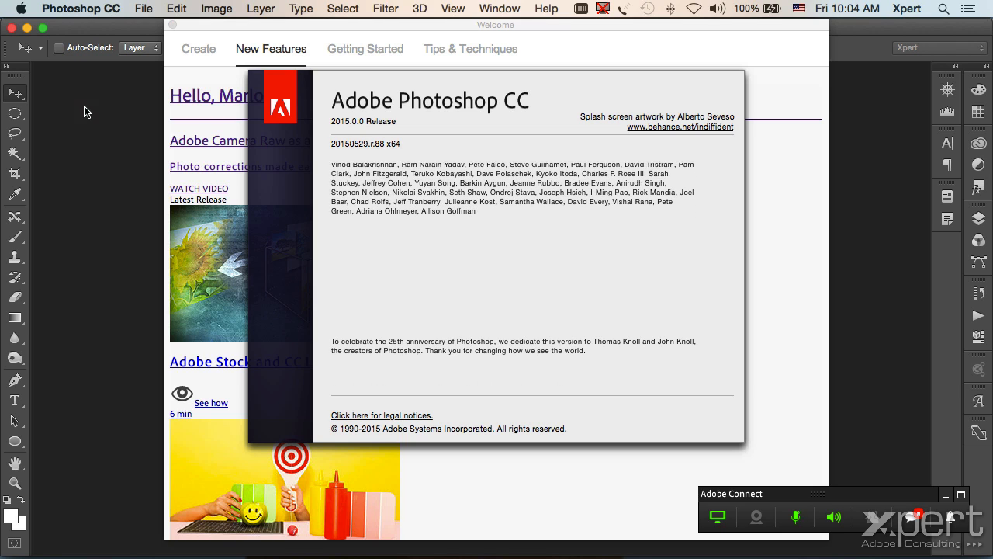
# Dismiss the About Photoshop screen and start setting up a new document
pyautogui.click(260, 146)
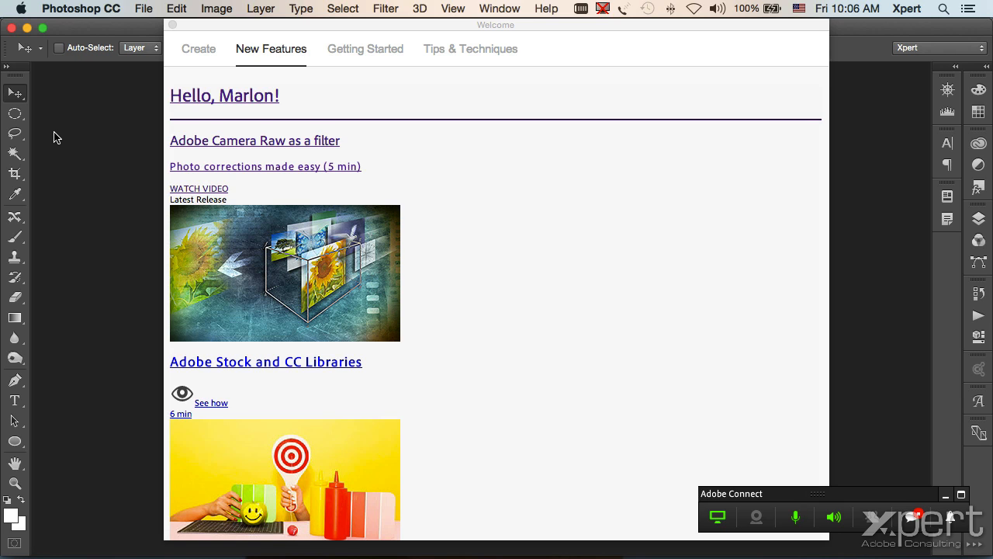
pyautogui.click(144, 9)
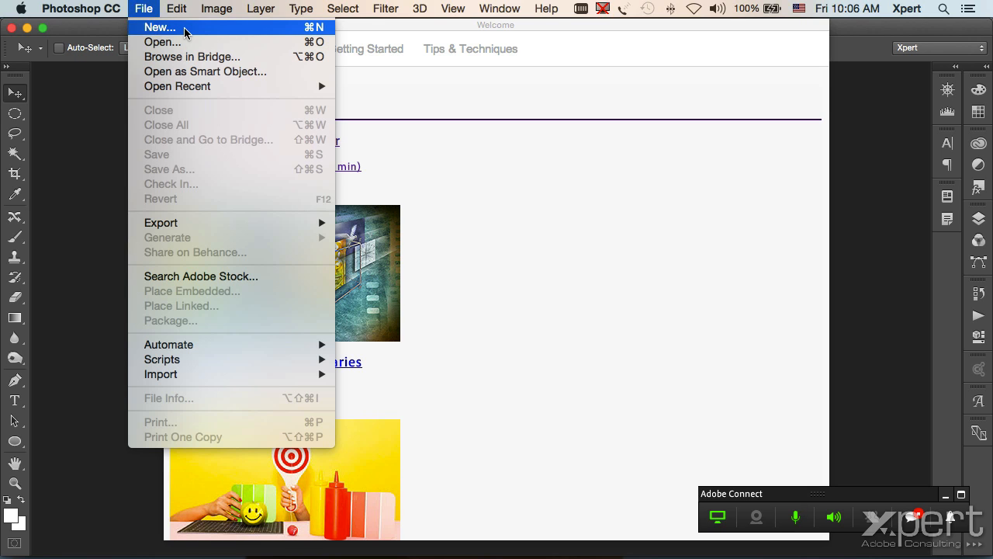
pyautogui.click(301, 29)
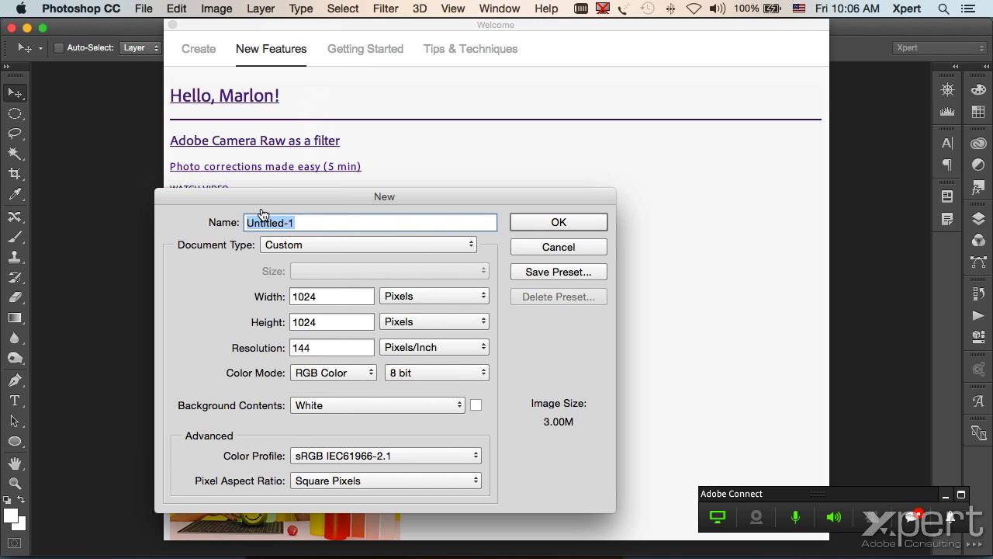
pyautogui.moveTo(265, 197); pyautogui.dragTo(344, 115)
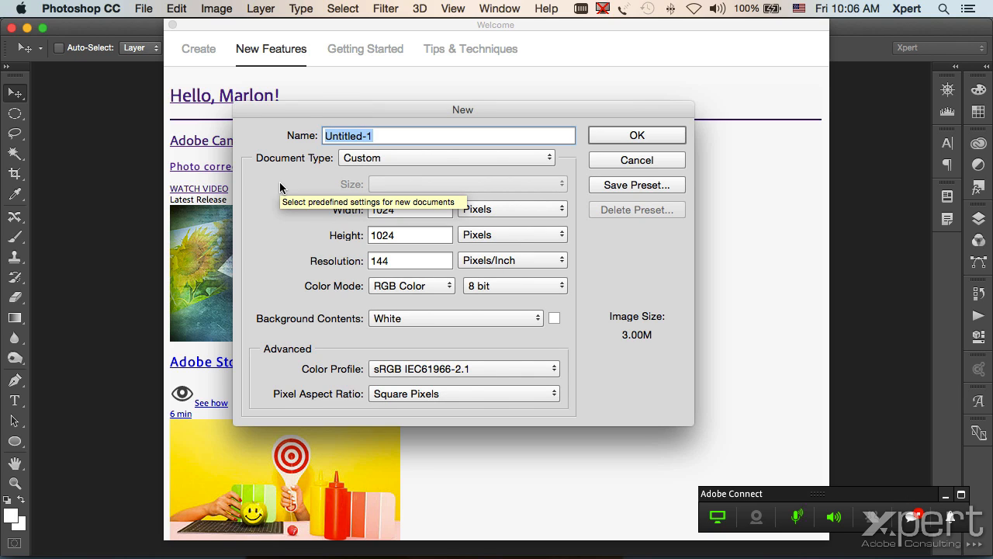
# Set the new document's type to Default Photoshop Size
pyautogui.click(341, 158)
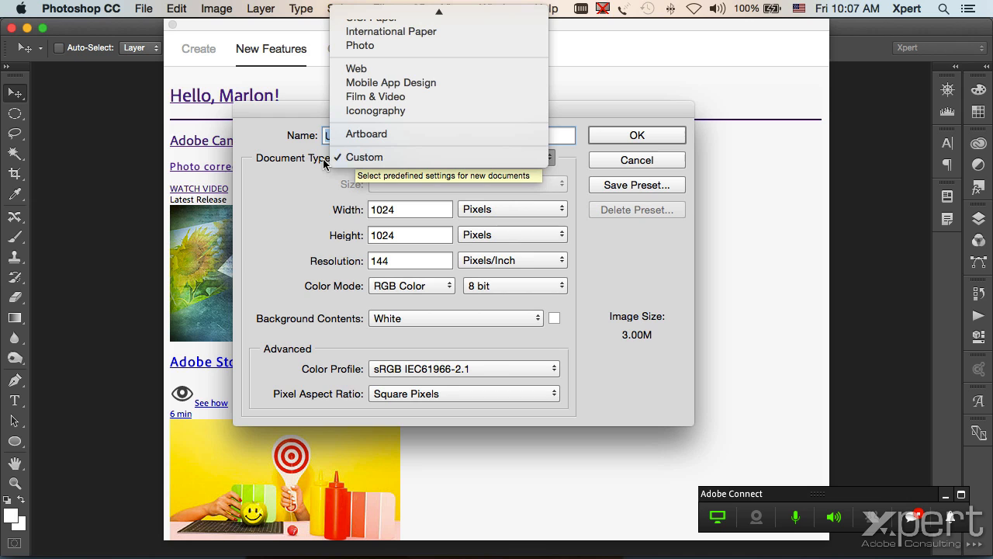
pyautogui.click(282, 174)
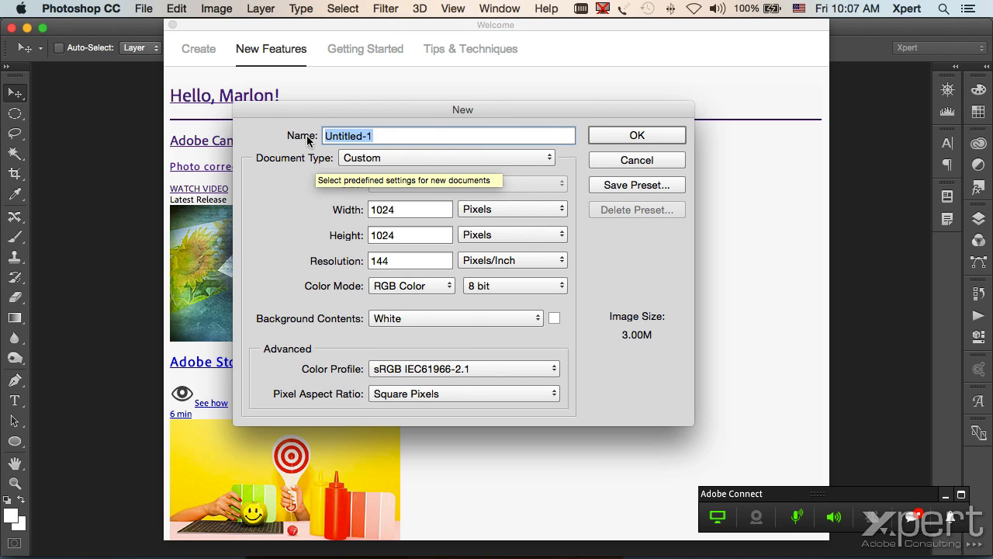
pyautogui.moveTo(310, 111); pyautogui.dragTo(319, 200)
pyautogui.click(381, 249)
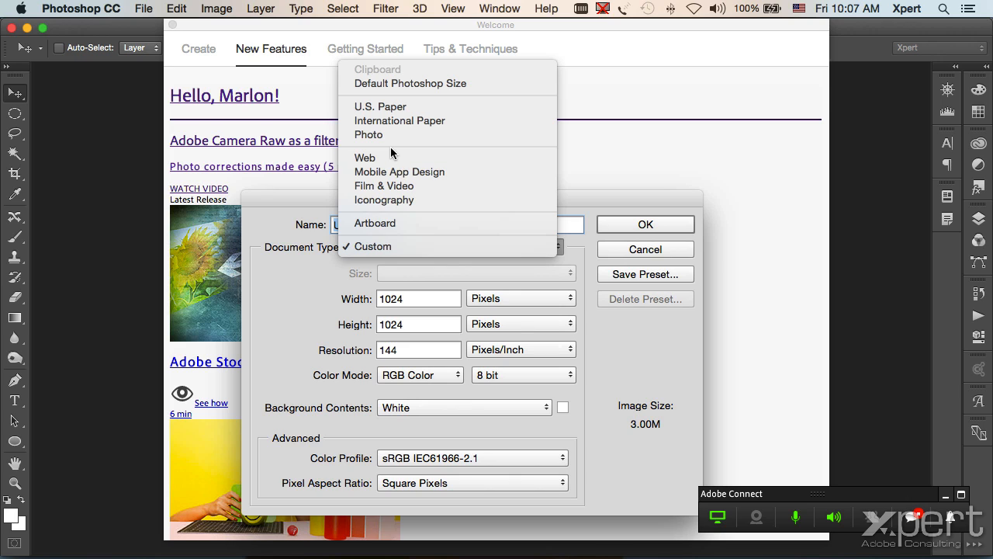
pyautogui.click(402, 84)
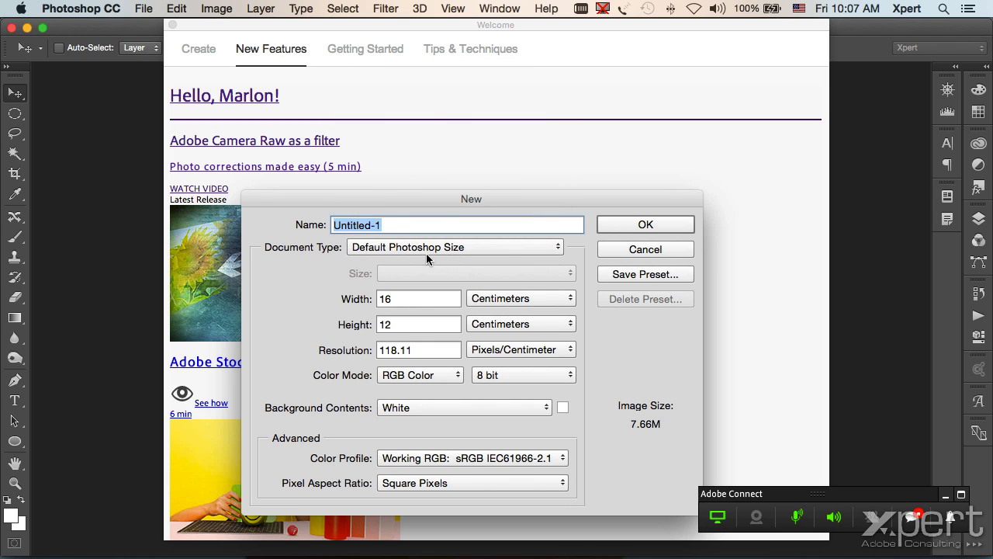
pyautogui.doubleClick(401, 300)
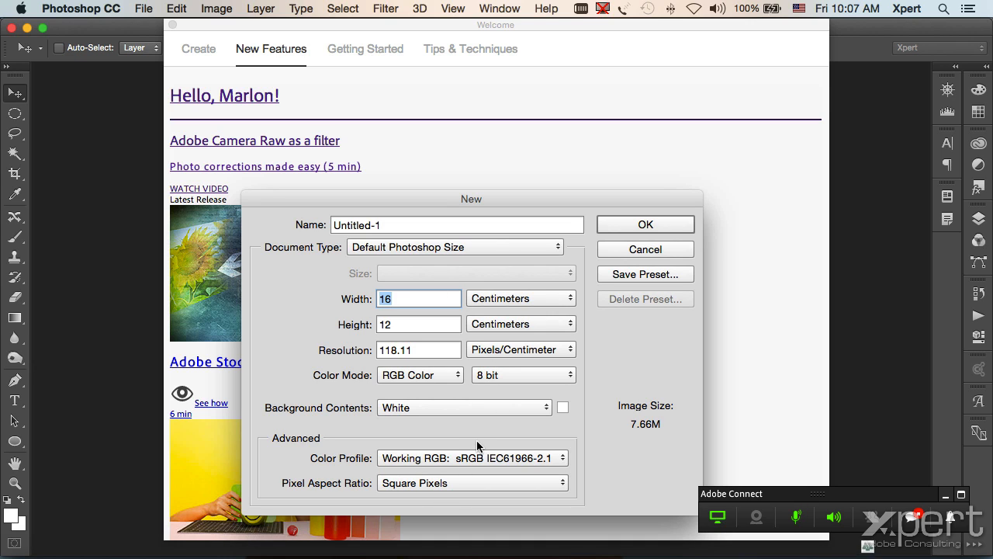
# Create a Web document with the artboard size Web minimum (1024, 768)
pyautogui.click(413, 246)
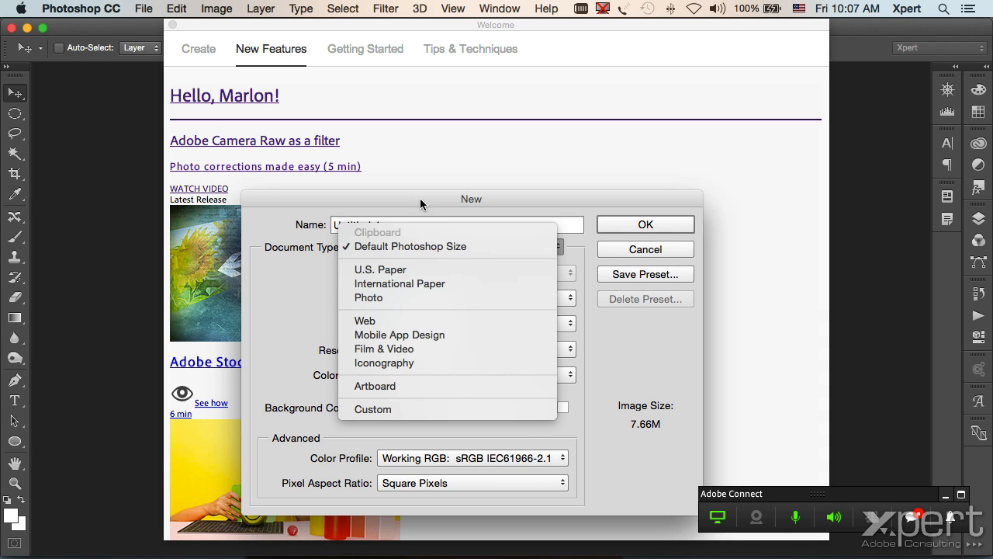
pyautogui.click(398, 322)
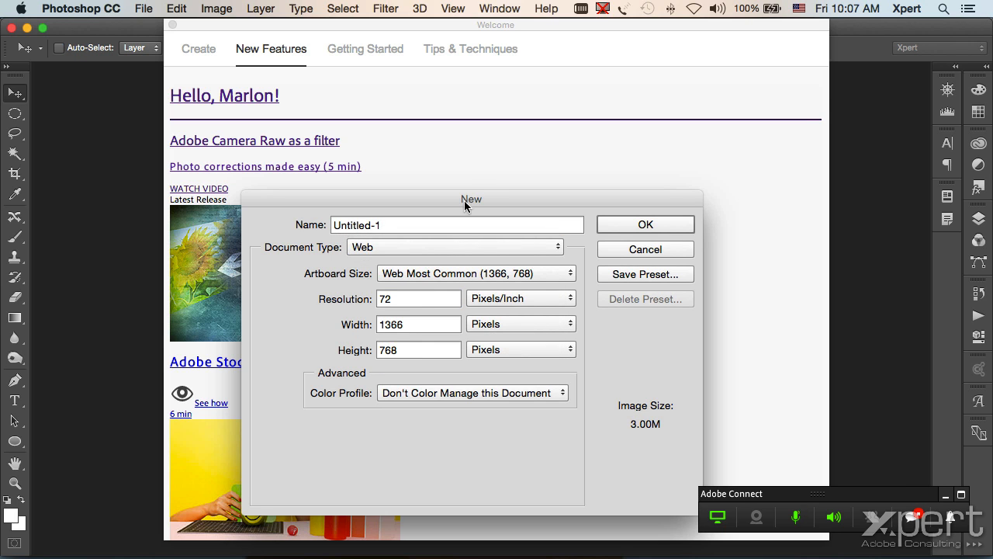
pyautogui.moveTo(456, 193); pyautogui.dragTo(452, 150)
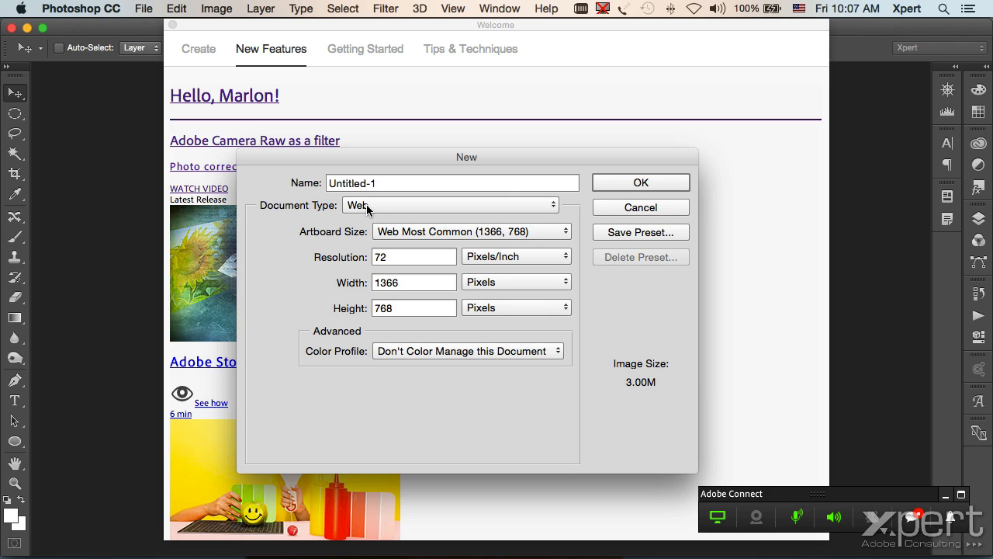
pyautogui.click(428, 231)
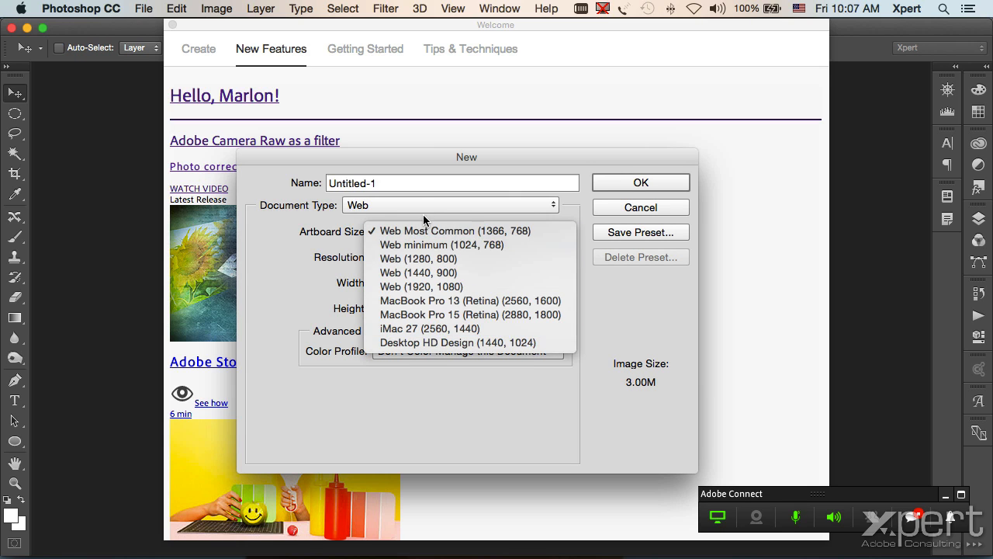
pyautogui.click(427, 231)
pyautogui.click(427, 236)
pyautogui.click(463, 245)
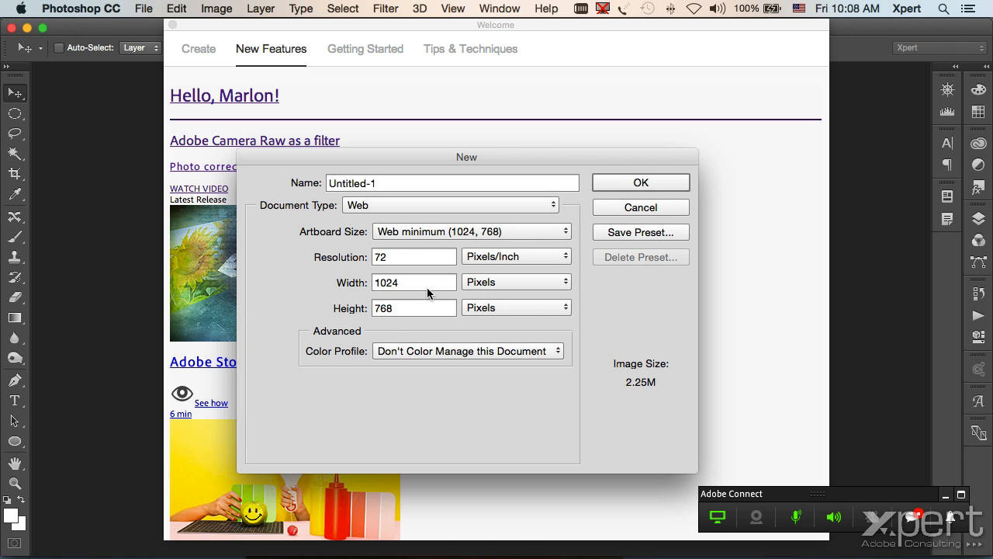
pyautogui.click(411, 204)
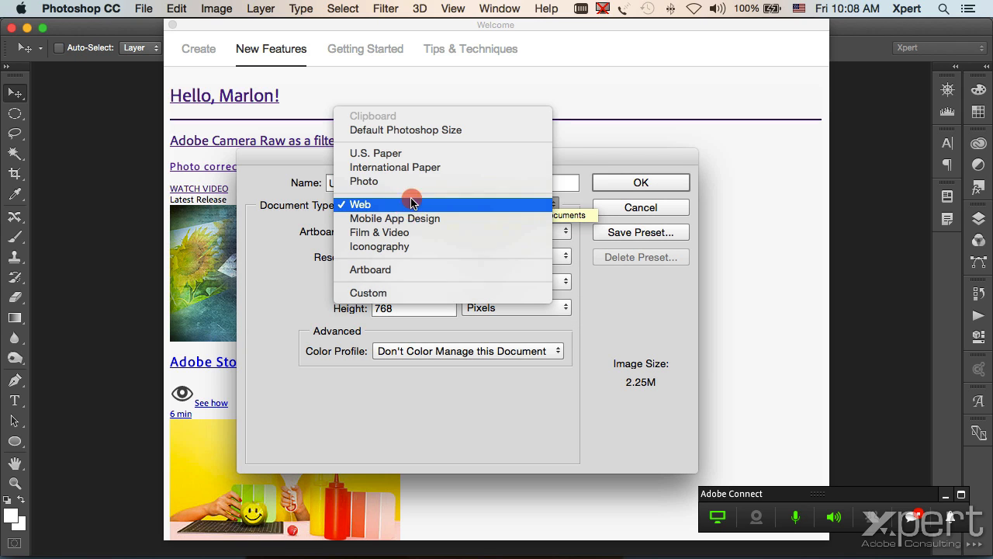
pyautogui.click(272, 280)
pyautogui.click(636, 183)
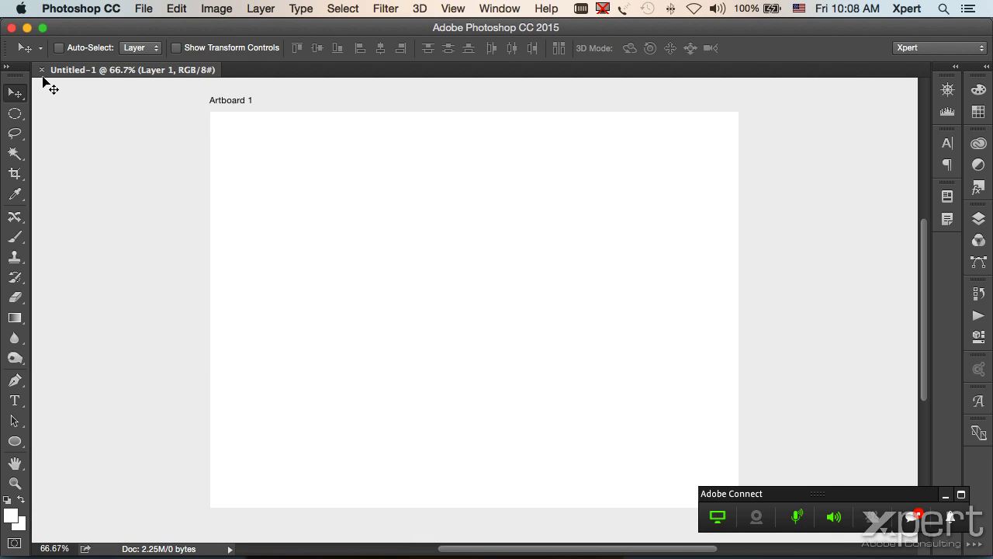
# Close the open document and start a new one with the document type Web, checking the available web artboard sizes
pyautogui.click(42, 71)
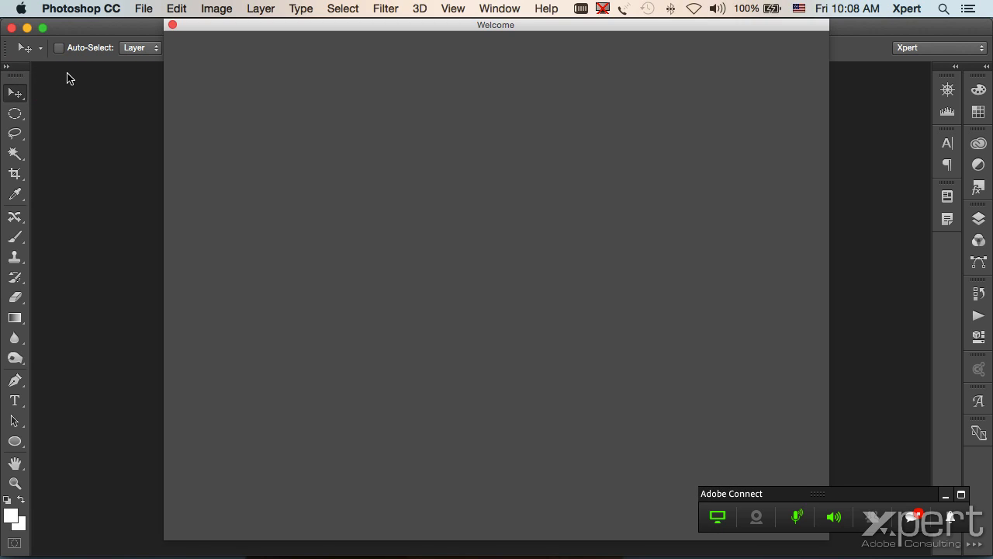
pyautogui.click(142, 9)
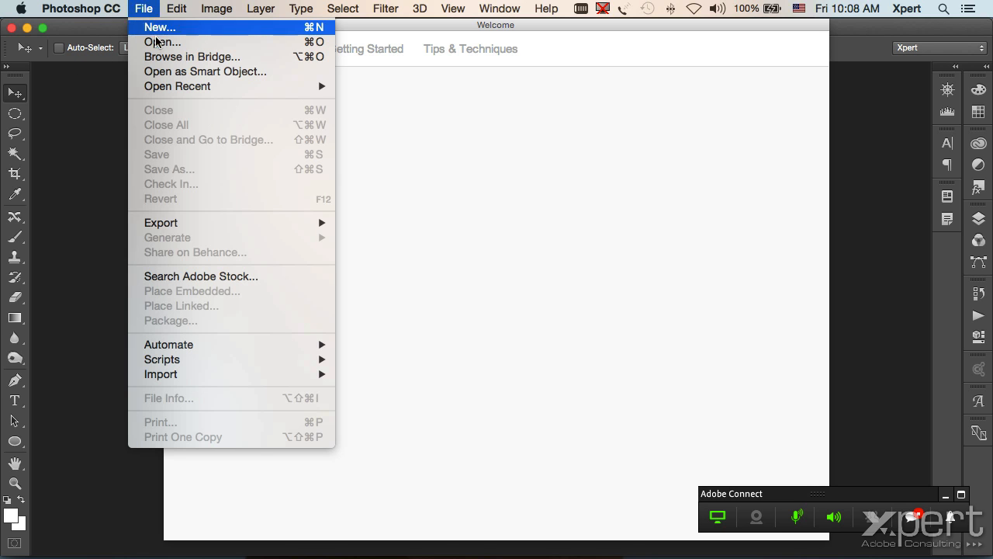
pyautogui.click(158, 26)
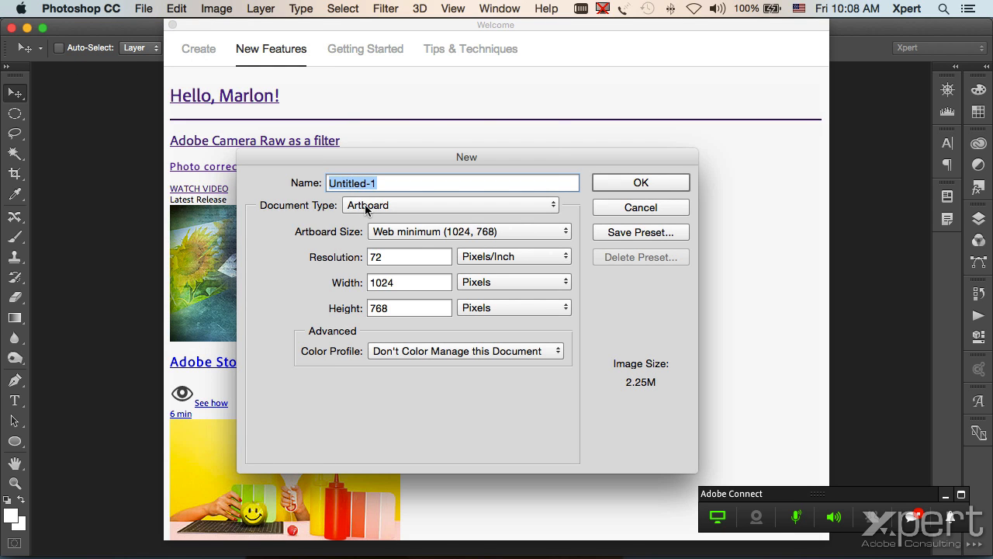
pyautogui.click(368, 208)
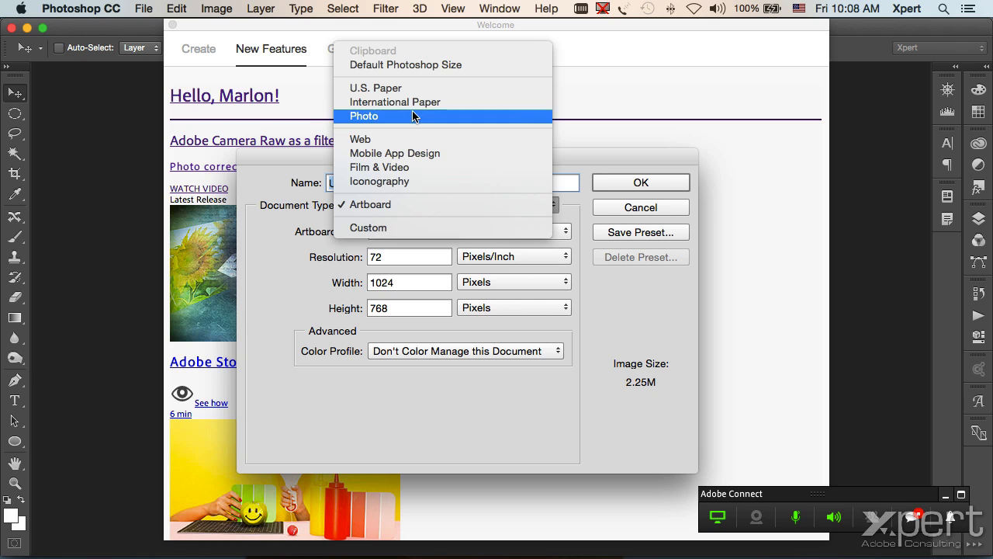
pyautogui.click(377, 139)
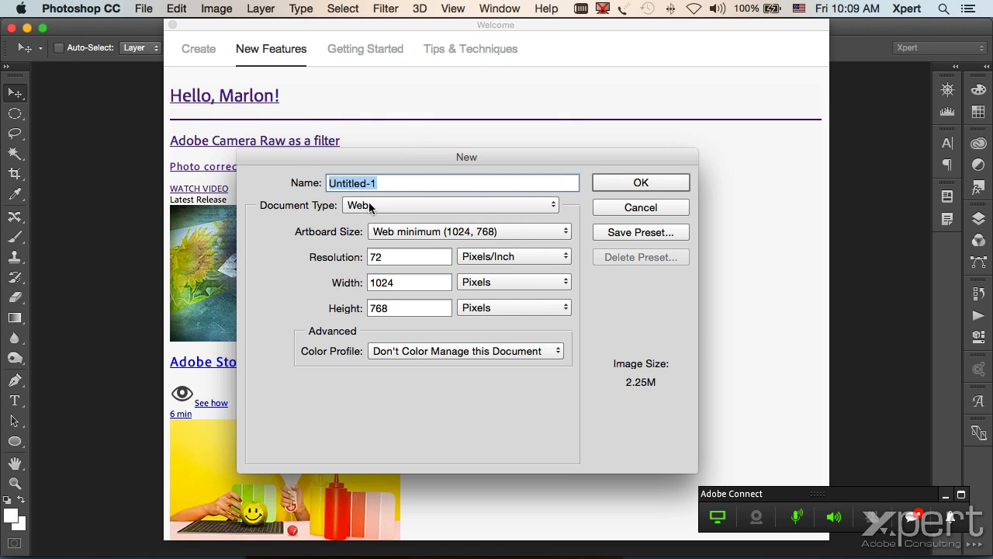
pyautogui.click(402, 230)
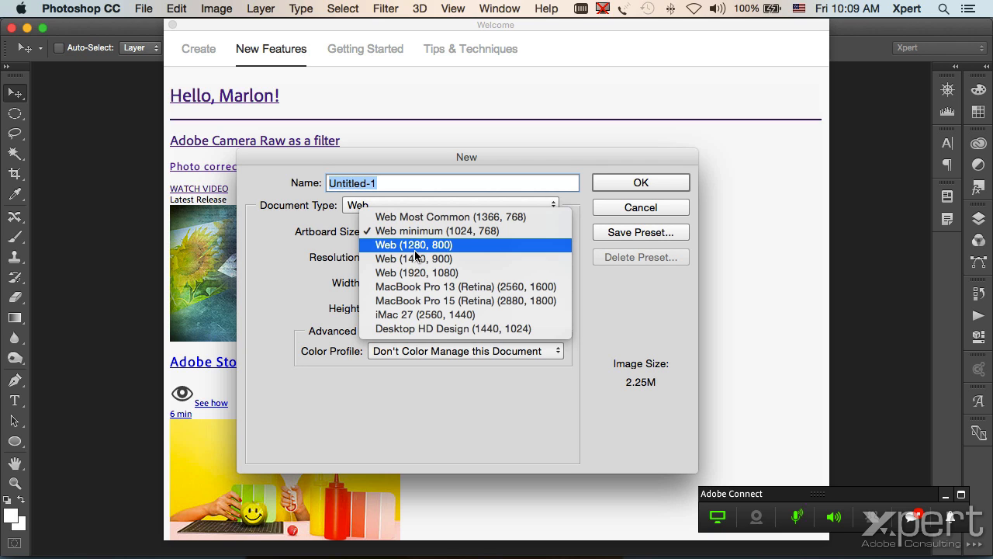
pyautogui.click(275, 247)
# Create the document as a Mobile App Design with the artboard size iPhone 5 (640, 1136)
pyautogui.click(363, 205)
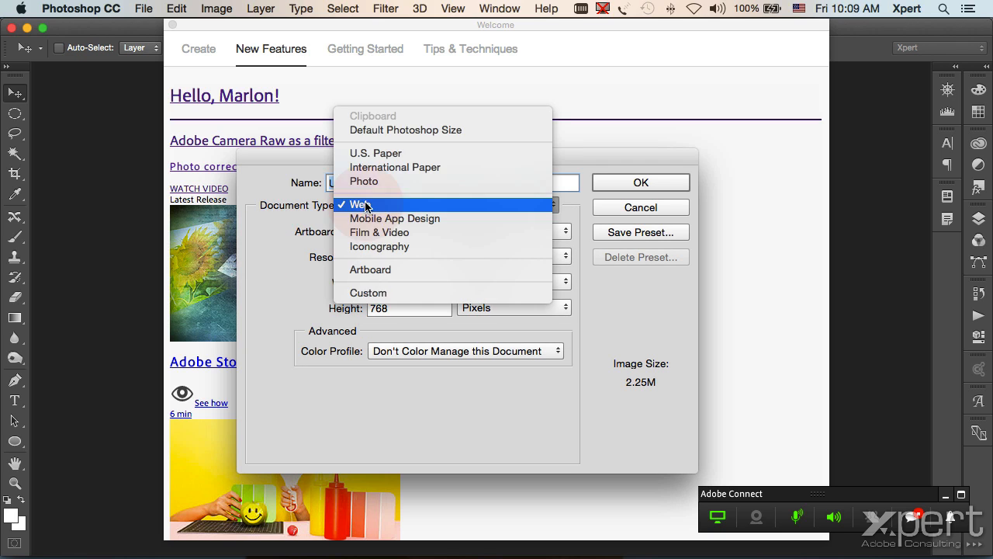
pyautogui.click(405, 218)
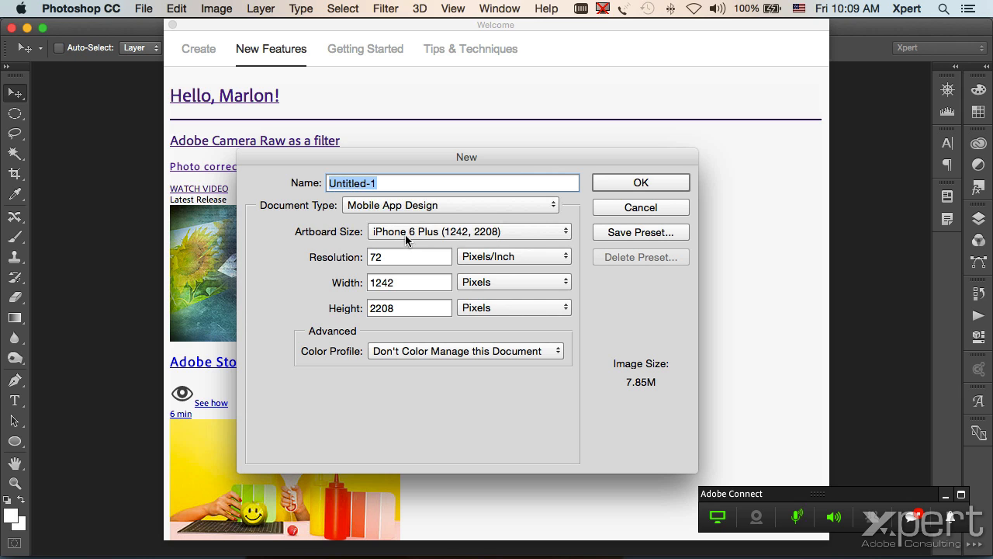
pyautogui.click(405, 232)
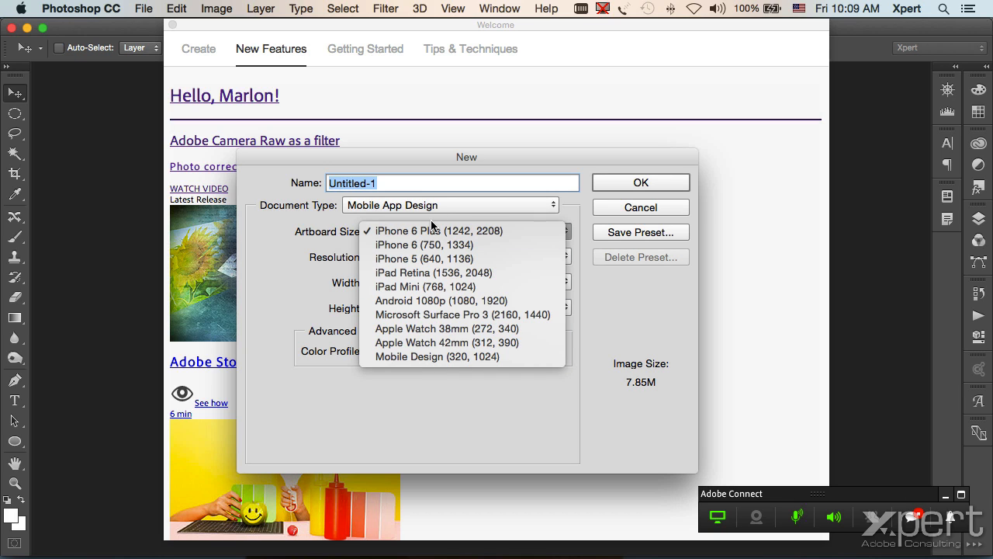
pyautogui.click(432, 258)
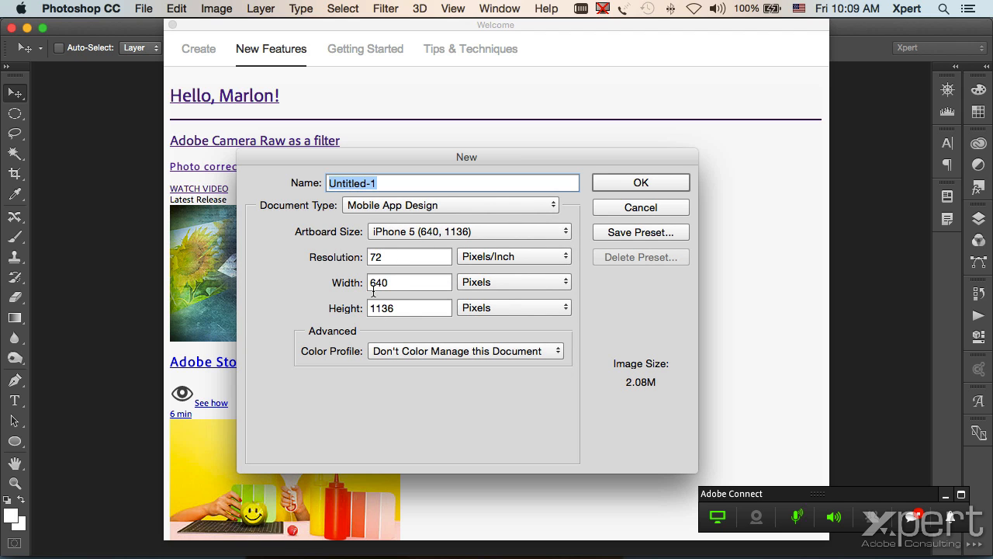
pyautogui.click(627, 185)
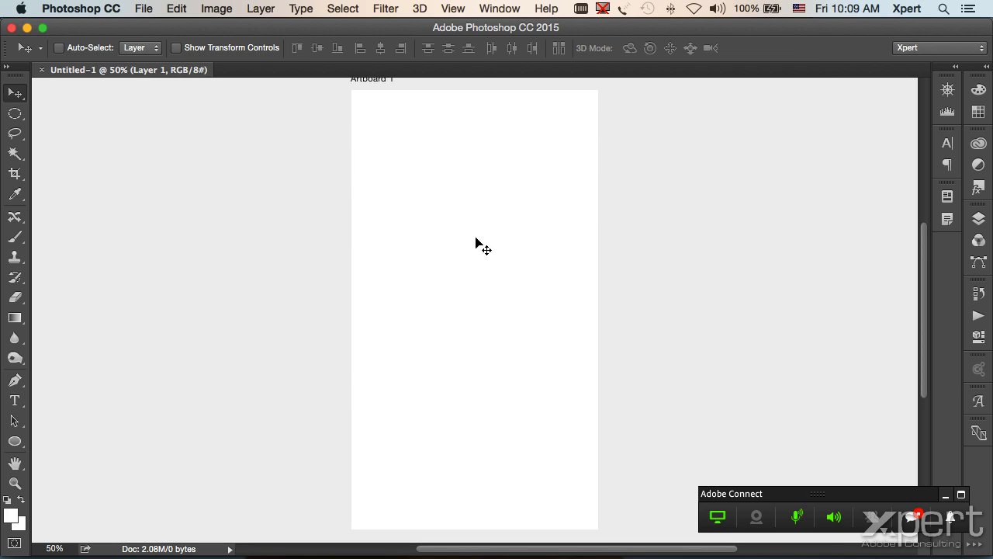
pyautogui.scroll(1, 505, 311)
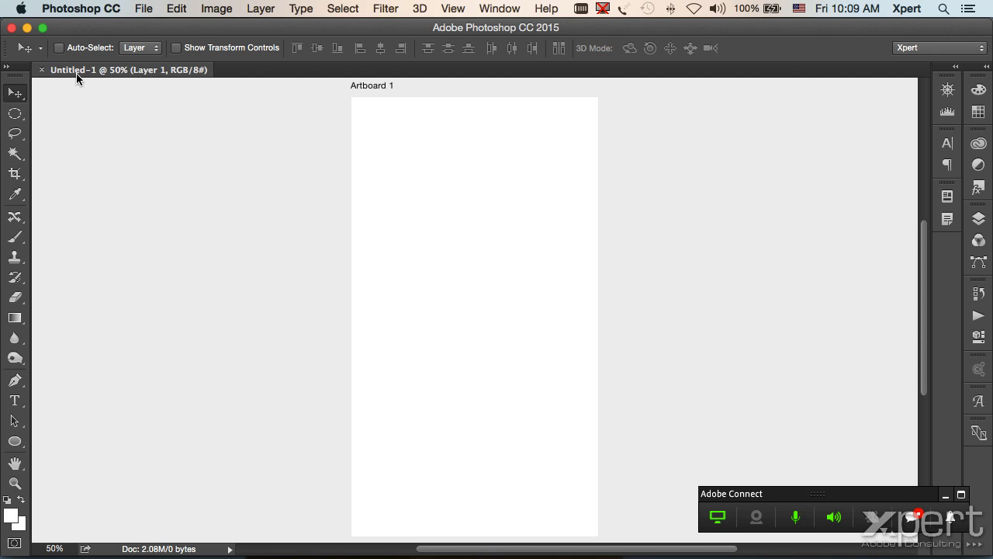
# Close the iPhone 5 document and start setting up another new document
pyautogui.click(44, 70)
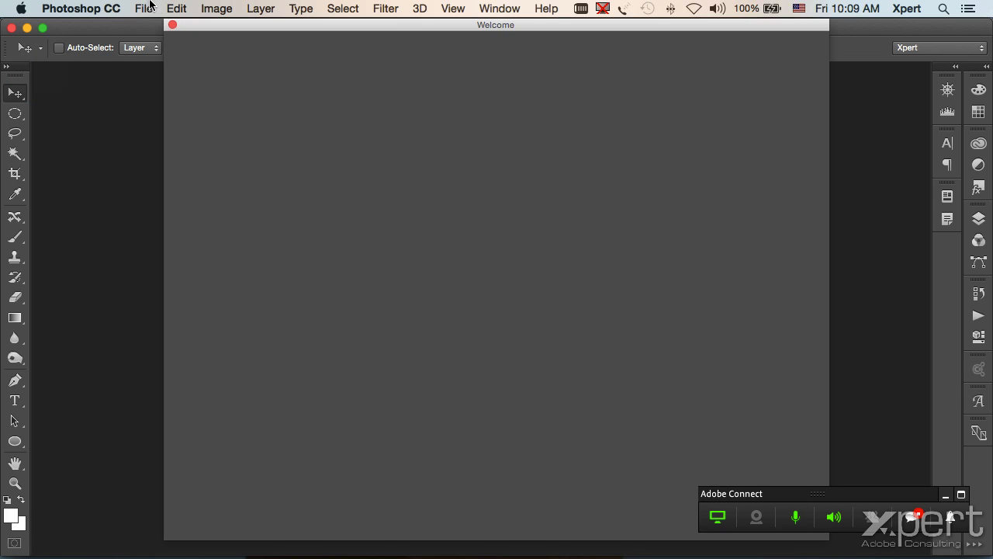
pyautogui.click(144, 8)
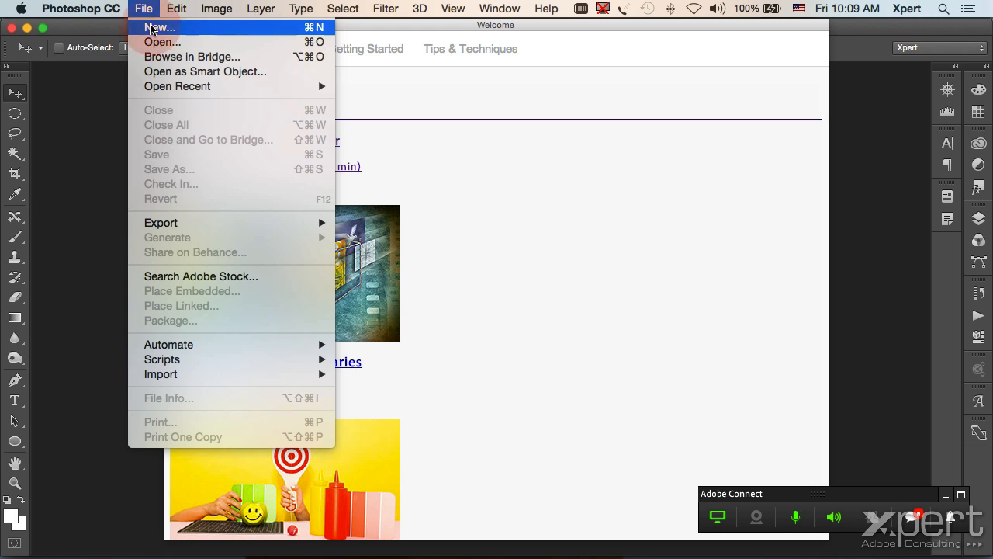
pyautogui.click(151, 30)
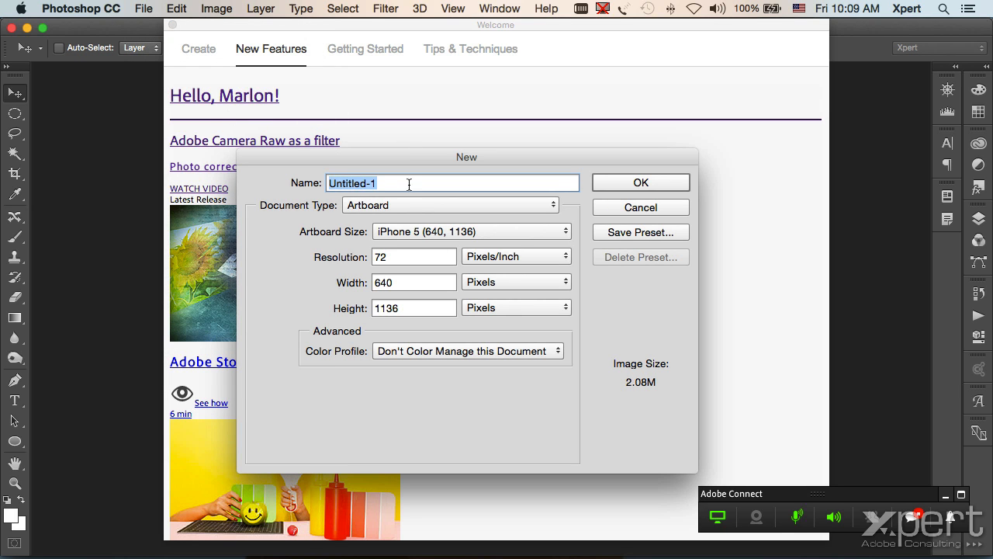
# Switch the document type to Default Photoshop Size to compare its settings, and return it to Artboard
pyautogui.click(420, 204)
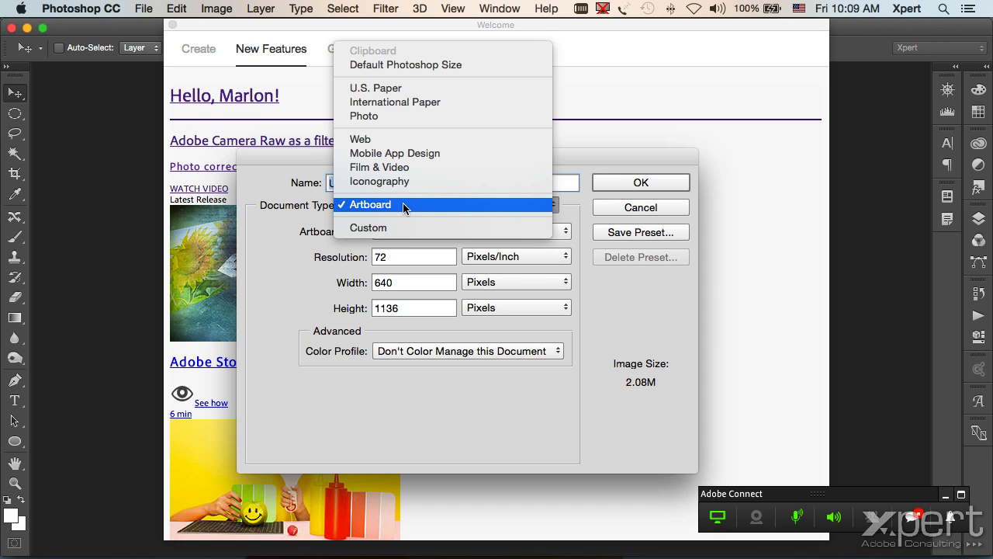
pyautogui.click(406, 65)
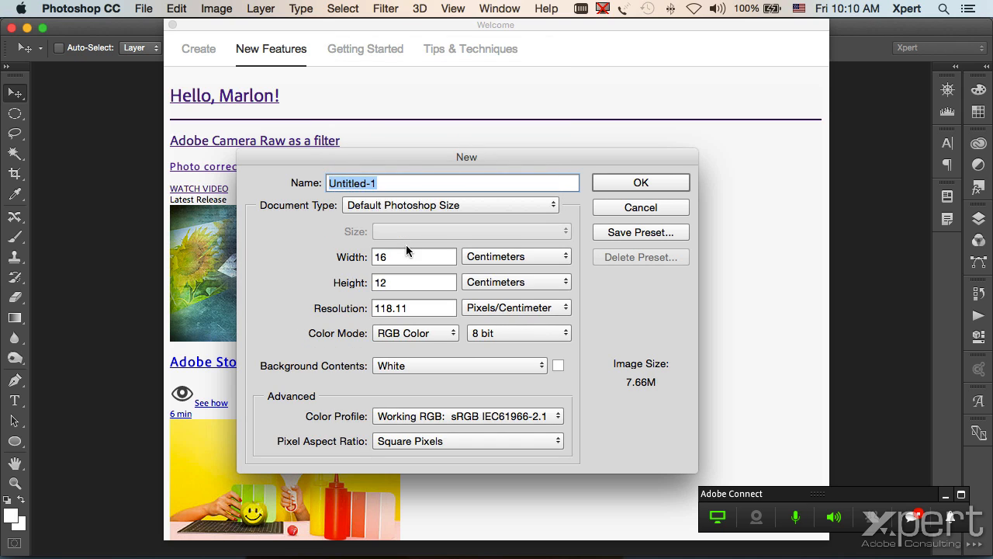
pyautogui.click(405, 202)
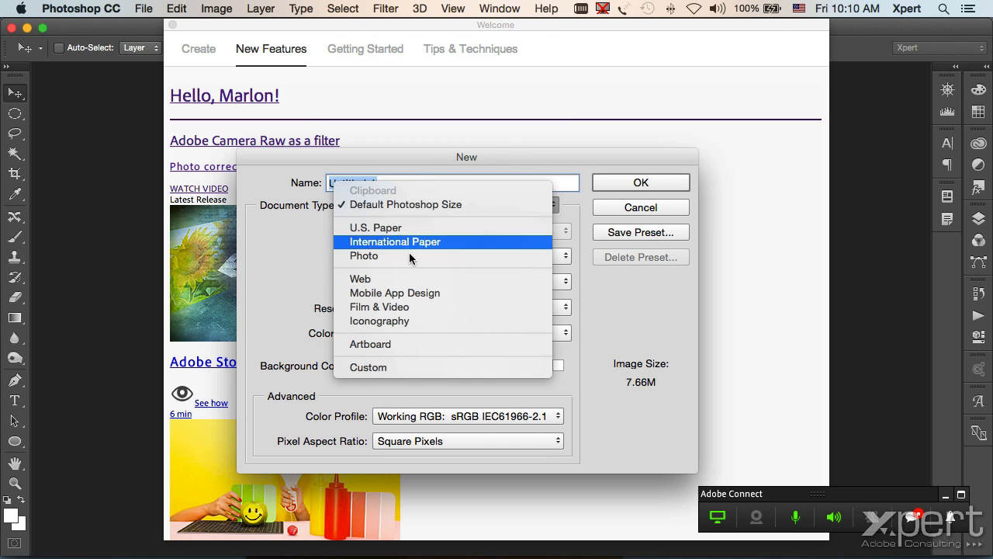
pyautogui.click(416, 344)
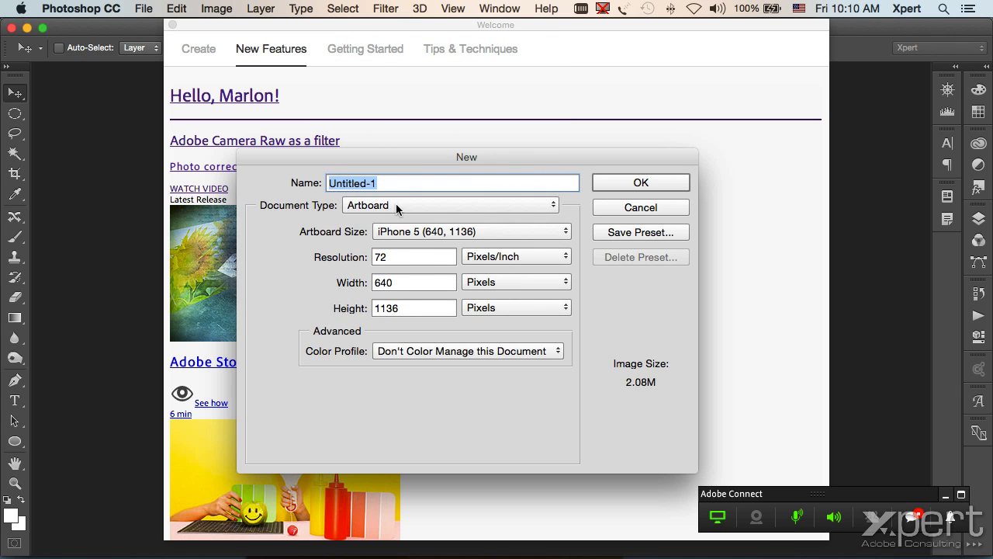
# Create the Artboard document with the artboard size iPhone 5 (640, 1136) and show its layers
pyautogui.moveTo(386, 157); pyautogui.dragTo(387, 134)
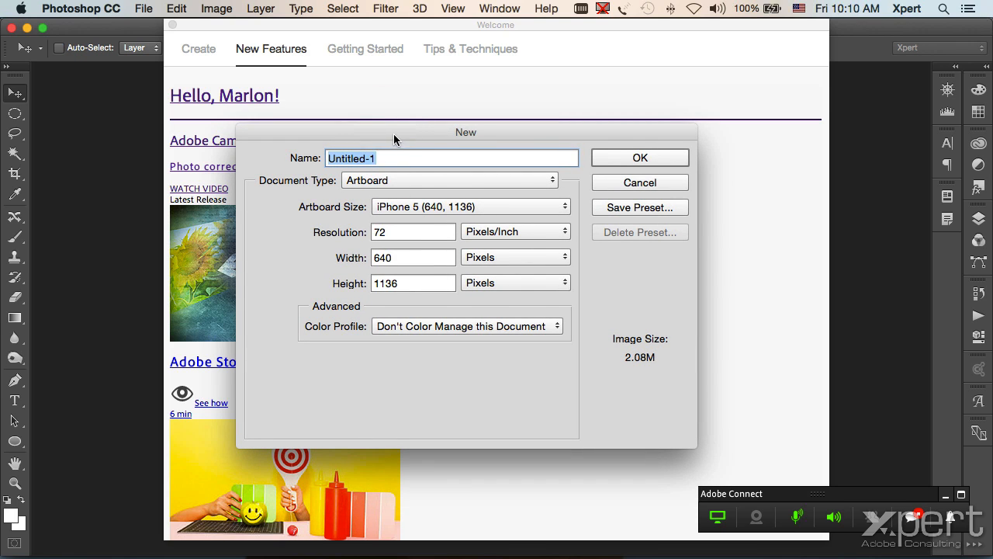
pyautogui.moveTo(393, 133); pyautogui.dragTo(389, 91)
pyautogui.click(402, 169)
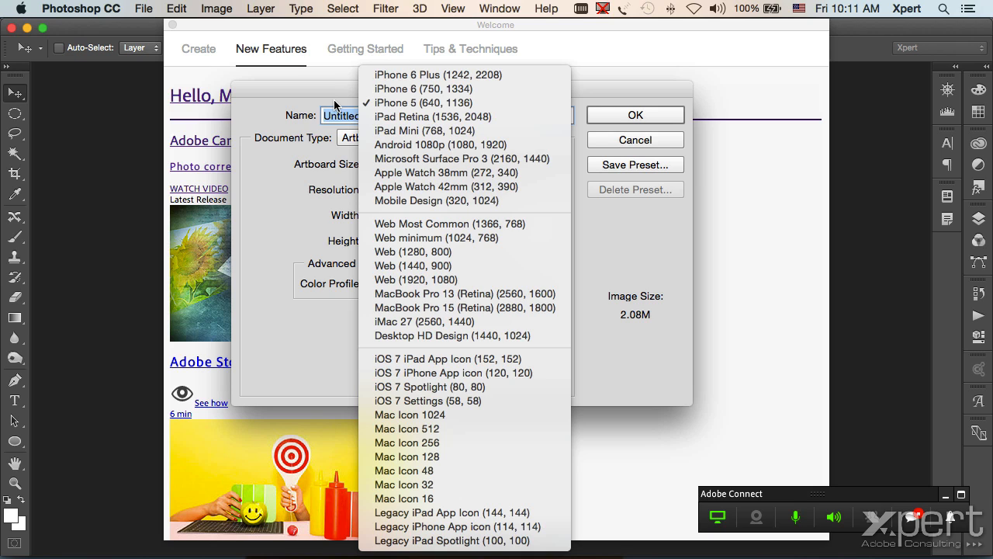
pyautogui.click(403, 104)
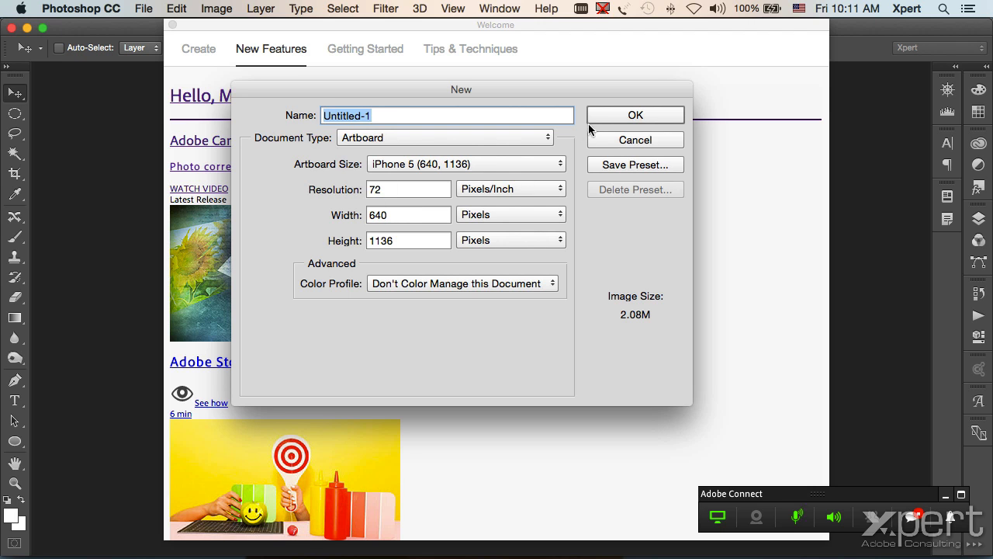
pyautogui.click(611, 114)
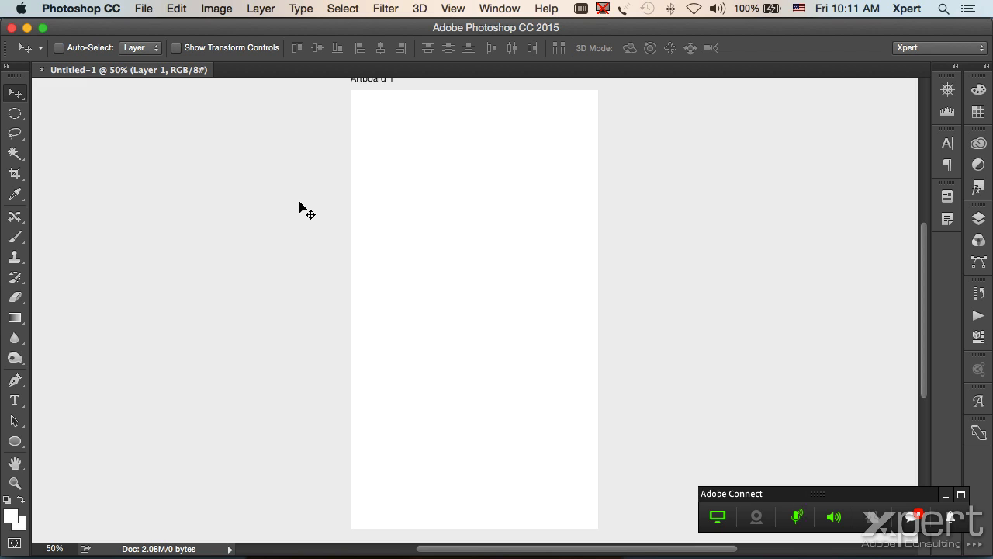
pyautogui.scroll(2, 303, 209)
pyautogui.scroll(-2, 302, 209)
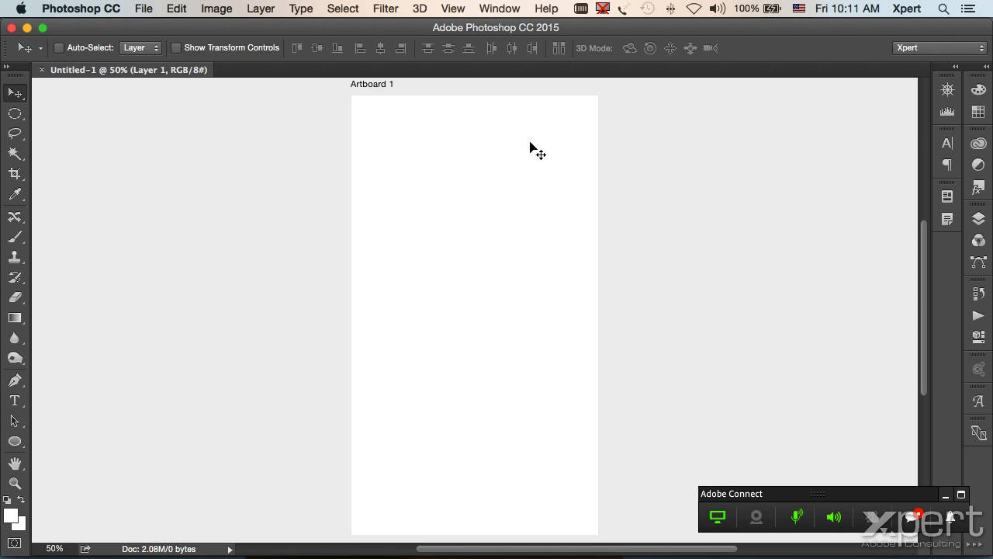
pyautogui.click(979, 218)
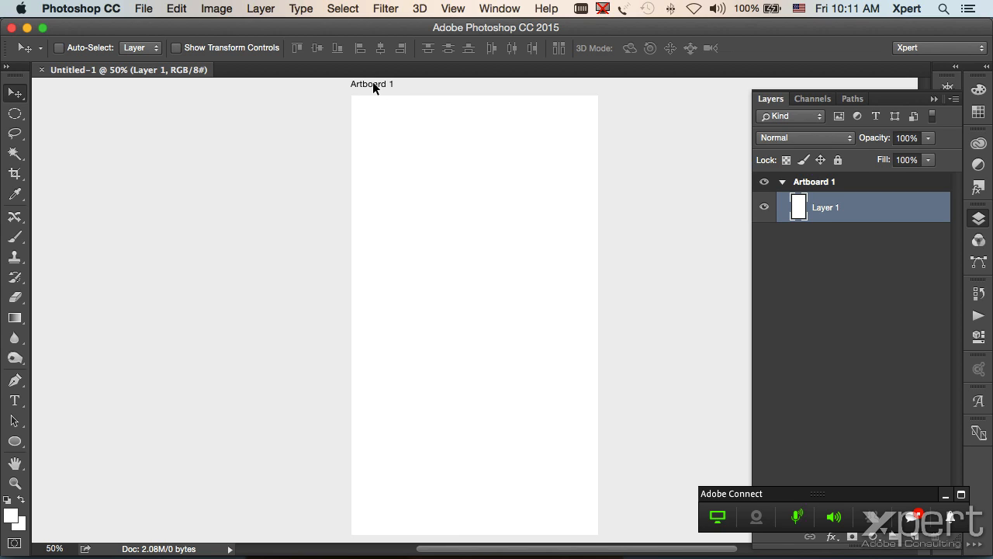
# Try Medium Gray as the canvas color around the artboard, and return it to Default
pyautogui.rightClick(188, 132)
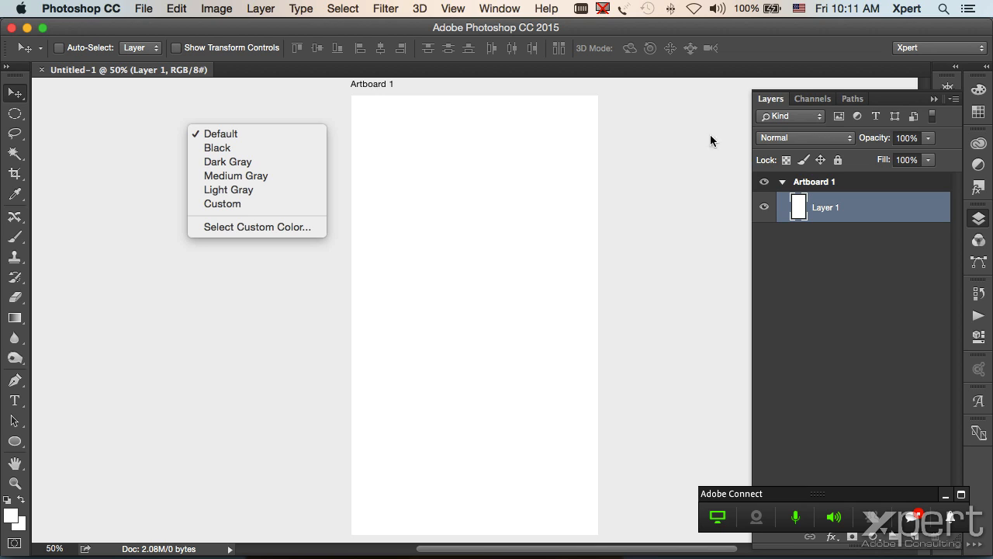
pyautogui.click(230, 176)
pyautogui.rightClick(212, 147)
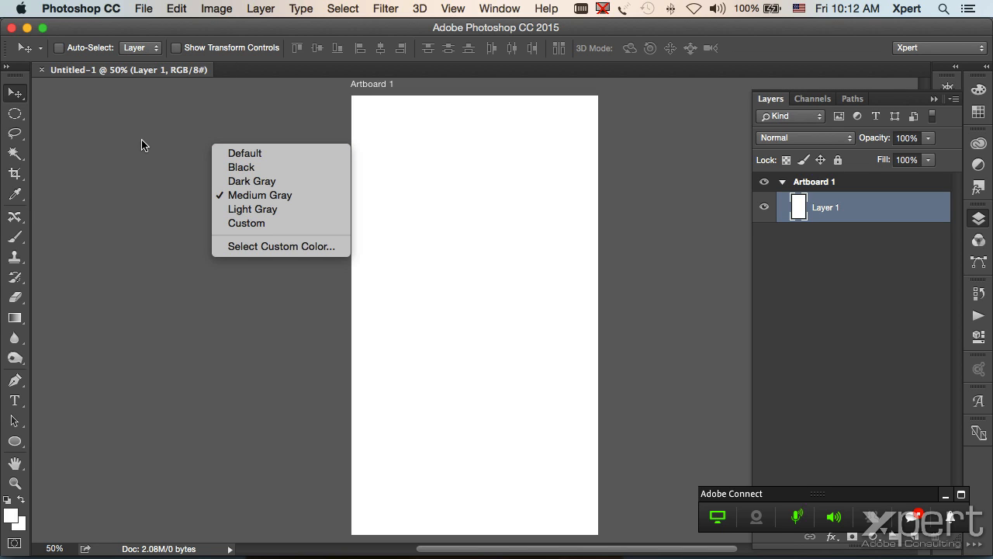
pyautogui.click(231, 155)
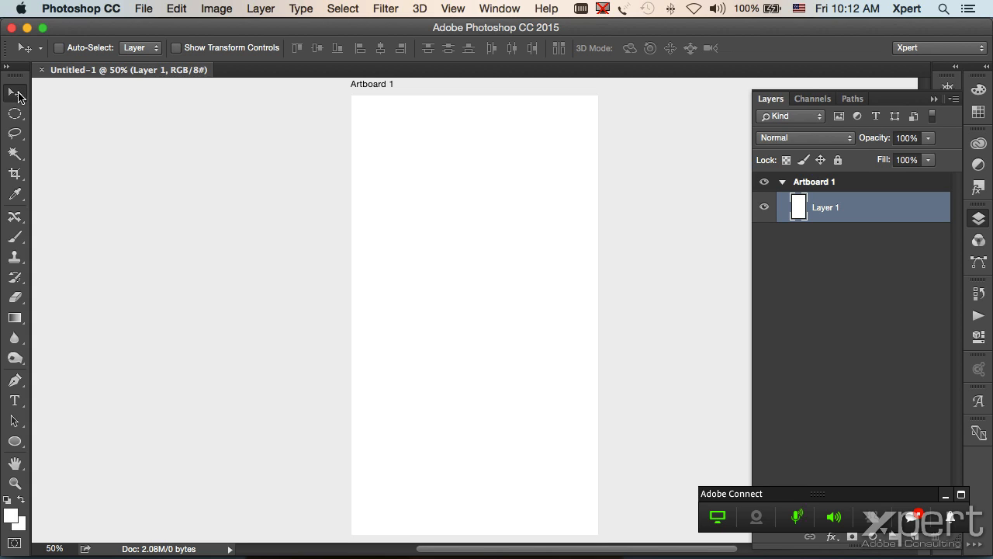
# Activate the Artboard tool and select Artboard 1 in the layer list
pyautogui.click(16, 95)
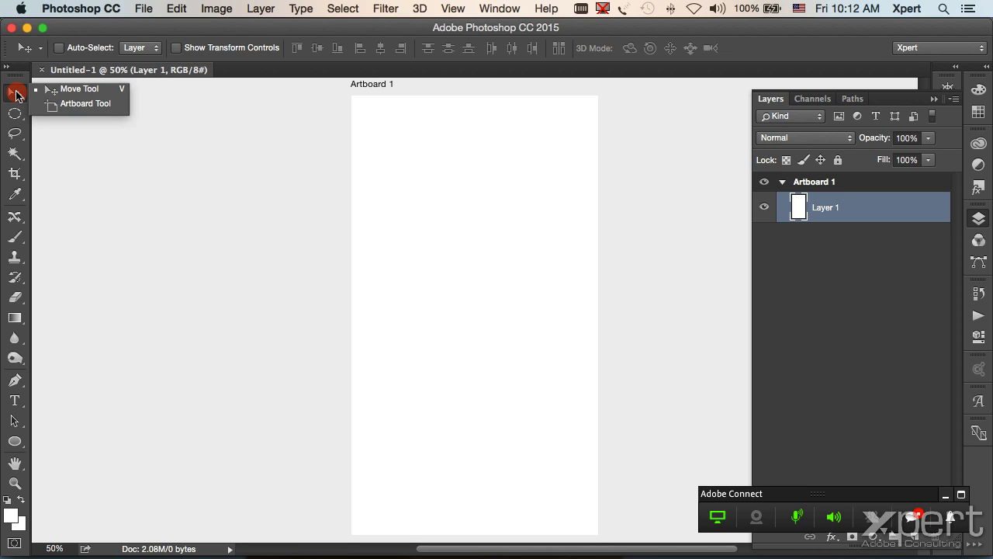
pyautogui.click(83, 105)
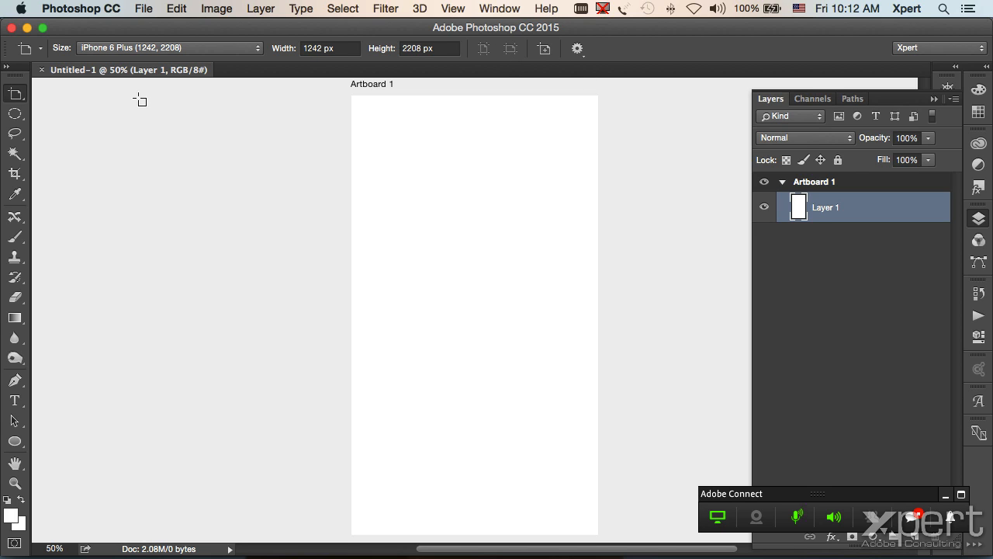
pyautogui.click(15, 93)
pyautogui.click(58, 88)
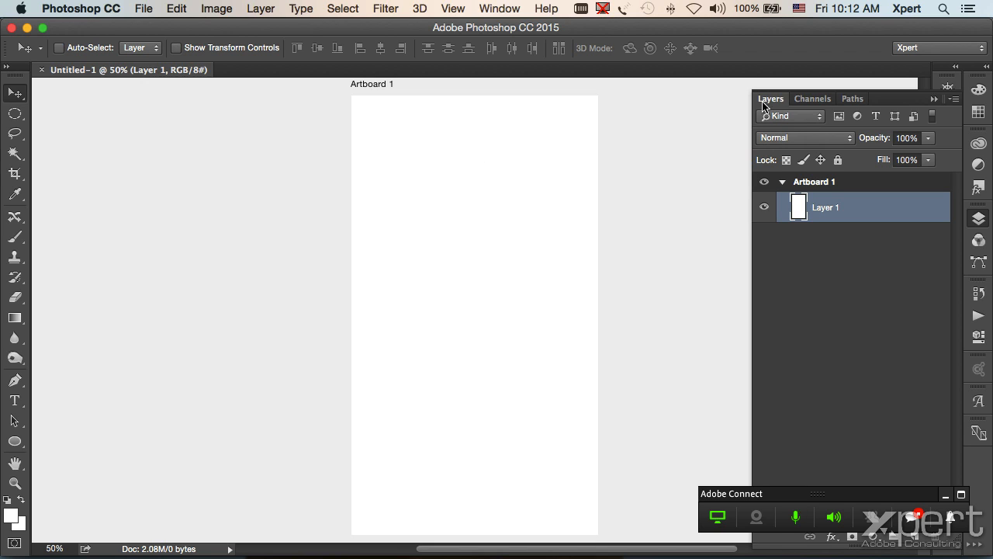
pyautogui.click(828, 187)
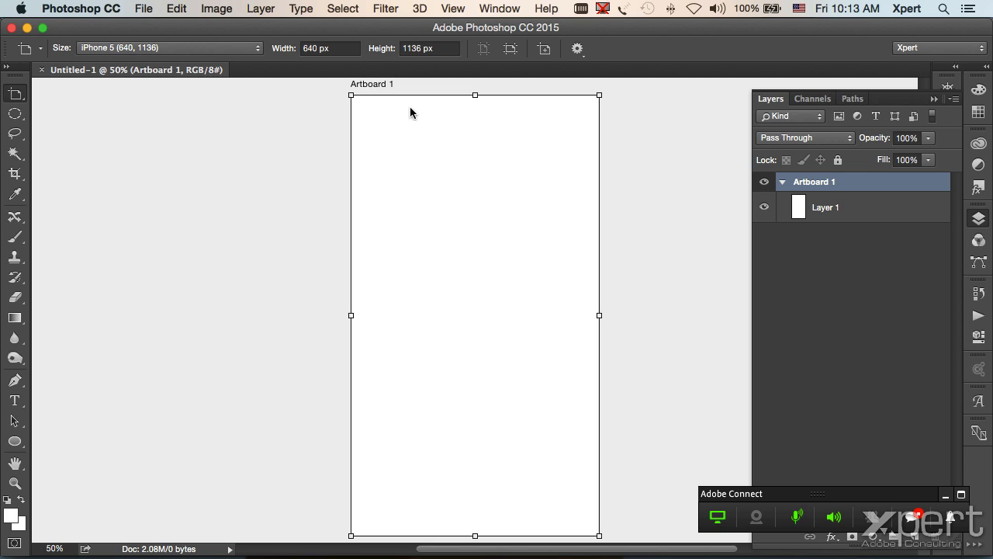
# Try Artboard 1 in landscape and at the iPad Retina (1536, 2048) size, returning it to portrait iPhone 5 (640, 1136)
pyautogui.click(510, 49)
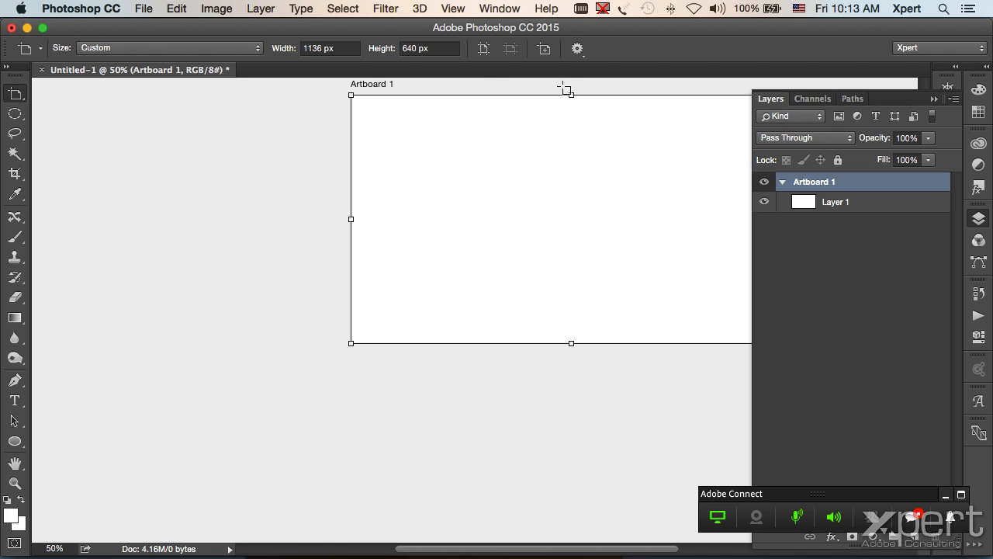
pyautogui.click(483, 48)
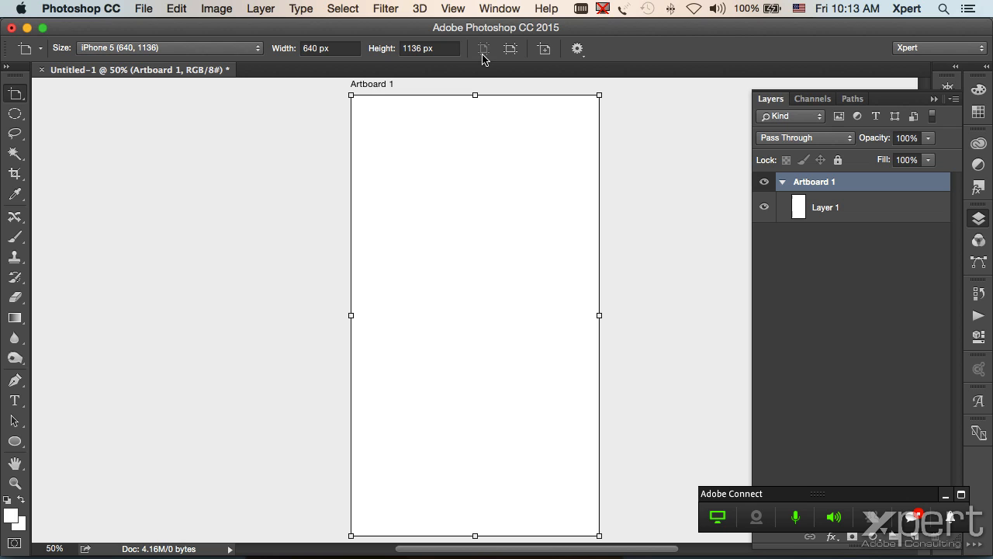
pyautogui.click(137, 48)
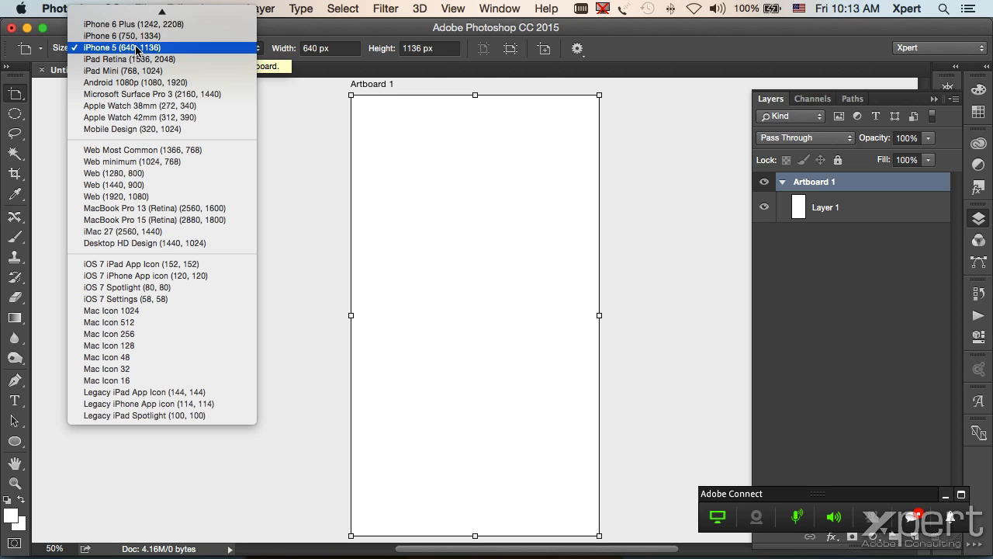
pyautogui.click(132, 60)
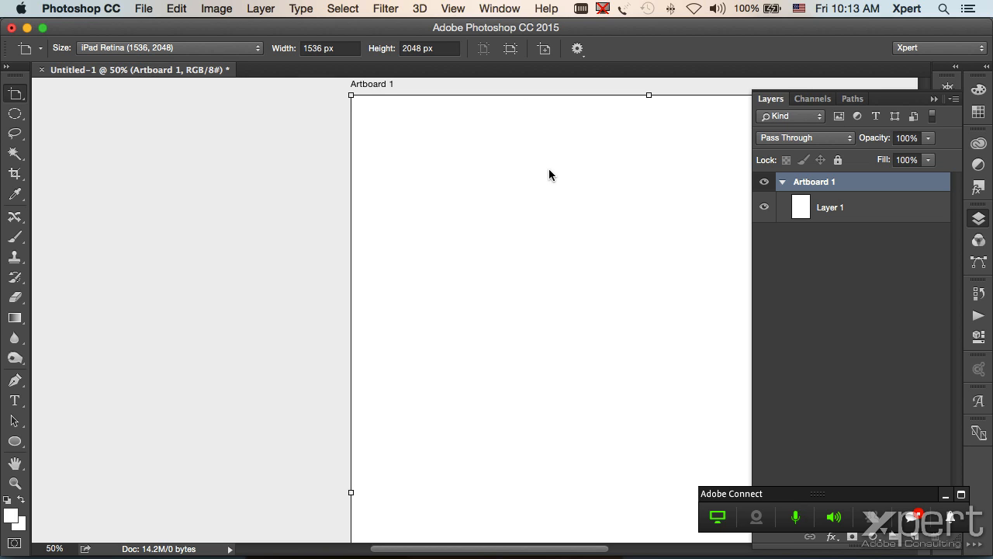
pyautogui.click(186, 48)
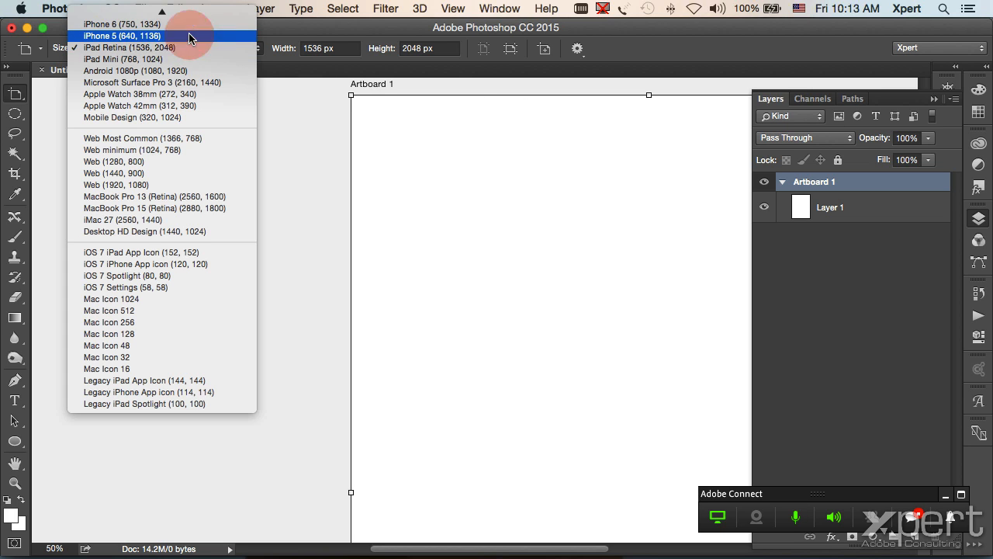
pyautogui.click(190, 36)
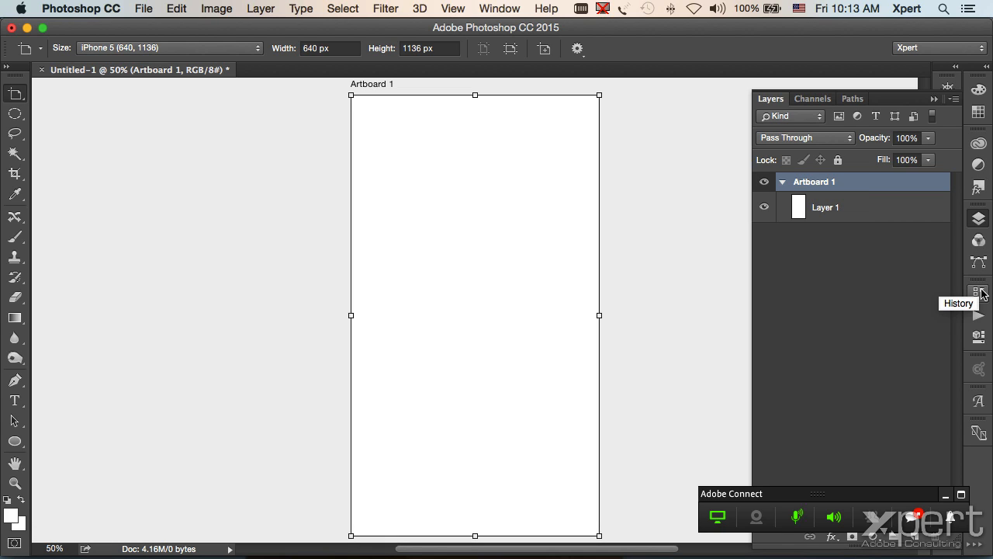
# Examine Artboard 1's properties: its width, height, X and Y position, and the available artboard presets
pyautogui.click(979, 336)
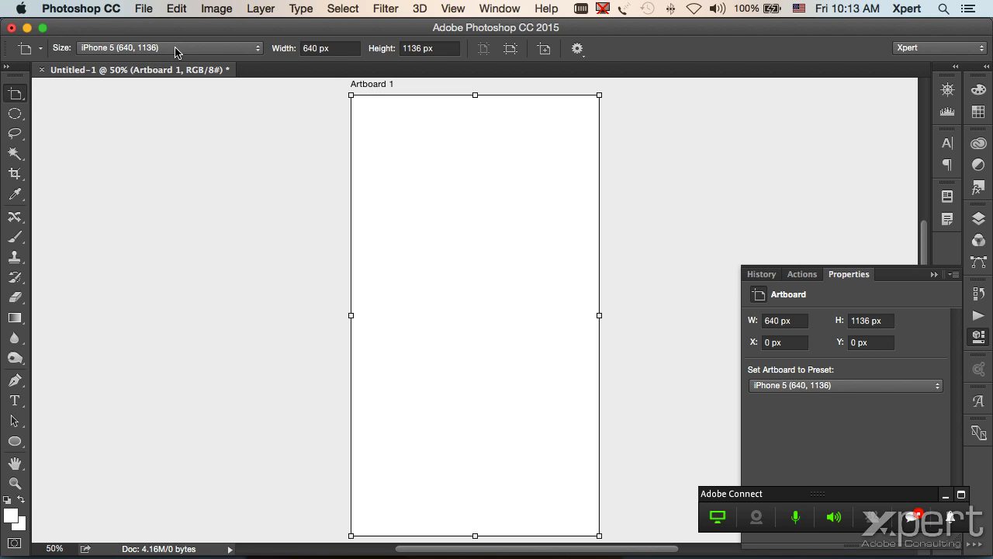
pyautogui.doubleClick(787, 321)
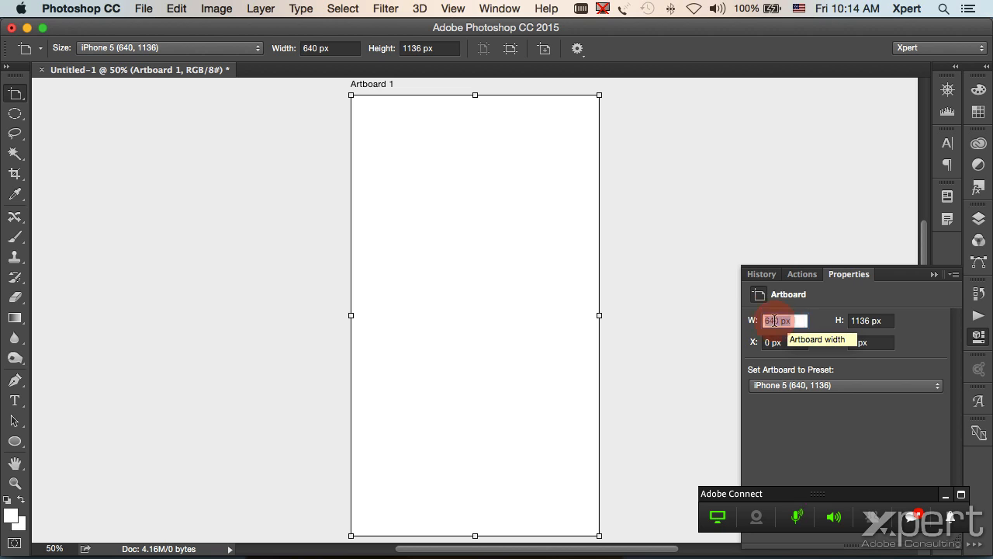
pyautogui.click(876, 321)
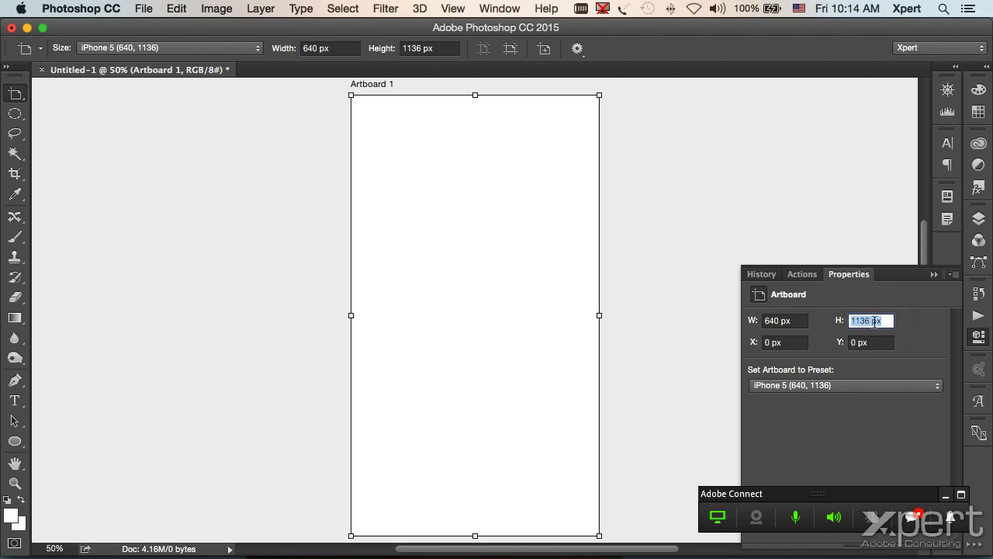
pyautogui.click(768, 342)
pyautogui.click(853, 342)
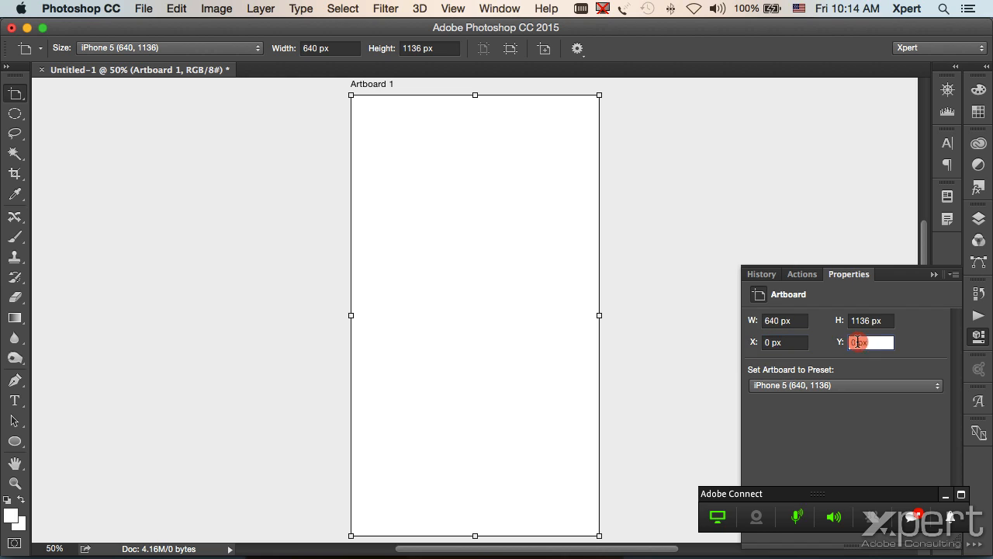
pyautogui.click(822, 385)
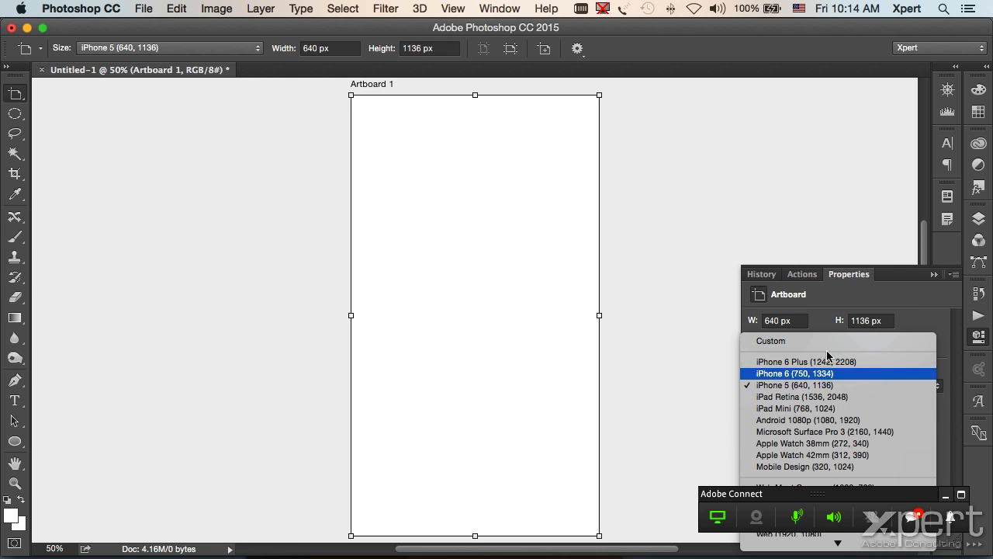
pyautogui.click(837, 294)
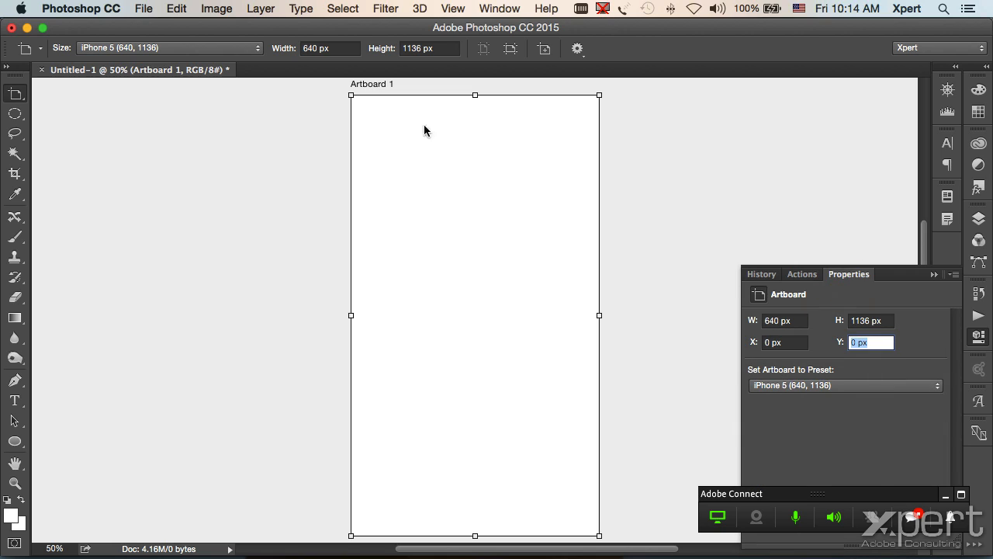
# Try a custom height of 1100 px on Artboard 1, and undo the change
pyautogui.click(412, 47)
pyautogui.moveTo(411, 48); pyautogui.dragTo(420, 49)
pyautogui.write('00')
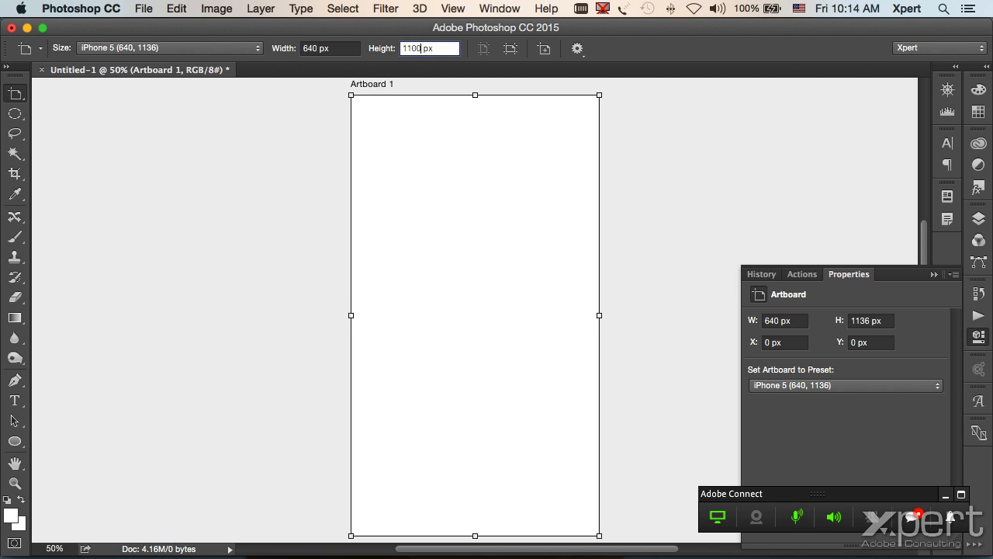
pyautogui.press('Tab')
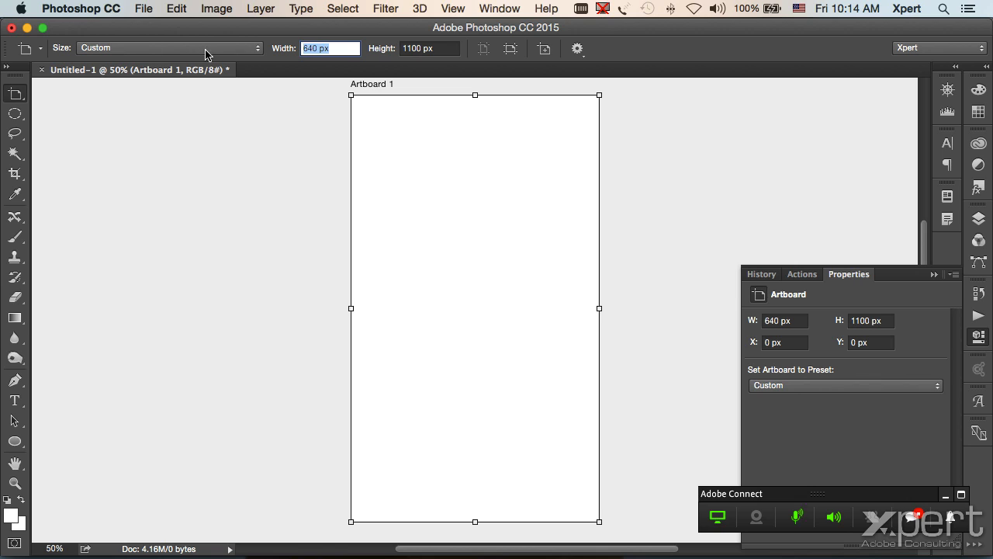
pyautogui.press('super+z')
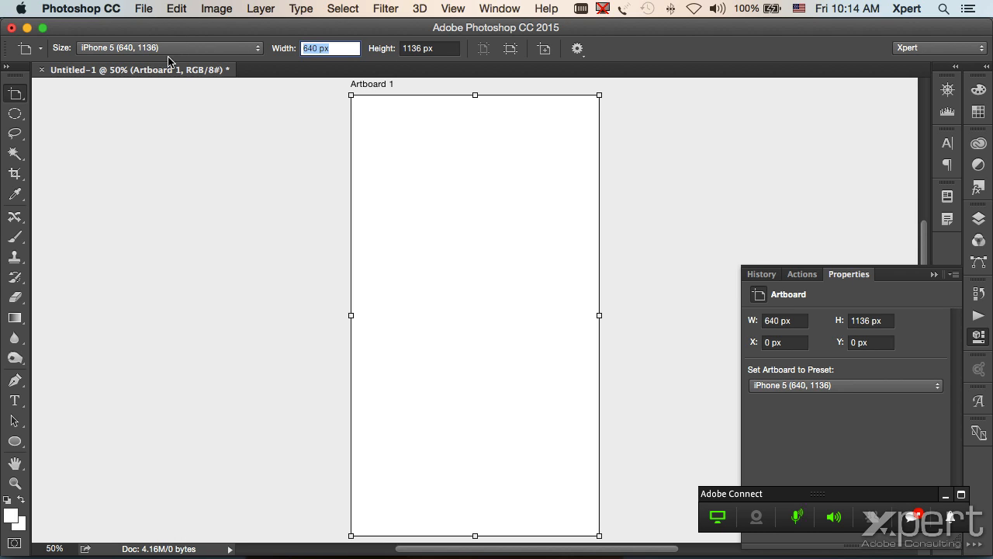
# Rename Artboard 1 as iPhone5 in the layer list
pyautogui.click(979, 219)
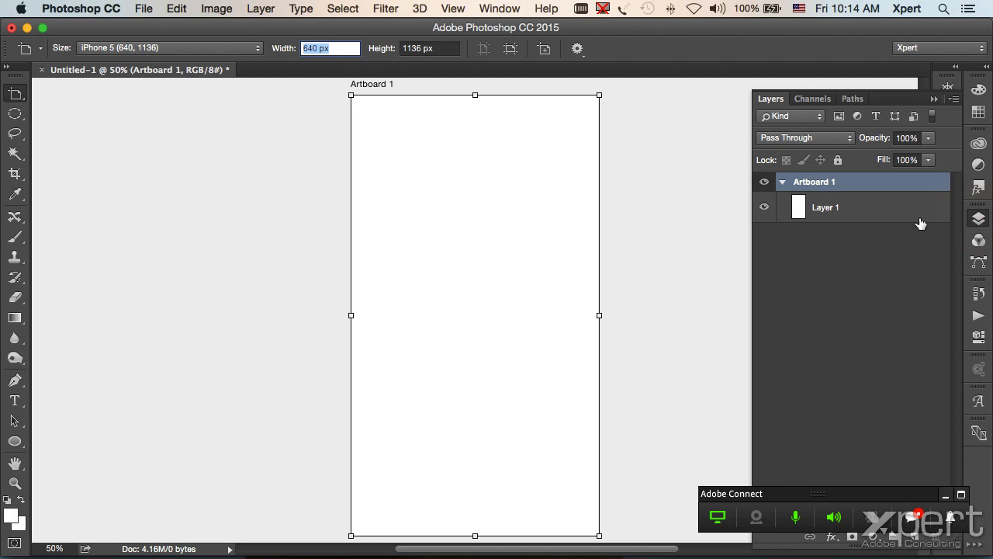
pyautogui.doubleClick(814, 183)
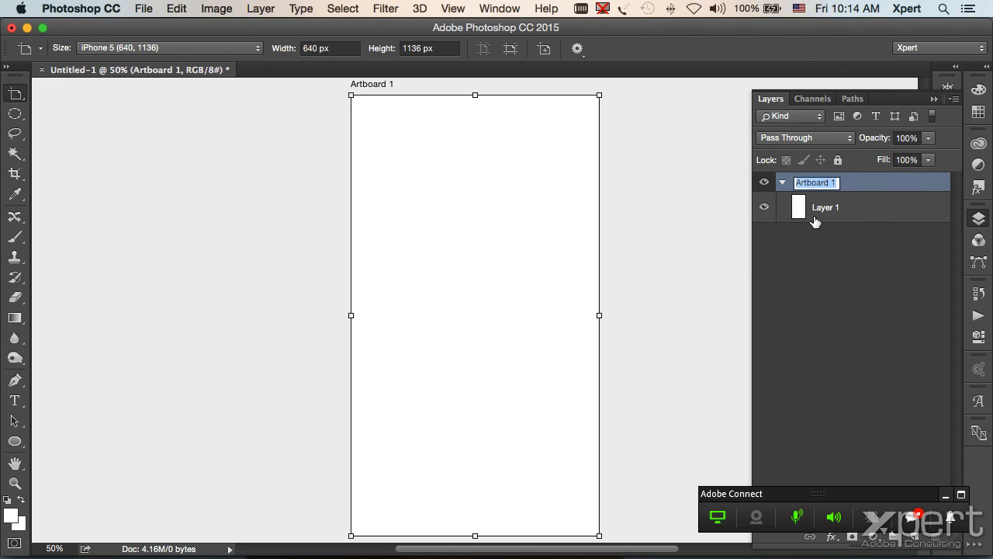
pyautogui.press('BackSpace')
pyautogui.write('iPhone5')
pyautogui.press('Return')
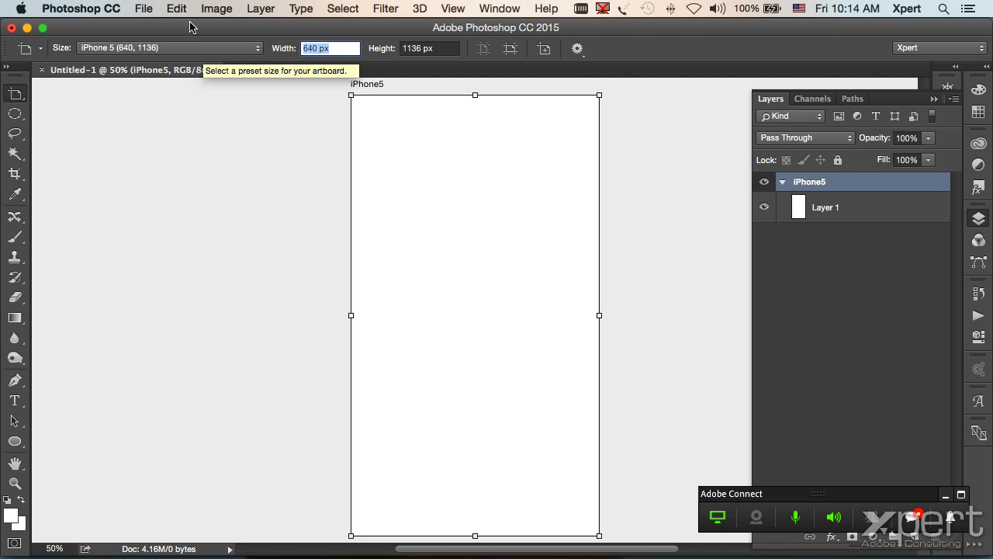
# Place viejo-lee.psd from the PS2015 folder in the document as a linked file
pyautogui.click(145, 8)
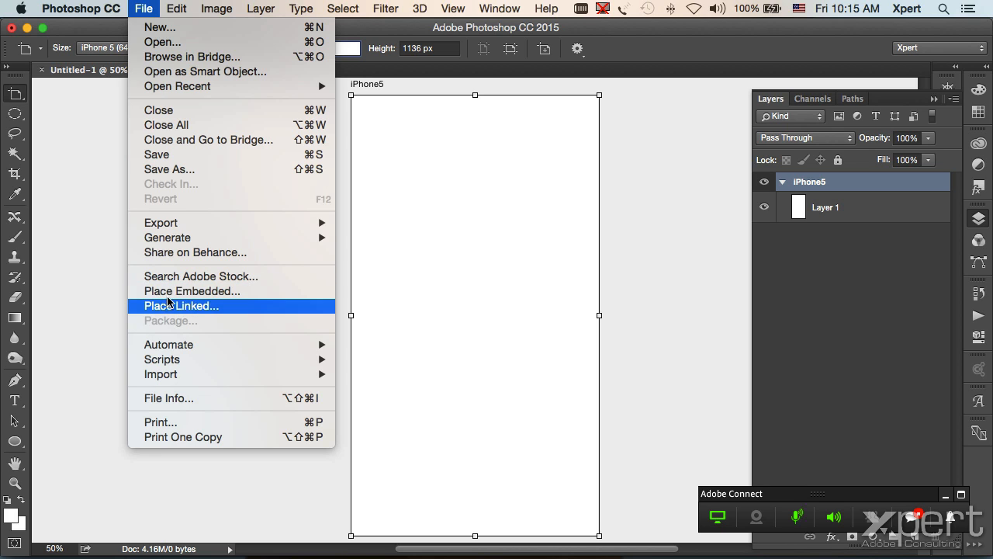
pyautogui.click(207, 307)
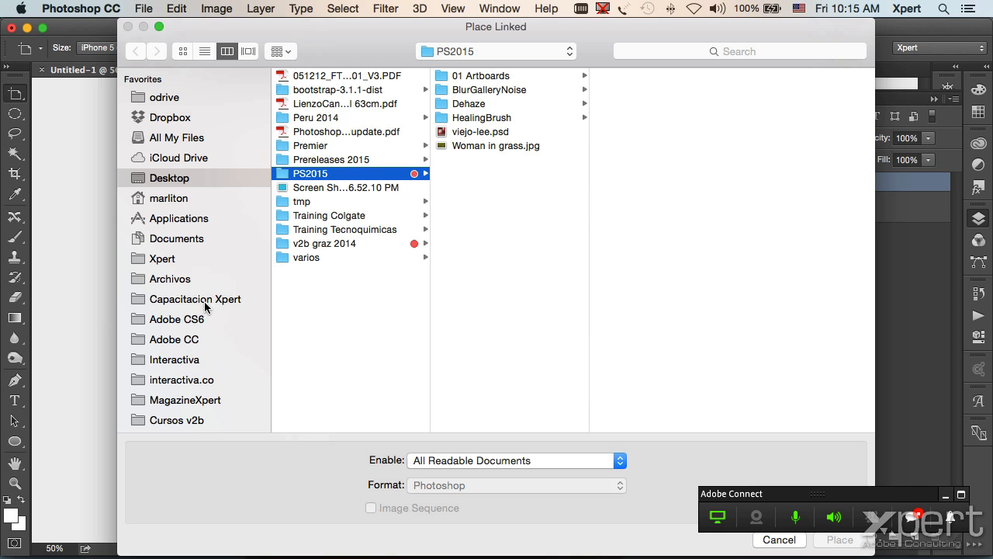
pyautogui.click(481, 134)
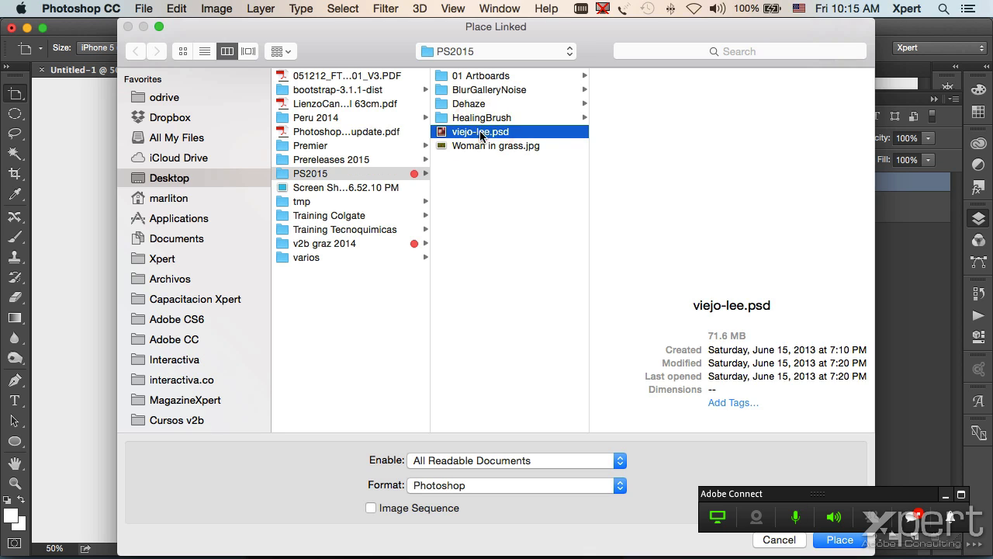
pyautogui.click(839, 541)
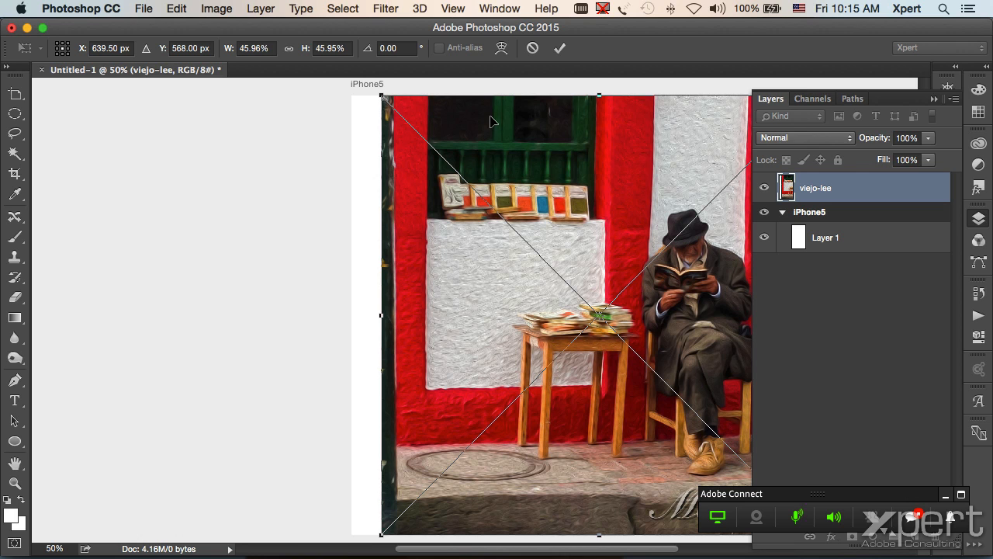
# Commit the placed viejo-lee image on the empty canvas beside the iPhone5 artboard, and move it onto the artboard
pyautogui.moveTo(518, 121); pyautogui.dragTo(705, 151)
pyautogui.hscroll(8, 462, 142)
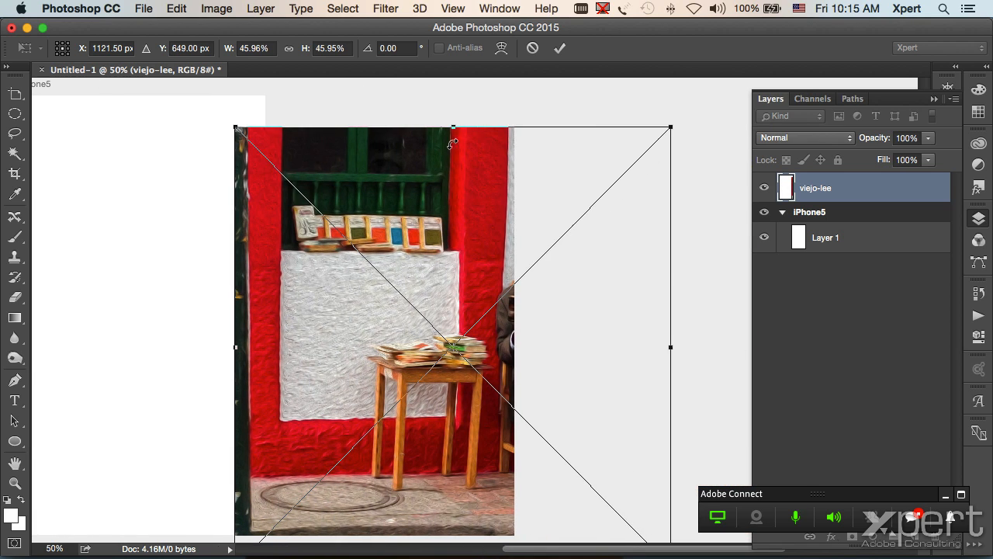
pyautogui.moveTo(378, 159); pyautogui.dragTo(427, 146)
pyautogui.hscroll(-6, 419, 182)
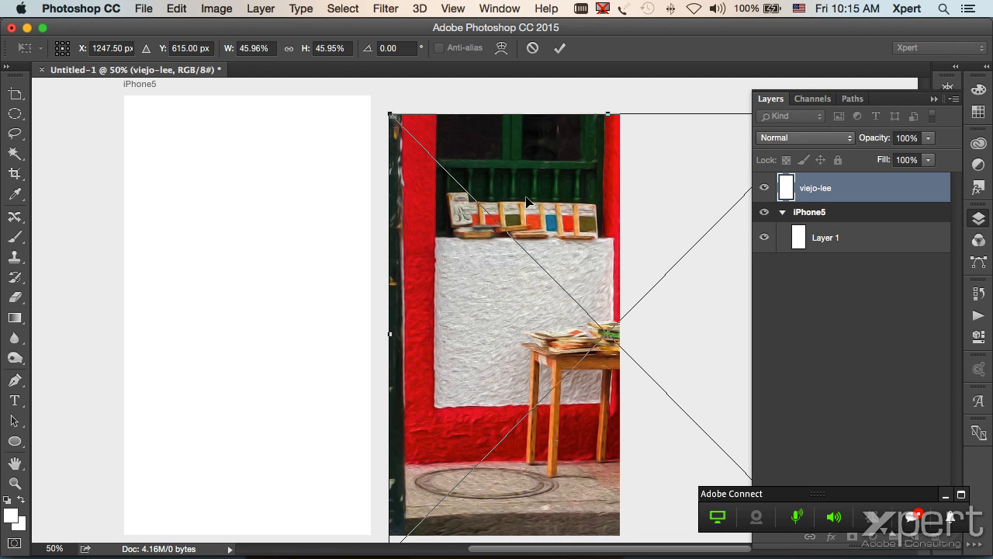
pyautogui.press('Return')
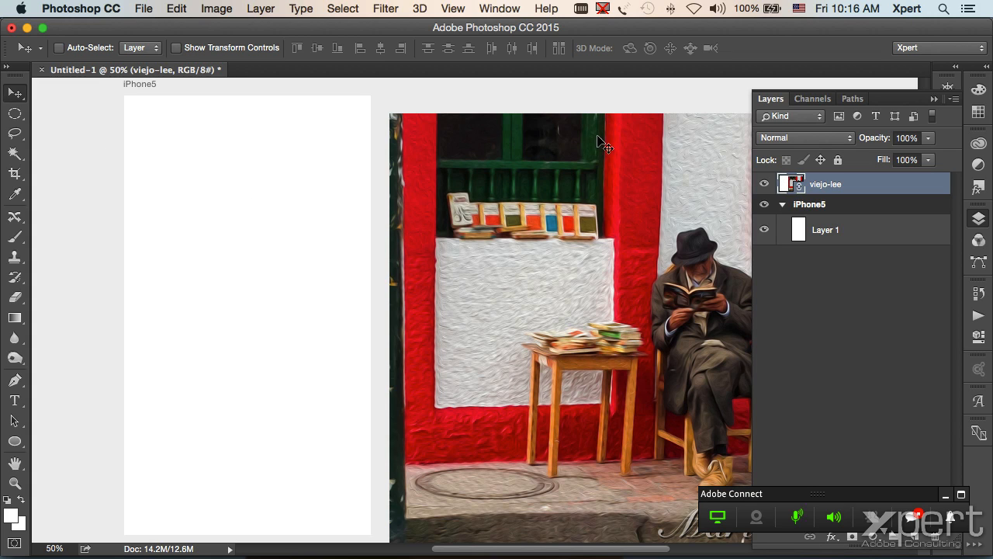
pyautogui.moveTo(431, 135); pyautogui.dragTo(184, 115)
pyautogui.press('super+minus')
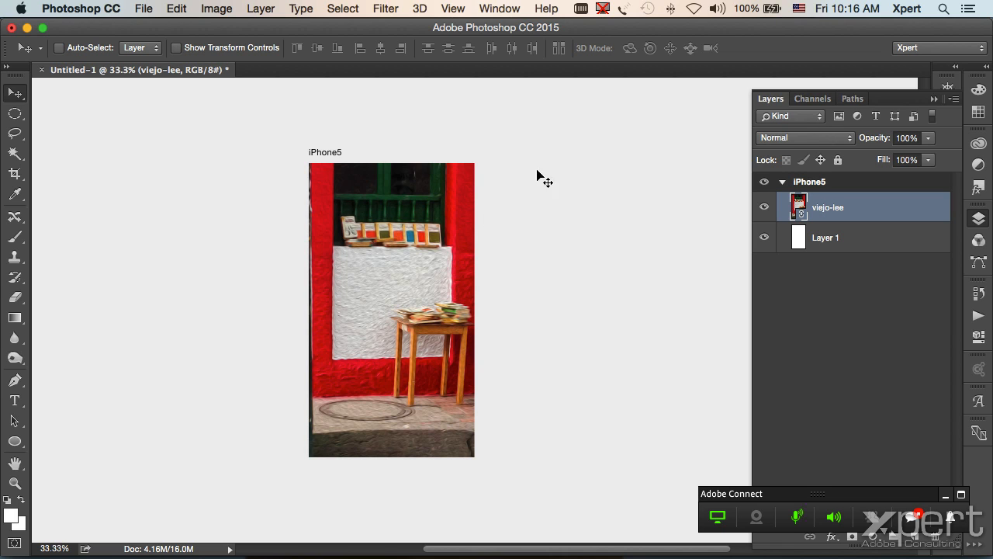
# Move the viejo-lee image off the iPhone5 artboard, try moving it back in, and undo that last move
pyautogui.moveTo(344, 195); pyautogui.dragTo(604, 169)
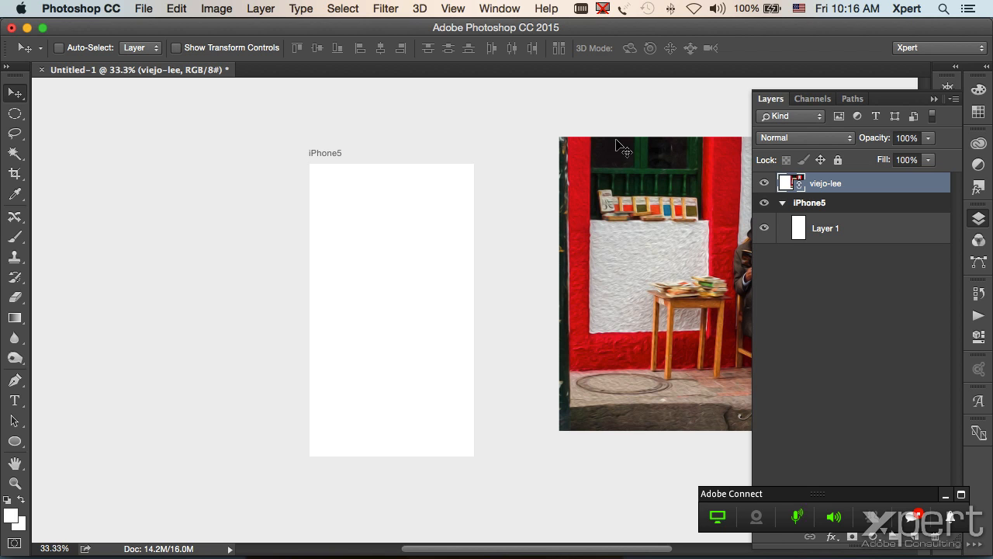
pyautogui.moveTo(720, 158); pyautogui.dragTo(702, 146)
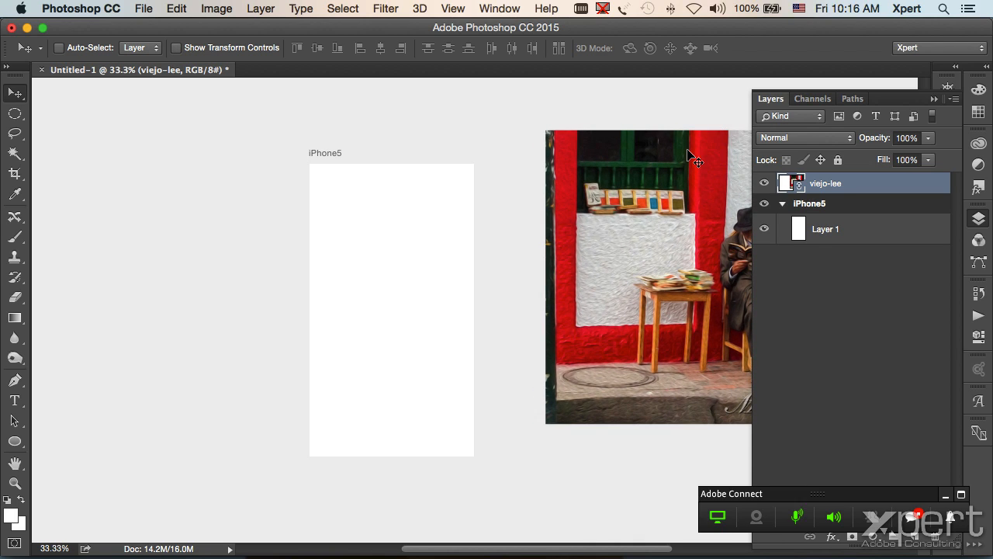
pyautogui.moveTo(625, 148); pyautogui.dragTo(370, 182)
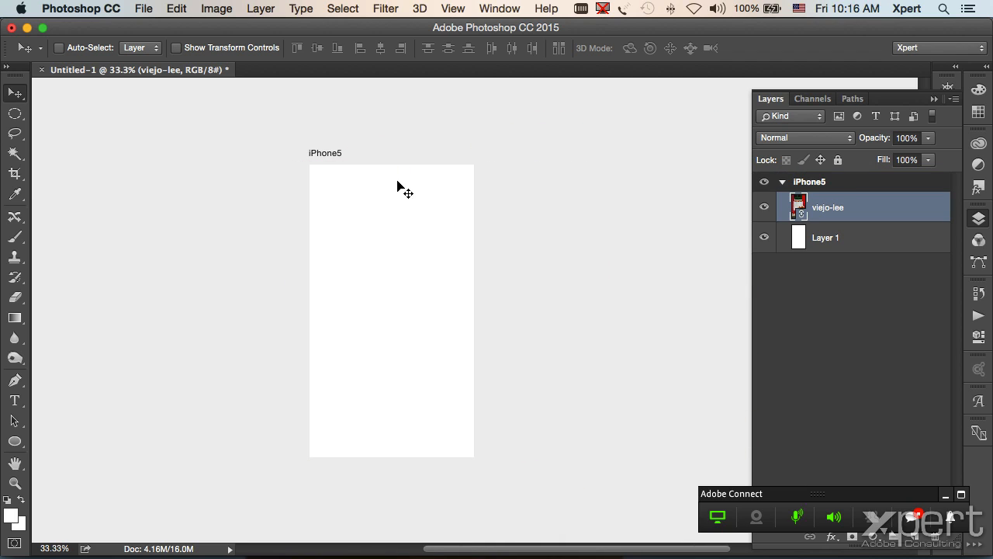
pyautogui.press('super+z')
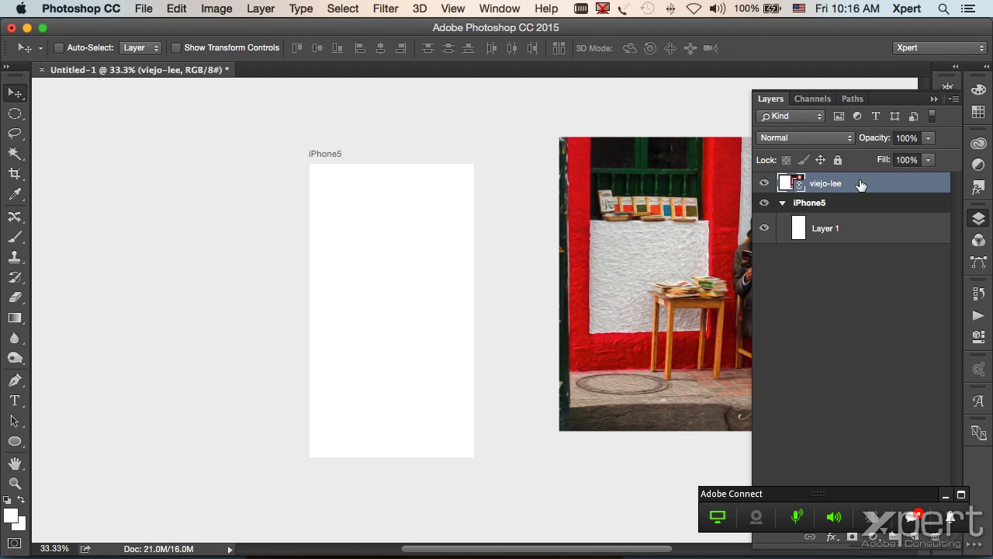
# Nest the viejo-lee layer inside iPhone5 in the layer list, and reposition the image so it covers the artboard and includes the reading man
pyautogui.moveTo(833, 183); pyautogui.dragTo(837, 221)
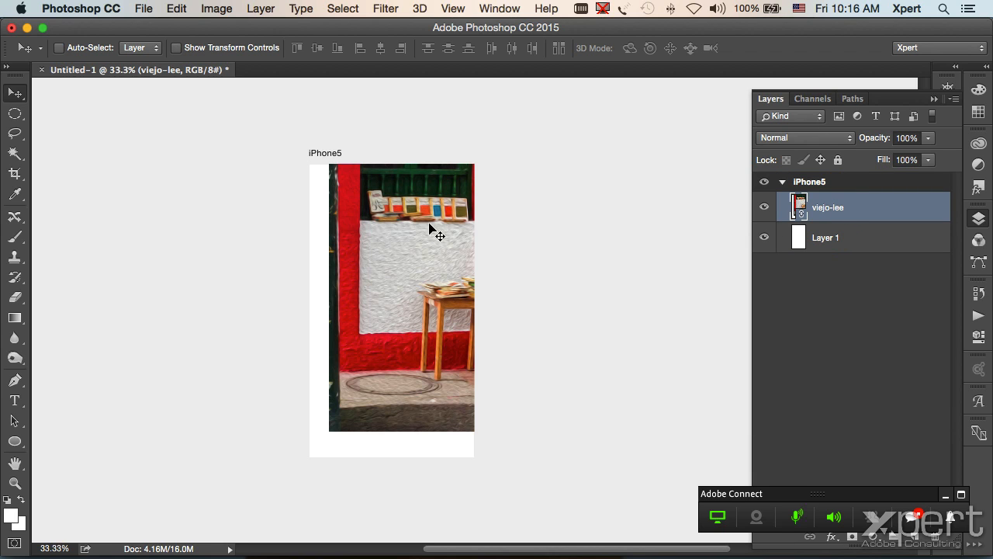
pyautogui.moveTo(423, 224); pyautogui.dragTo(344, 245)
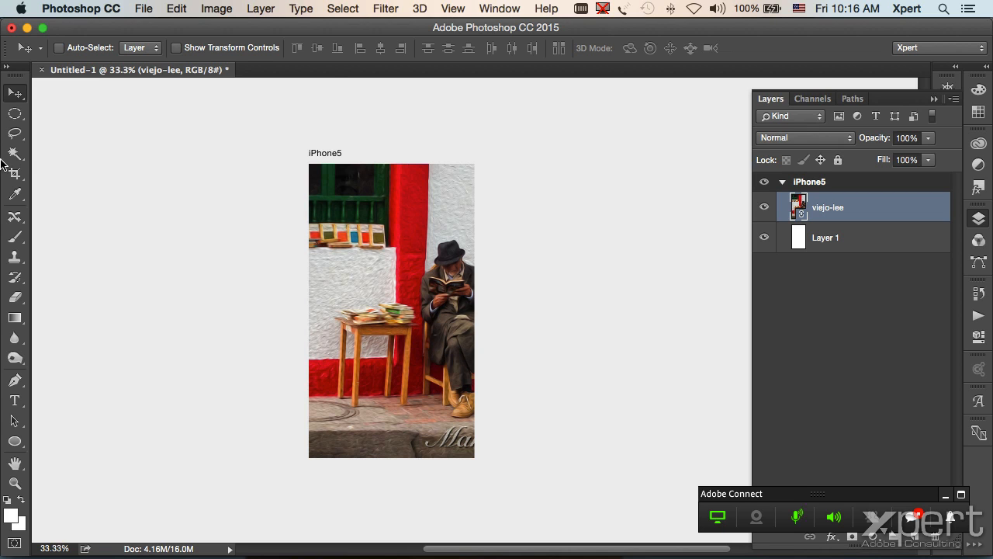
# Select a rectangular band across the full width of the iPhone5 artboard at its upper edge with the Rectangular Marquee tool
pyautogui.click(14, 114)
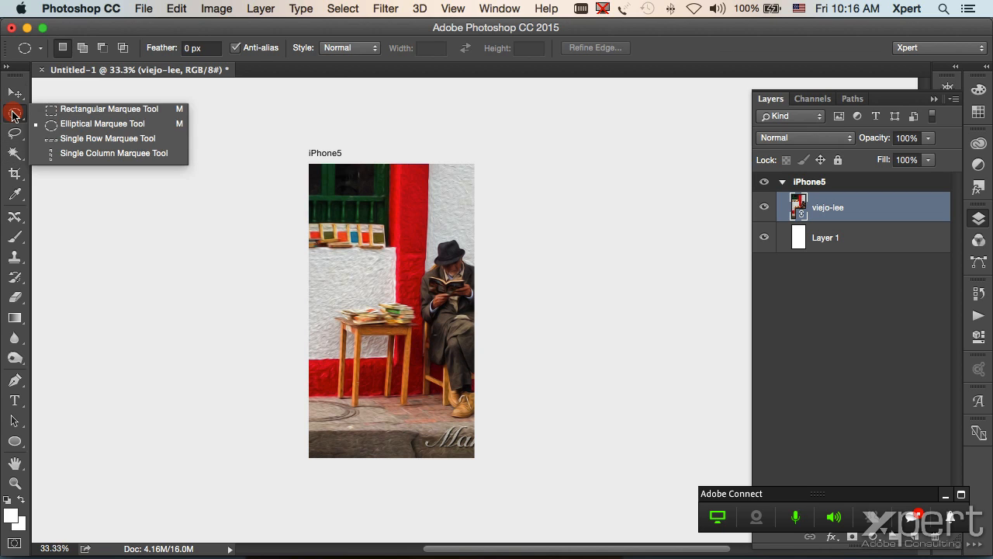
pyautogui.click(72, 109)
pyautogui.moveTo(308, 163); pyautogui.dragTo(475, 209)
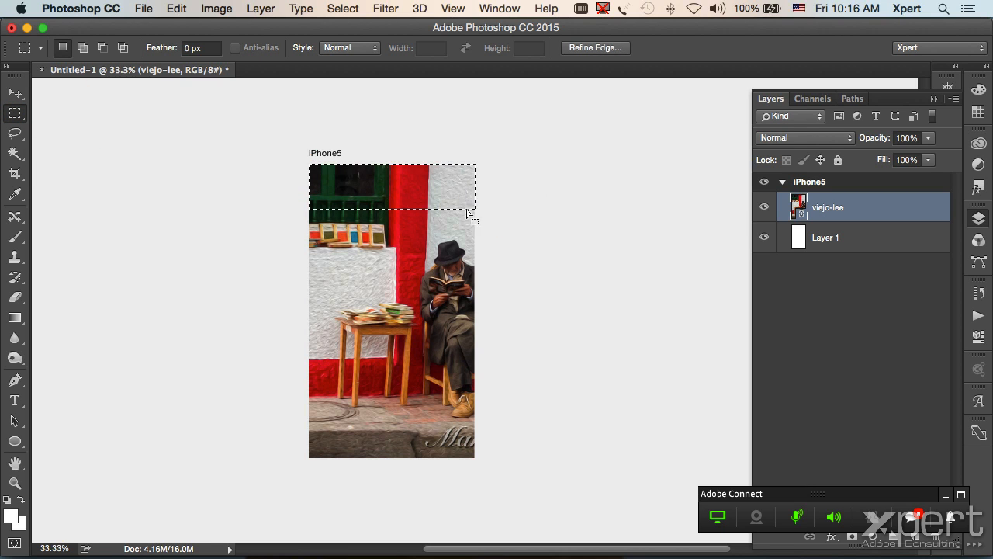
# Fill the selected band with grey #a19b9b on a new layer above viejo-lee, and clear the selection
pyautogui.click(10, 515)
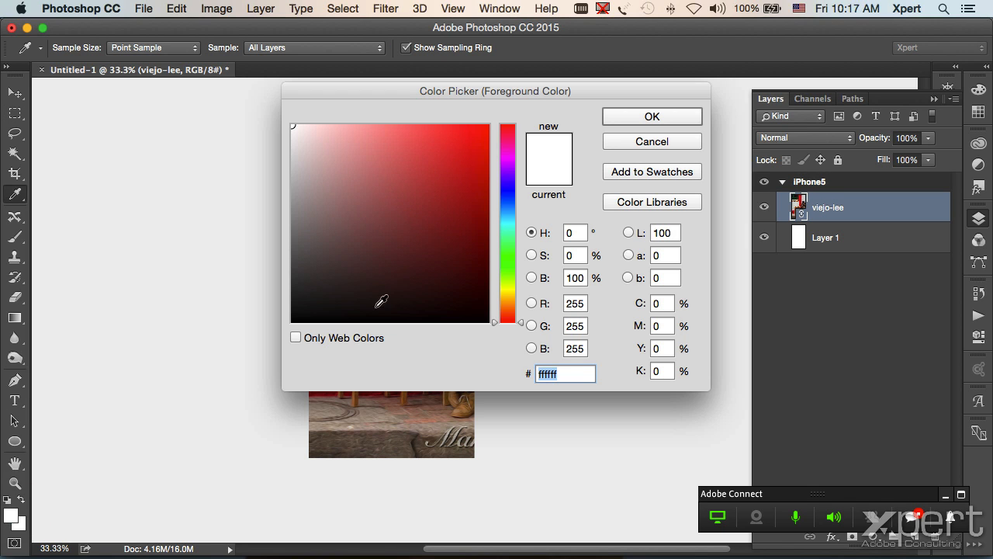
pyautogui.click(298, 197)
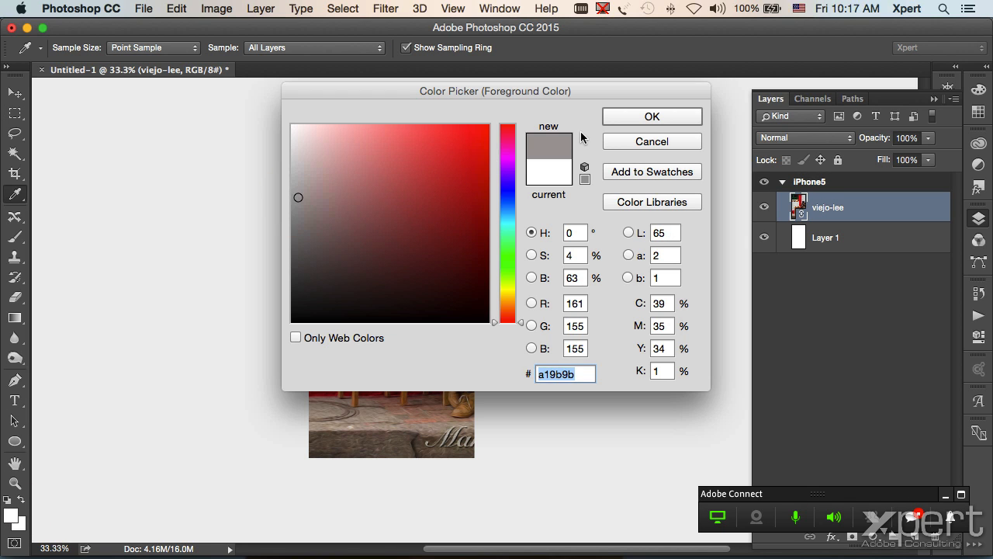
pyautogui.click(652, 117)
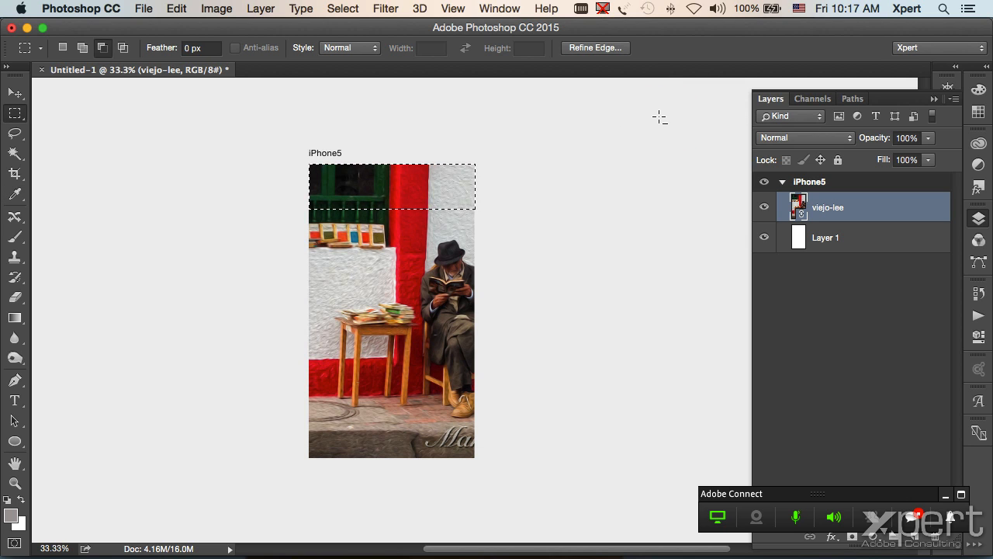
pyautogui.click(915, 538)
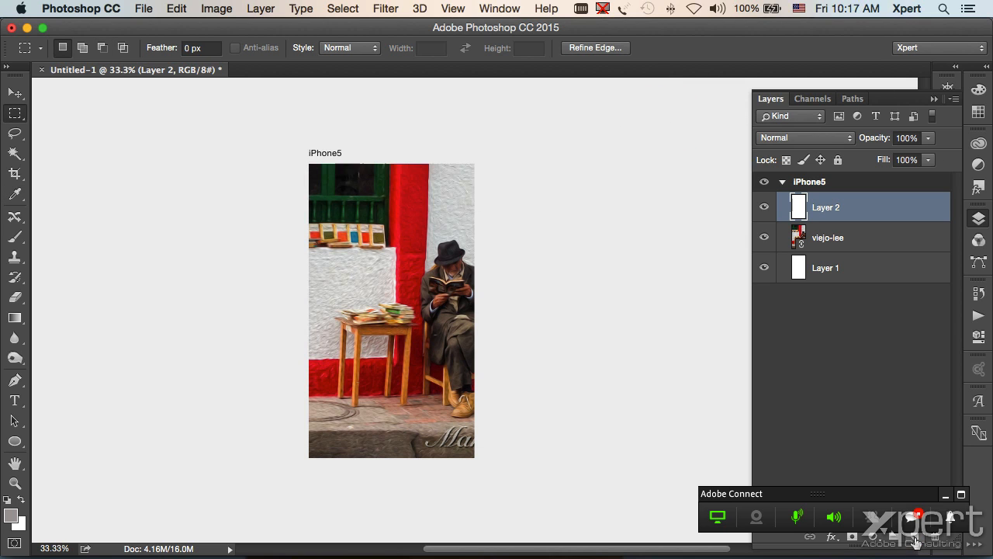
pyautogui.click(948, 501)
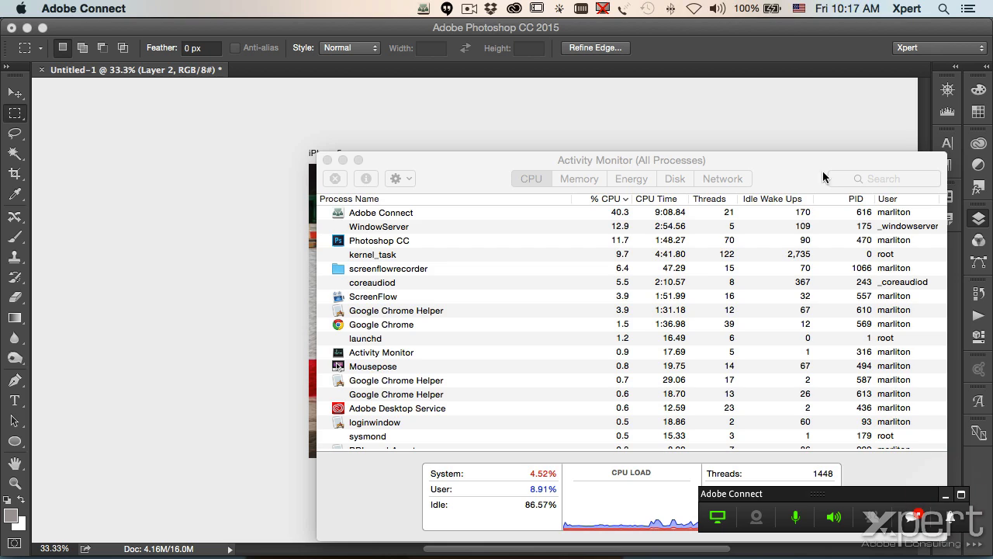
pyautogui.click(795, 93)
pyautogui.hotkey('alt', 'BackSpace')
pyautogui.press('super+d')
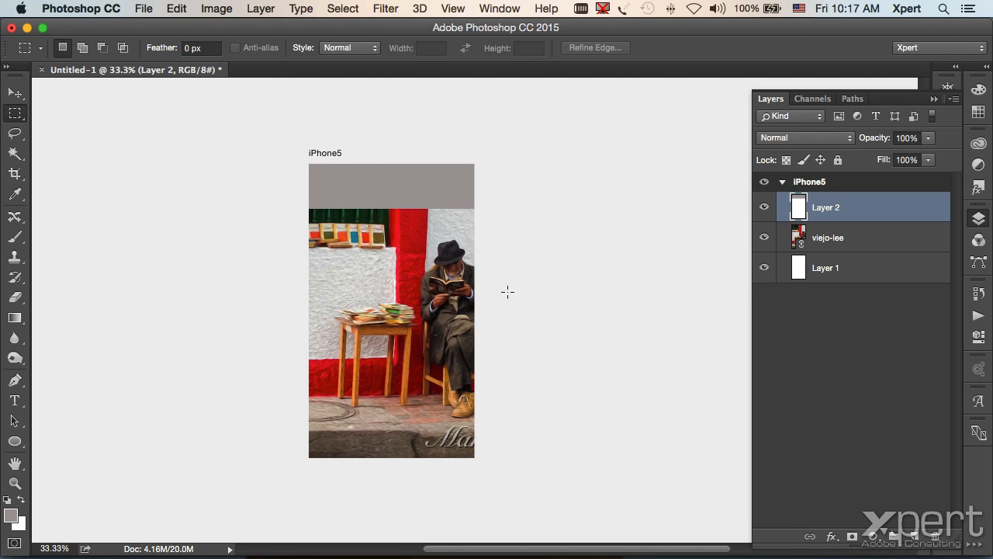
# Collapse the iPhone5 artboard in the layer list, and open viejo-lee.psd from the PS2015 folder as a separate document
pyautogui.click(782, 182)
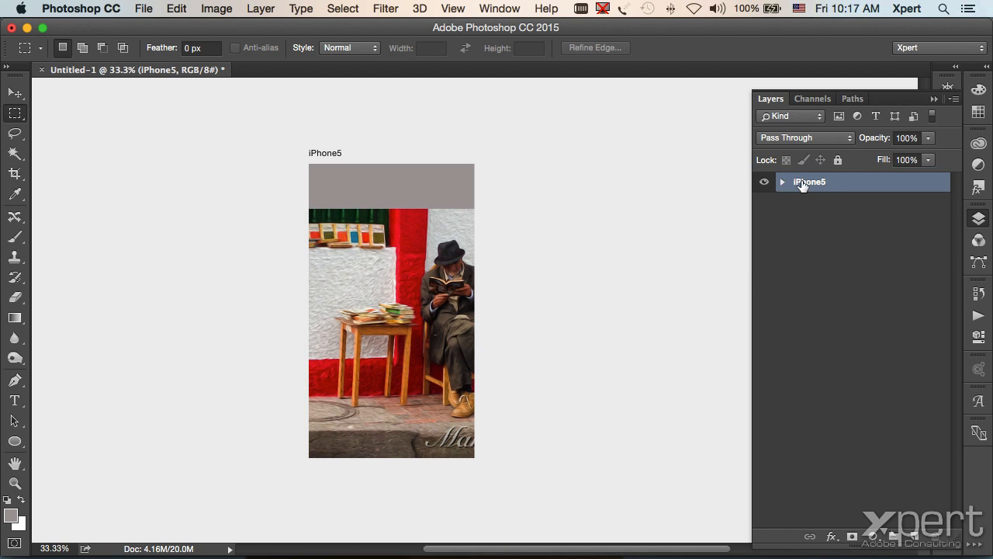
pyautogui.press('super+o')
pyautogui.click(497, 136)
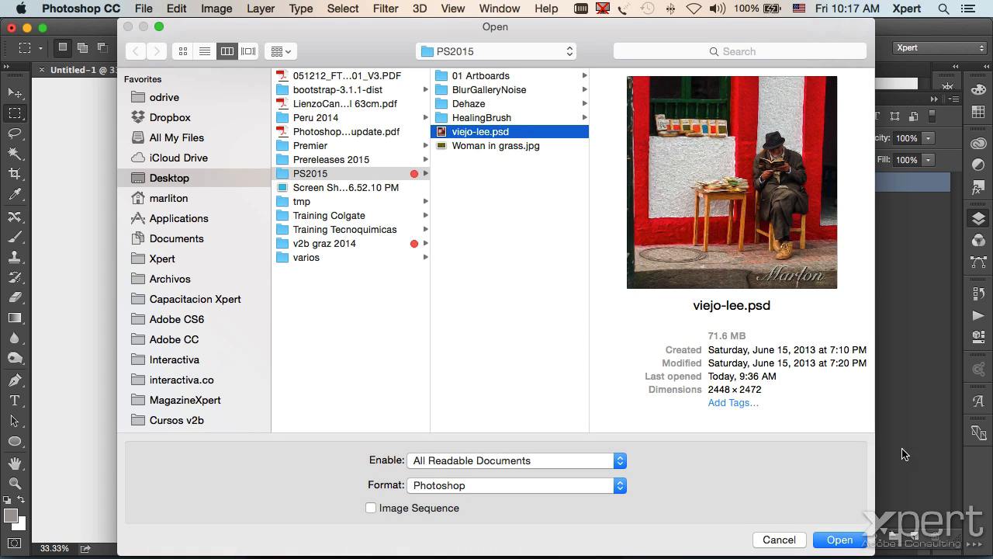
pyautogui.click(840, 539)
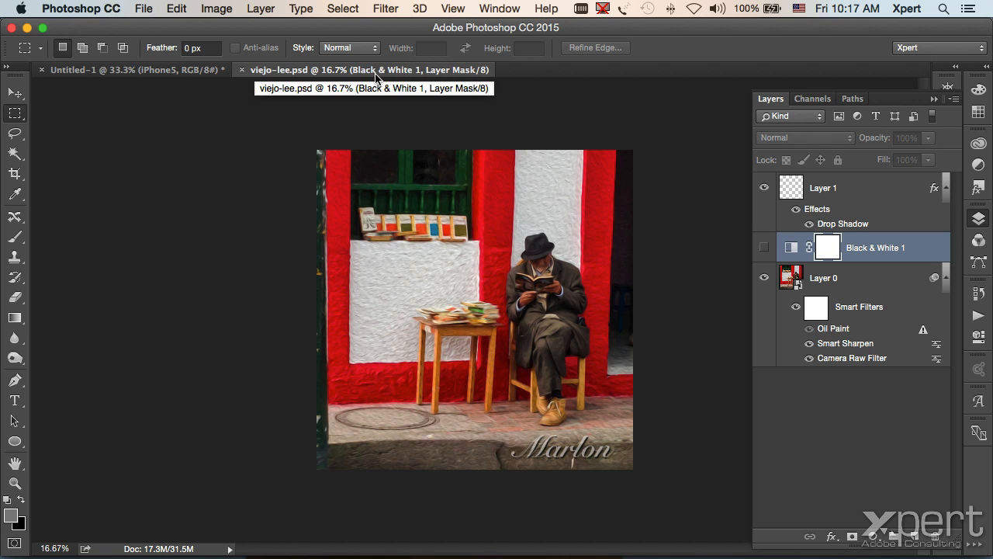
pyautogui.click(162, 71)
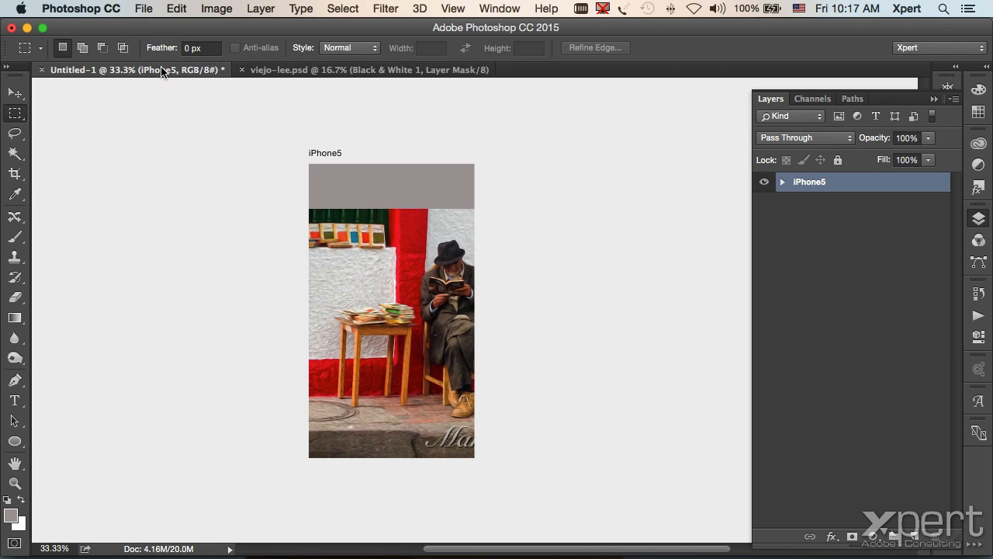
pyautogui.click(343, 72)
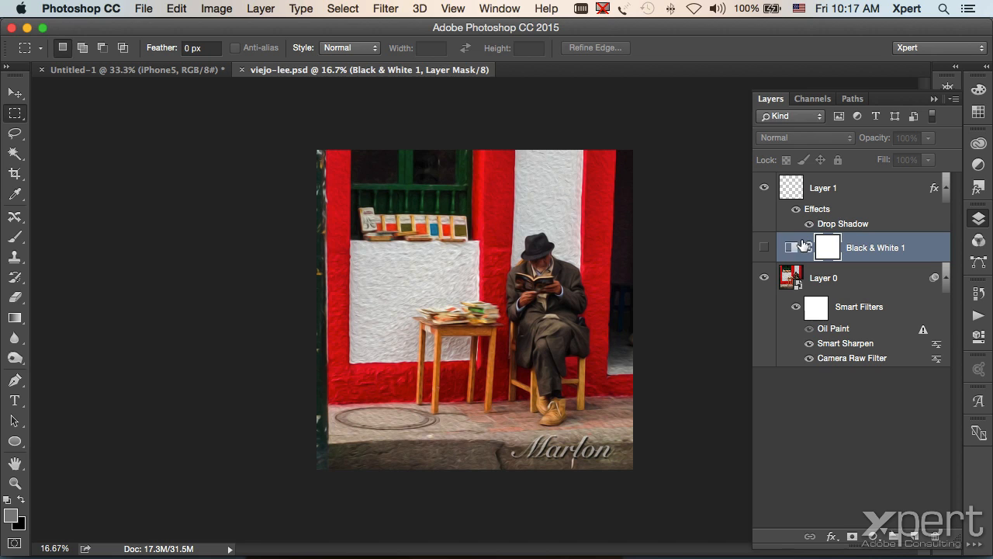
# Delete Layer 1 and the Black & White 1 adjustment layer with its mask, and collapse Layer 0's smart filters
pyautogui.click(842, 186)
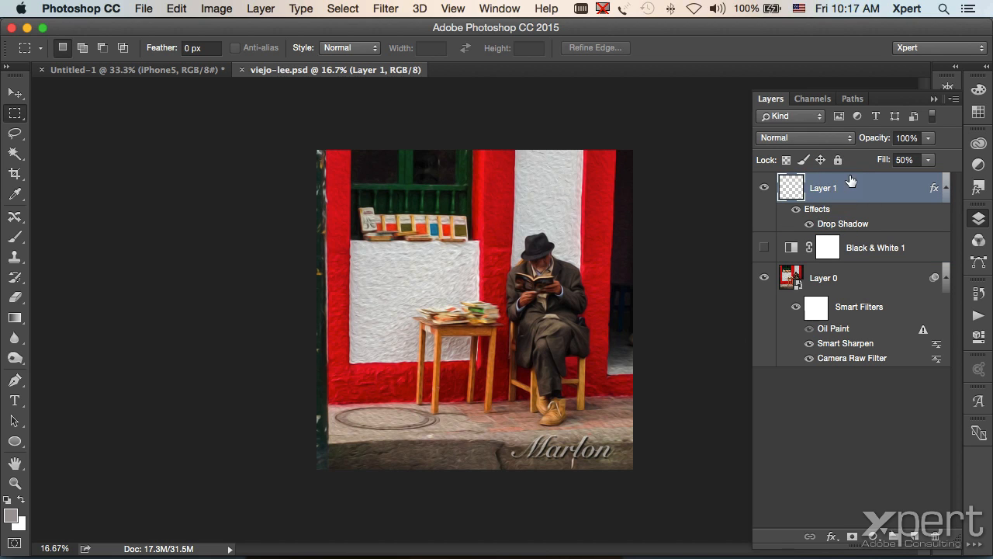
pyautogui.click(936, 537)
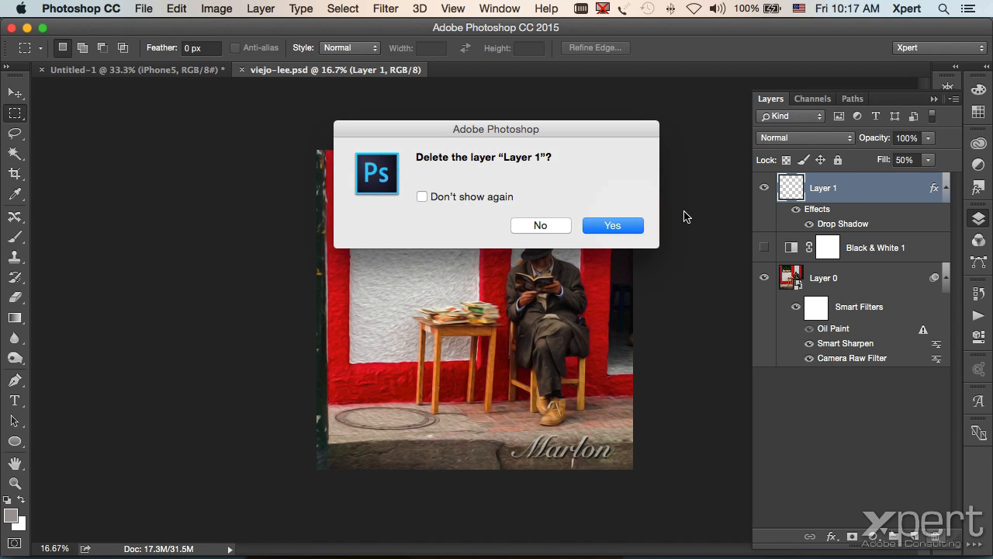
pyautogui.click(604, 225)
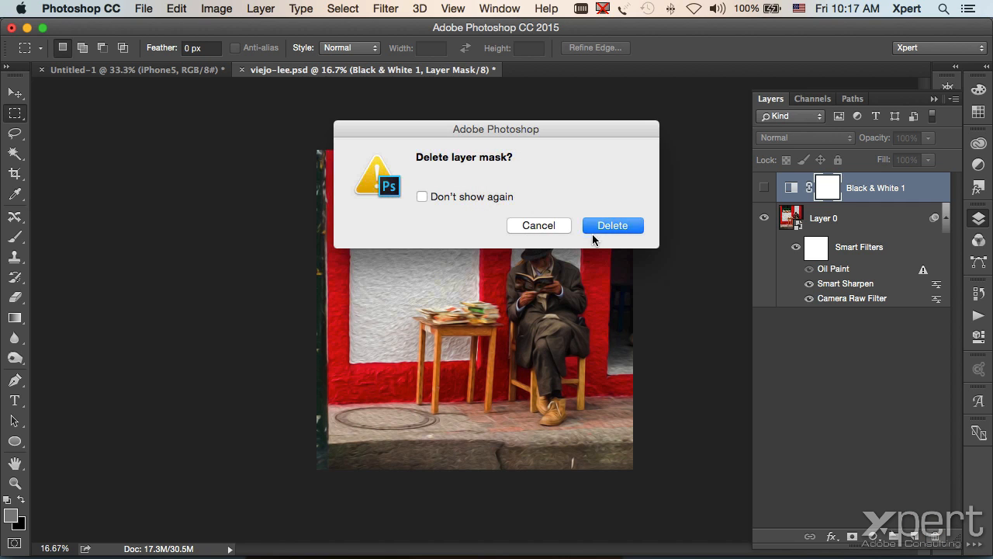
pyautogui.click(599, 229)
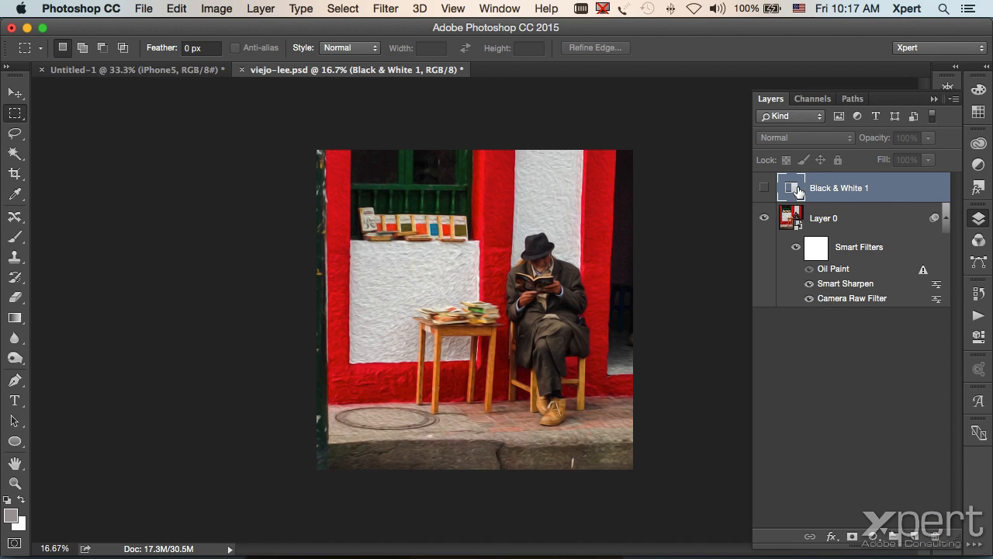
pyautogui.click(933, 536)
pyautogui.click(632, 225)
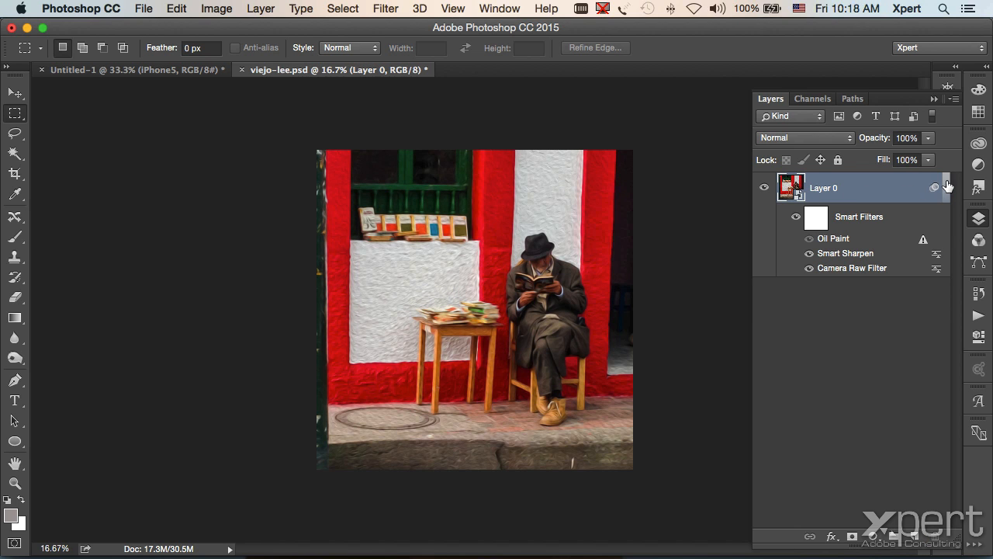
pyautogui.click(946, 187)
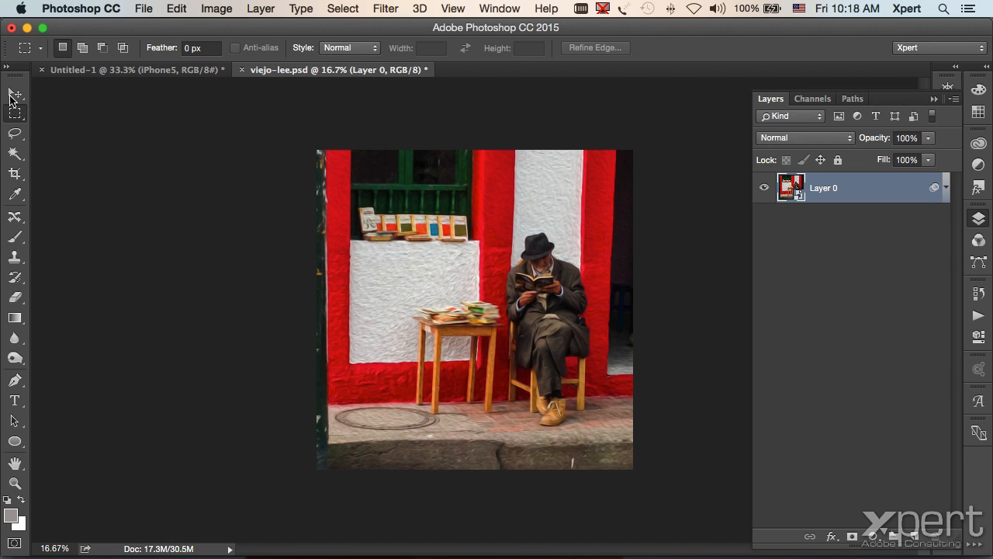
# Create an artboard from Layer 0 in viejo-lee.psd using the iPad Retina (1536, 2048) preset
pyautogui.rightClick(858, 188)
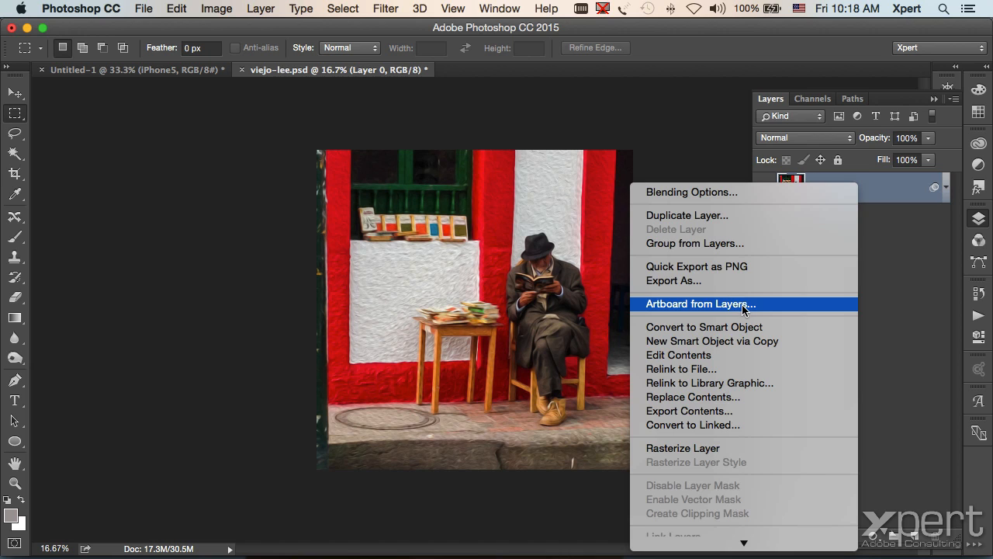
pyautogui.click(784, 303)
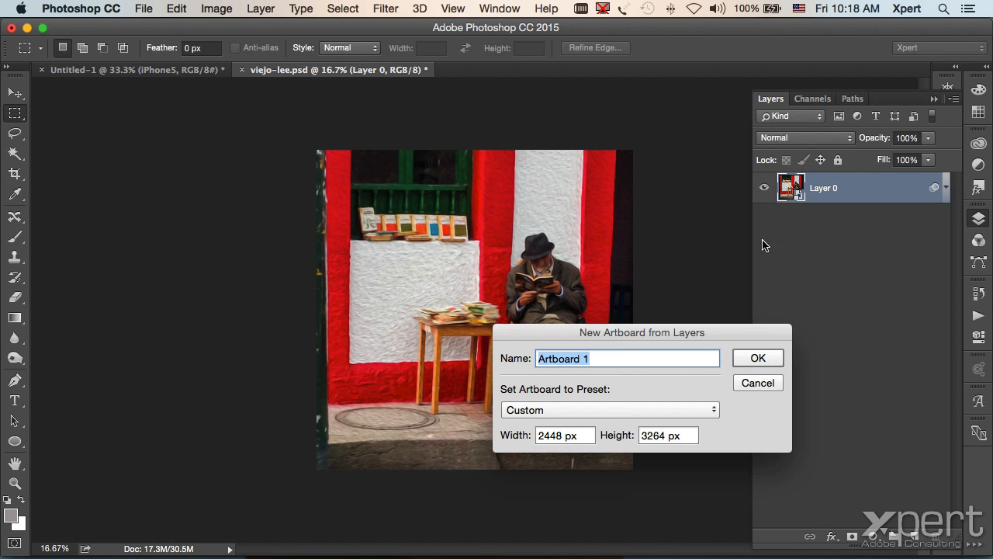
pyautogui.moveTo(747, 332); pyautogui.dragTo(910, 249)
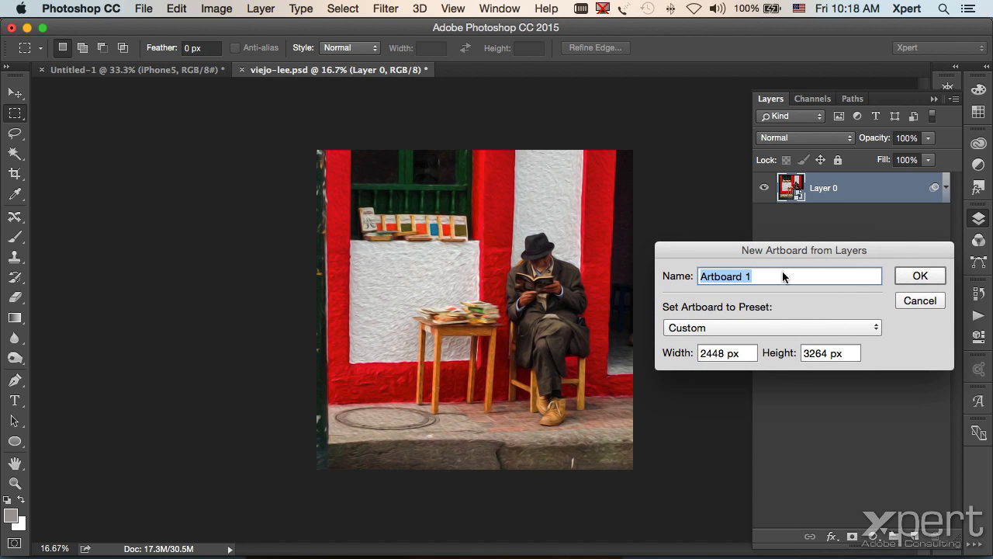
pyautogui.click(748, 326)
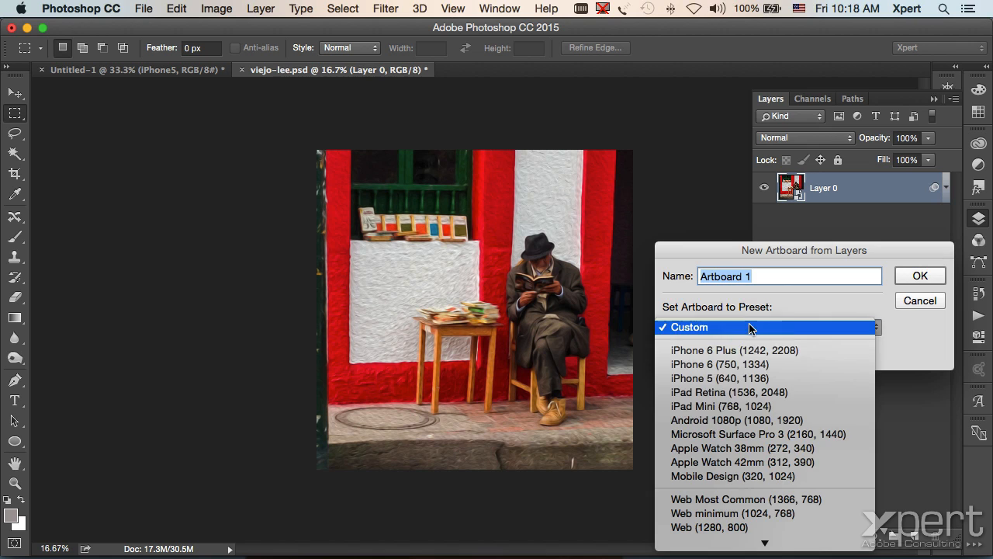
pyautogui.click(744, 394)
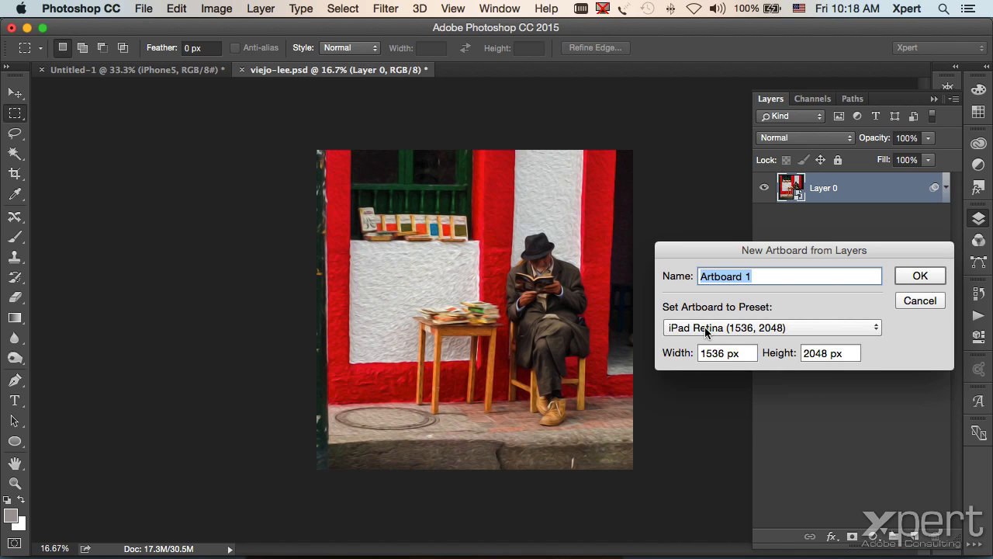
pyautogui.click(918, 275)
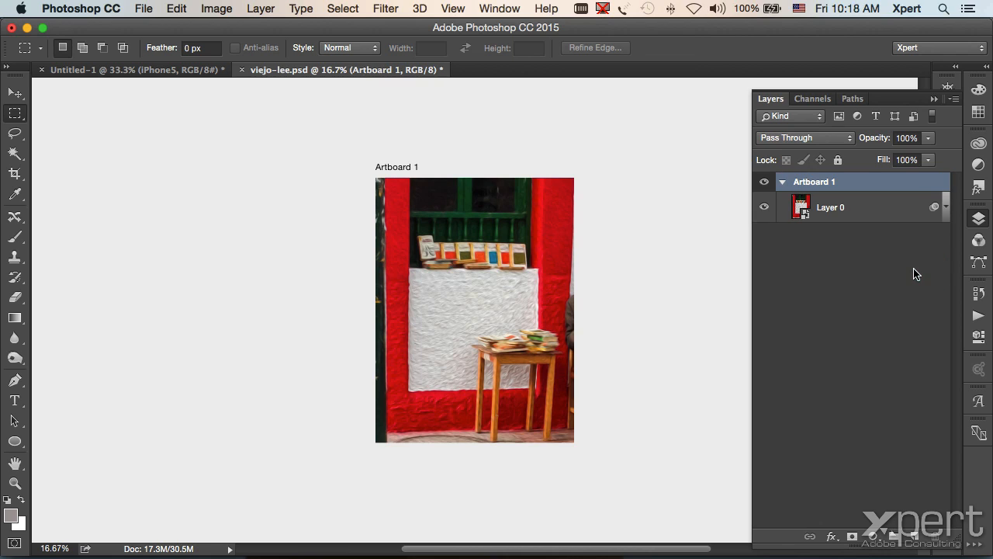
# Move Artboard 1 slightly down in viejo-lee.psd and select its Layer 0
pyautogui.click(14, 92)
pyautogui.moveTo(505, 267); pyautogui.dragTo(517, 314)
pyautogui.click(829, 210)
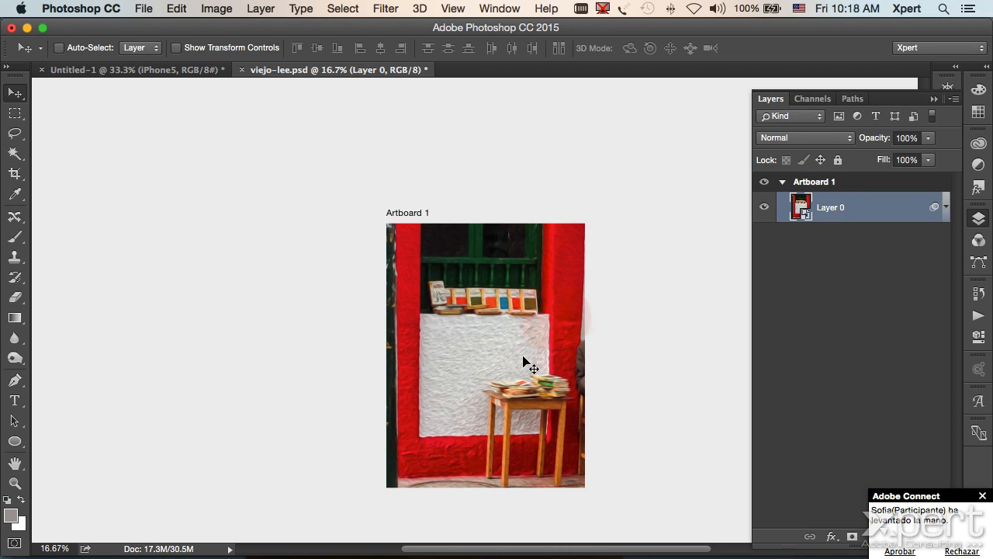
# Switch to the Untitled-1 document, dismiss the meeting notification and deselect the iPhone5 artboard
pyautogui.click(111, 70)
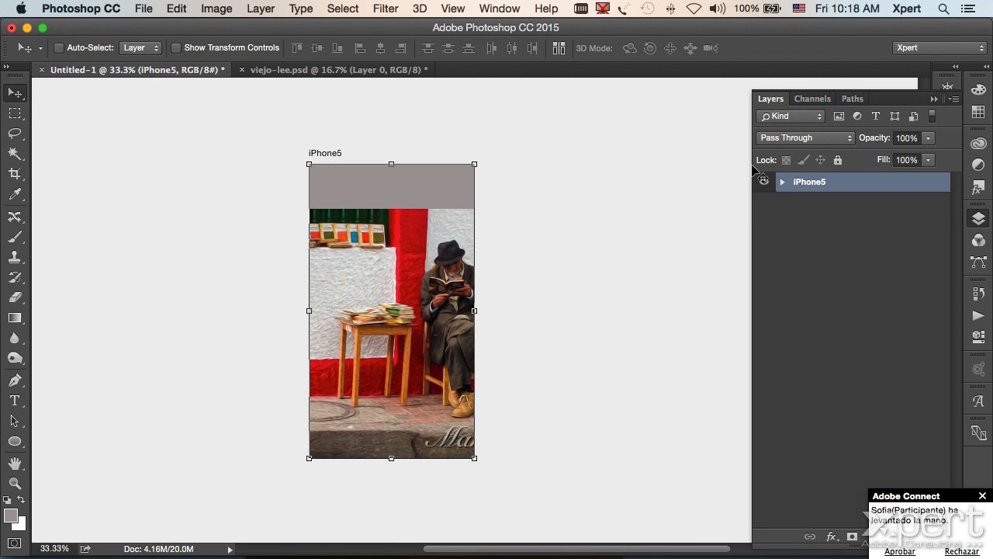
pyautogui.click(971, 553)
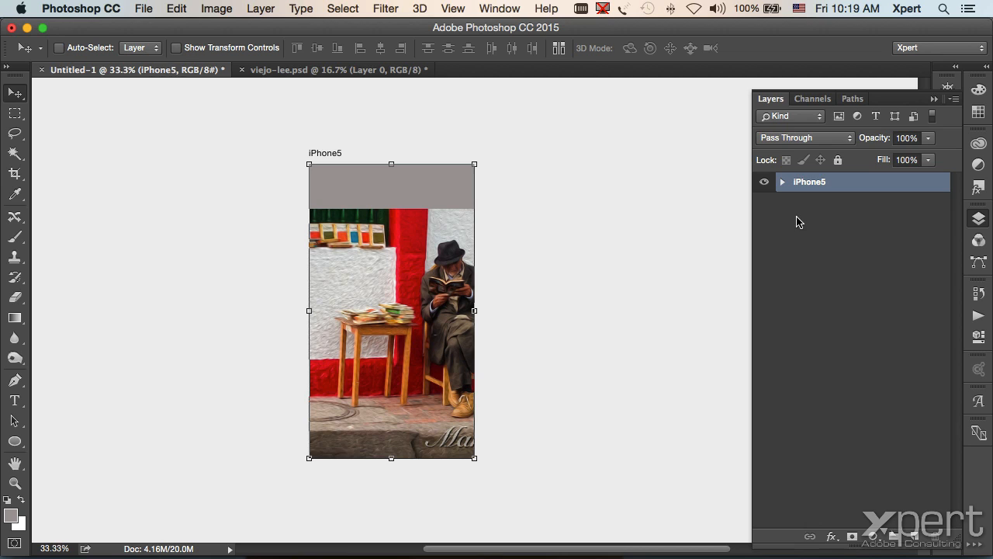
pyautogui.click(803, 232)
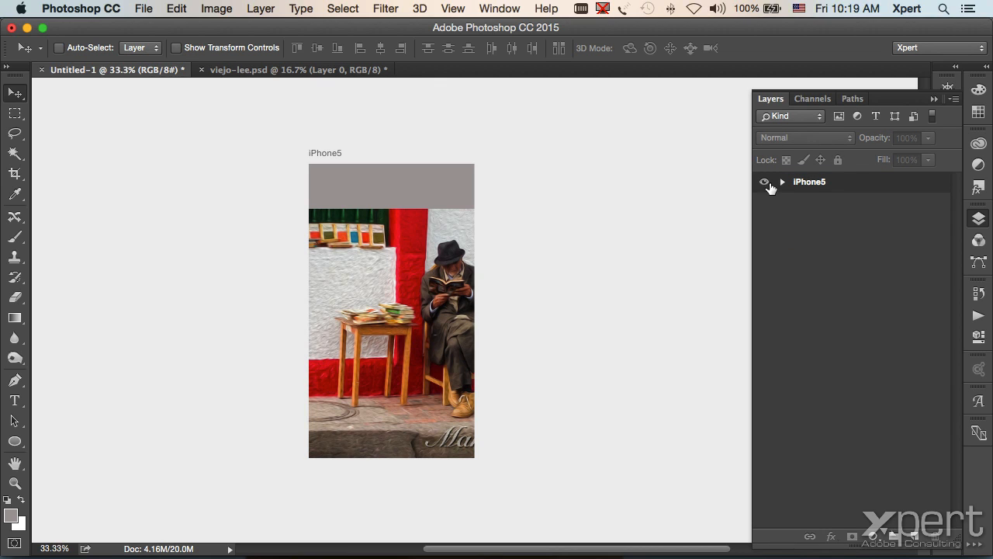
# Add a new artboard with the iPad Retina (1536, 2048) size beside the iPhone5 artboard using the Artboard Tool
pyautogui.hscroll(5, 582, 178)
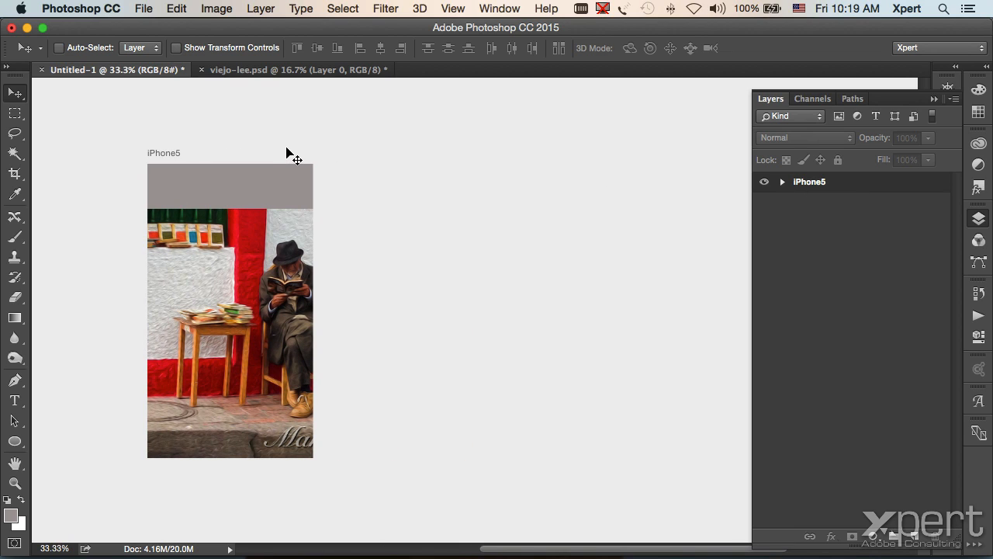
pyautogui.click(13, 93)
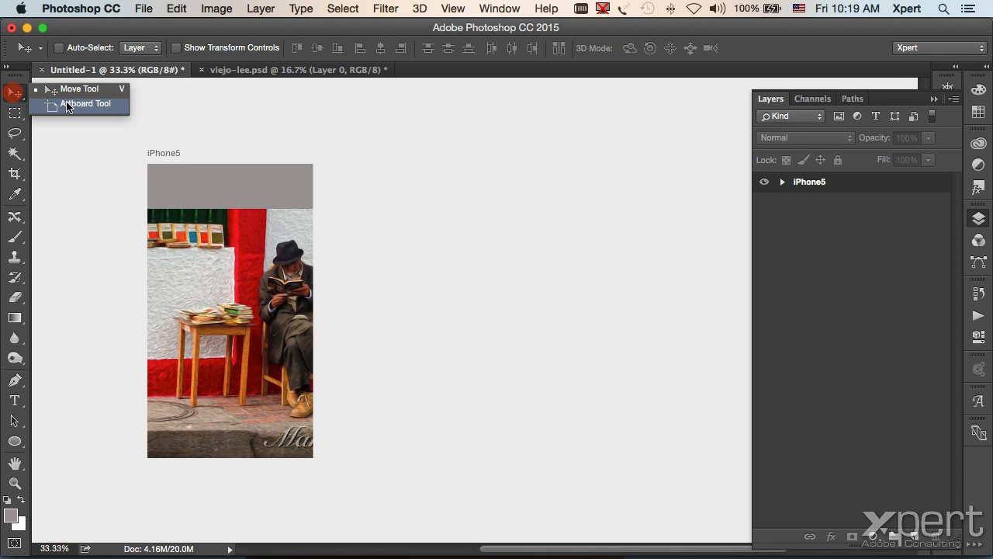
pyautogui.click(66, 107)
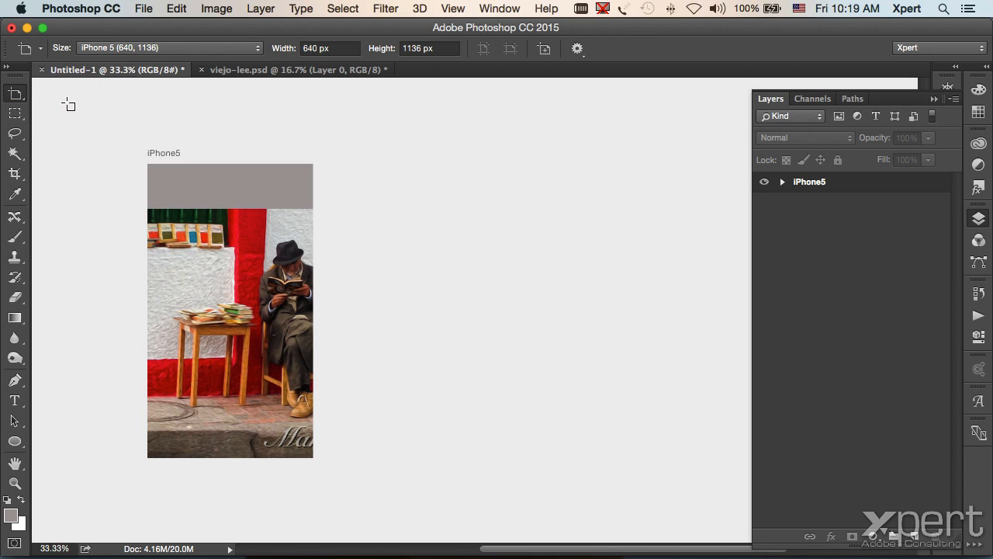
pyautogui.click(148, 48)
pyautogui.click(124, 62)
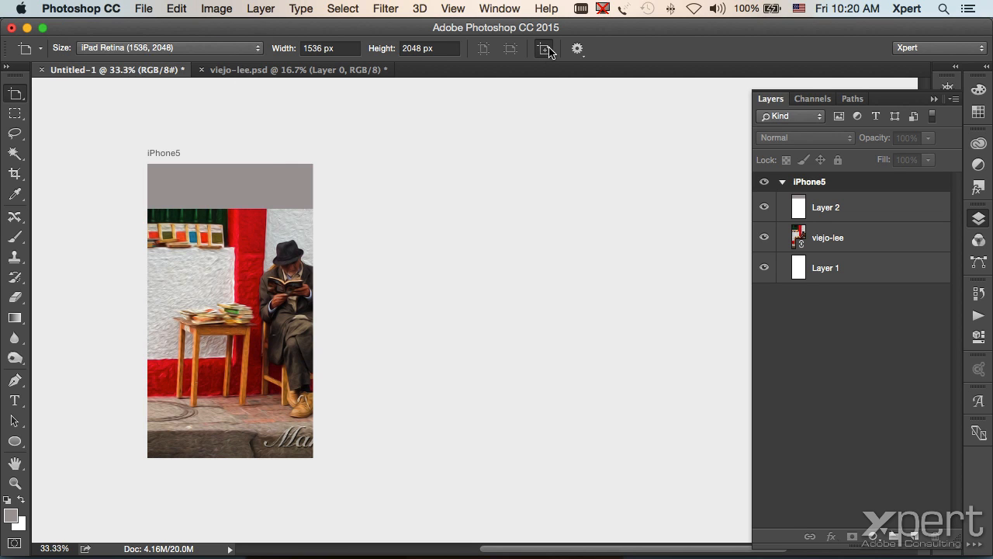
pyautogui.click(546, 50)
pyautogui.click(404, 162)
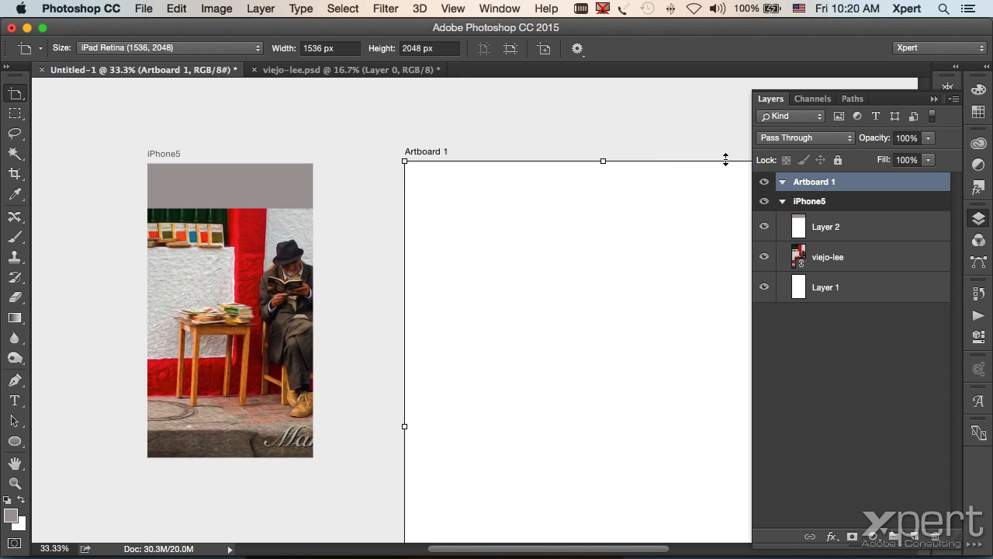
# Rename the new artboard as iPhoneRetina
pyautogui.doubleClick(813, 184)
pyautogui.write('iPhone')
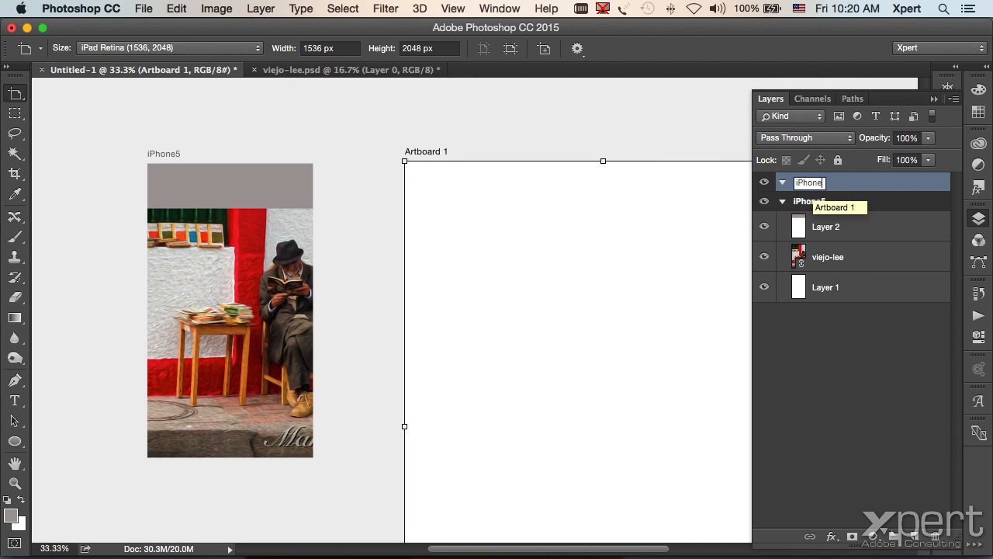
pyautogui.write('Retina')
pyautogui.press('Return')
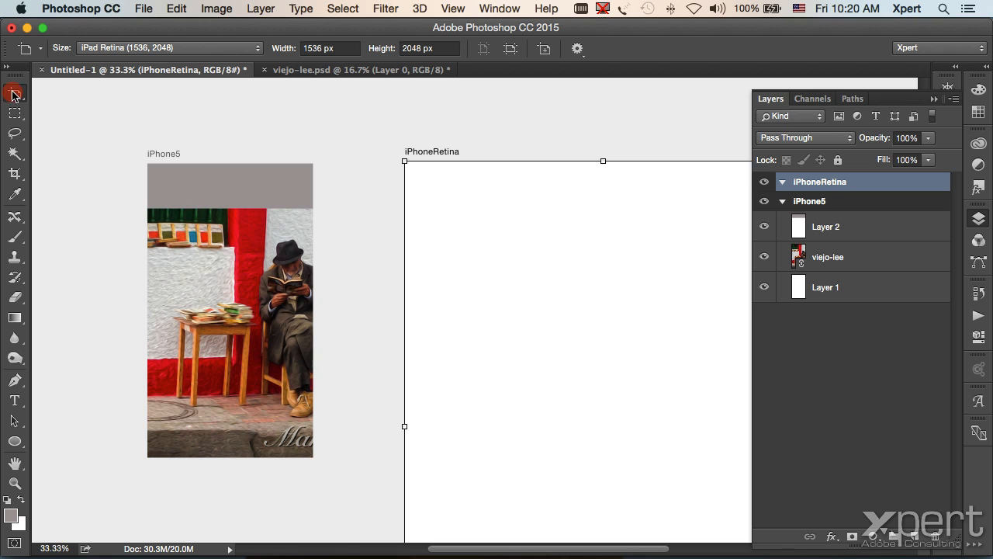
# Copy the linked viejo-lee image from the iPhone5 artboard onto the iPhoneRetina artboard
pyautogui.press('super+minus')
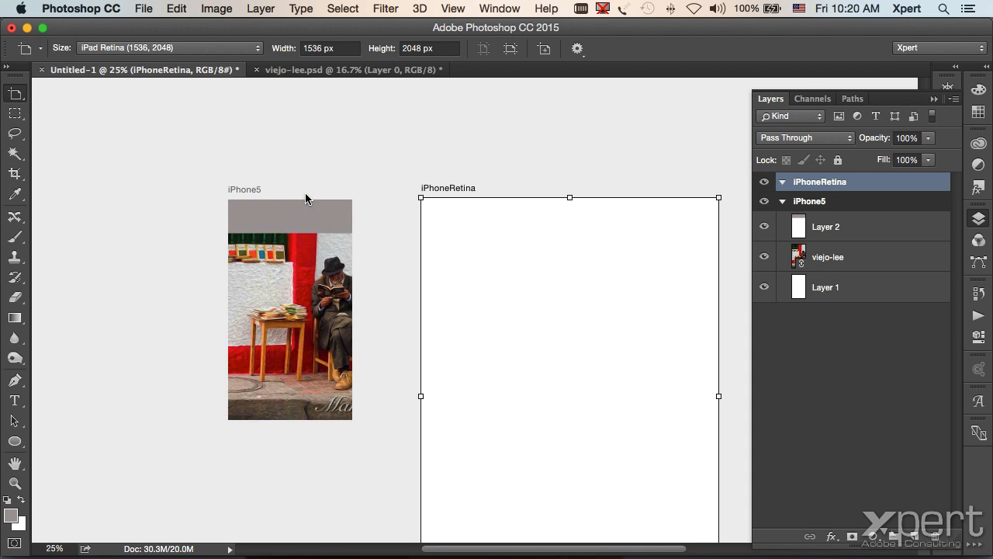
pyautogui.moveTo(492, 308); pyautogui.dragTo(415, 238)
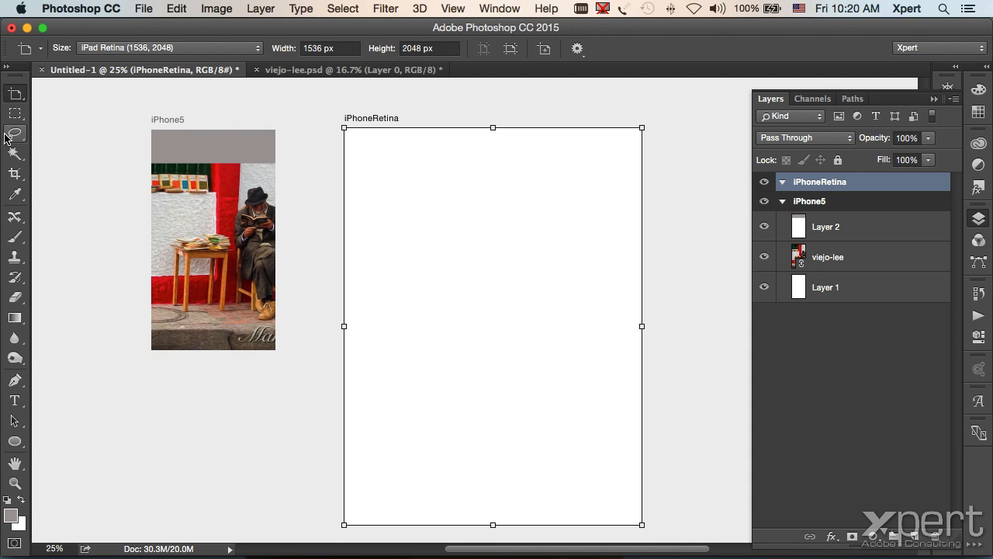
pyautogui.moveTo(13, 96); pyautogui.dragTo(67, 88)
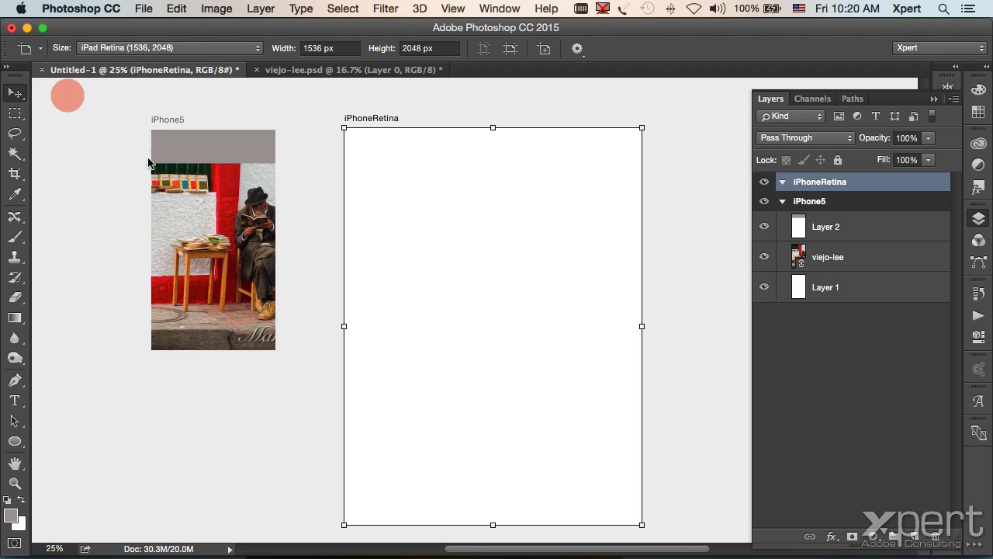
pyautogui.keyDown('super'); pyautogui.click(208, 211); pyautogui.keyUp('super')
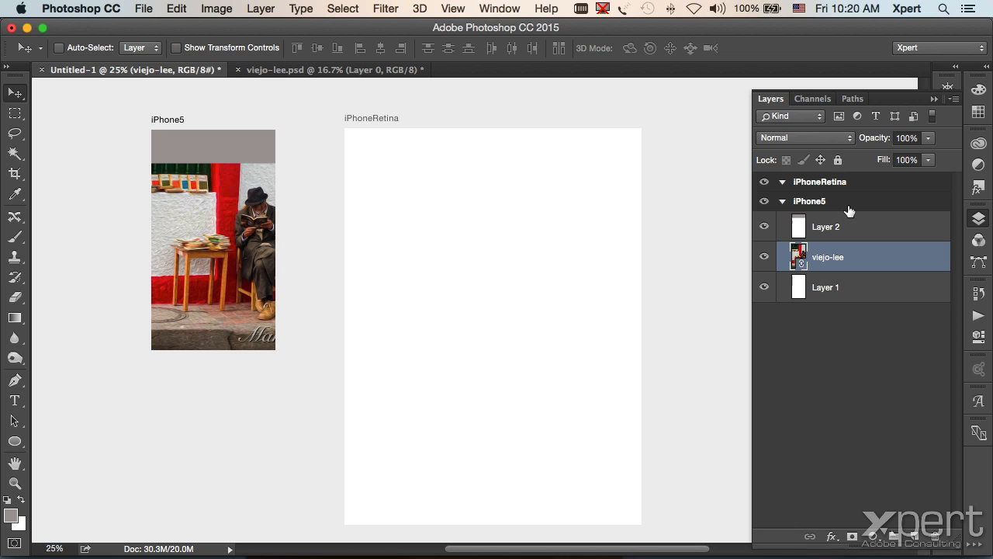
pyautogui.moveTo(218, 220); pyautogui.dragTo(466, 224)
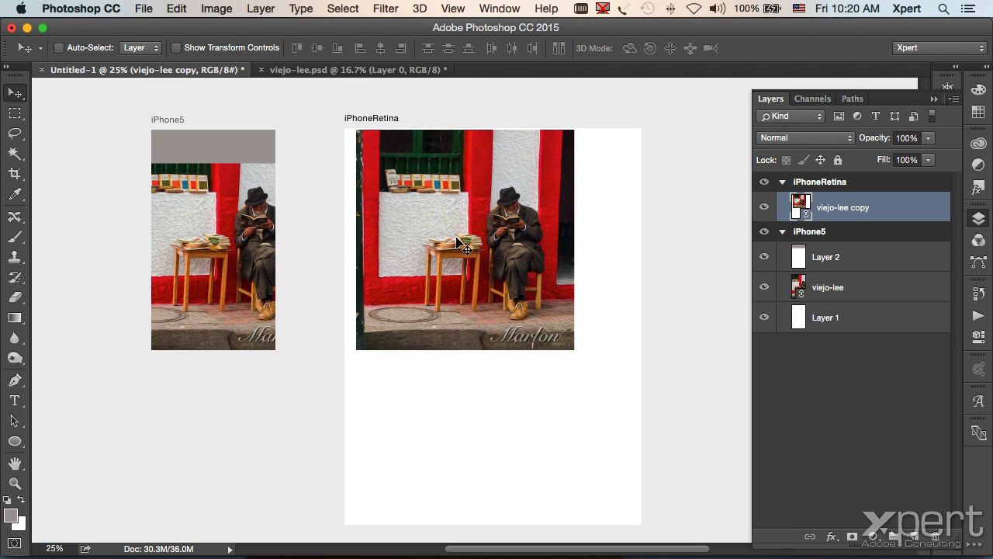
# Scale the copied image to about 98.6% and position it so it fills the iPhoneRetina artboard around the seated man
pyautogui.press('super+t')
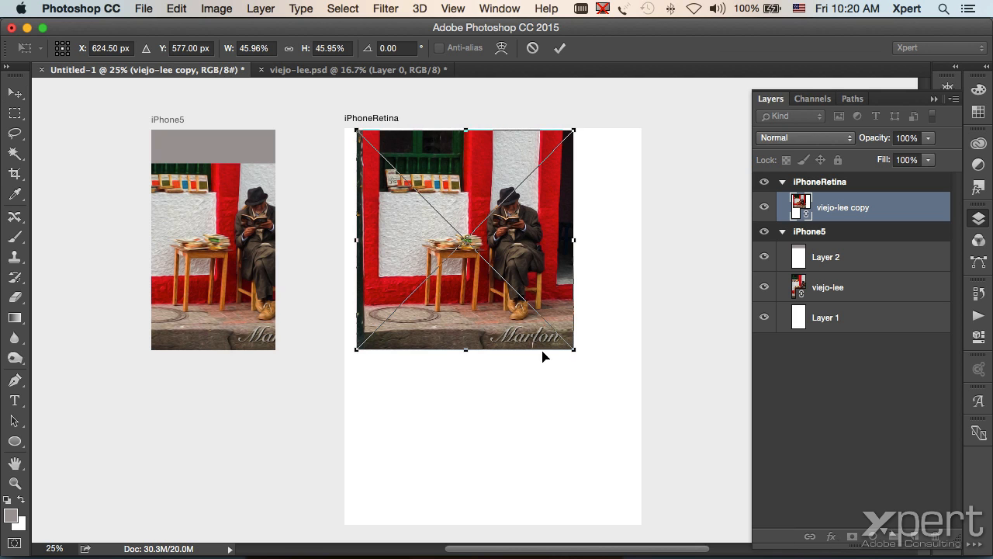
pyautogui.moveTo(571, 351); pyautogui.dragTo(548, 325)
pyautogui.scroll(10, 548, 325)
pyautogui.moveTo(521, 188); pyautogui.dragTo(466, 176)
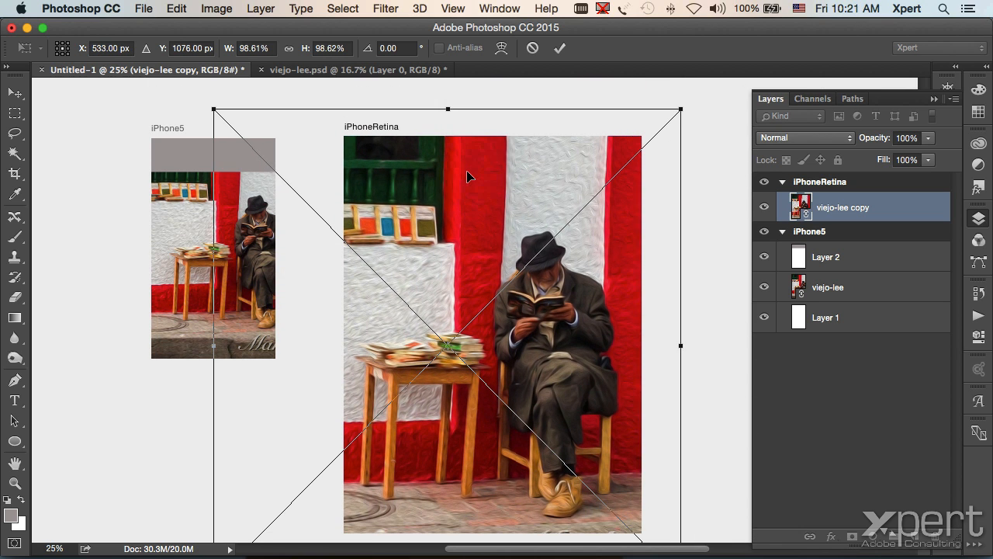
pyautogui.press('Return')
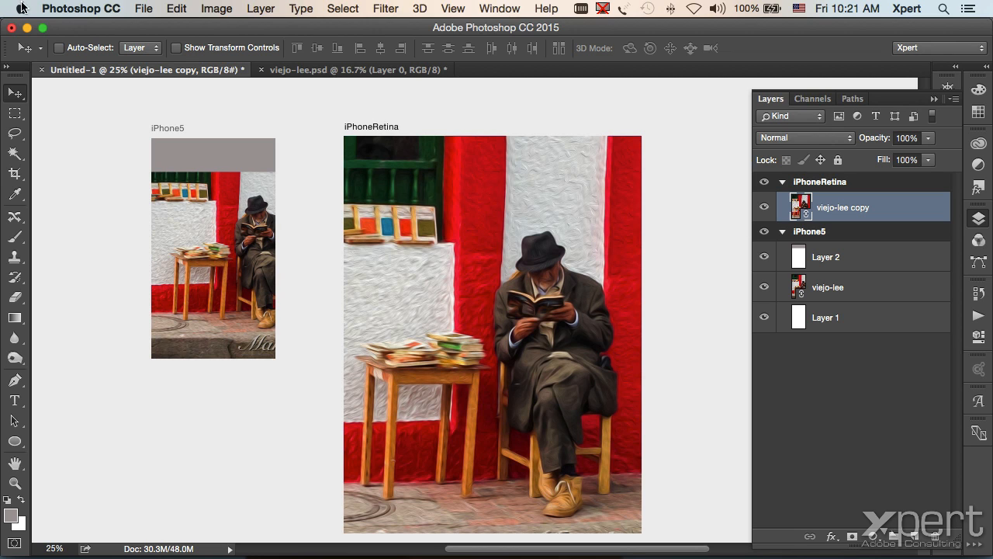
# Add a new layer above viejo-lee copy and select a full-width header band across the top of the iPhoneRetina artboard
pyautogui.click(15, 113)
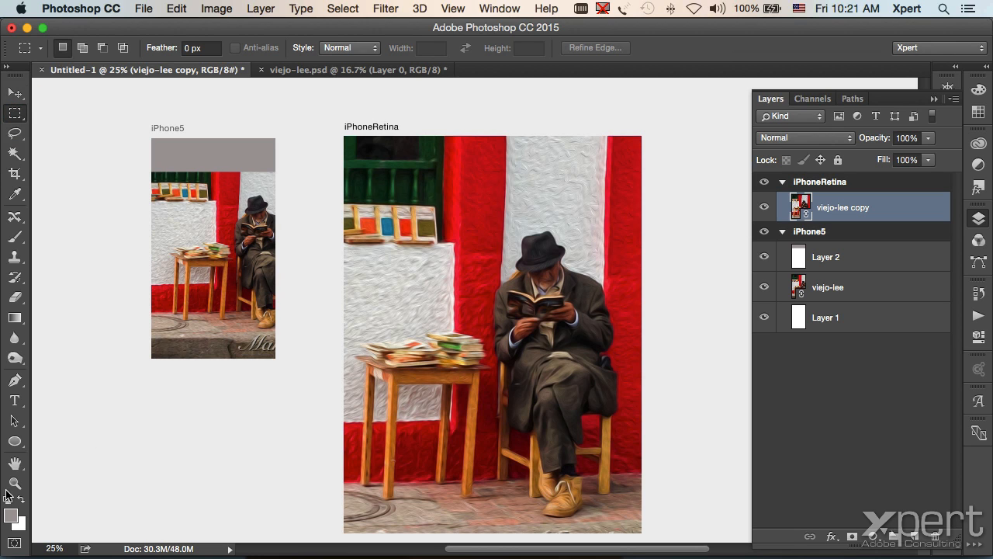
pyautogui.moveTo(575, 175); pyautogui.dragTo(637, 195)
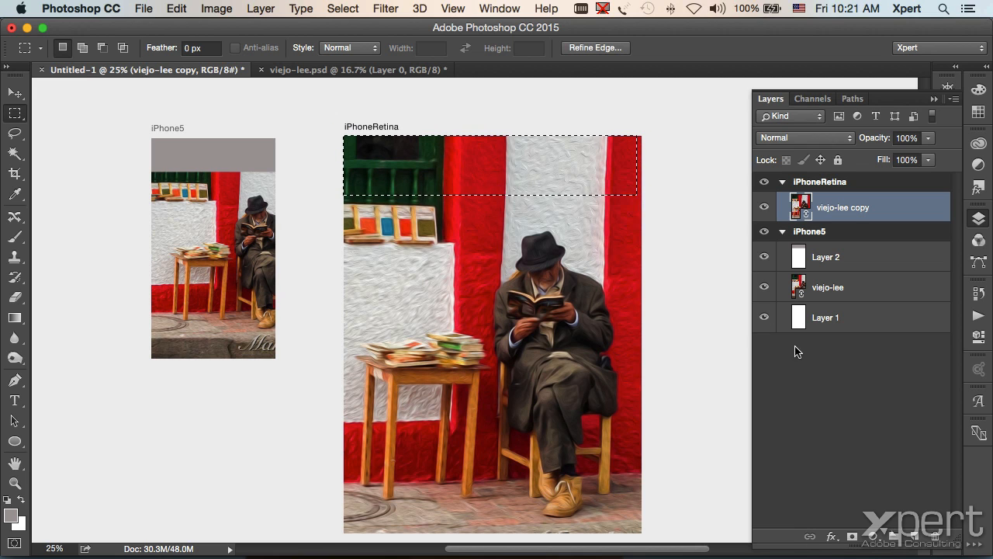
pyautogui.click(915, 536)
pyautogui.click(458, 117)
pyautogui.moveTo(334, 133); pyautogui.dragTo(645, 198)
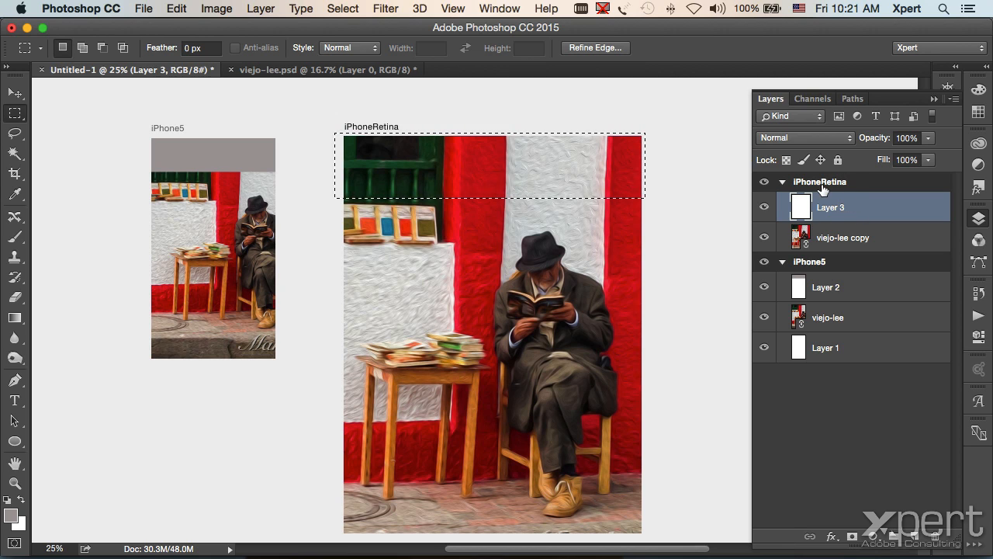
# Fill the selected band with the grey foreground color instead of white, and clear the selection
pyautogui.press('super+BackSpace')
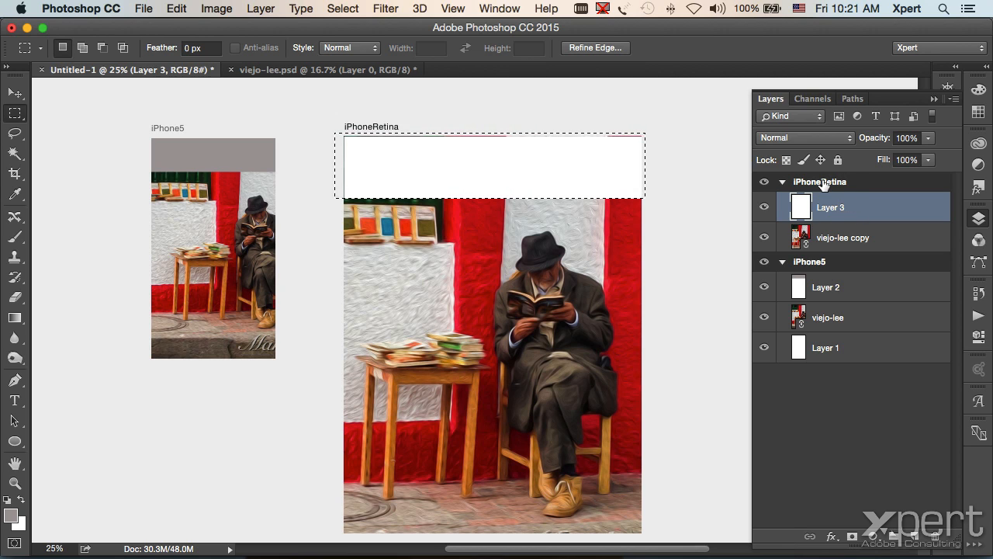
pyautogui.press('super+z')
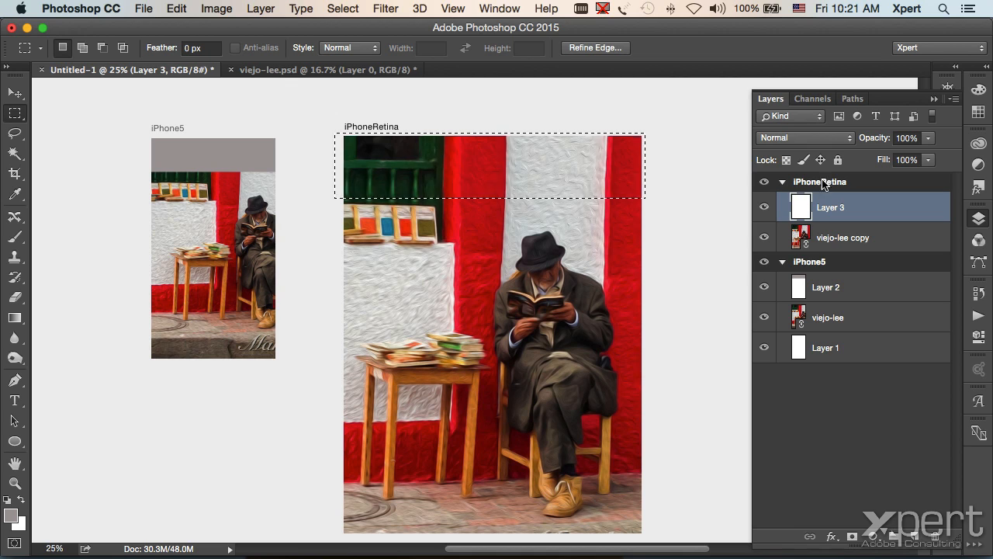
pyautogui.hotkey('alt', 'BackSpace')
pyautogui.press('super+d')
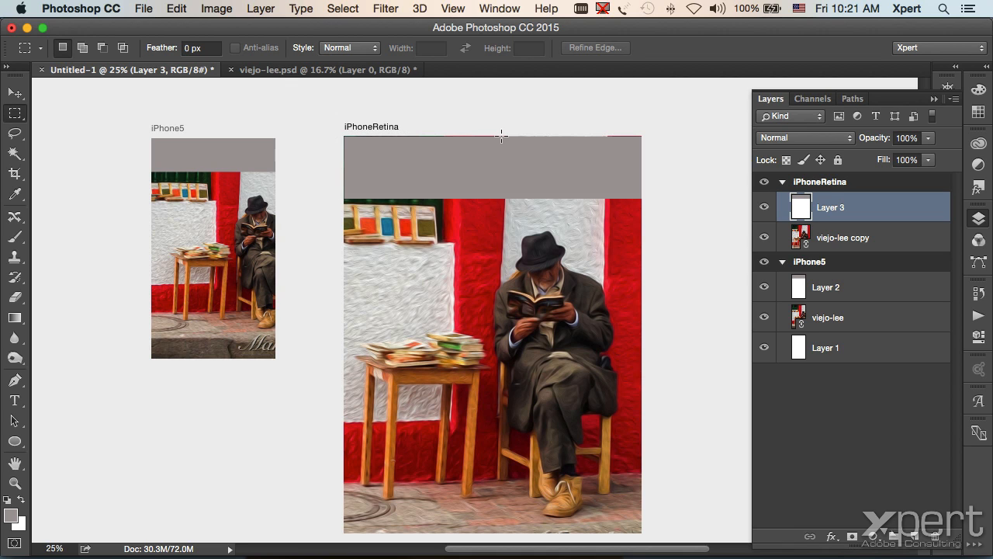
# Duplicate the iPhoneRetina artboard with all its contents and place the copy to its right
pyautogui.scroll(-3, 458, 205)
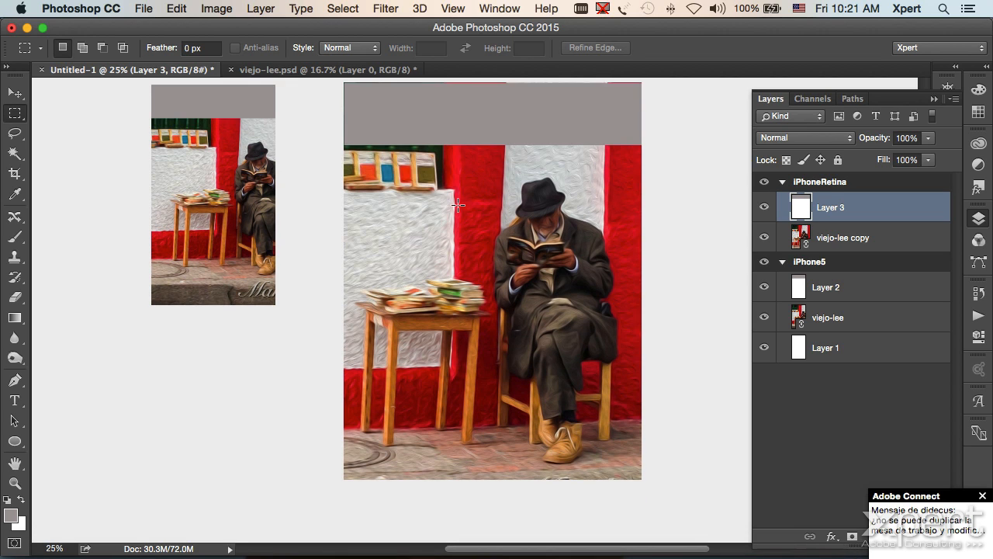
pyautogui.scroll(2, 458, 205)
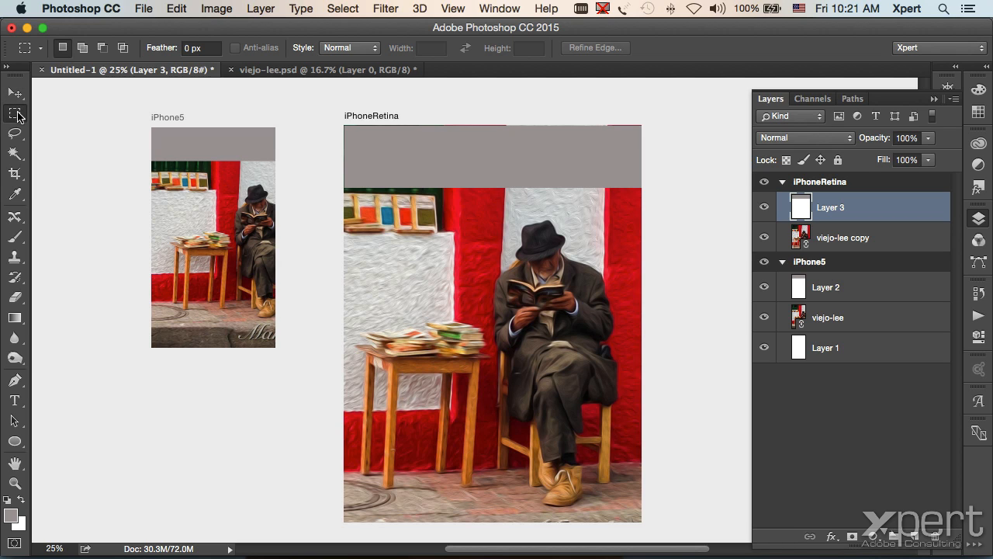
pyautogui.moveTo(15, 92); pyautogui.dragTo(48, 106)
pyautogui.press('v')
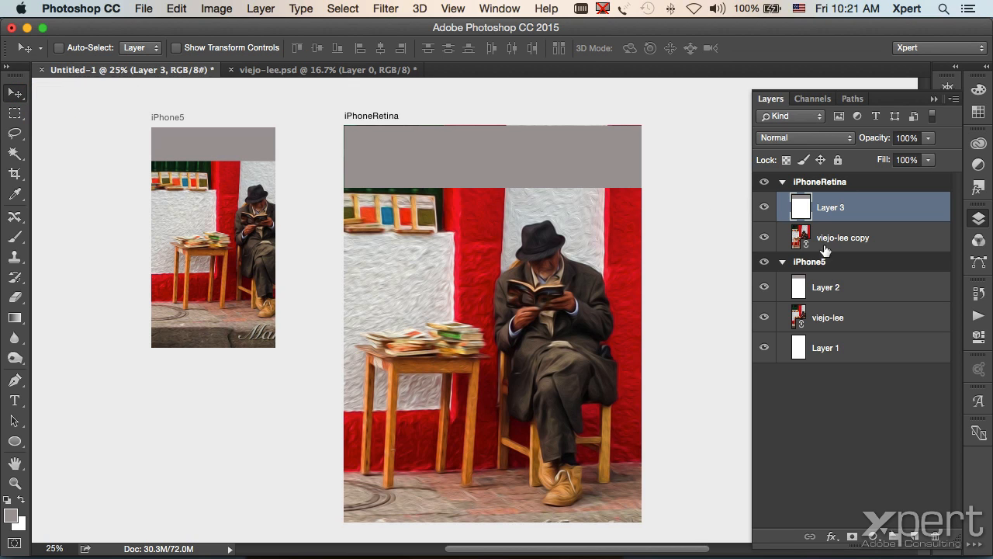
pyautogui.click(830, 181)
pyautogui.hscroll(5, 430, 160)
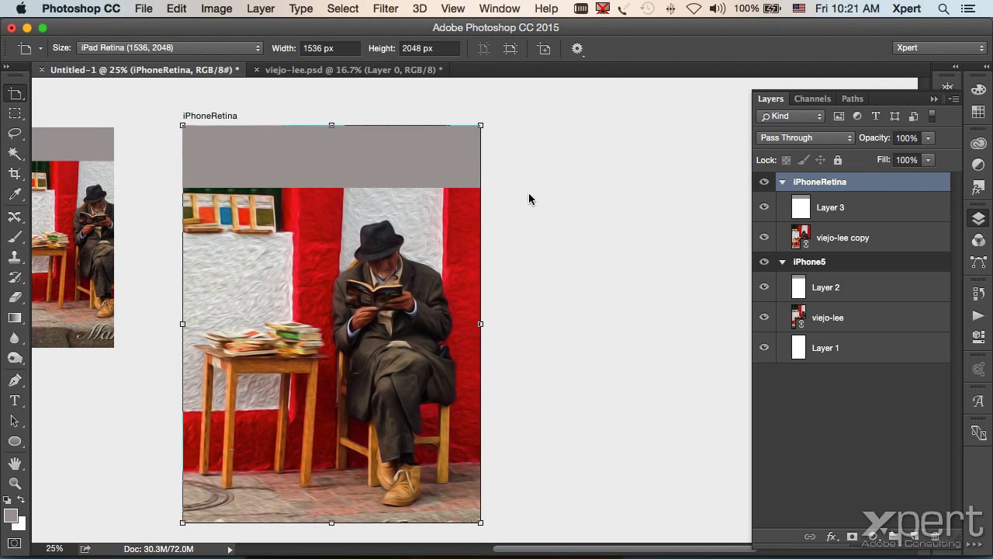
pyautogui.click(814, 262)
pyautogui.click(824, 183)
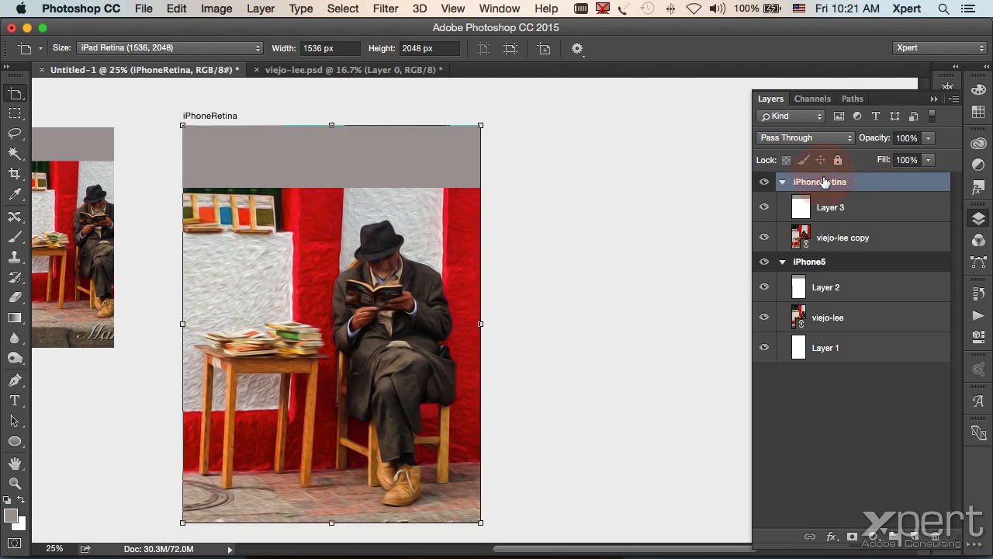
pyautogui.click(820, 263)
pyautogui.click(821, 183)
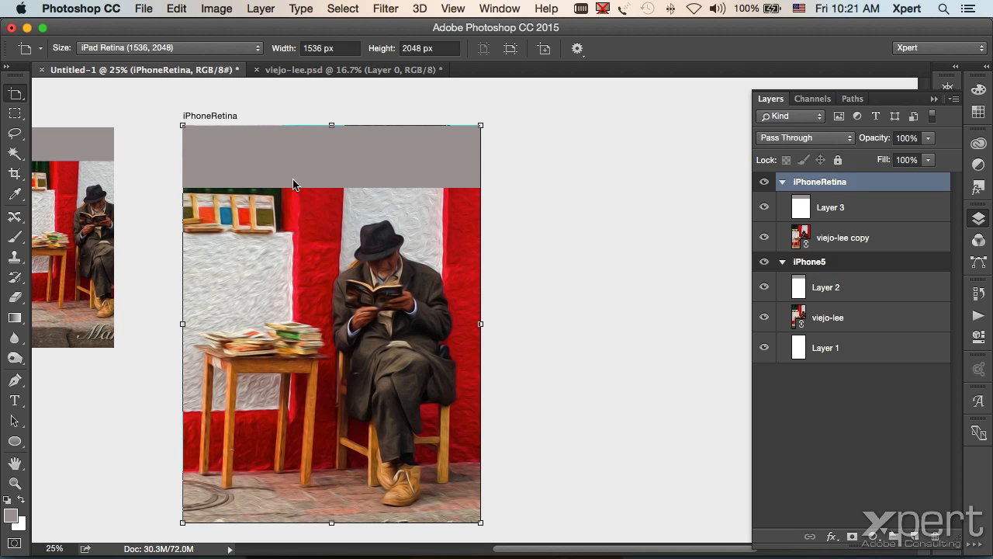
pyautogui.moveTo(265, 169); pyautogui.dragTo(601, 167)
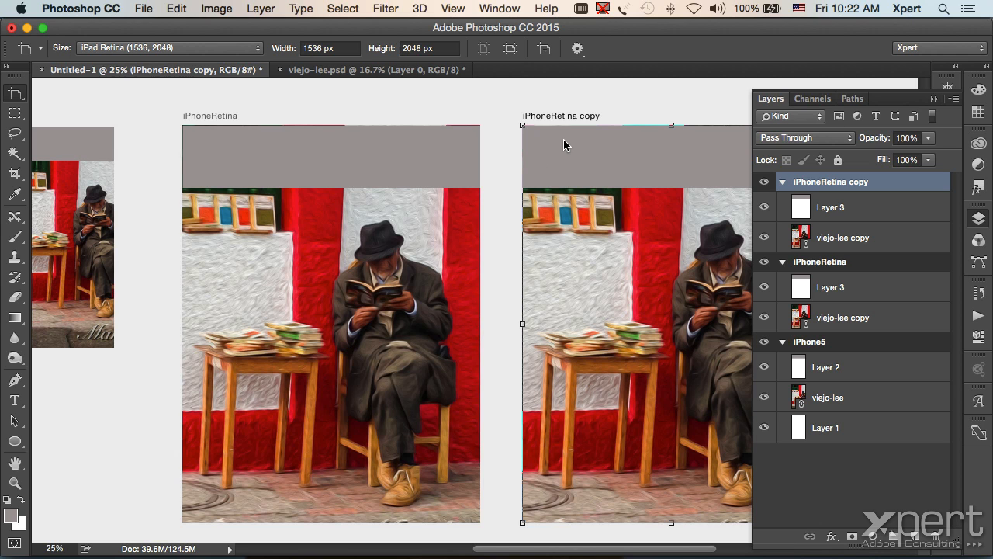
# Delete the duplicated iPhoneRetina copy artboard with its contents
pyautogui.hscroll(3, 525, 153)
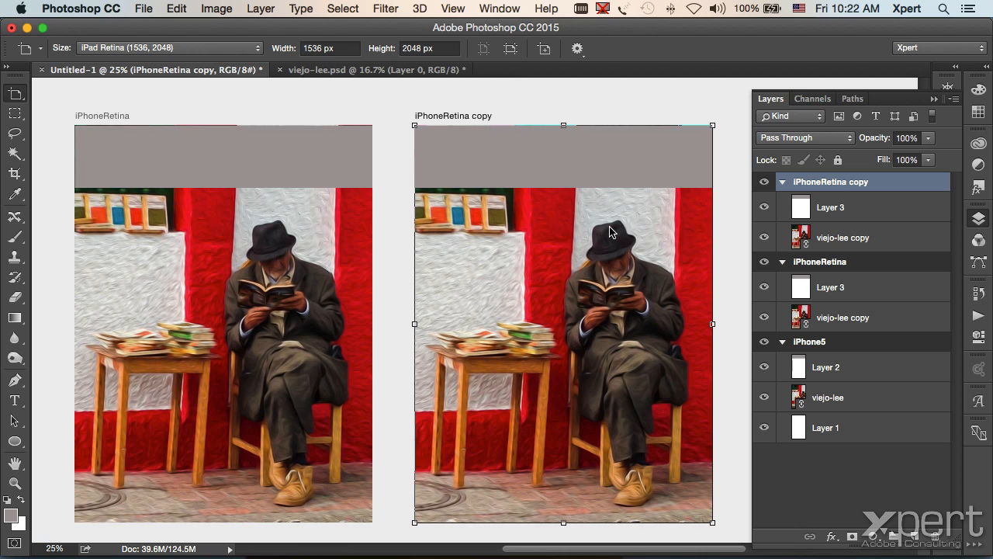
pyautogui.press('Delete')
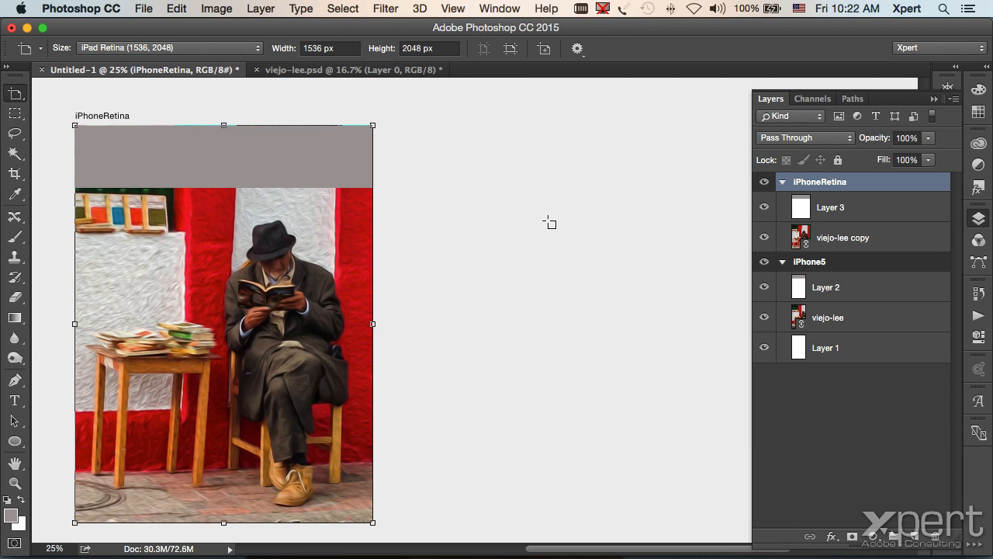
pyautogui.hscroll(-5, 550, 222)
pyautogui.hscroll(2, 547, 225)
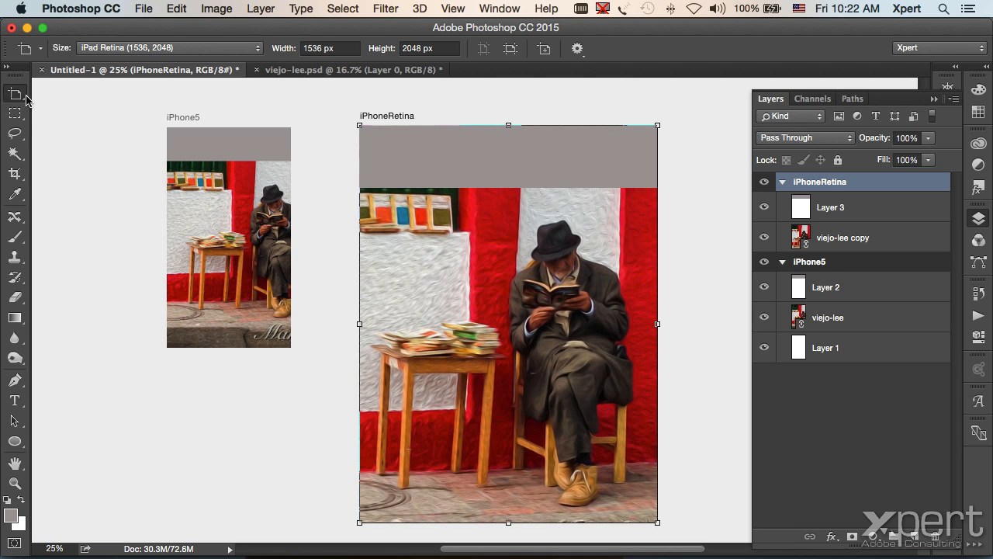
# Try to export the document's artboards to PDF while the document is still unsaved
pyautogui.click(146, 9)
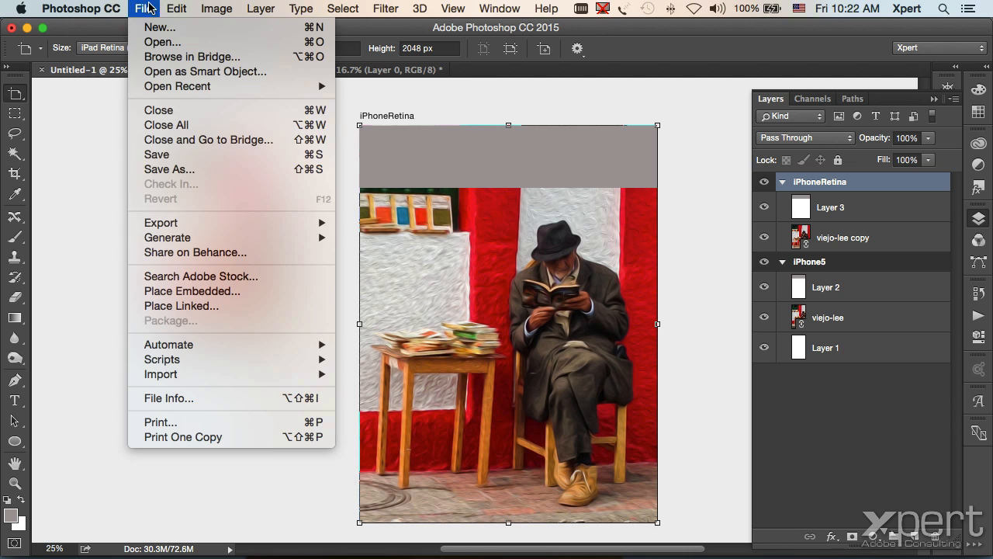
pyautogui.moveTo(178, 229)
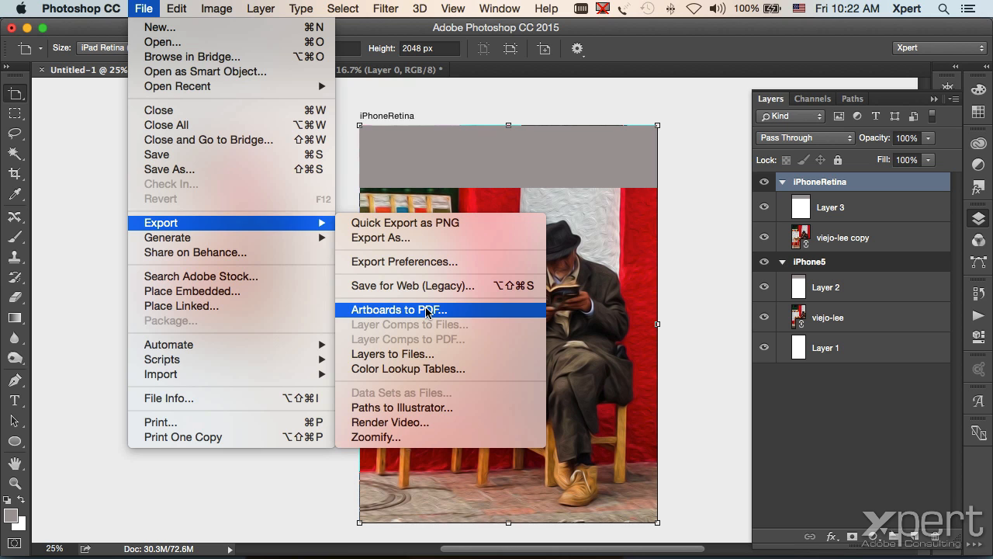
pyautogui.click(426, 310)
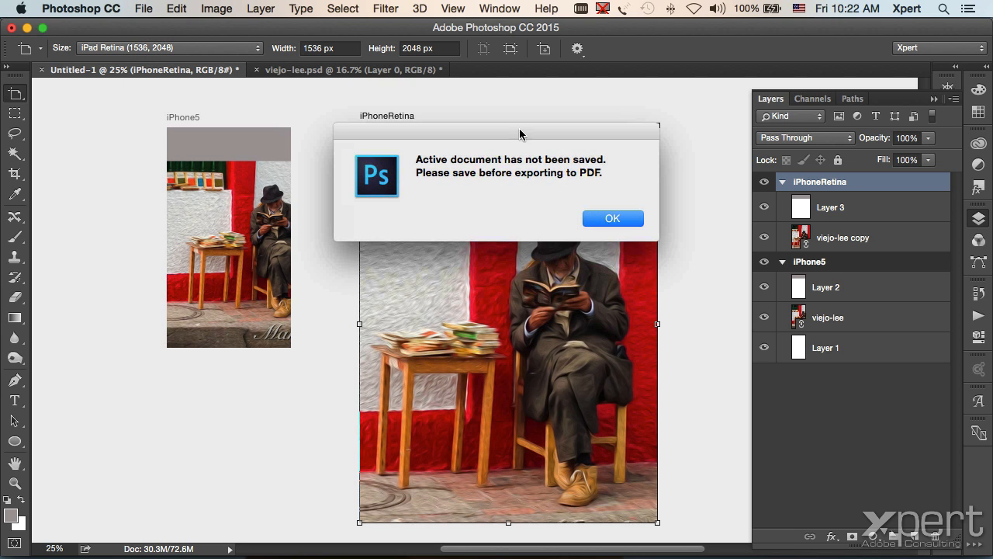
pyautogui.click(612, 218)
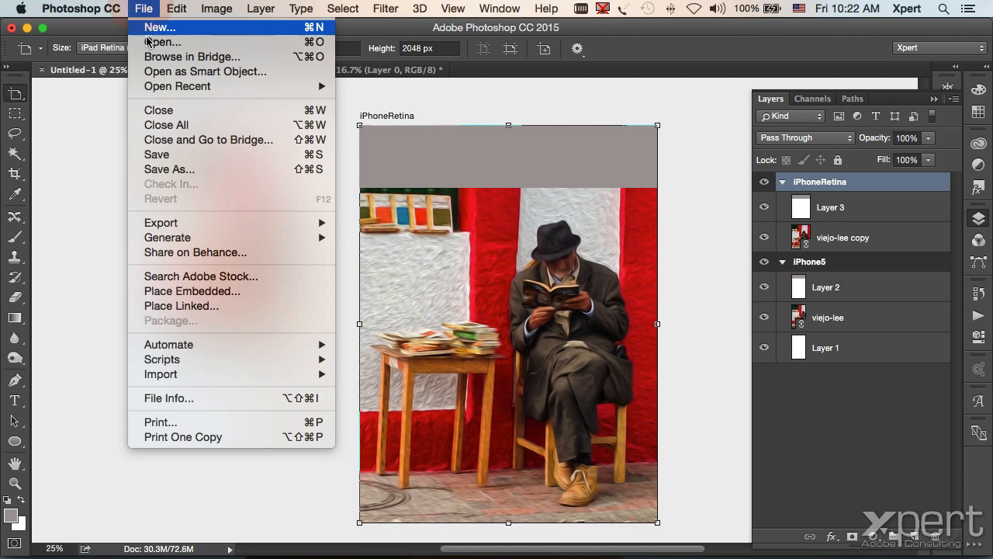
# Start saving the document as a new file and create a folder named test inside PS2015 for it
pyautogui.click(144, 9)
pyautogui.click(180, 170)
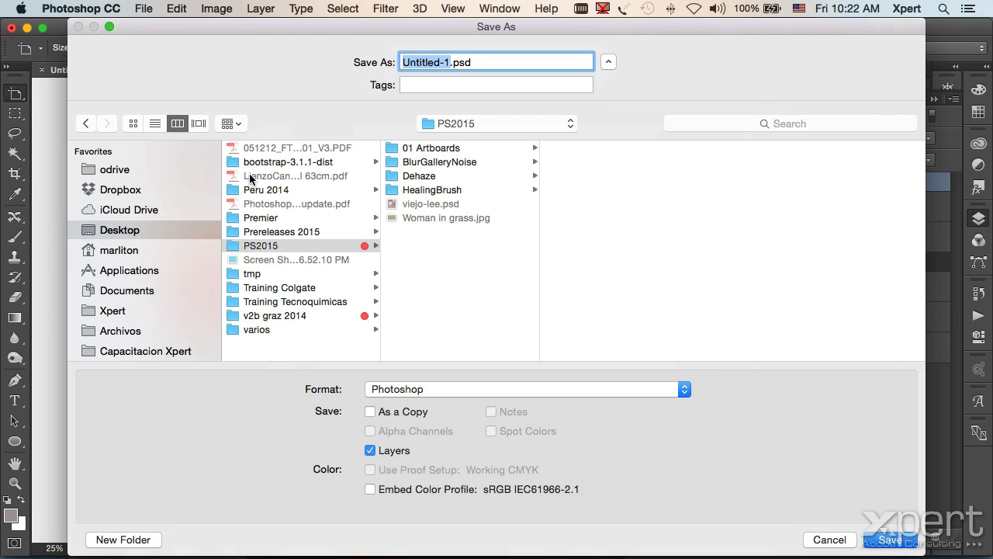
pyautogui.click(422, 277)
pyautogui.press('super+shift+n')
pyautogui.write('test')
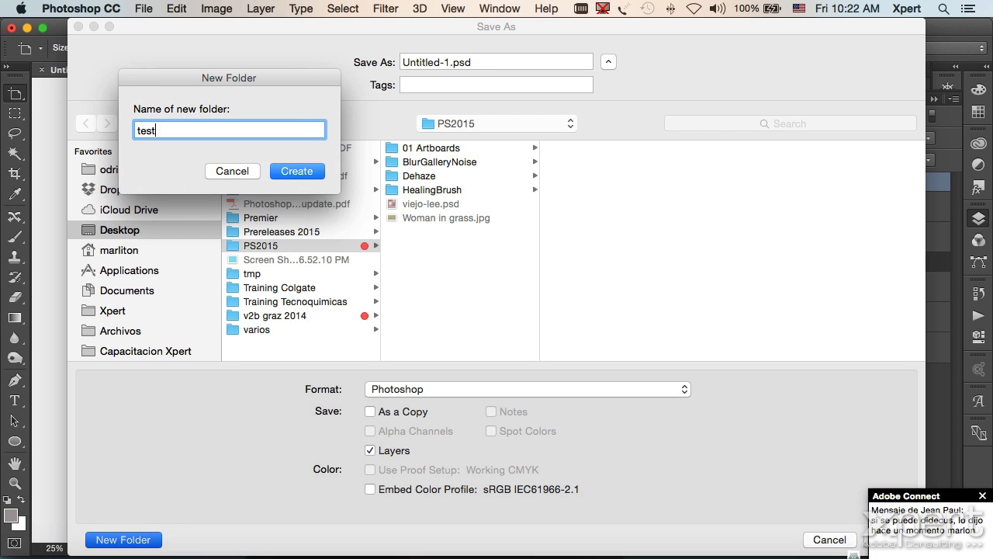
pyautogui.press('Return')
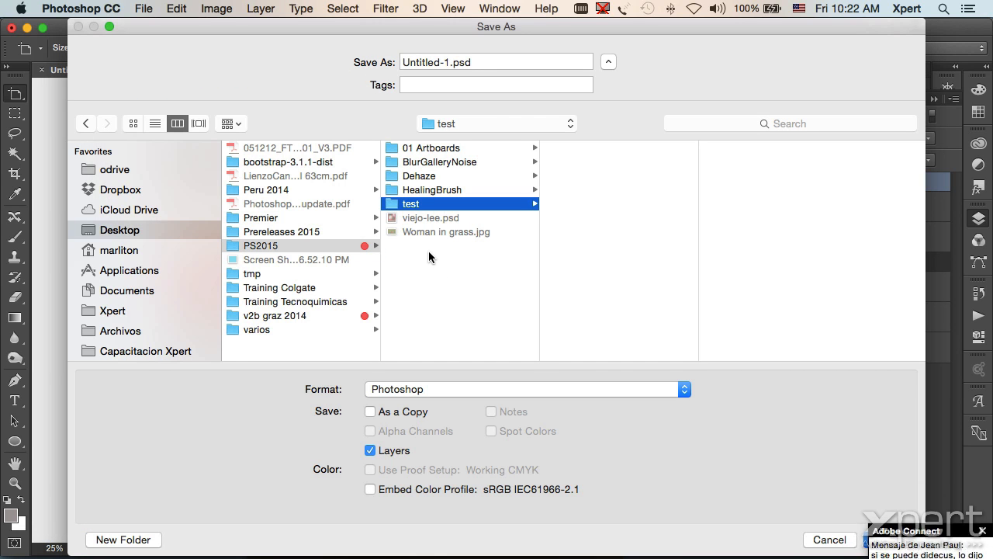
# Save the document as artboards.psd in the test folder in Photoshop format with Maximize Compatibility on
pyautogui.click(454, 62)
pyautogui.write('art')
pyautogui.write('boards')
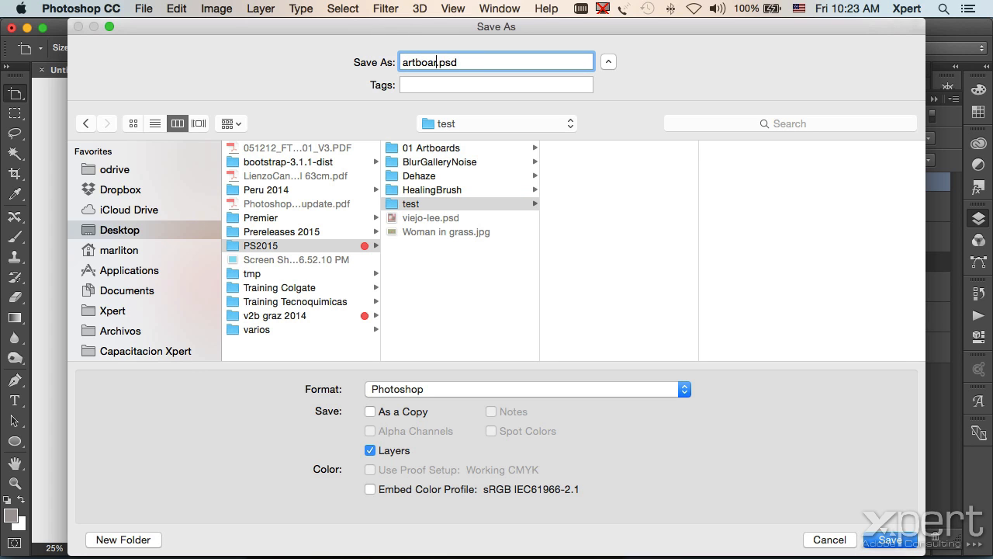
pyautogui.press('Return')
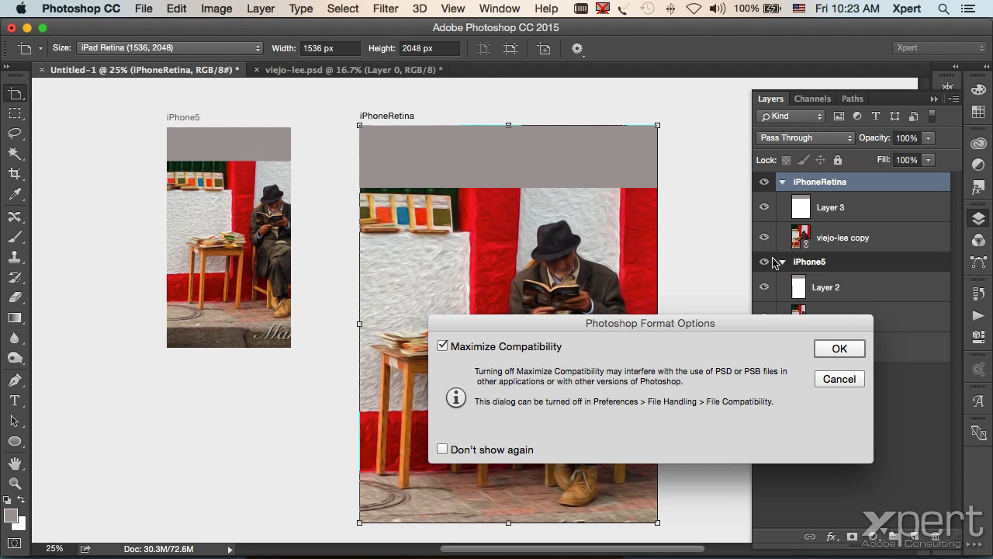
pyautogui.click(836, 344)
# Export all artboards to PDF as artboards.pdf in the test folder, with the selected-artboards-only and slideshow options off
pyautogui.click(144, 8)
pyautogui.moveTo(209, 226)
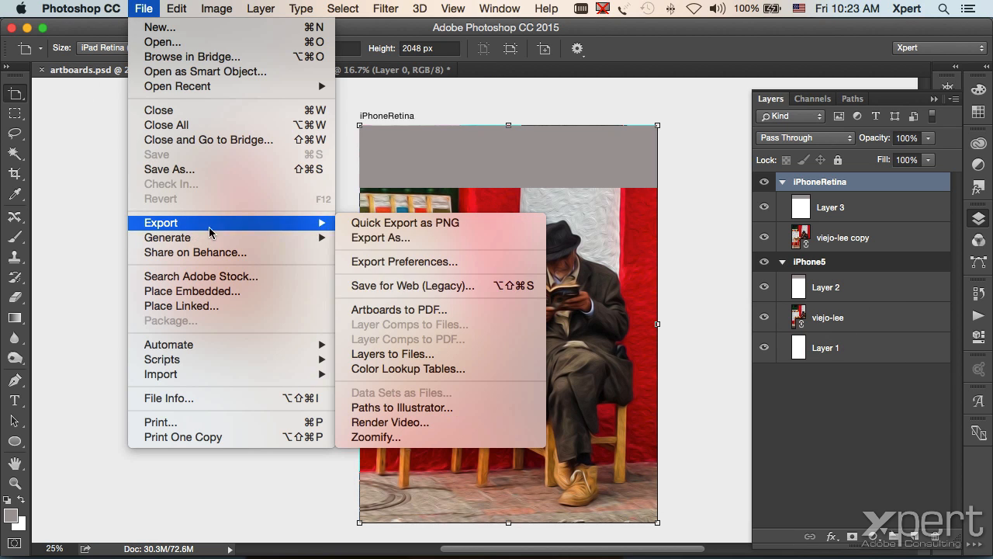
pyautogui.click(379, 310)
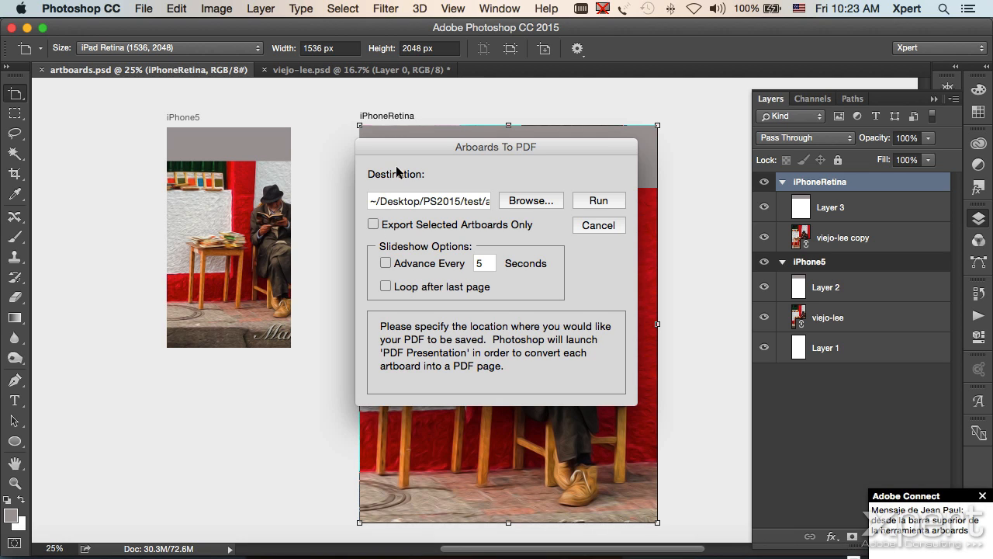
pyautogui.click(374, 225)
pyautogui.click(374, 225)
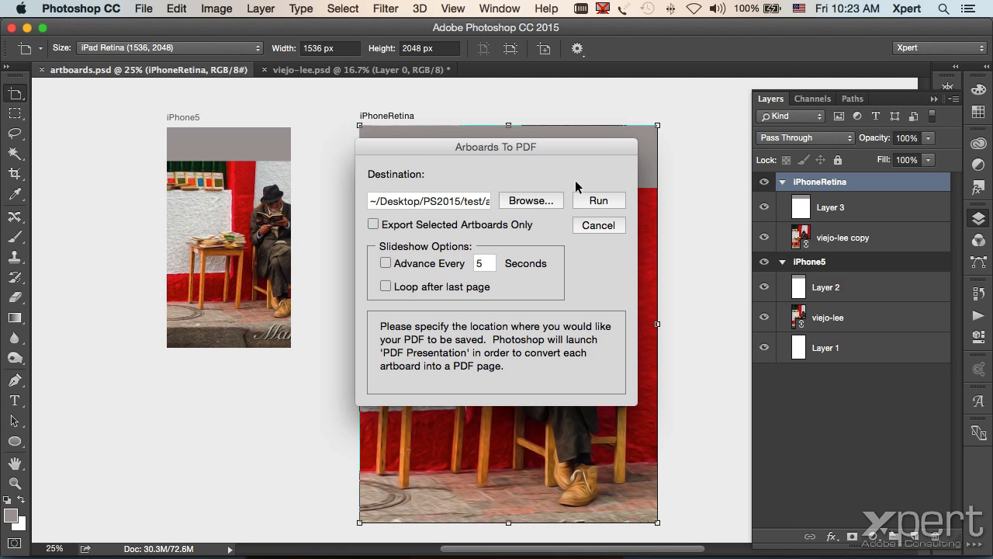
pyautogui.click(464, 200)
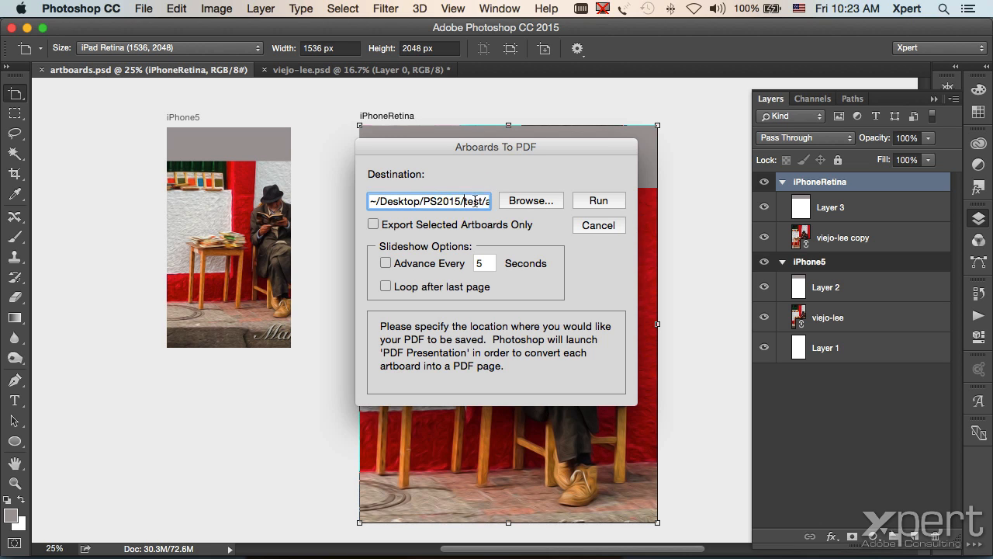
pyautogui.moveTo(448, 200); pyautogui.dragTo(537, 203)
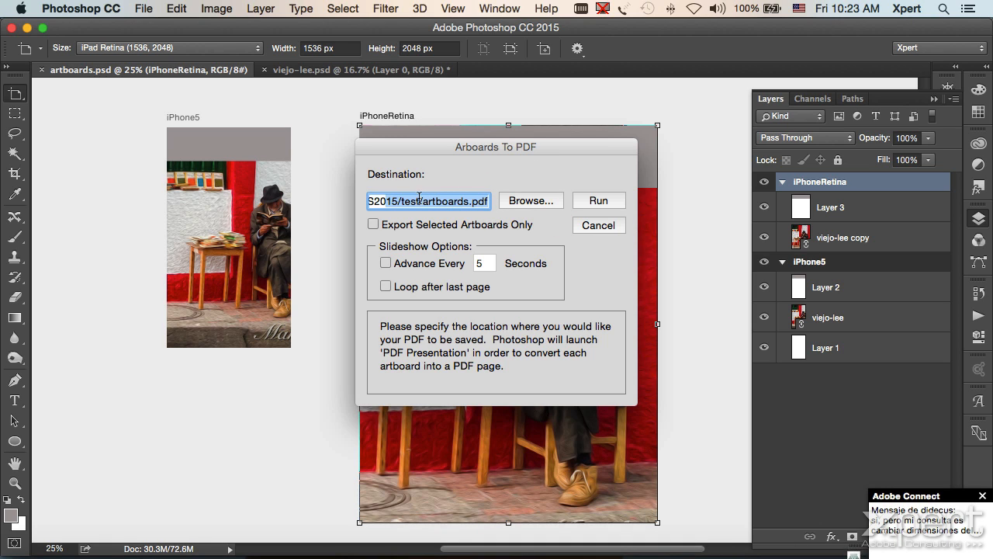
pyautogui.click(412, 201)
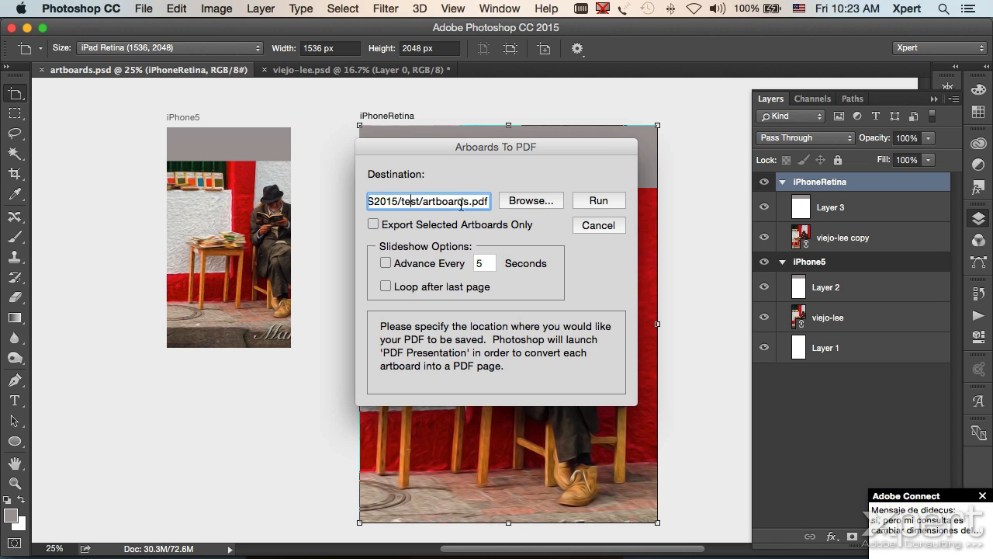
pyautogui.doubleClick(409, 201)
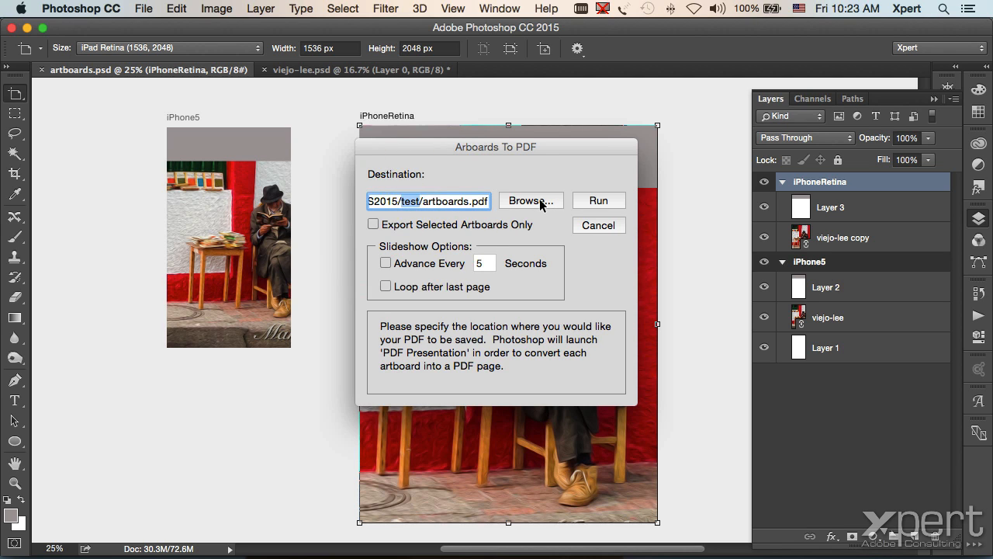
pyautogui.click(598, 199)
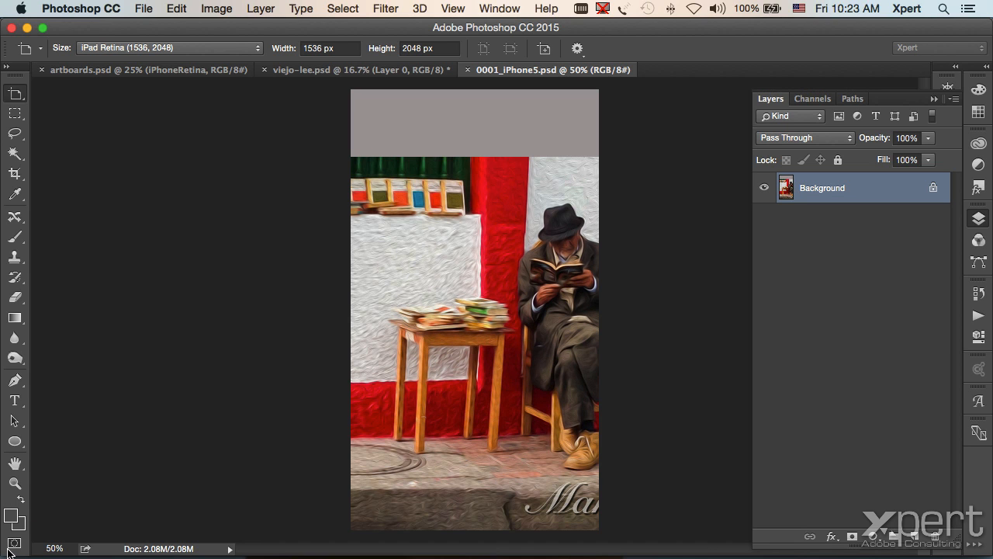
pyautogui.moveTo(26, 548)
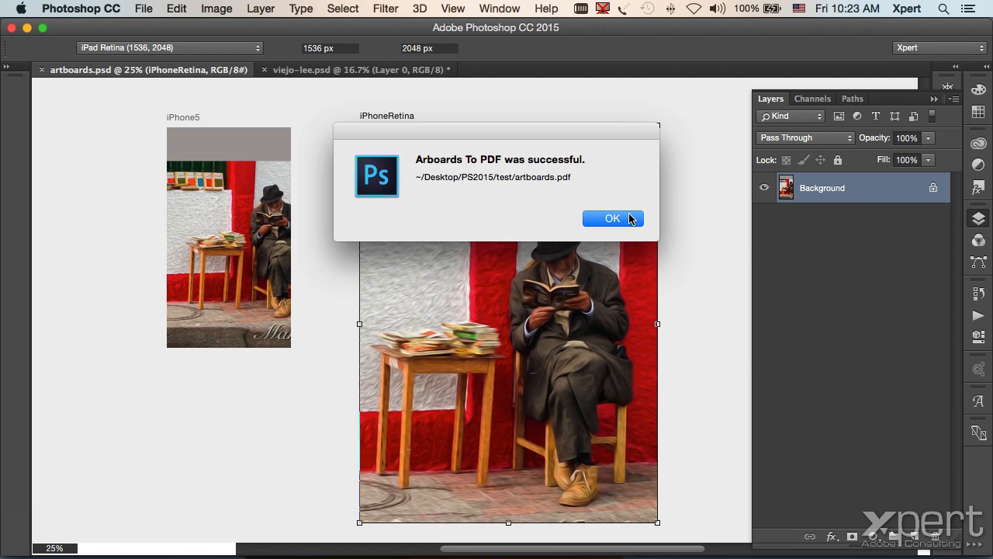
pyautogui.click(630, 219)
# Switch to Finder, preview the pages of artboards.pdf in the test folder, and return to Photoshop
pyautogui.click(19, 549)
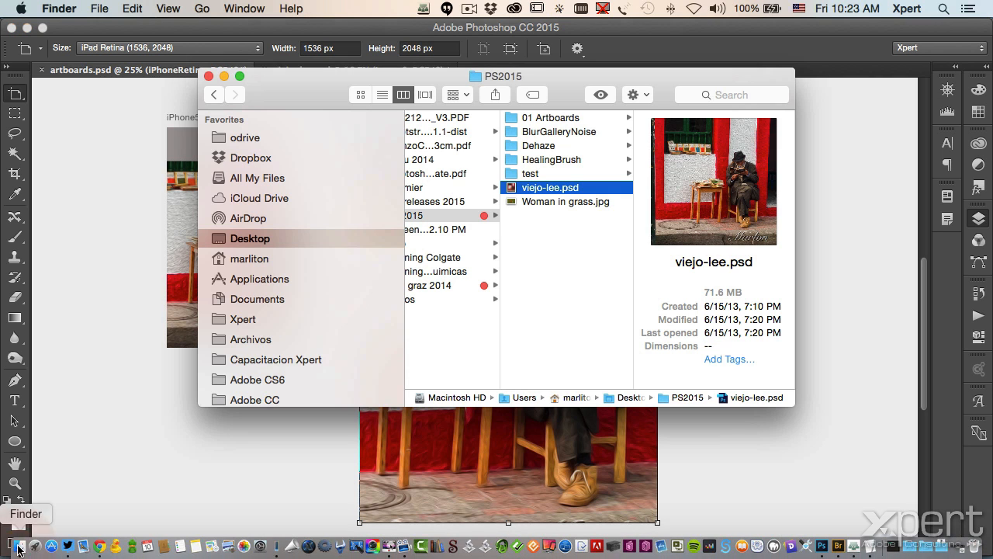
pyautogui.click(548, 176)
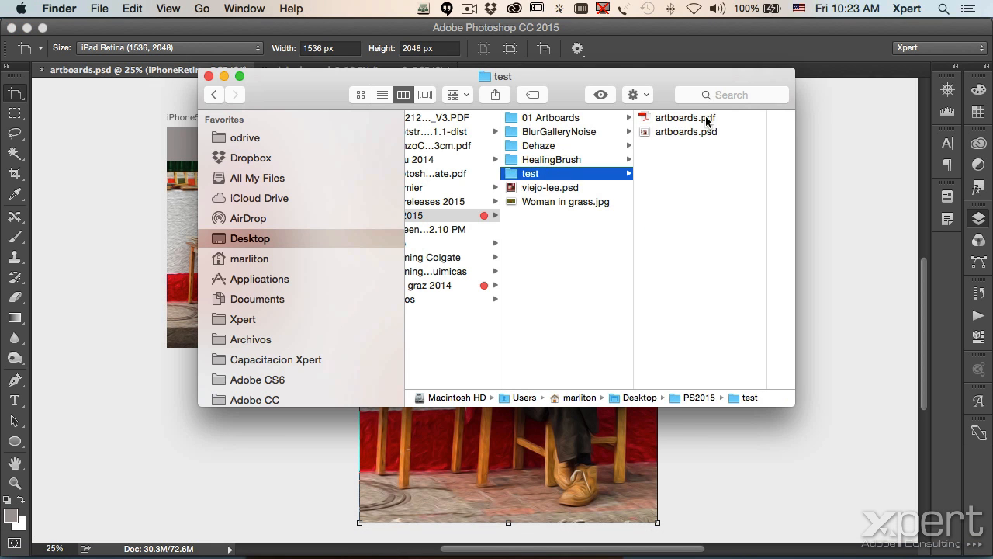
pyautogui.click(708, 120)
pyautogui.press('space')
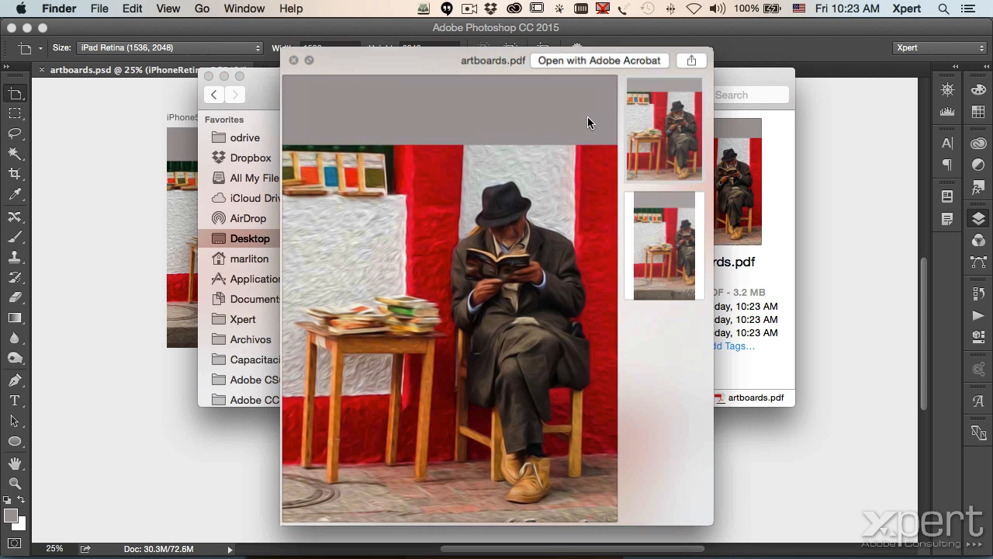
pyautogui.click(665, 233)
pyautogui.click(665, 129)
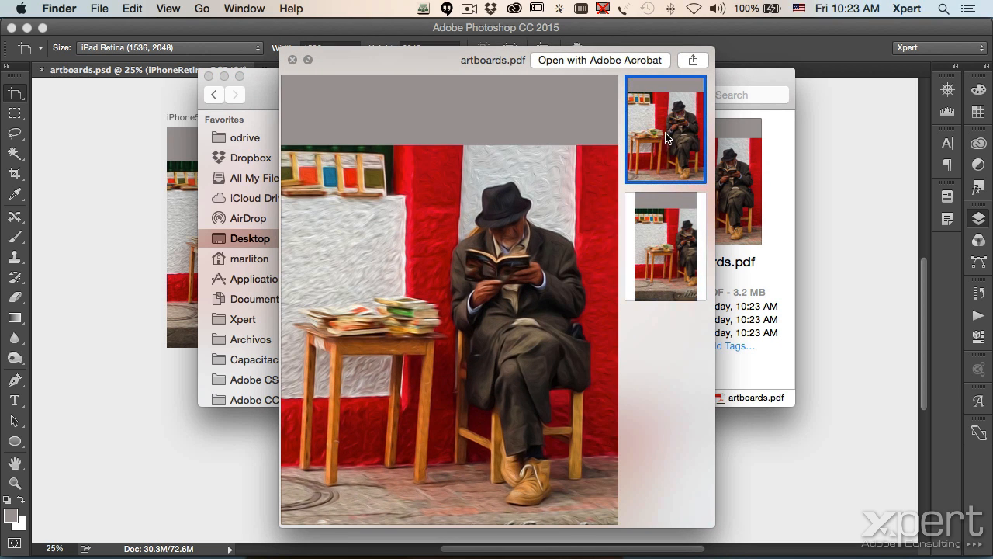
pyautogui.click(665, 231)
pyautogui.press('space')
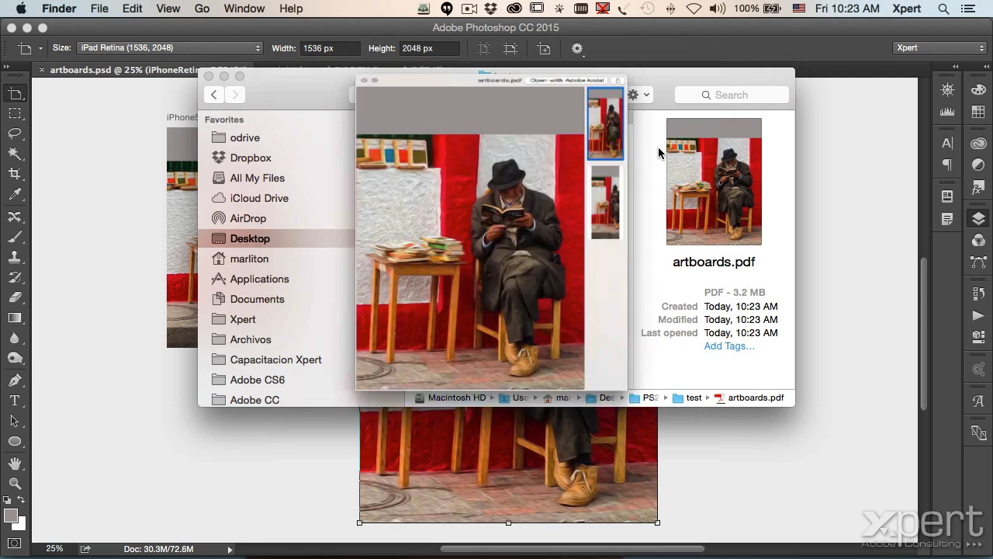
pyautogui.click(835, 131)
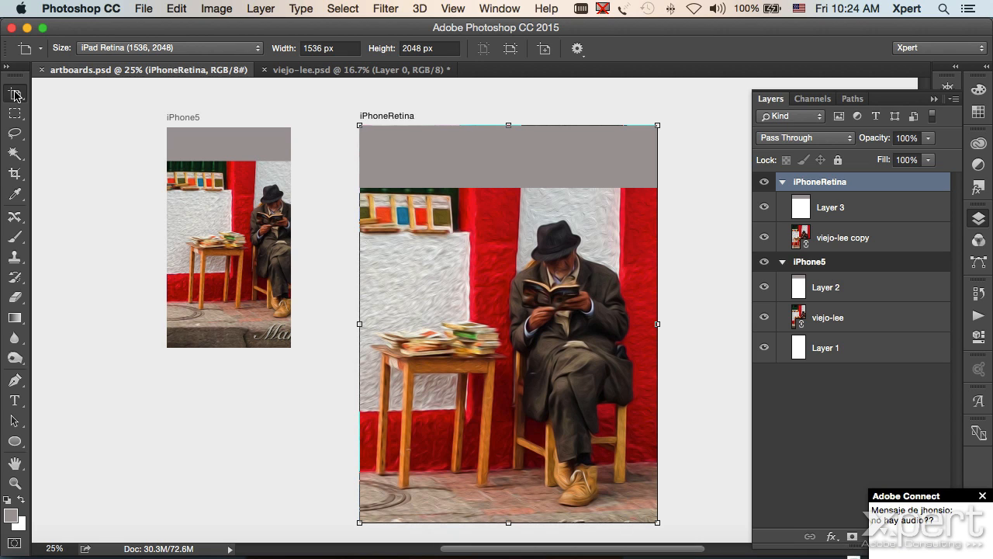
pyautogui.click(149, 9)
pyautogui.moveTo(189, 226)
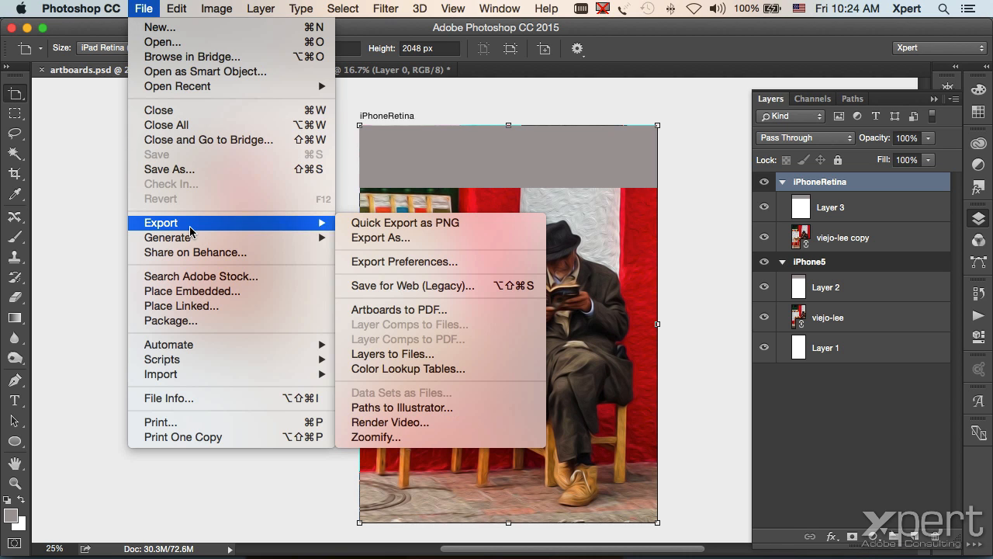
pyautogui.click(107, 29)
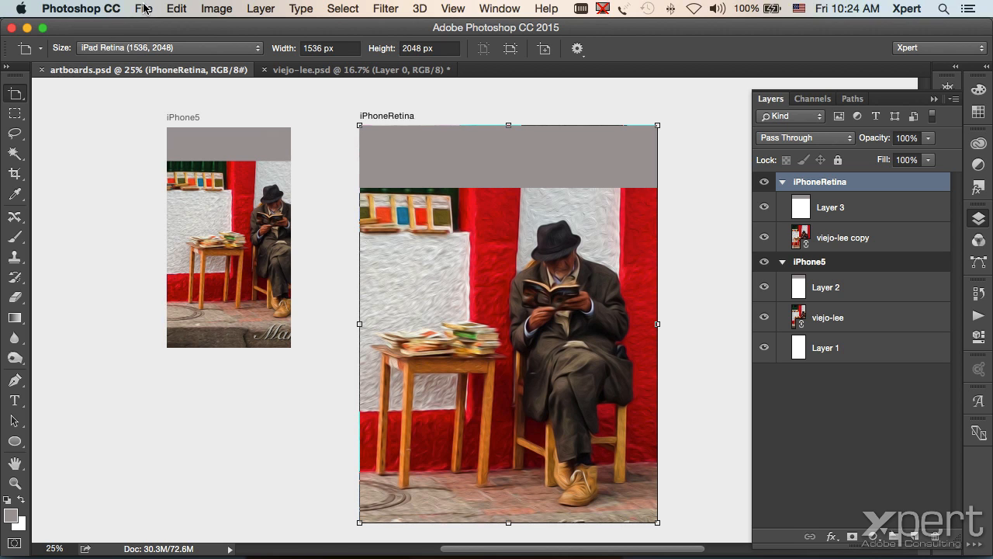
# Quick-export the iPhone5 and iPhoneRetina artboards as PNG files into the test folder
pyautogui.click(143, 10)
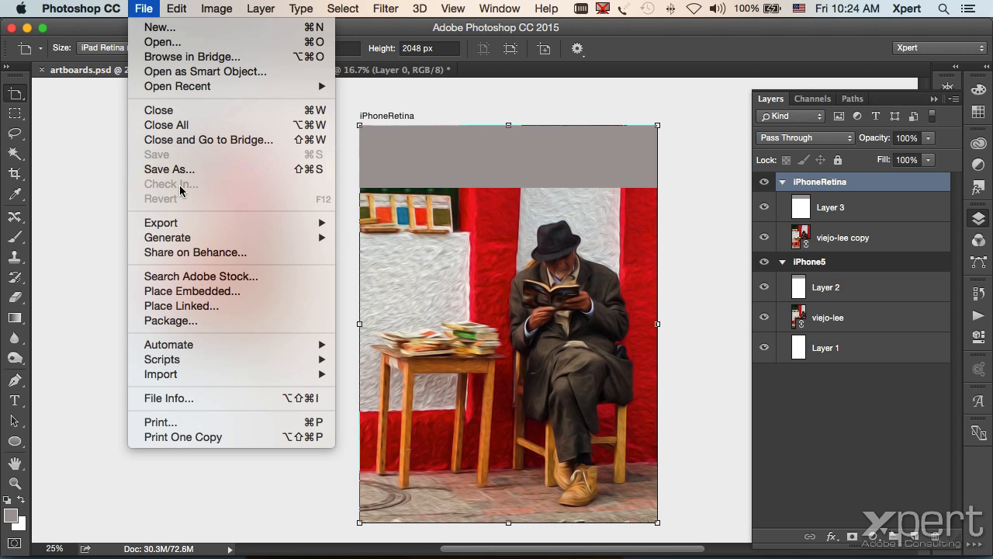
pyautogui.moveTo(177, 225)
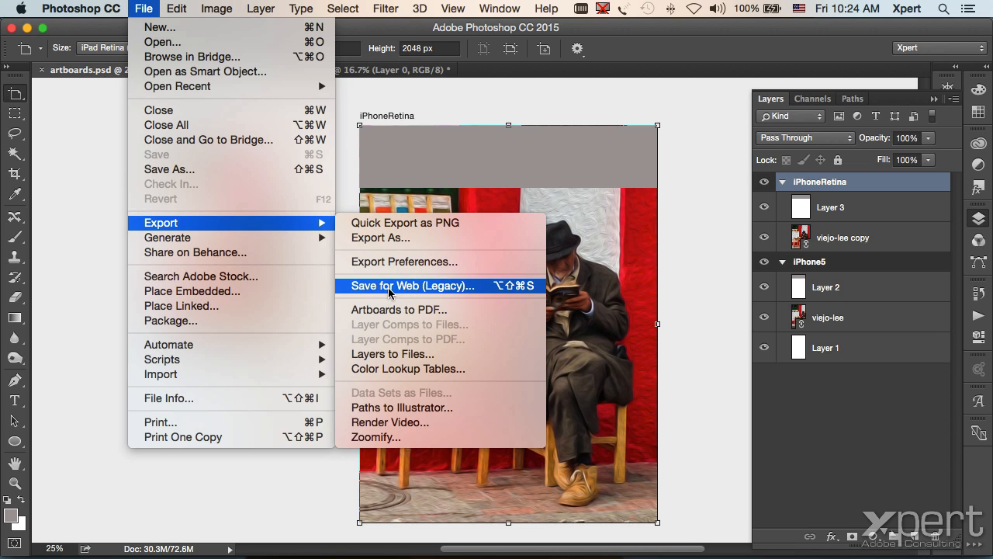
pyautogui.moveTo(319, 241)
pyautogui.moveTo(310, 224)
pyautogui.click(470, 287)
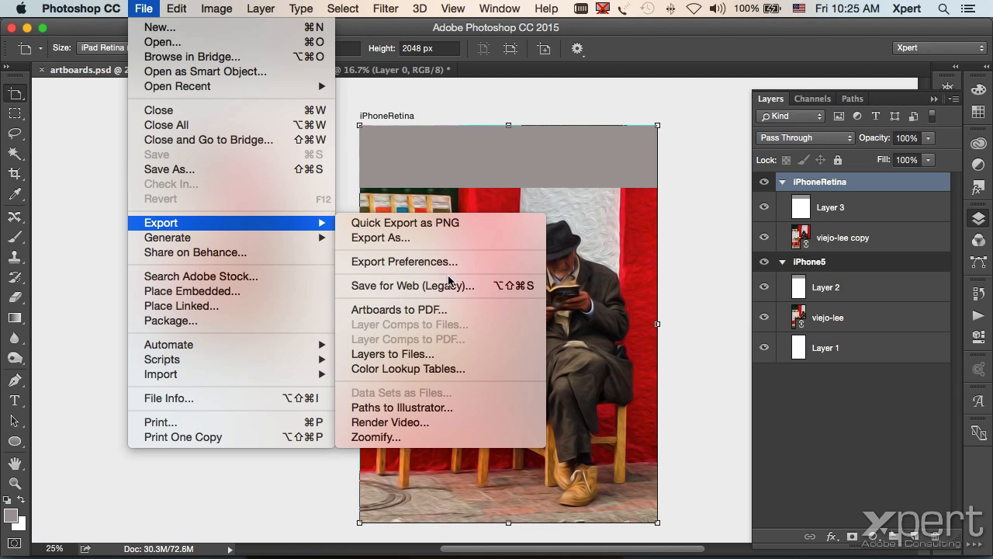
pyautogui.click(461, 222)
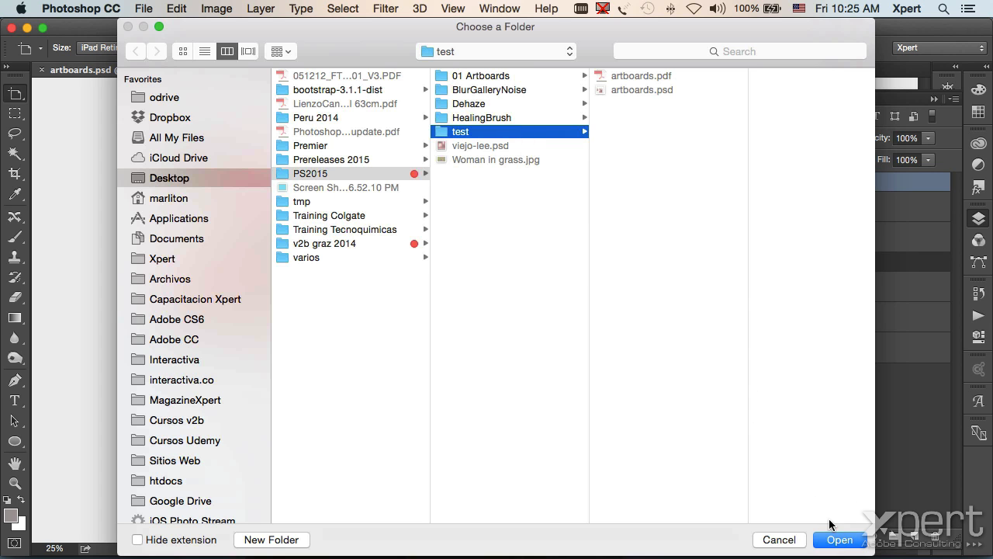
pyautogui.click(840, 539)
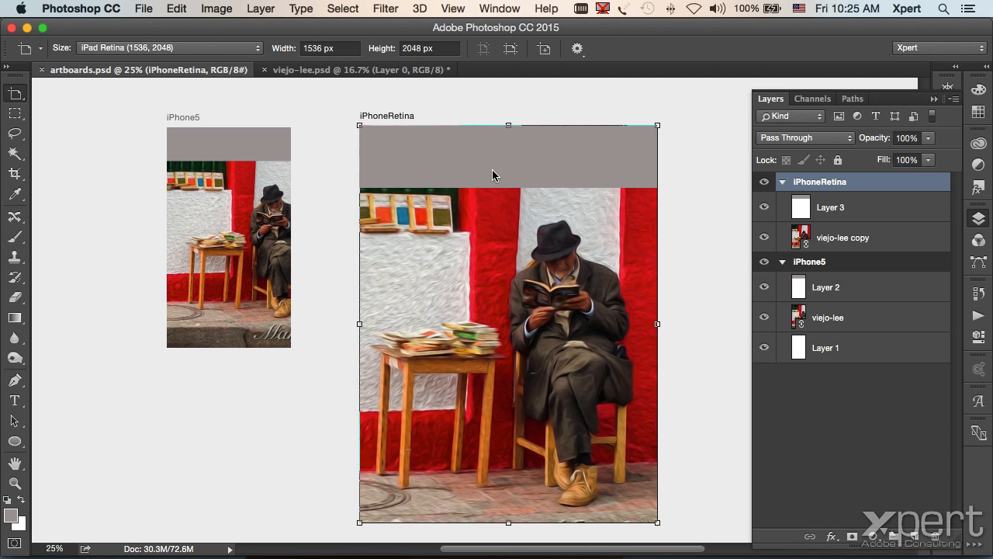
# Switch to Finder and compare the previews and dimensions of iPhone5.png and iPhoneRetina.png in the test folder
pyautogui.click(21, 550)
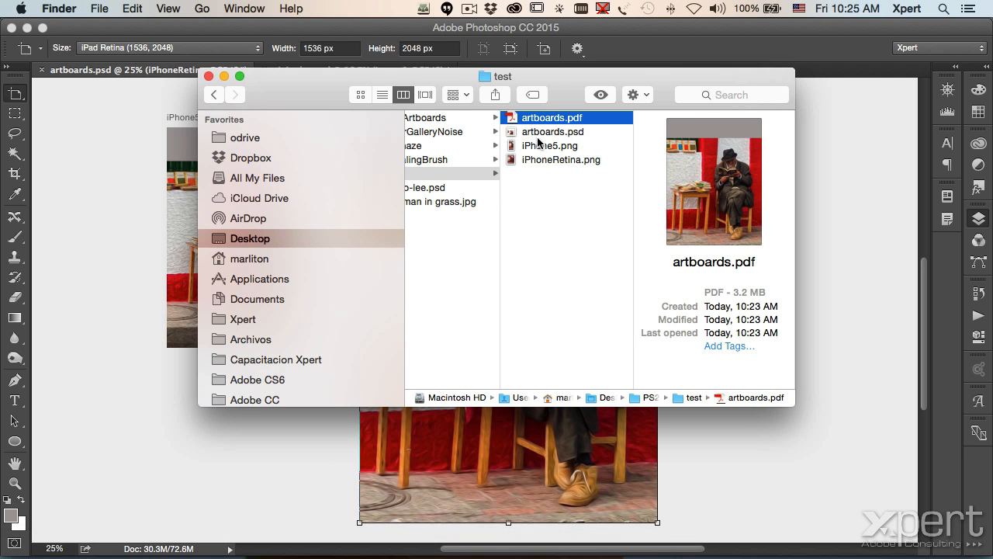
pyautogui.click(563, 147)
pyautogui.click(555, 155)
pyautogui.click(554, 147)
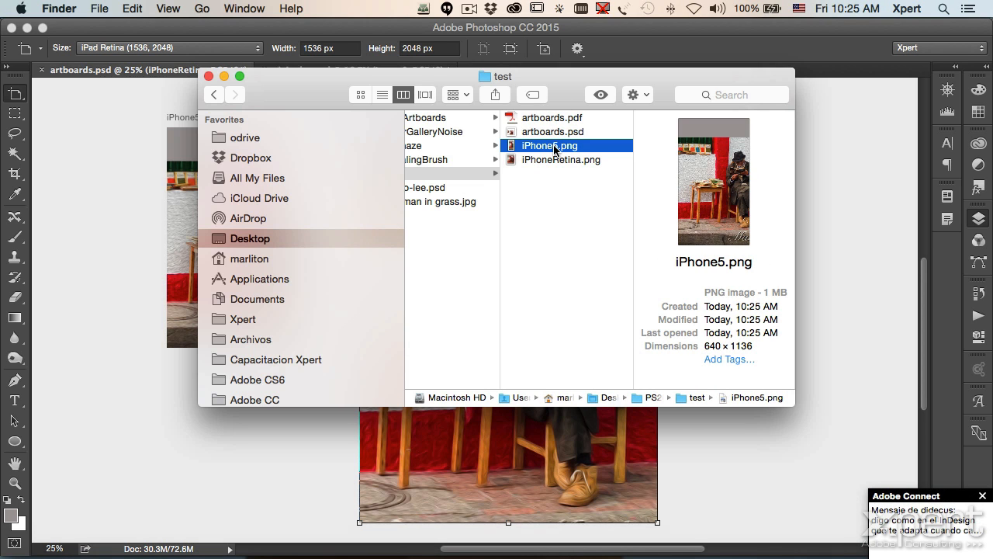
pyautogui.click(559, 160)
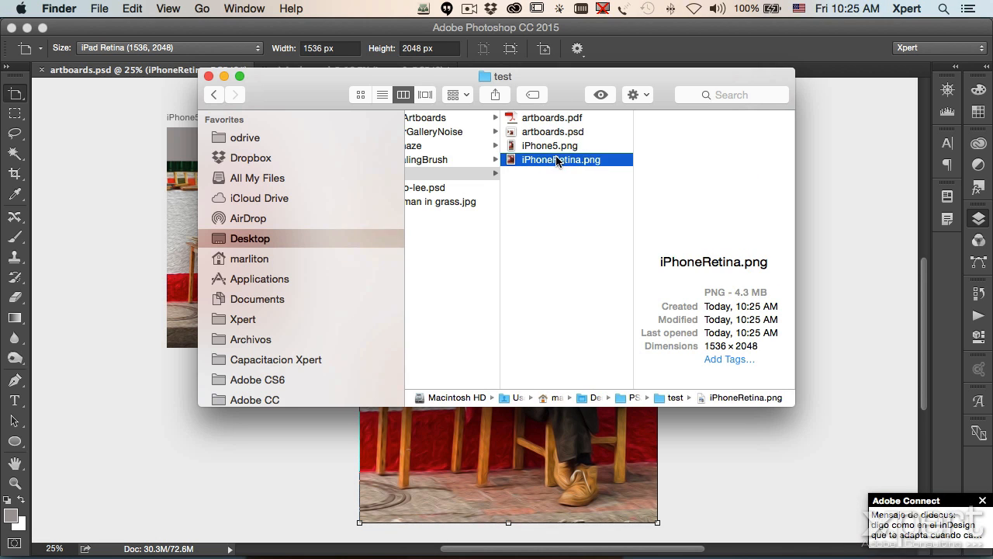
pyautogui.click(558, 146)
pyautogui.click(559, 159)
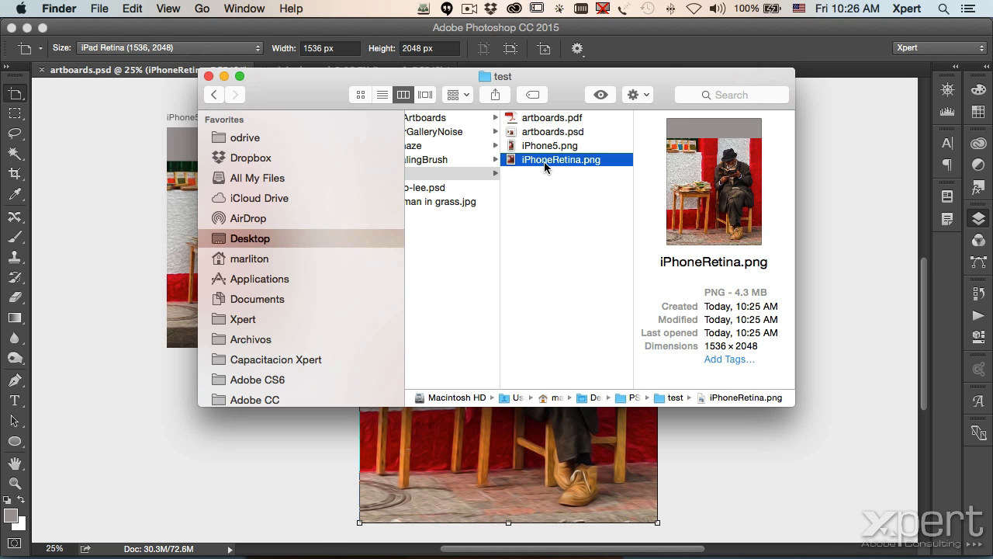
# Delete iPhone5.png and iPhoneRetina.png from the test folder and switch back to Photoshop
pyautogui.keyDown('shift'); pyautogui.click(556, 146); pyautogui.keyUp('shift')
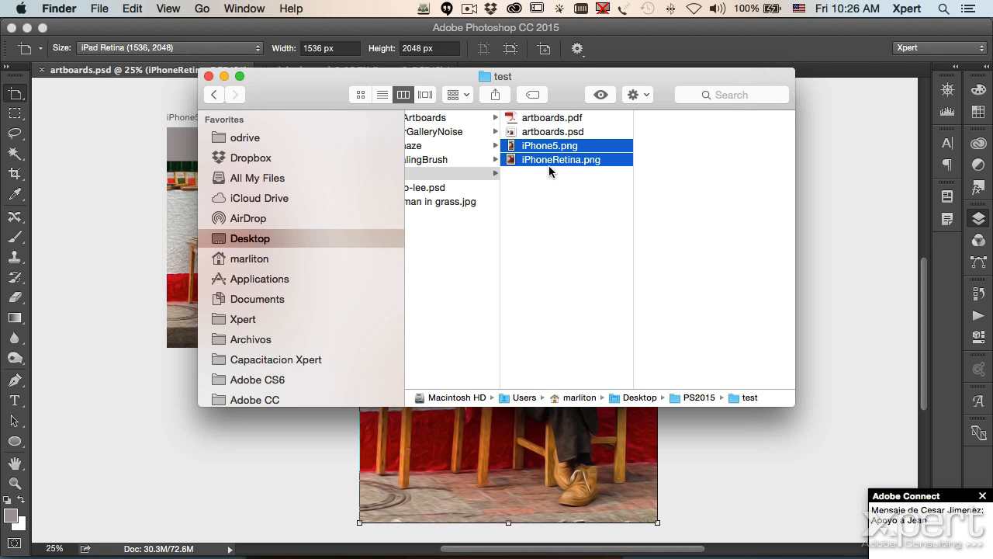
pyautogui.press('super+BackSpace')
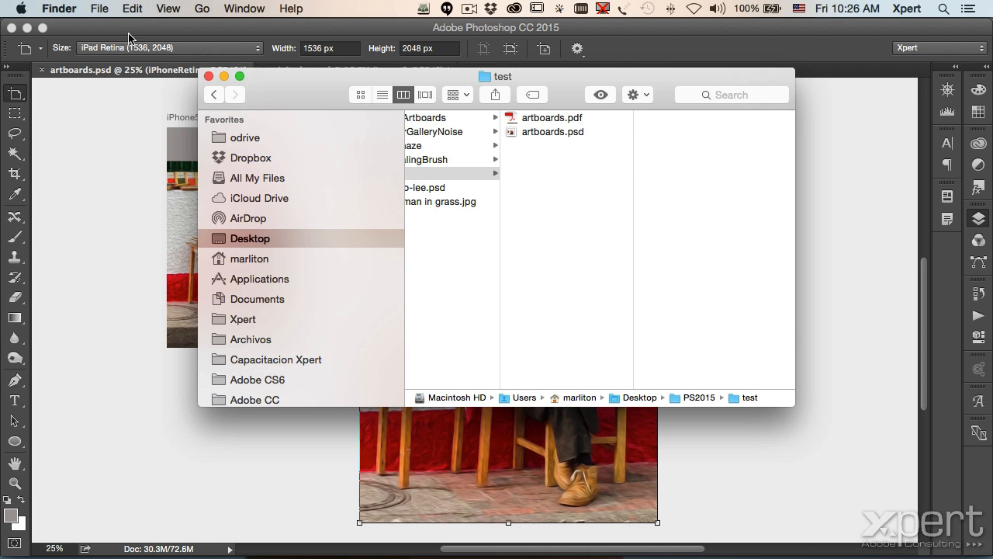
pyautogui.click(142, 30)
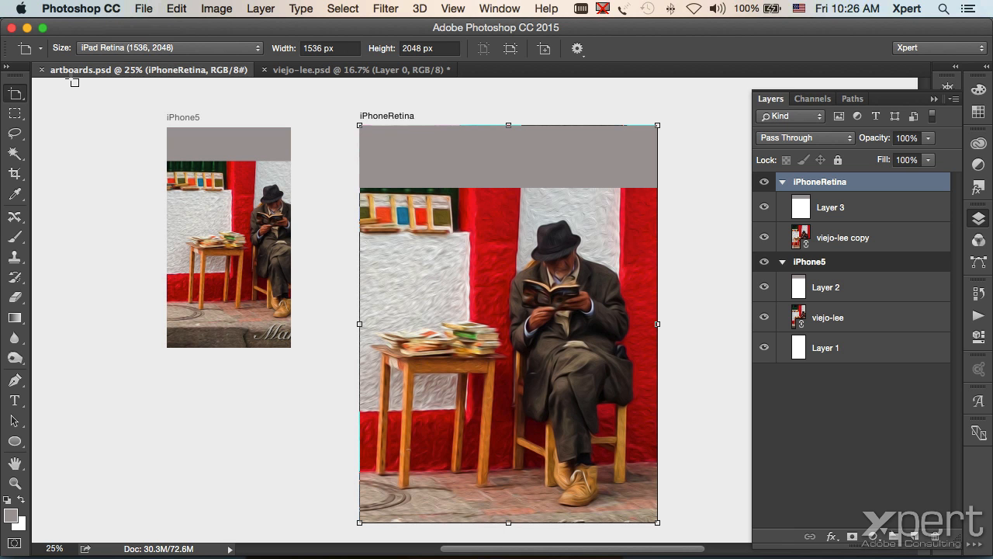
pyautogui.click(148, 8)
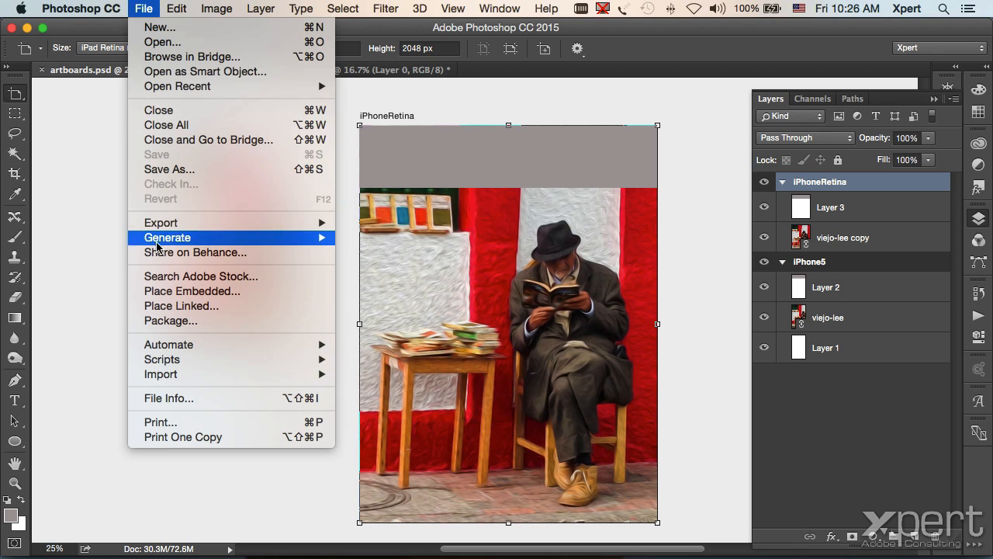
pyautogui.moveTo(174, 226)
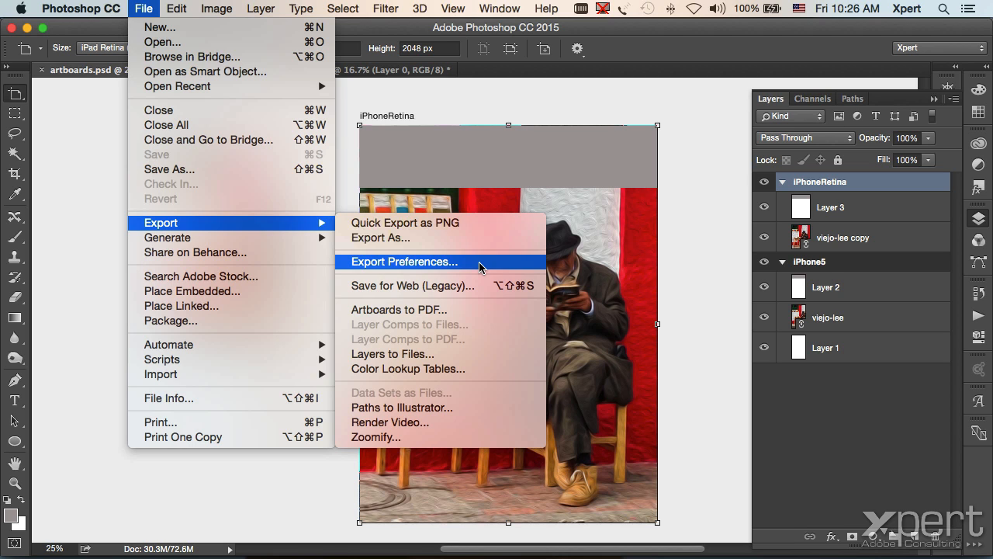
pyautogui.press('Escape')
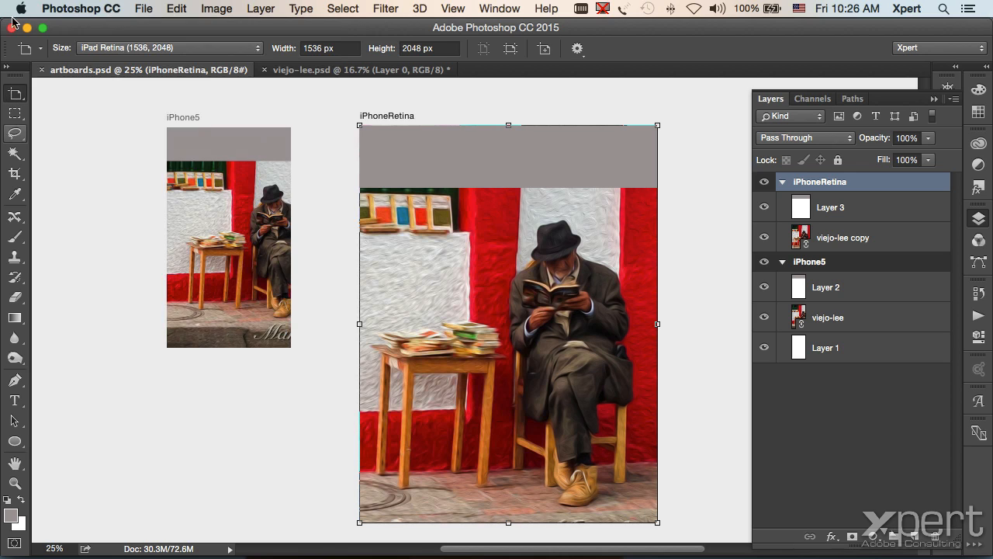
# In the export preferences, compare the PNG and JPG options and set the Quick Export format to JPG
pyautogui.click(48, 7)
pyautogui.moveTo(81, 59)
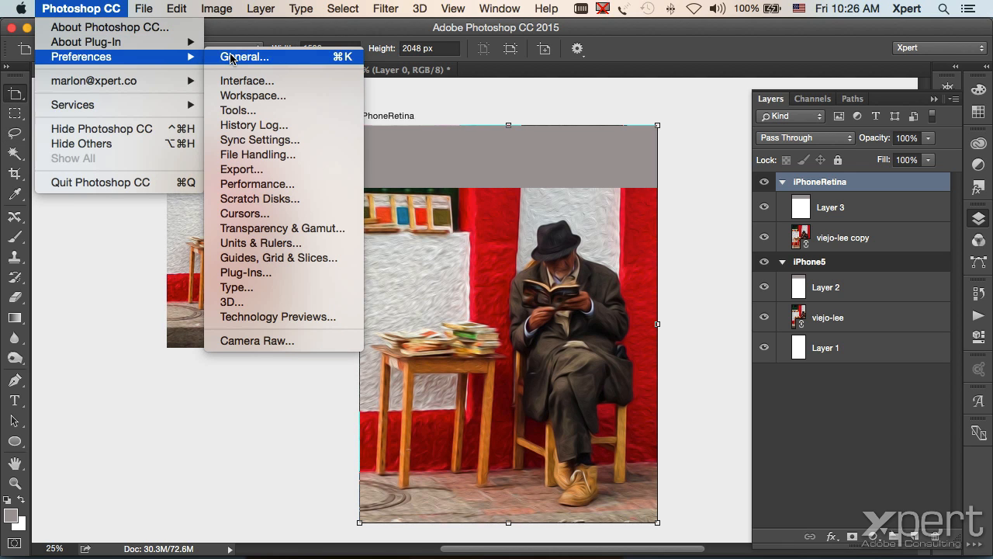
pyautogui.click(235, 174)
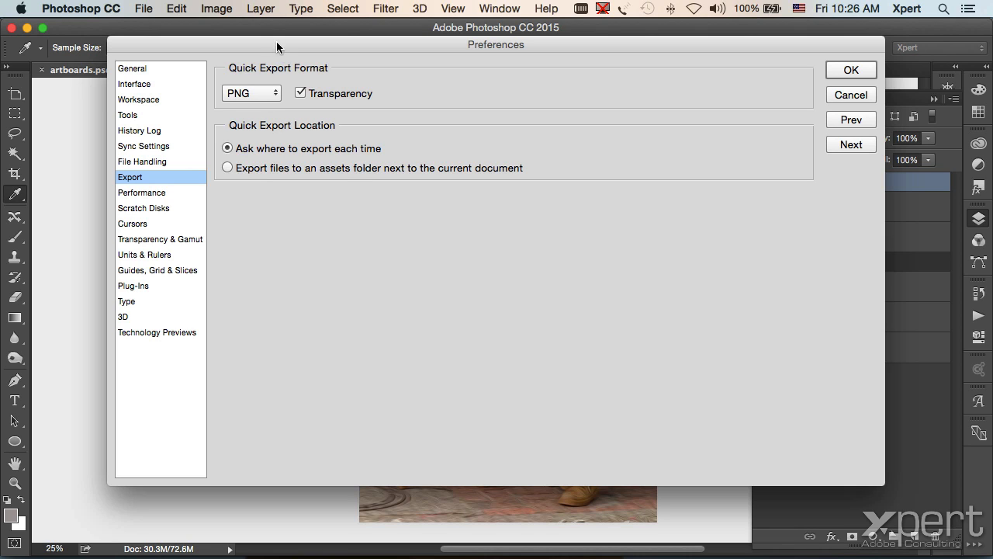
pyautogui.click(235, 94)
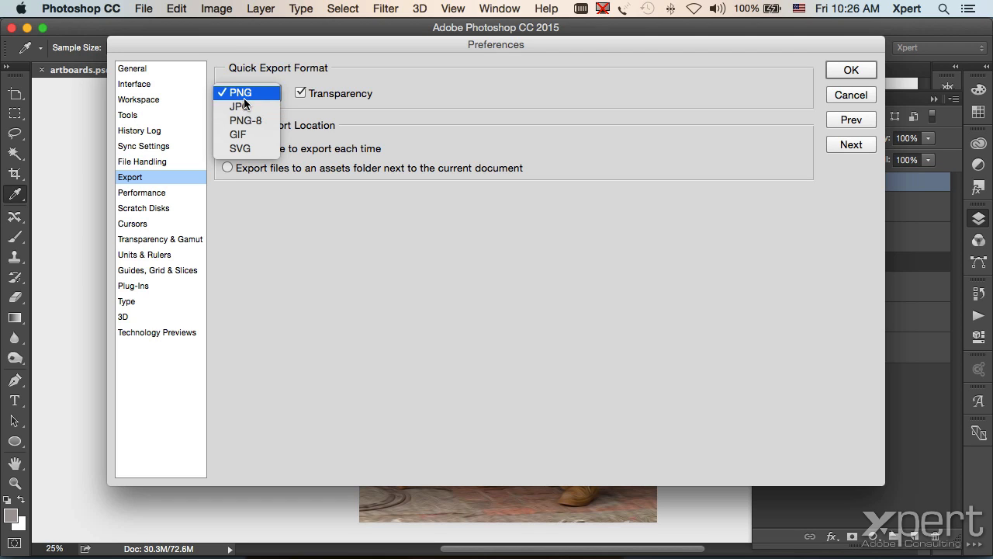
pyautogui.click(242, 111)
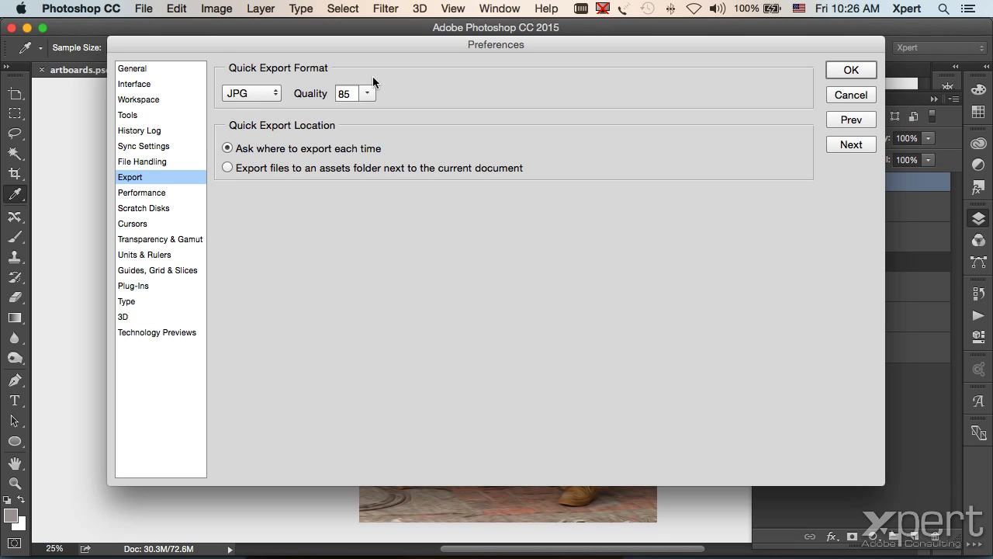
pyautogui.click(256, 93)
pyautogui.click(257, 81)
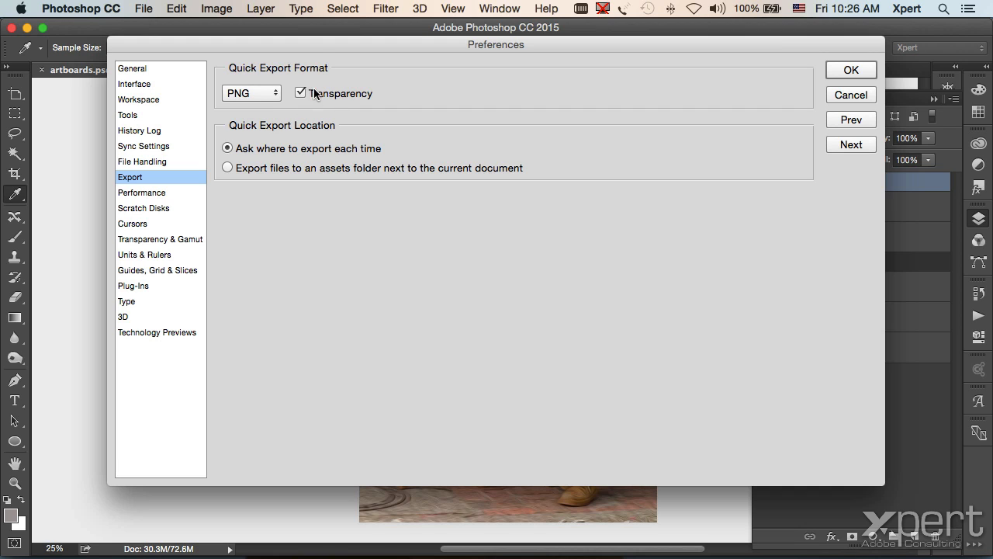
pyautogui.click(255, 94)
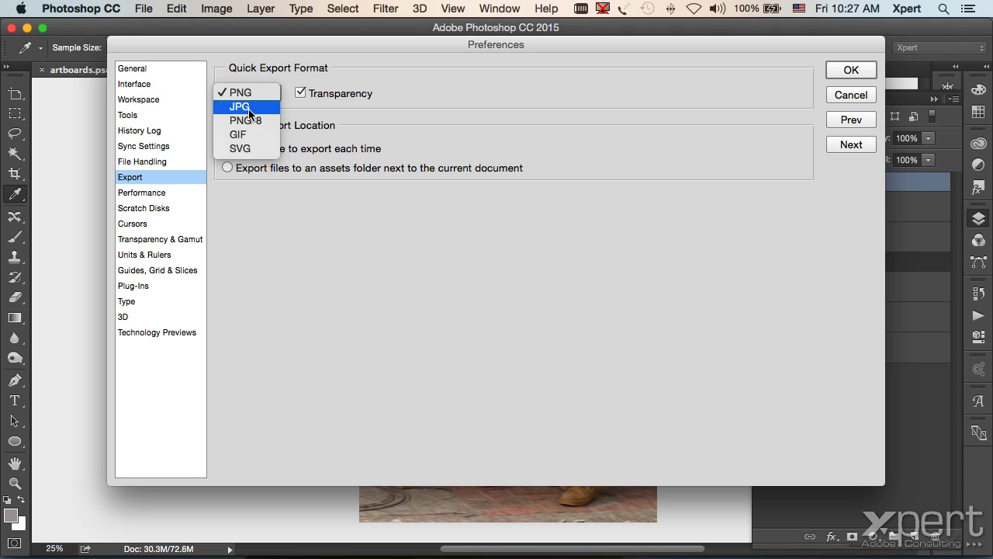
pyautogui.click(249, 109)
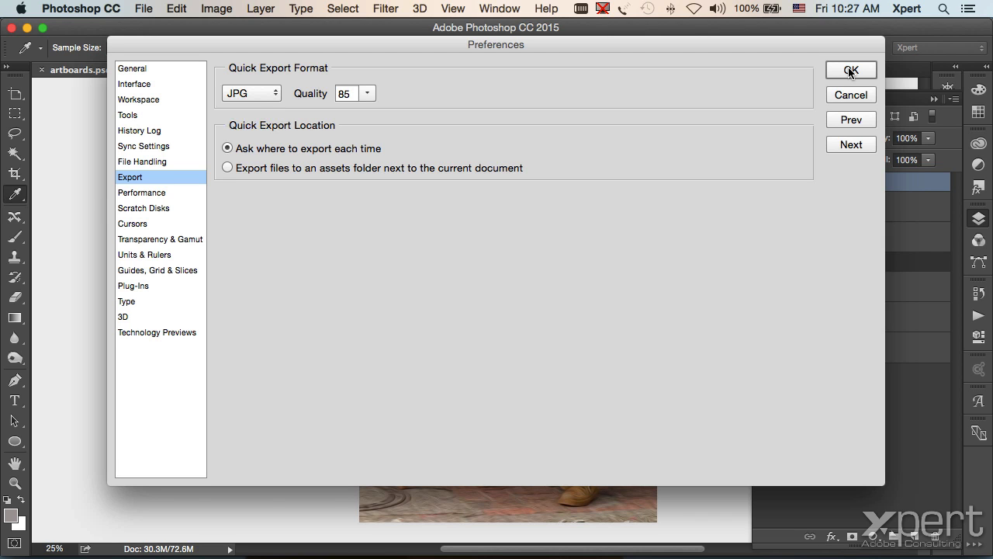
pyautogui.click(851, 70)
# Quick-export the artboards as JPG files into the test folder
pyautogui.click(146, 8)
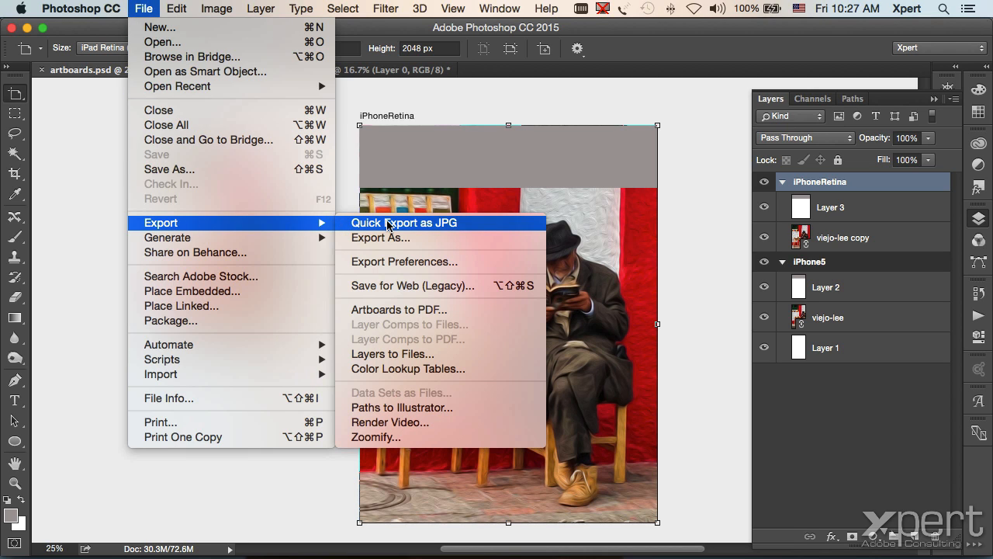
pyautogui.click(457, 223)
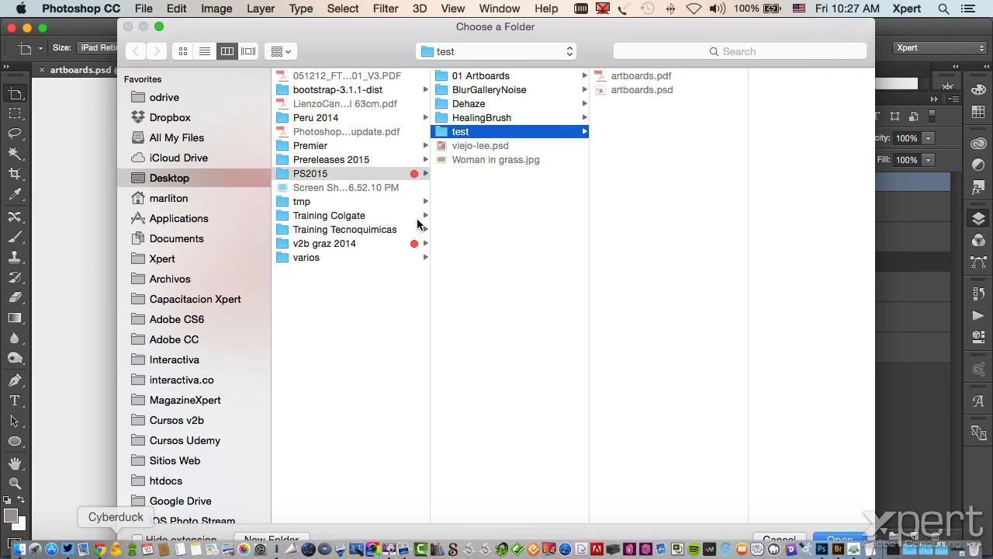
pyautogui.click(841, 540)
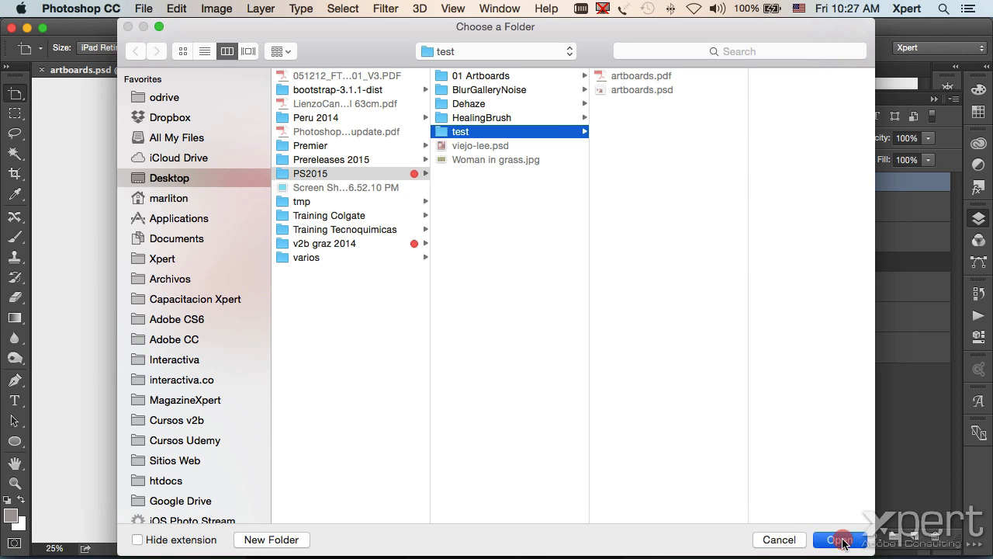
# Switch to Finder and compare the file details of iPhone5.jpg and iPhoneRetina.jpg in the test folder
pyautogui.moveTo(13, 553)
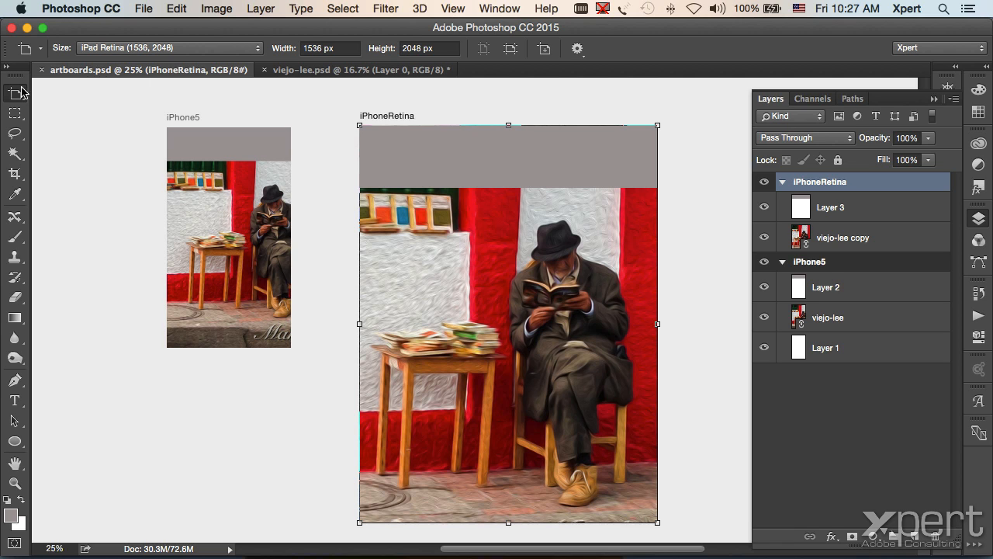
pyautogui.moveTo(61, 555)
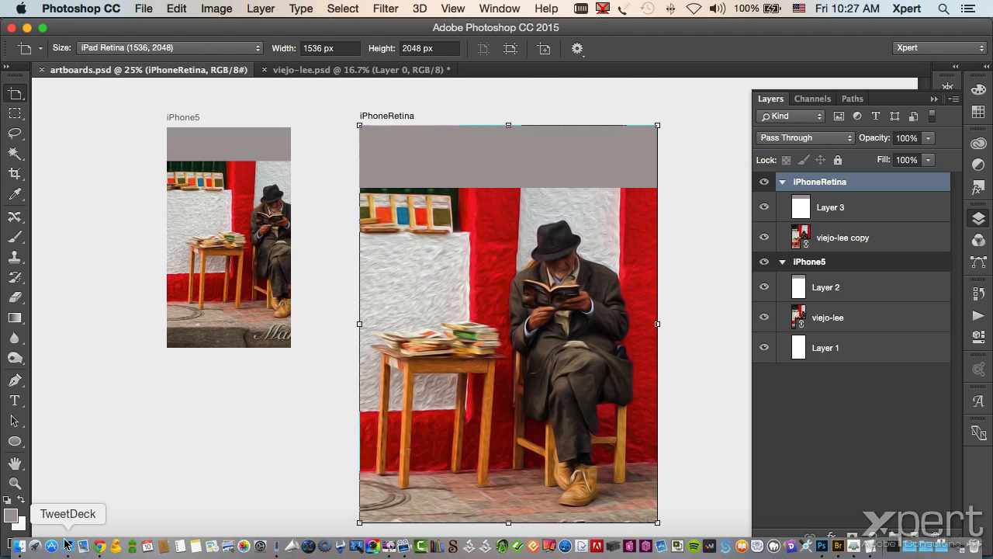
pyautogui.click(19, 549)
pyautogui.click(554, 149)
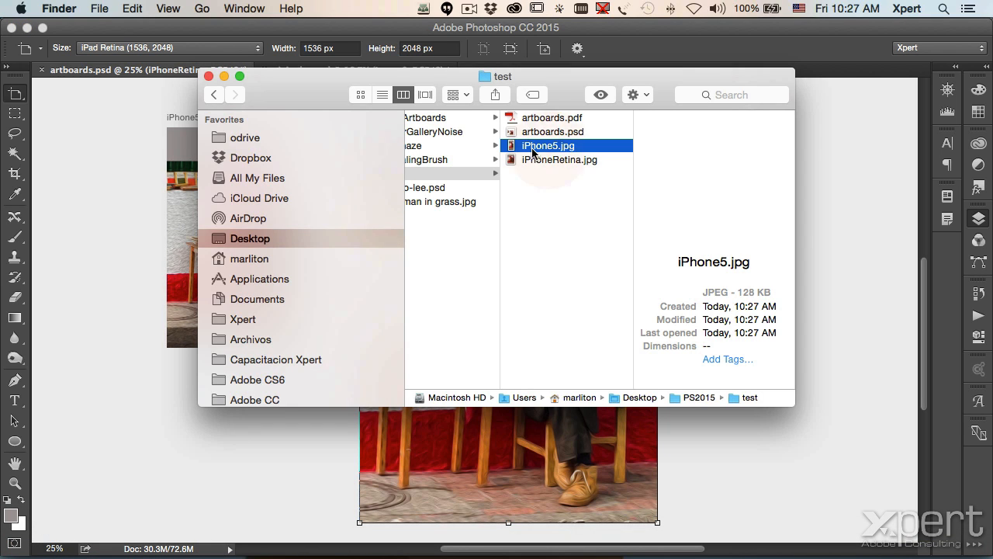
pyautogui.click(530, 160)
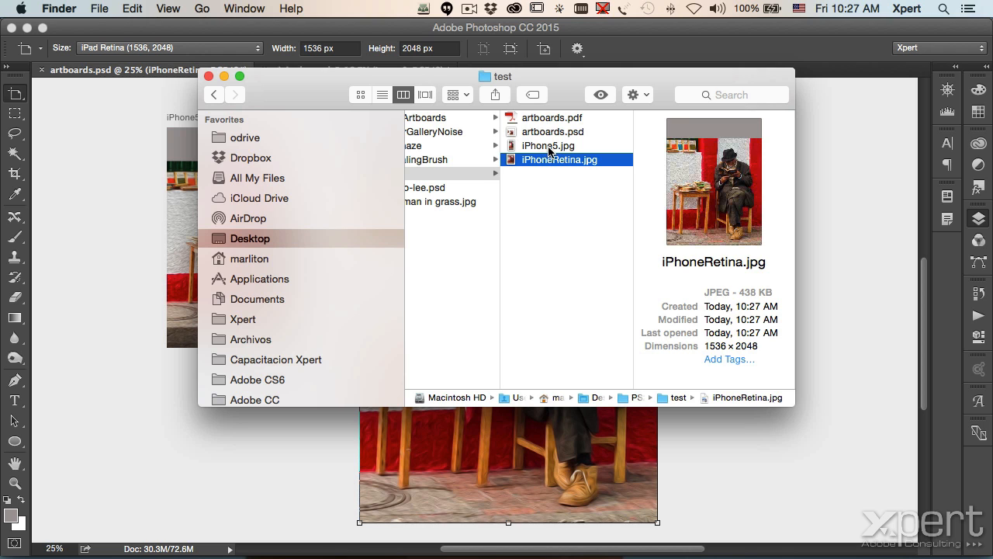
# Delete iPhone5.jpg and iPhoneRetina.jpg from the test folder and switch back to Photoshop
pyautogui.keyDown('shift'); pyautogui.click(549, 147); pyautogui.keyUp('shift')
pyautogui.press('super+BackSpace')
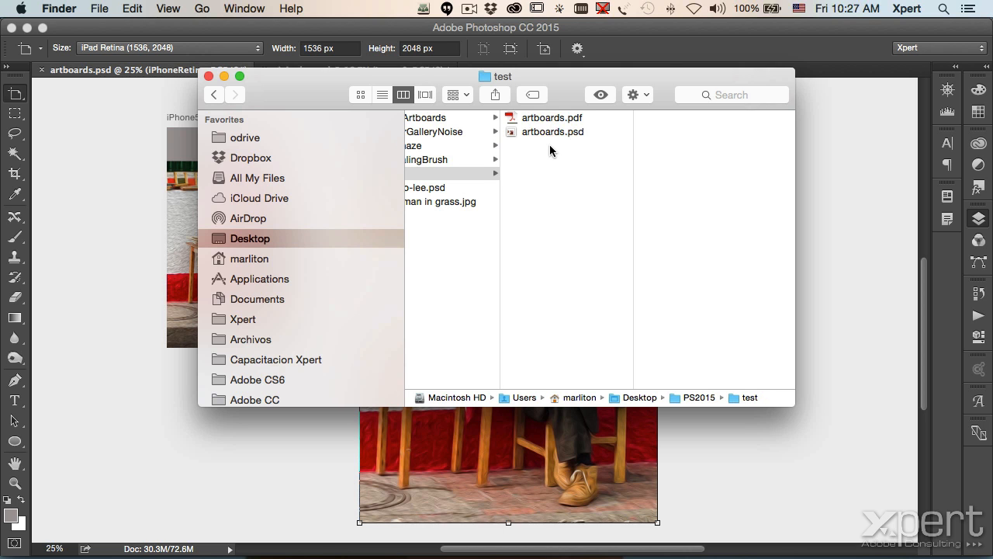
pyautogui.click(85, 129)
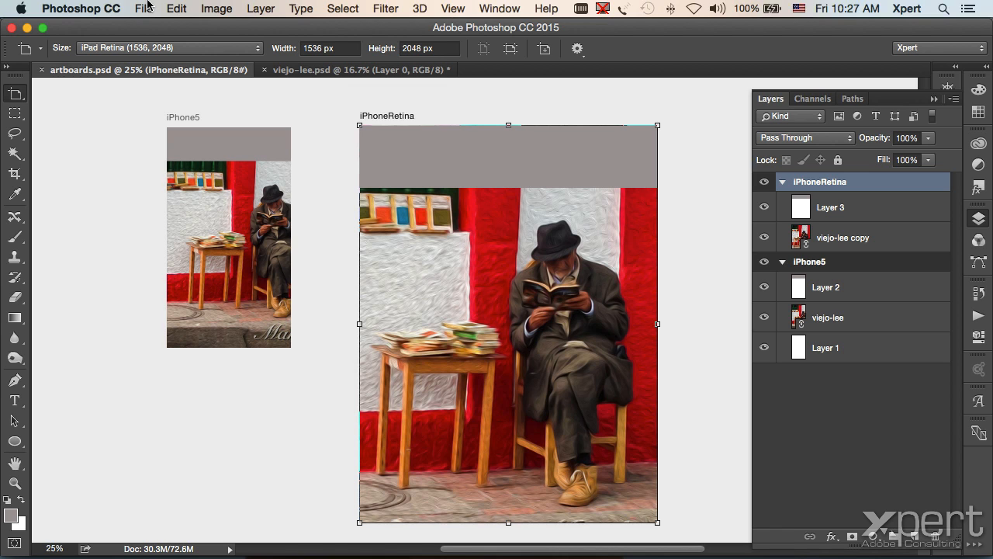
# Open Export As for the artboards and compare the previews and settings of iPhoneRetina and iPhone5
pyautogui.click(145, 8)
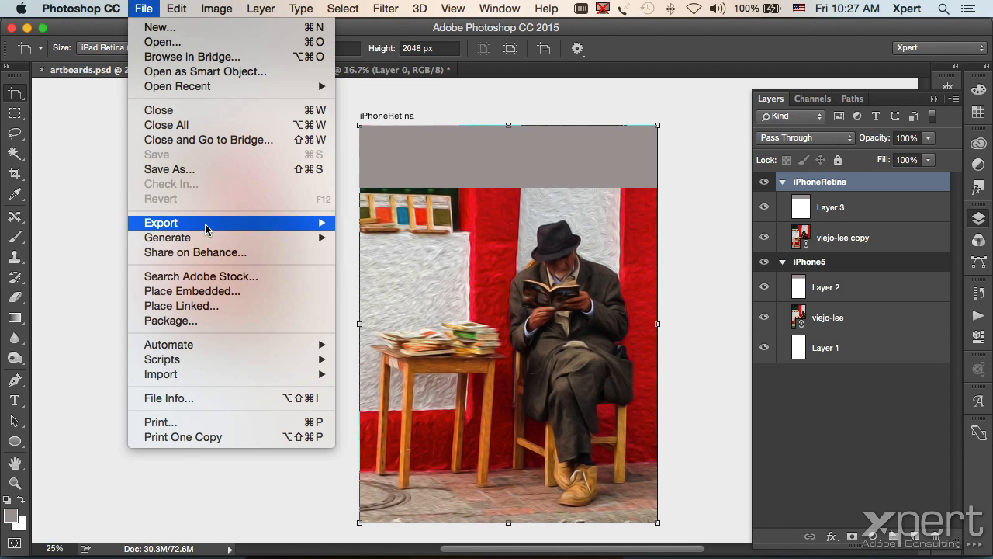
pyautogui.moveTo(207, 225)
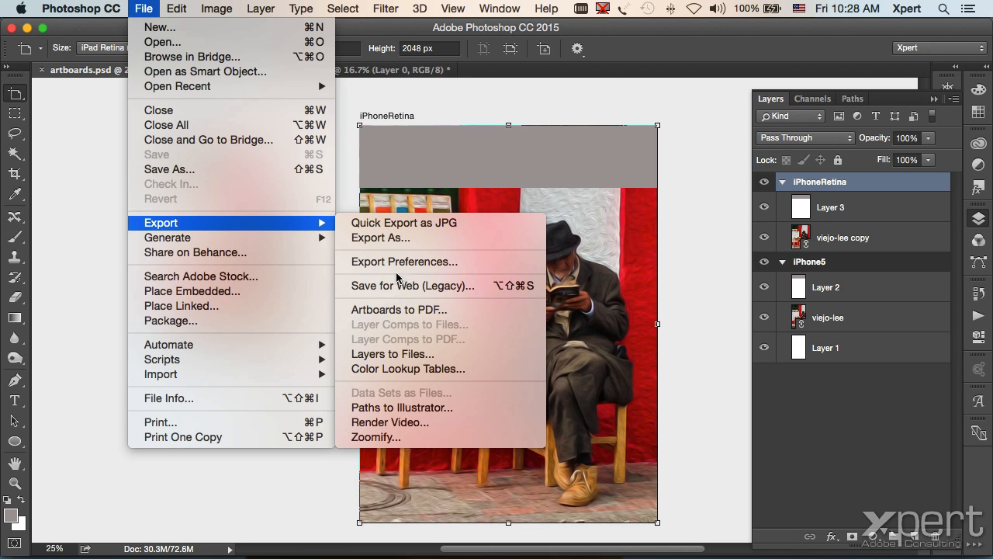
pyautogui.click(419, 238)
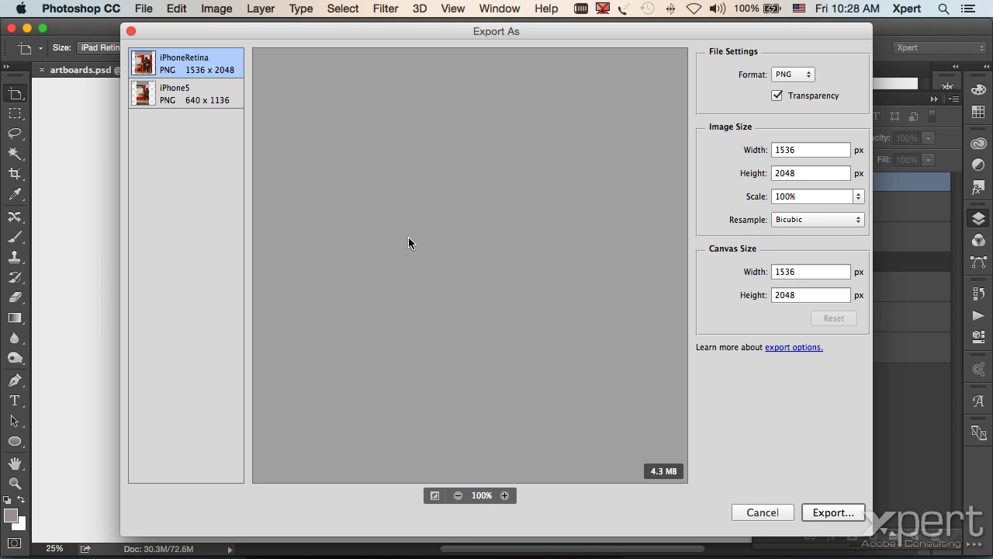
pyautogui.click(203, 93)
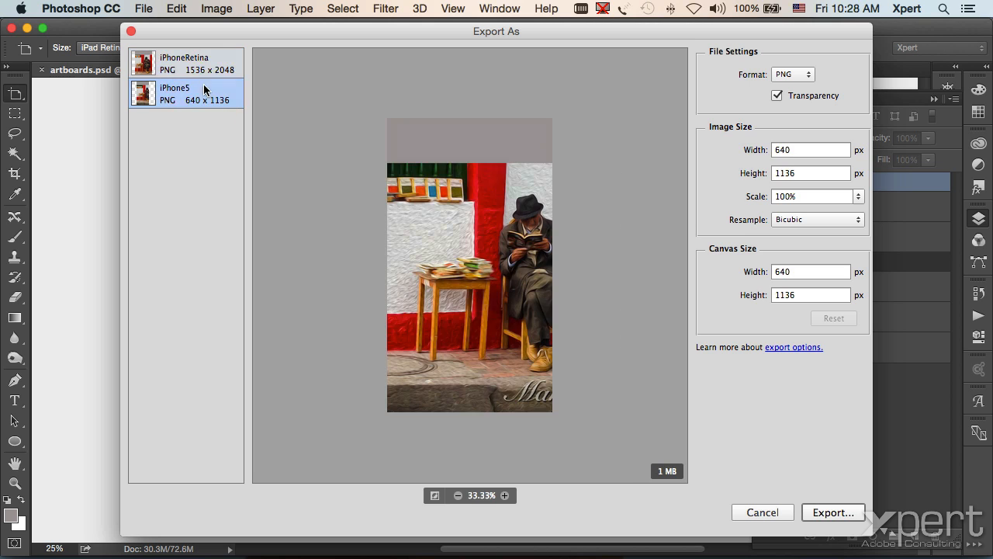
pyautogui.click(204, 62)
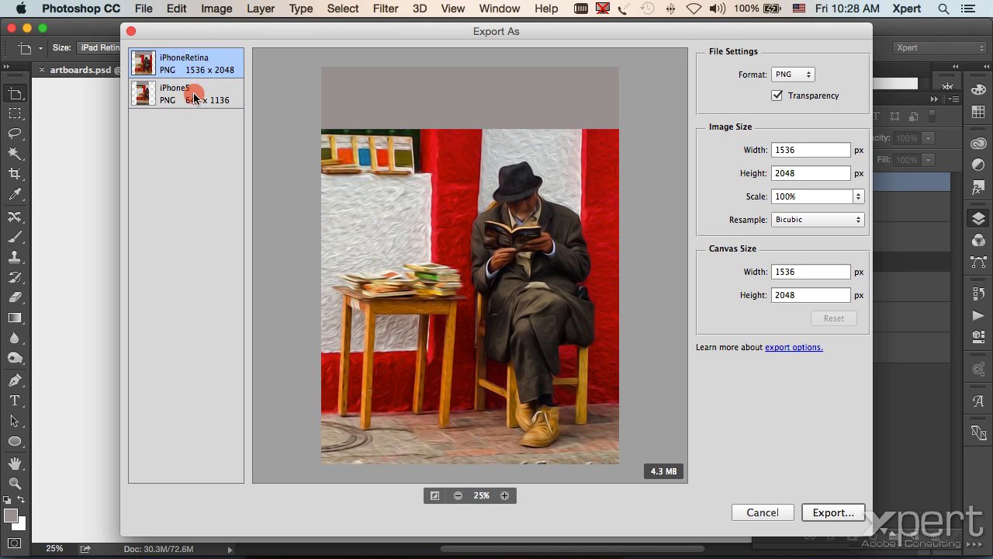
pyautogui.click(194, 92)
pyautogui.click(202, 65)
pyautogui.click(196, 93)
pyautogui.click(206, 50)
# Set the iPhone5 artboard's export format to JPG with a quality of 45%
pyautogui.click(202, 93)
pyautogui.click(800, 74)
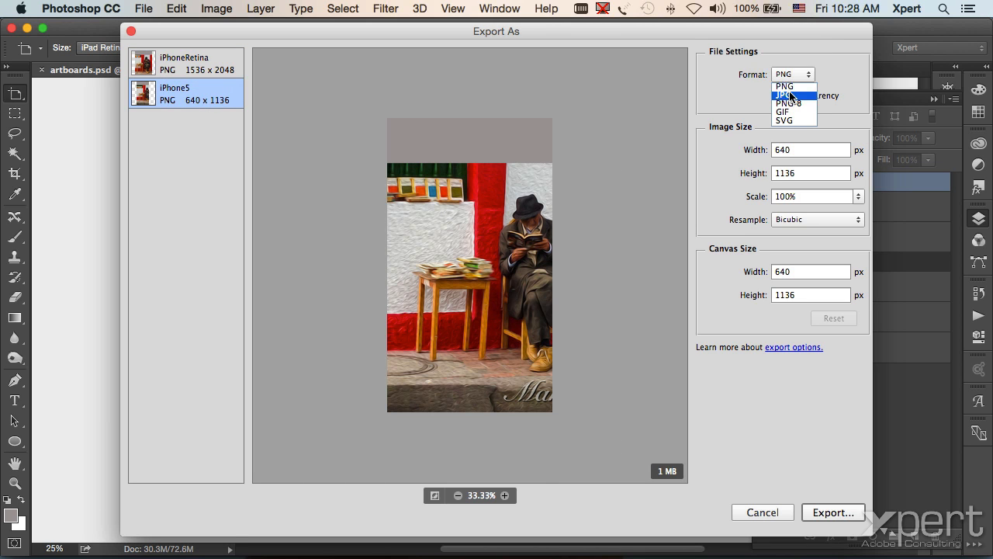
pyautogui.click(791, 97)
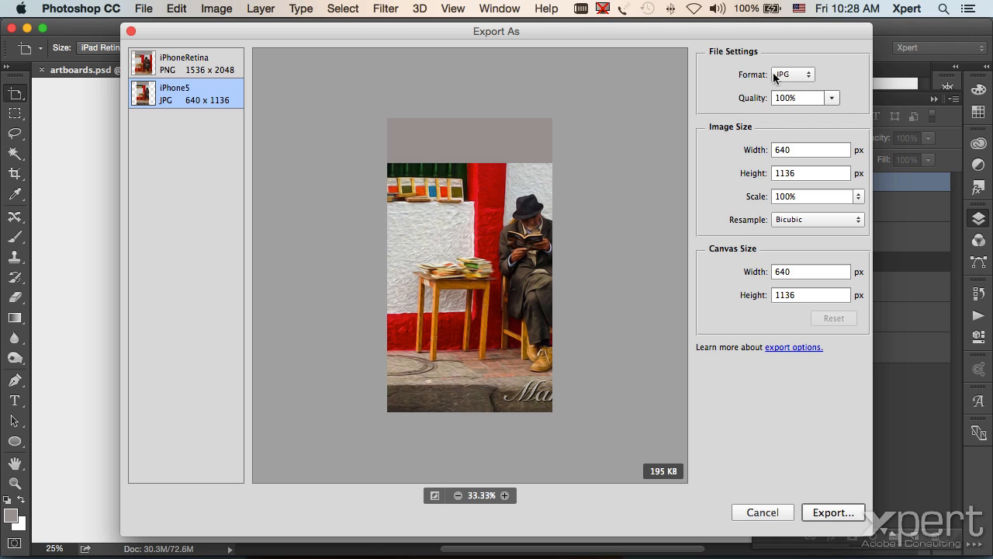
pyautogui.click(832, 98)
pyautogui.moveTo(839, 118); pyautogui.dragTo(782, 120)
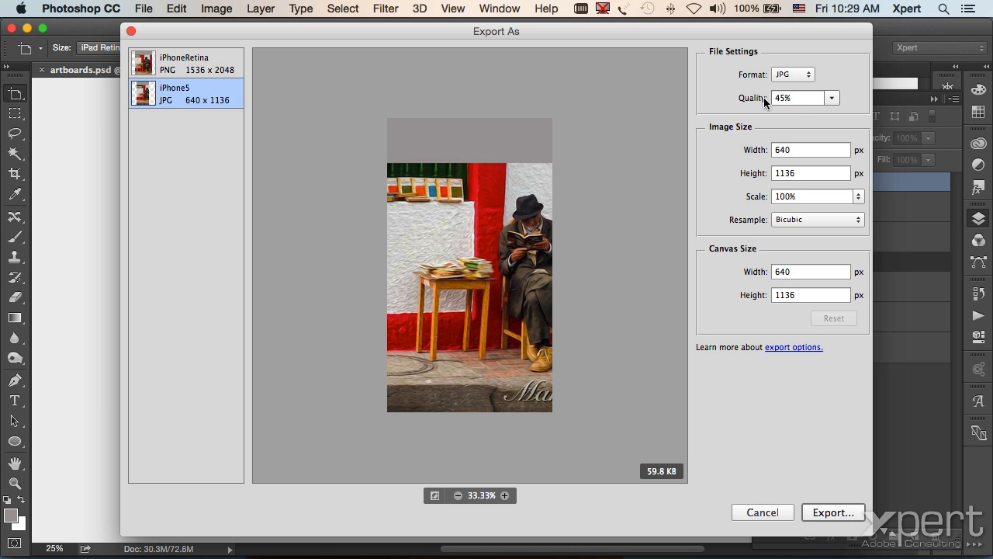
# Examine the format choices for iPhoneRetina, leaving it as PNG, and compare both artboards' export settings
pyautogui.click(190, 56)
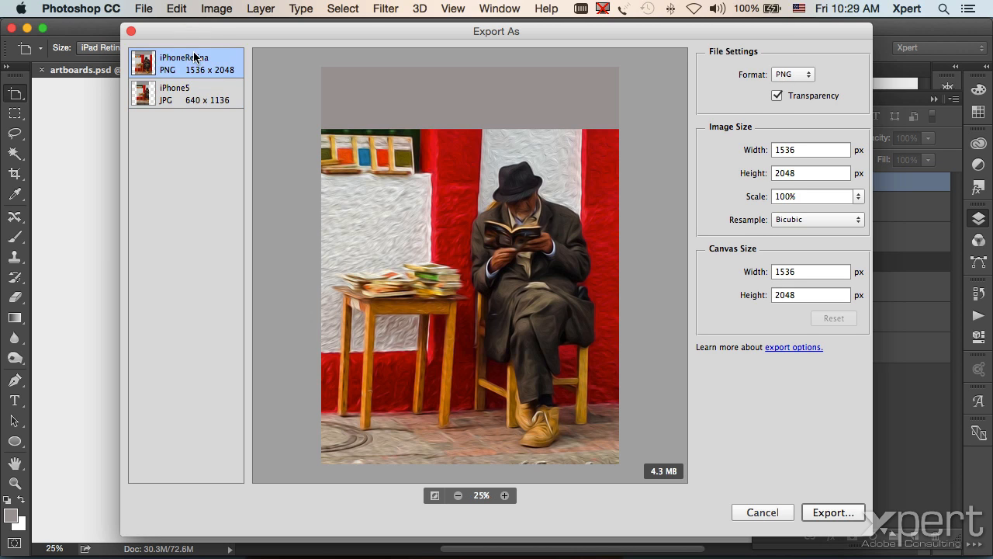
pyautogui.click(790, 74)
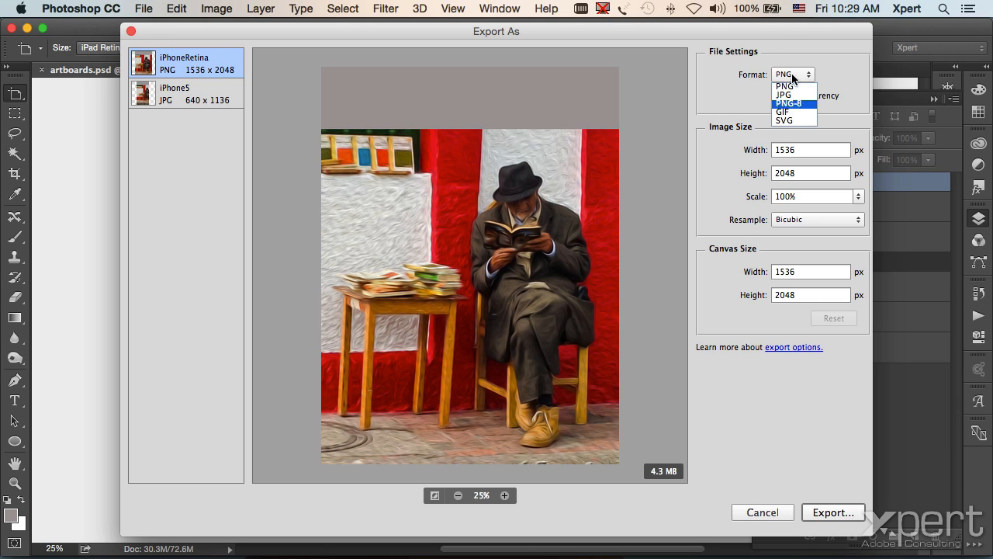
pyautogui.click(845, 45)
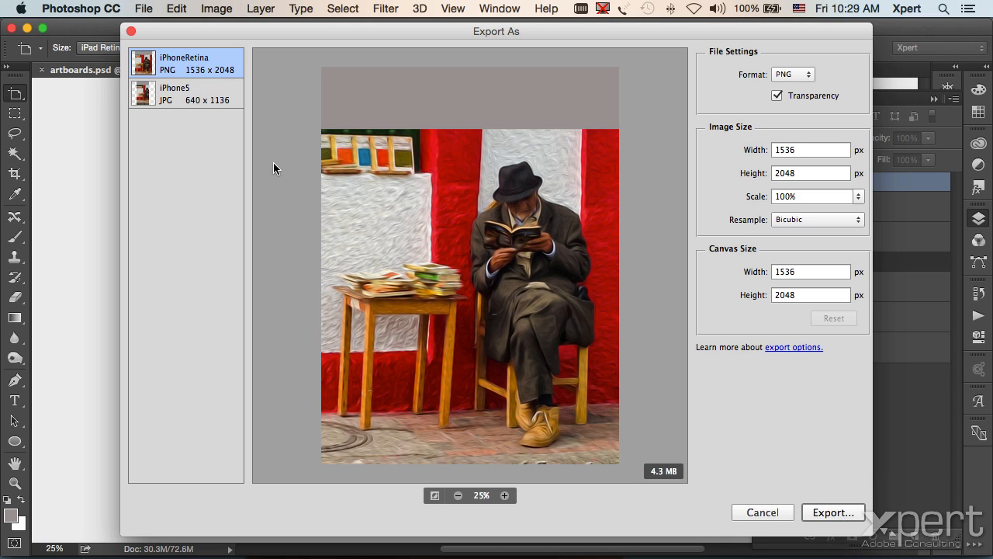
pyautogui.click(196, 90)
pyautogui.click(198, 70)
pyautogui.click(195, 90)
pyautogui.click(200, 63)
pyautogui.click(204, 88)
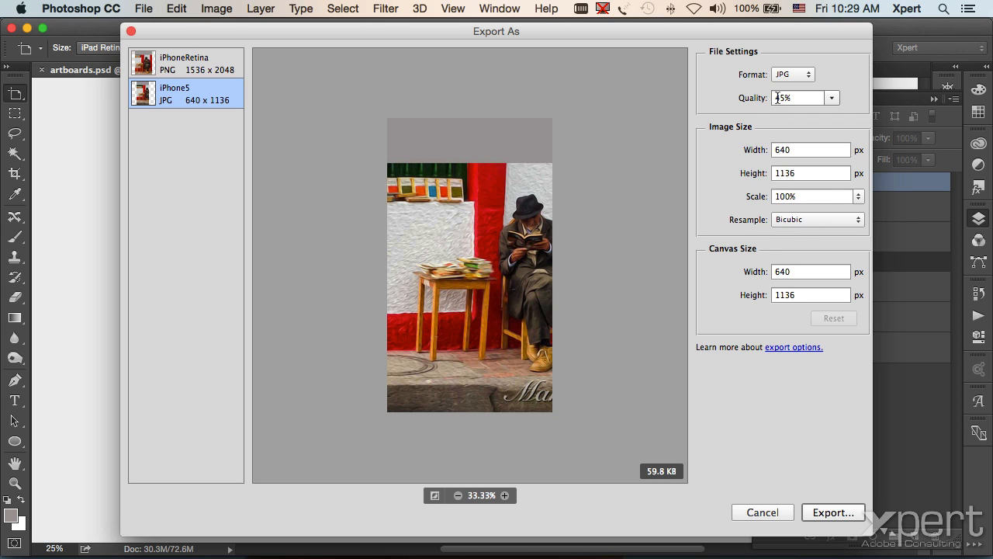
# Export both artboards to the test folder, check iPhone5.jpg and iPhoneRetina.png there in Finder, and return to Photoshop
pyautogui.click(838, 511)
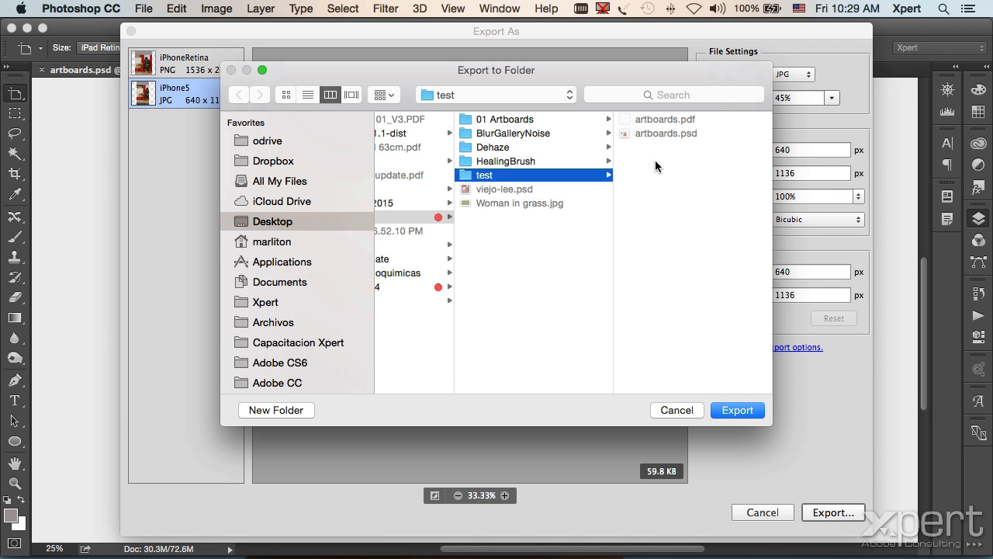
pyautogui.click(738, 410)
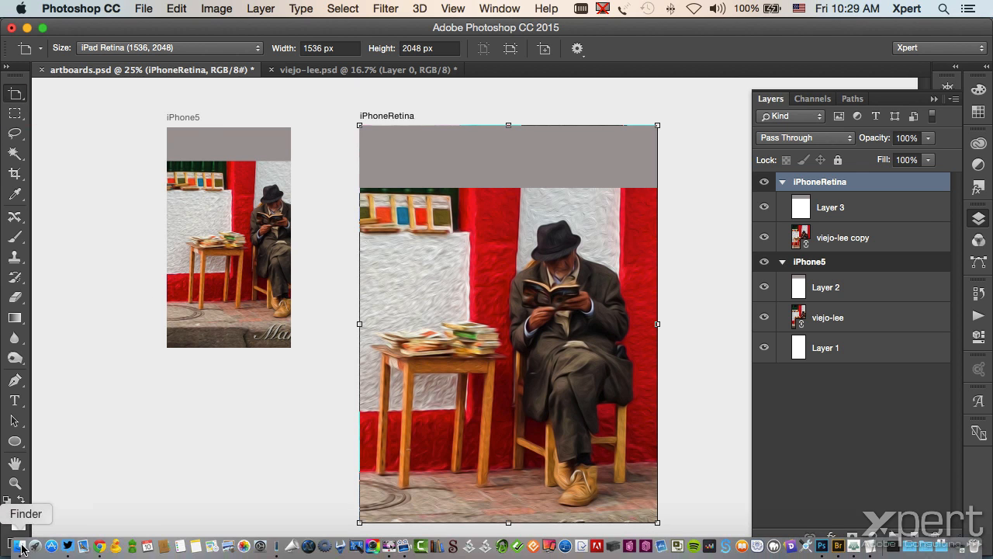
pyautogui.click(27, 547)
pyautogui.click(526, 145)
pyautogui.click(527, 159)
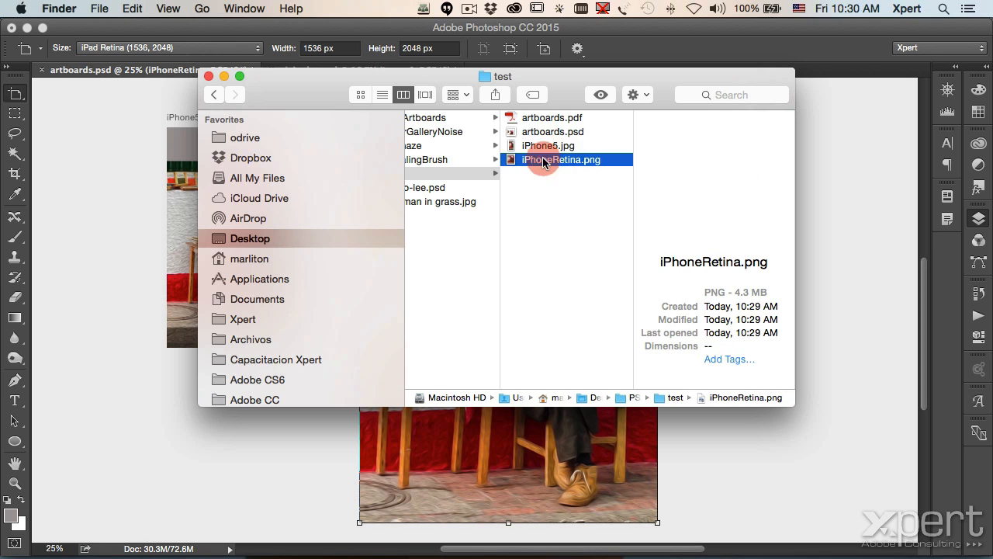
pyautogui.click(71, 148)
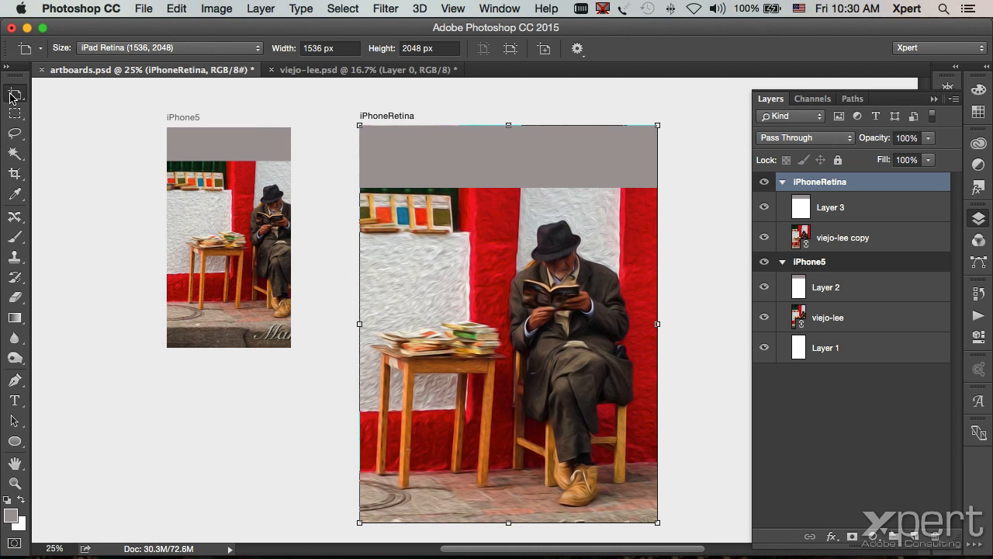
# Show the Device Preview panel for the artboards document
pyautogui.click(510, 10)
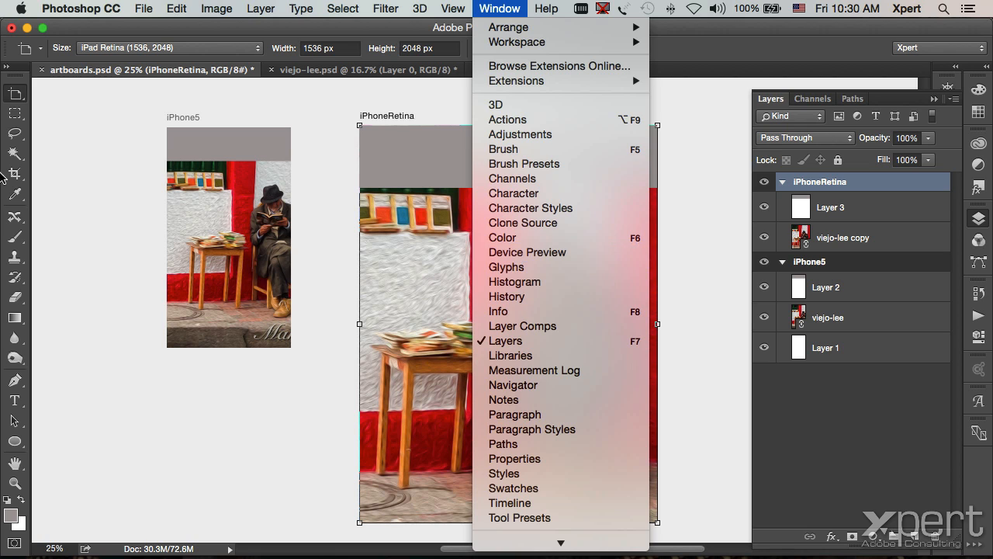
pyautogui.click(85, 130)
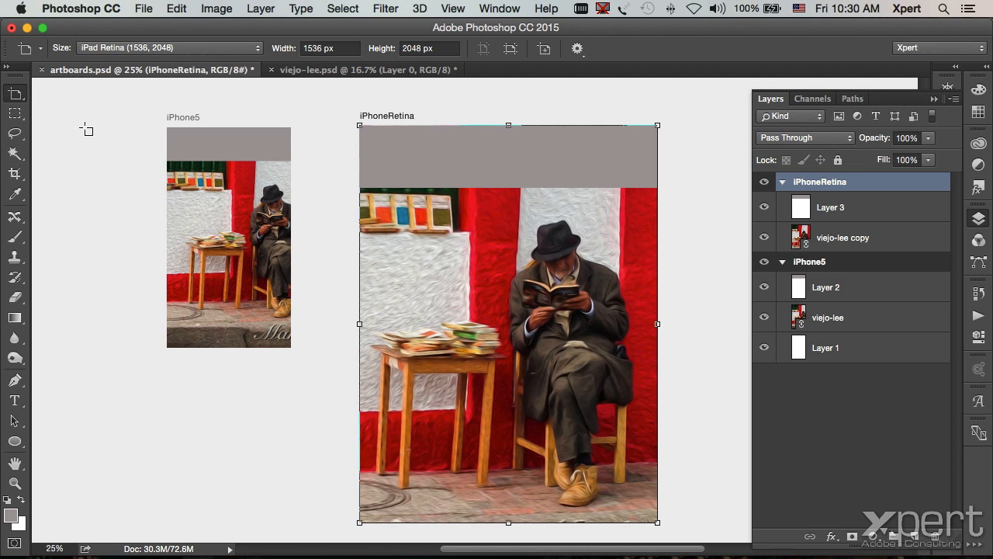
pyautogui.click(499, 8)
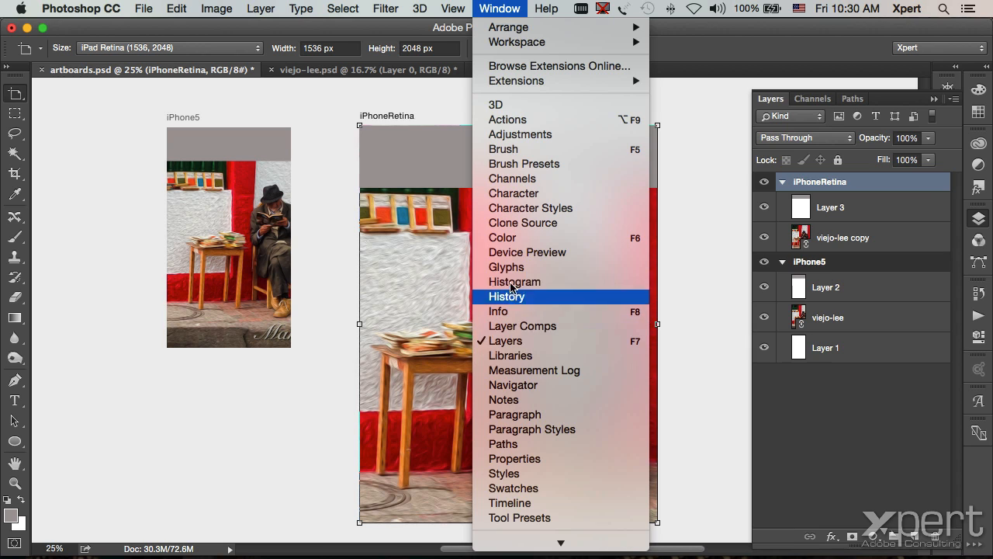
pyautogui.click(528, 252)
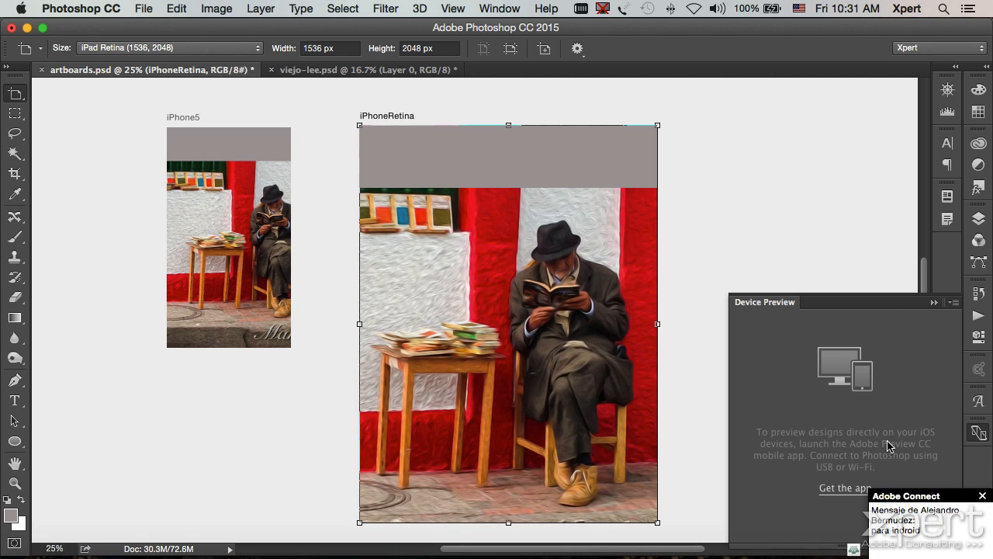
# Launch Reflector to mirror the iPhone's screen beside the artboards
pyautogui.moveTo(576, 550)
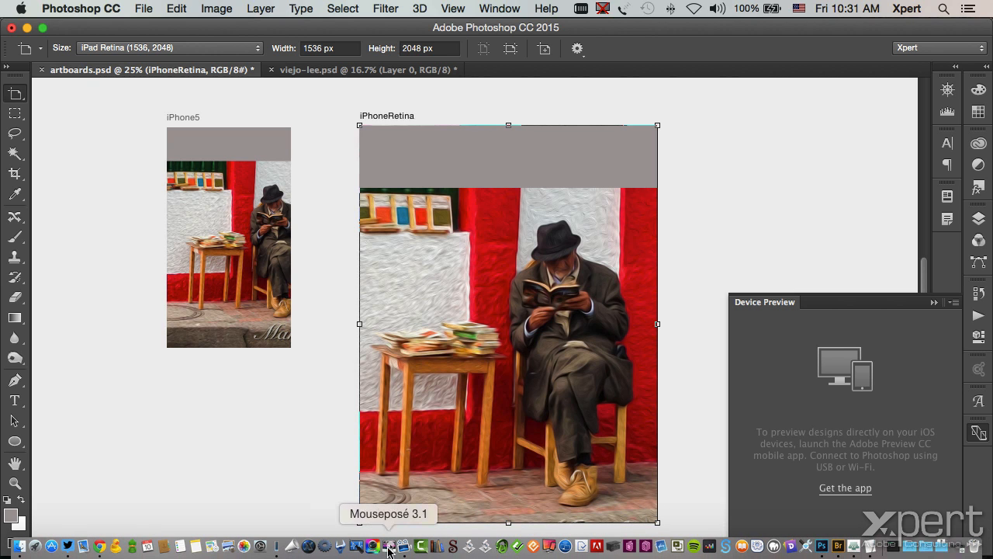
pyautogui.click(548, 547)
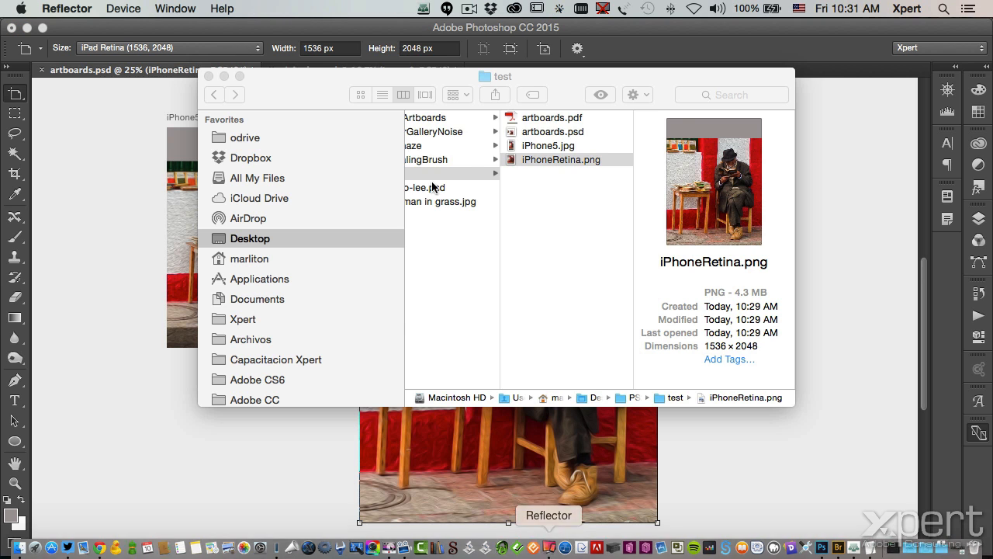
pyautogui.click(607, 244)
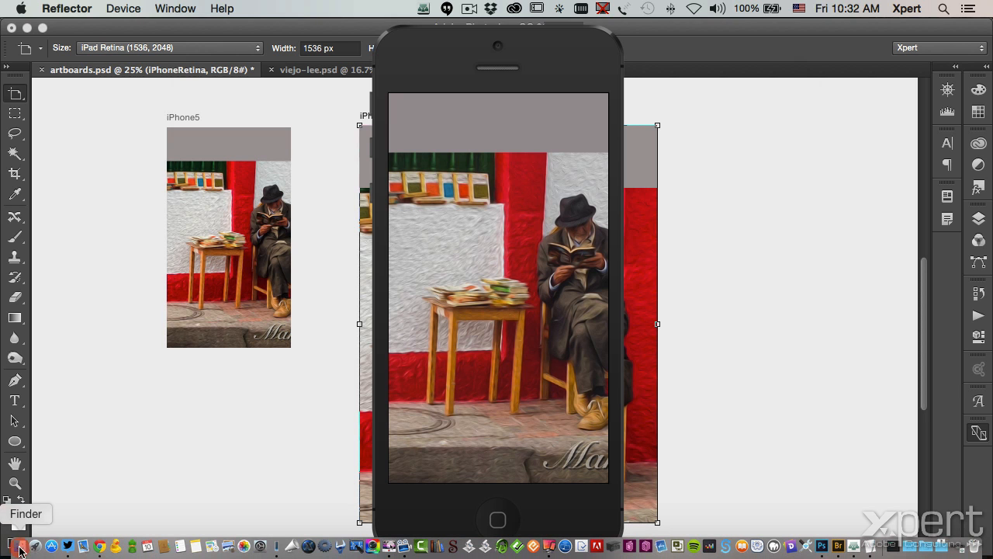
# Open AdventureGuide_Artboards_Linked.psd from the 01 Artboards folder in Finder, accepting the missing linked assets without relinking
pyautogui.click(18, 553)
pyautogui.moveTo(305, 90); pyautogui.dragTo(134, 177)
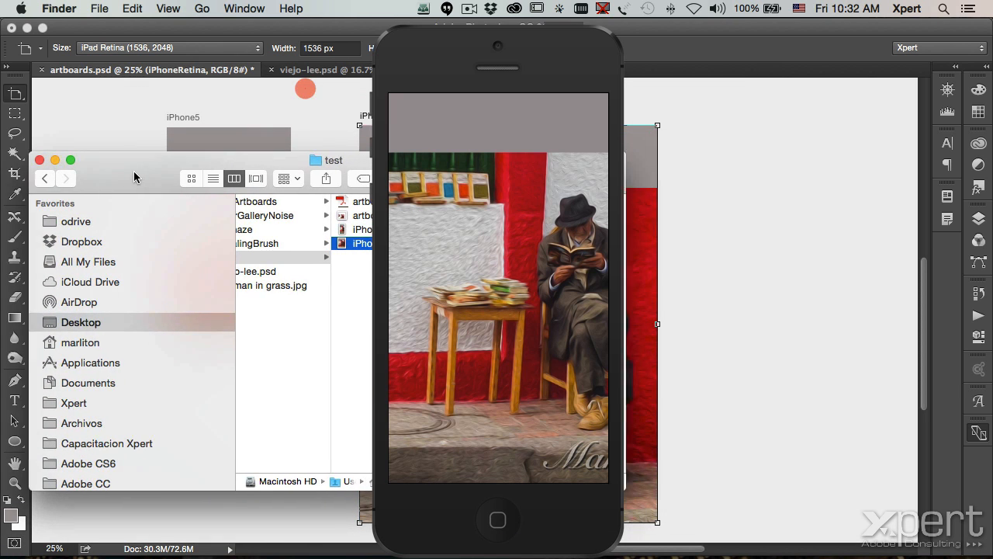
pyautogui.click(264, 201)
pyautogui.moveTo(321, 159); pyautogui.dragTo(162, 150)
pyautogui.click(255, 194)
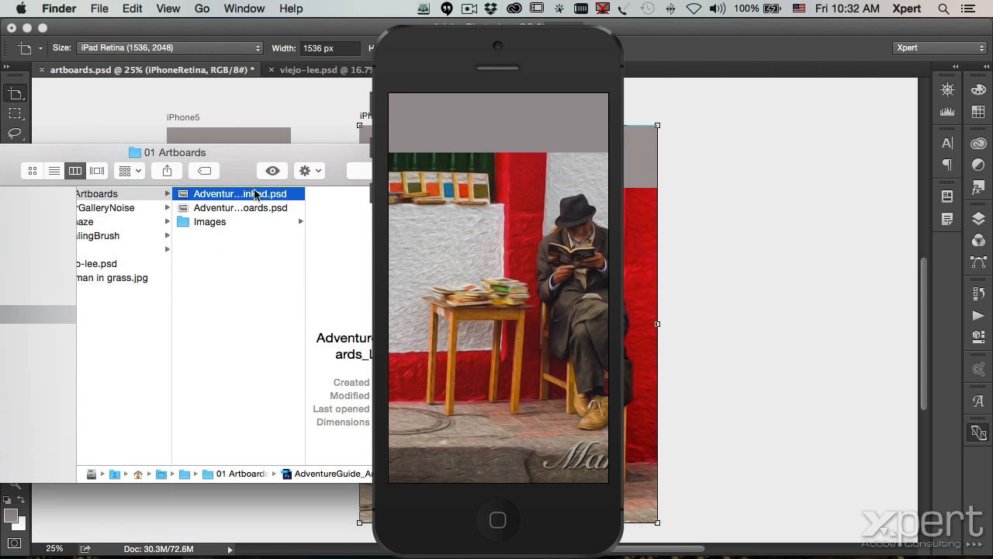
pyautogui.moveTo(323, 148); pyautogui.dragTo(259, 131)
pyautogui.doubleClick(118, 177)
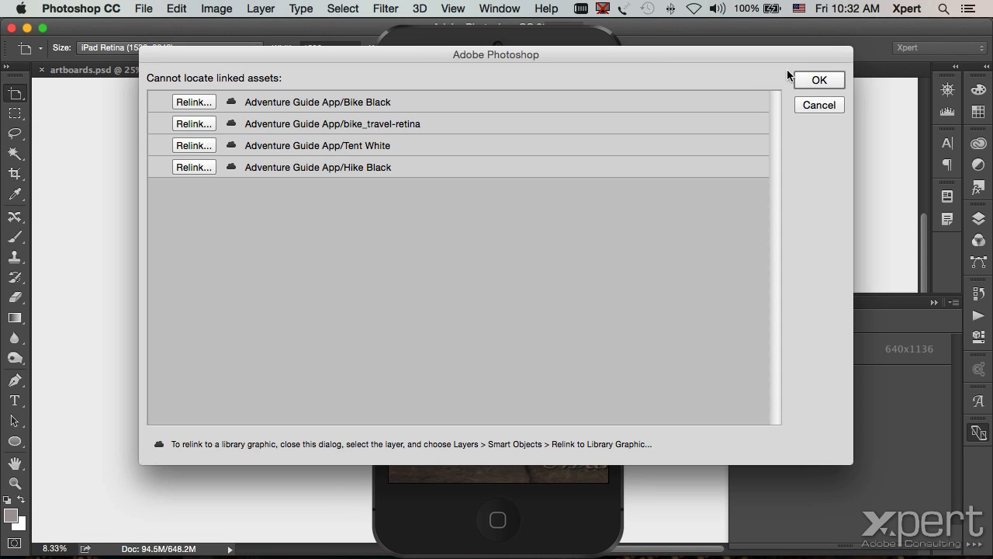
pyautogui.click(798, 78)
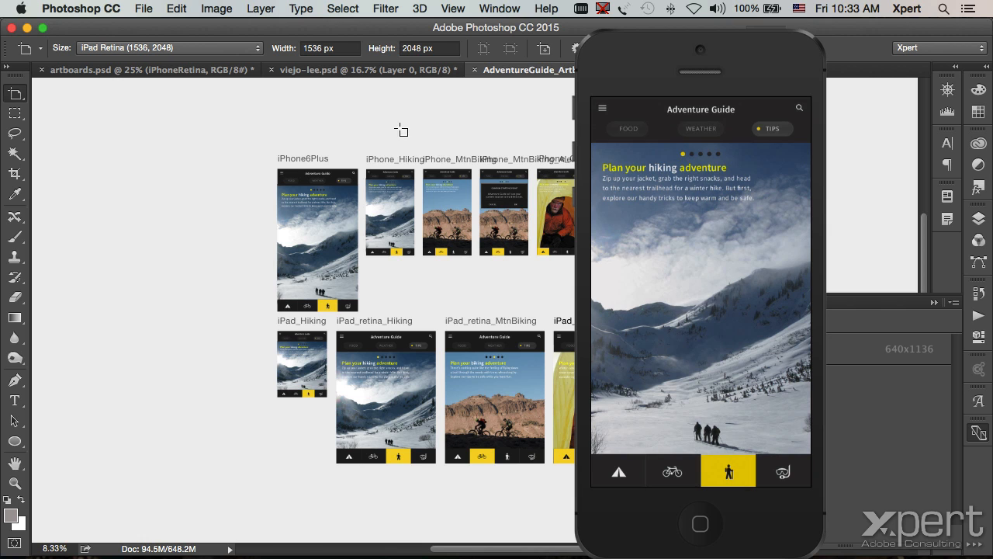
# Compare the Adventure Guide artboards with the mirrored iPhone preview, and hide Reflector
pyautogui.hscroll(5, 401, 129)
pyautogui.hscroll(-4, 384, 103)
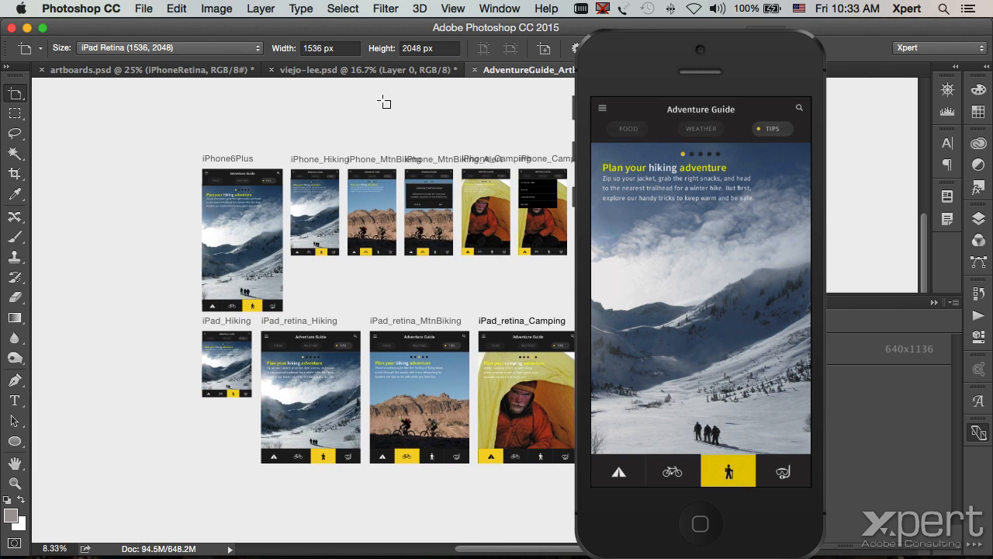
pyautogui.hscroll(1, 384, 102)
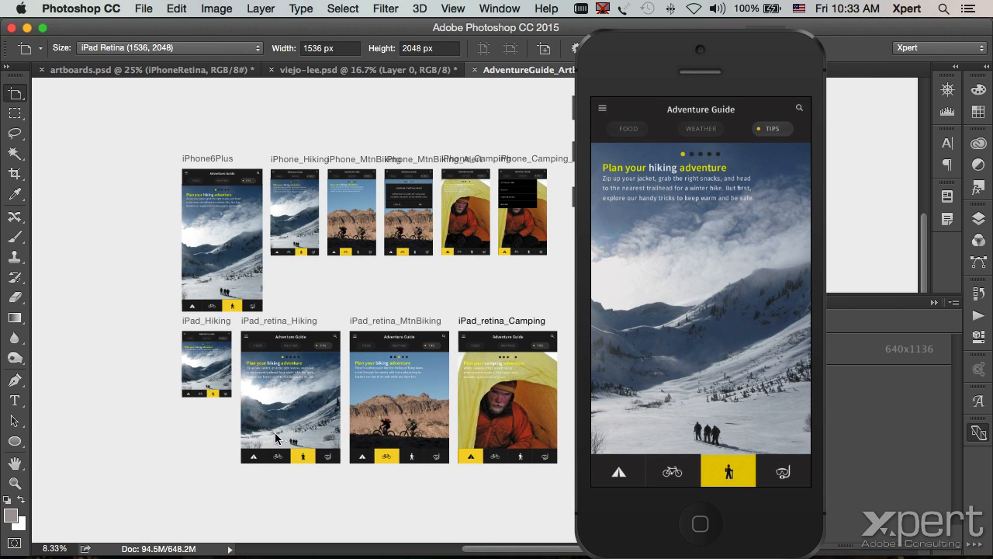
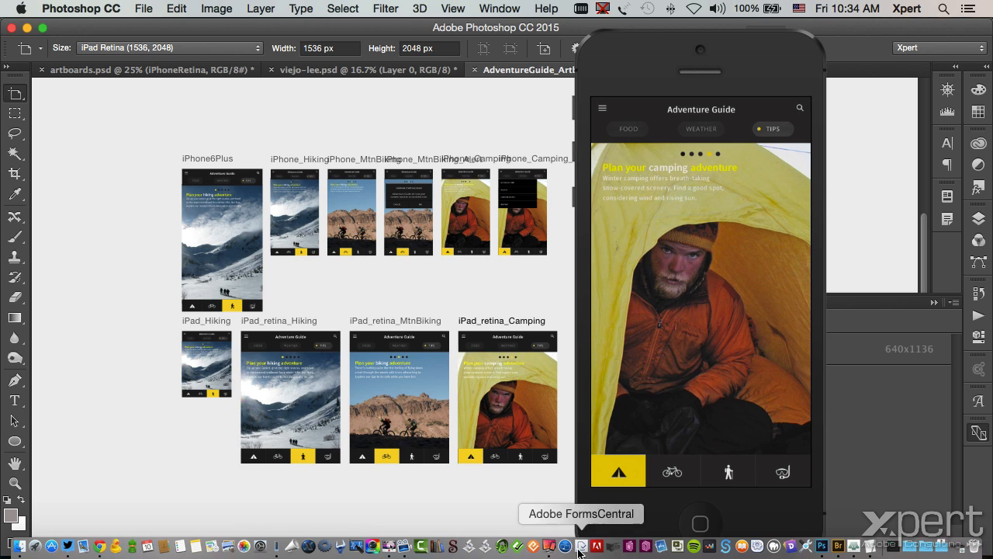
pyautogui.click(547, 550)
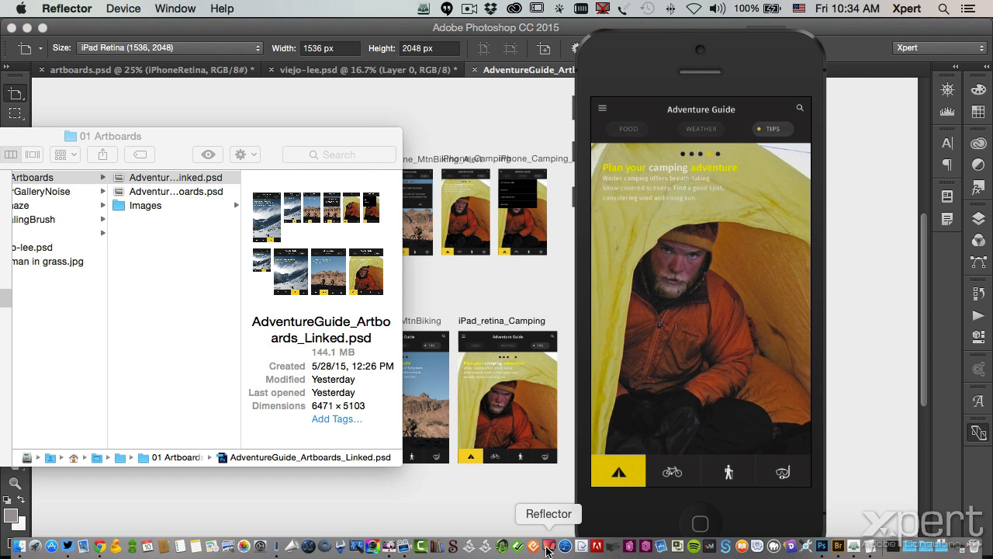
pyautogui.press('super+h')
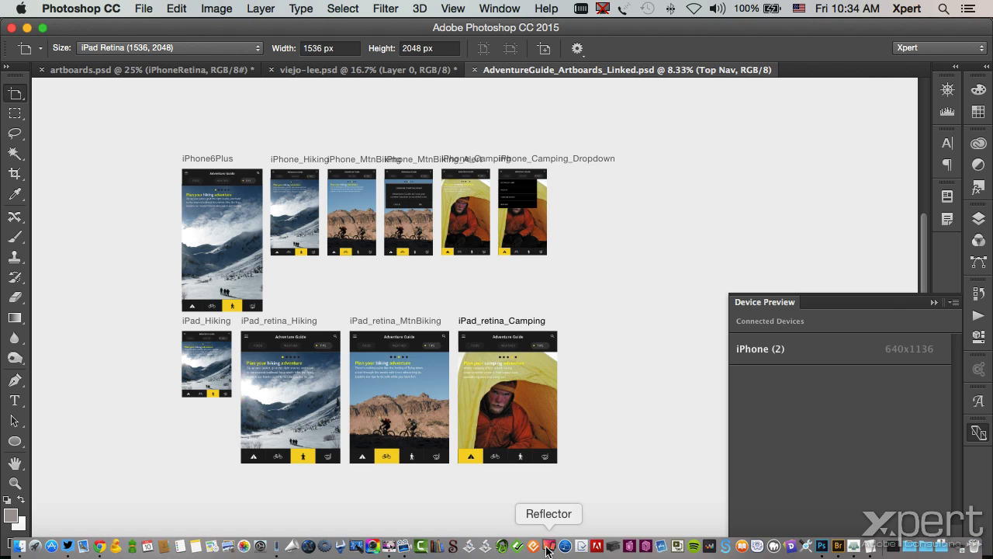
# Switch to viejo-lee.psd, try reopening it from the PS2015 folder, and revert it to its saved version
pyautogui.click(297, 70)
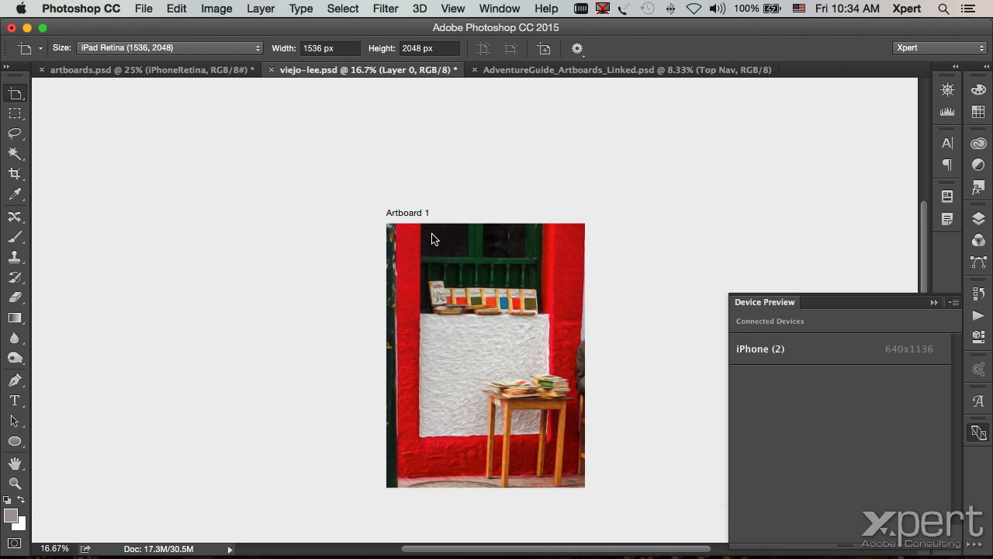
pyautogui.hscroll(5, 432, 238)
pyautogui.scroll(-3, 432, 238)
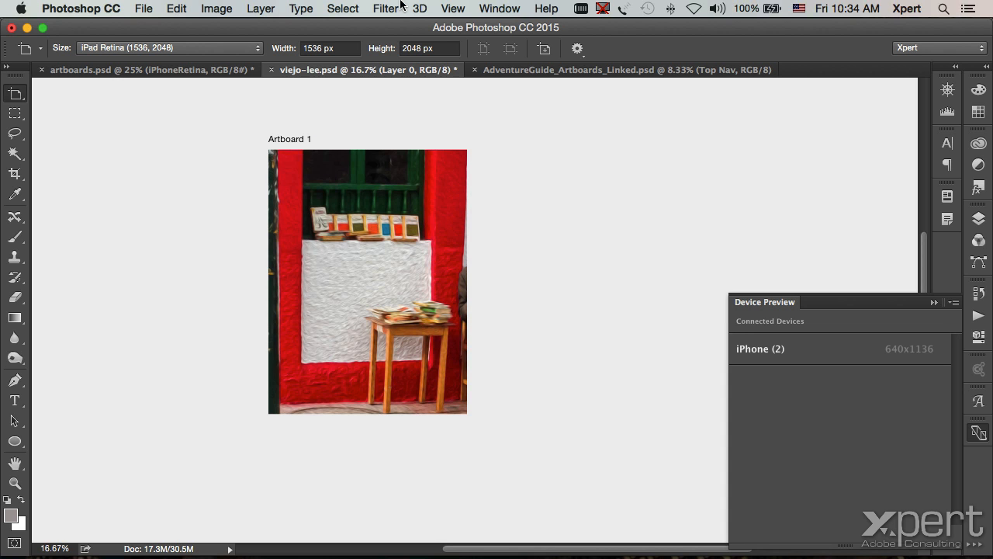
pyautogui.press('super+o')
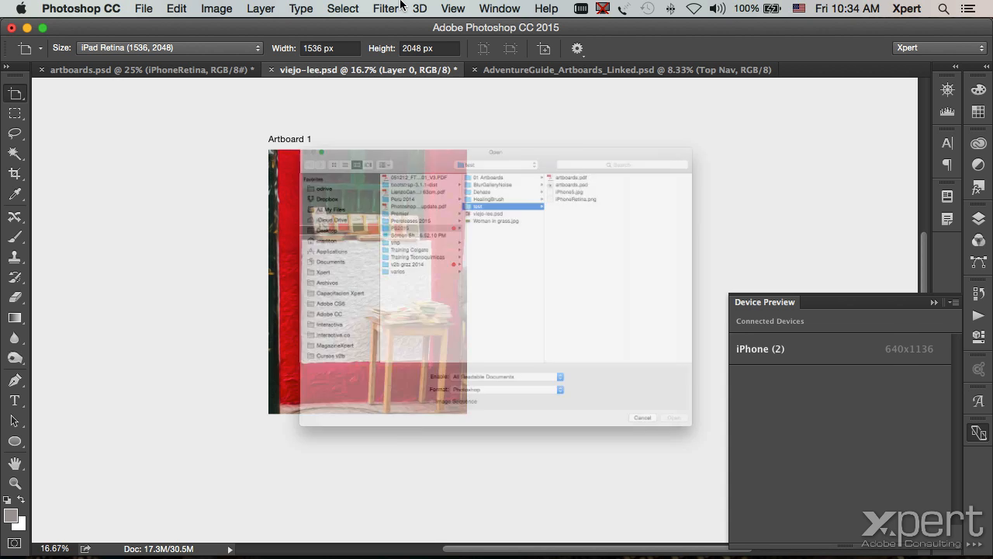
pyautogui.click(501, 146)
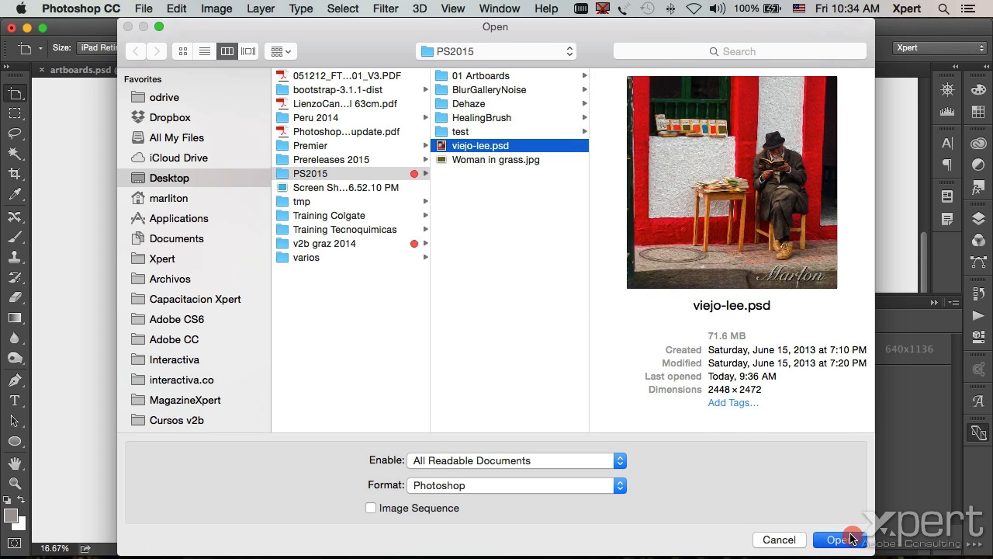
pyautogui.click(840, 539)
pyautogui.click(143, 9)
pyautogui.click(159, 198)
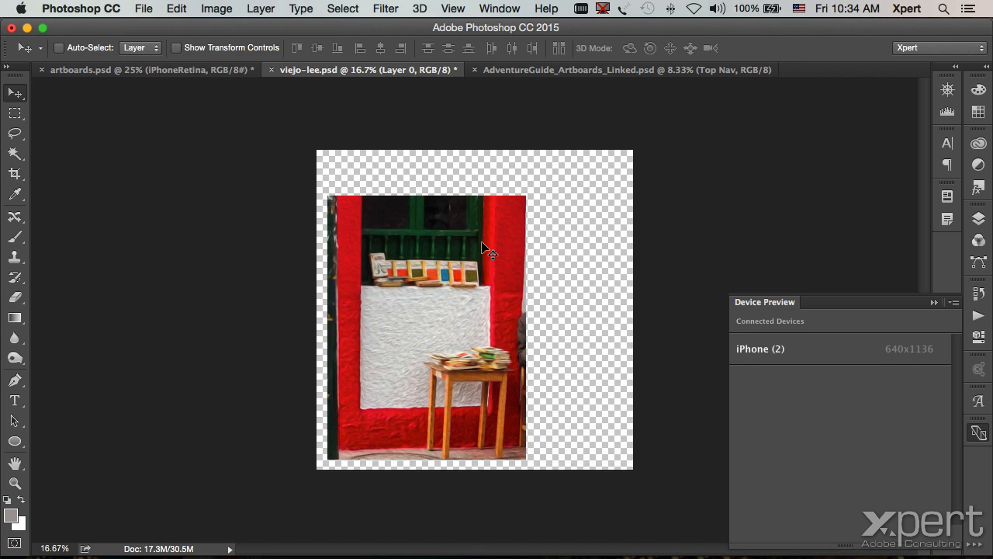
# Show the Glyphs panel and display the glyphs of the Apple Braille font
pyautogui.click(488, 7)
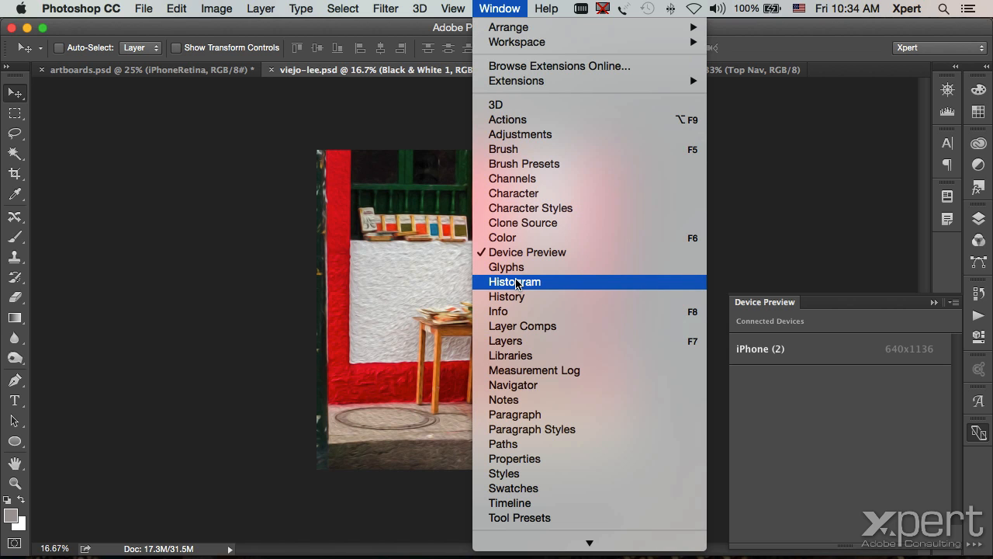
pyautogui.scroll(-2, 517, 284)
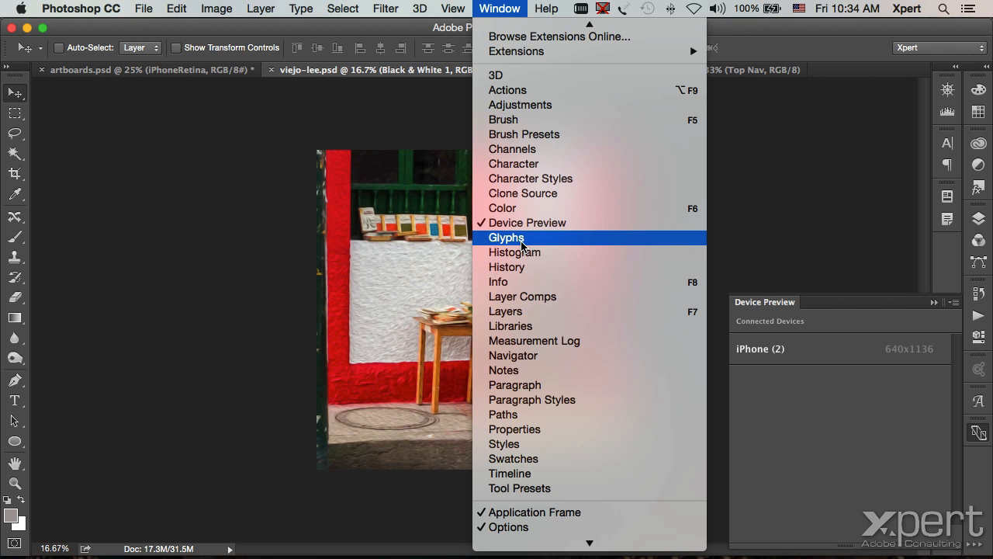
pyautogui.click(521, 245)
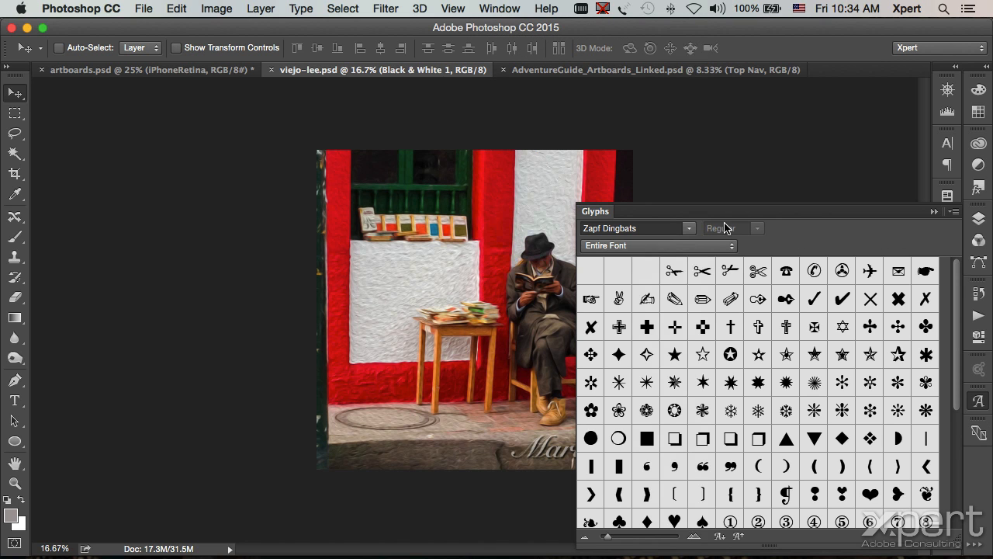
pyautogui.click(693, 228)
pyautogui.scroll(15, 693, 218)
pyautogui.scroll(5, 690, 179)
pyautogui.click(690, 165)
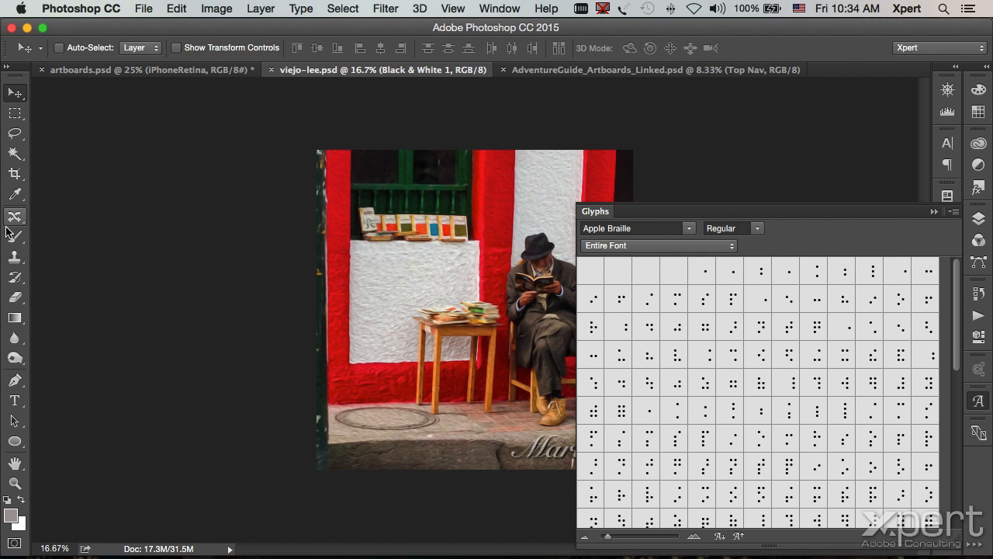
# Add the text "Xpert" over the row of books in Myriad Pro Regular at 72 pt
pyautogui.press('t')
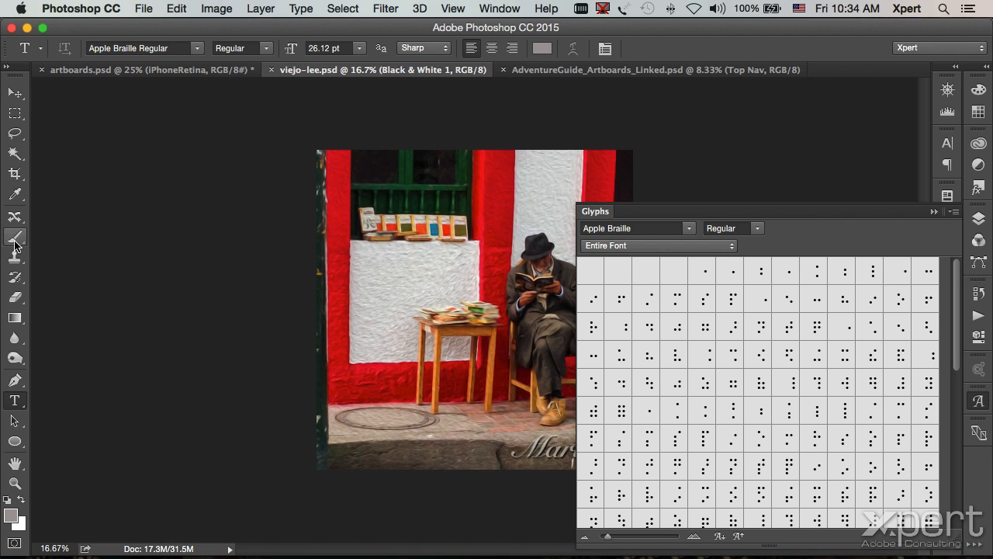
pyautogui.click(398, 222)
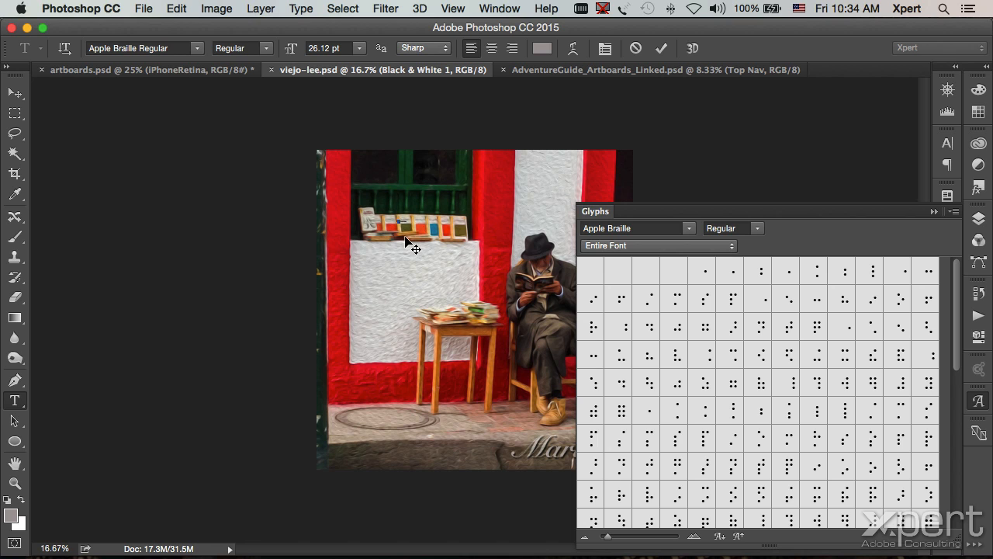
pyautogui.click(404, 223)
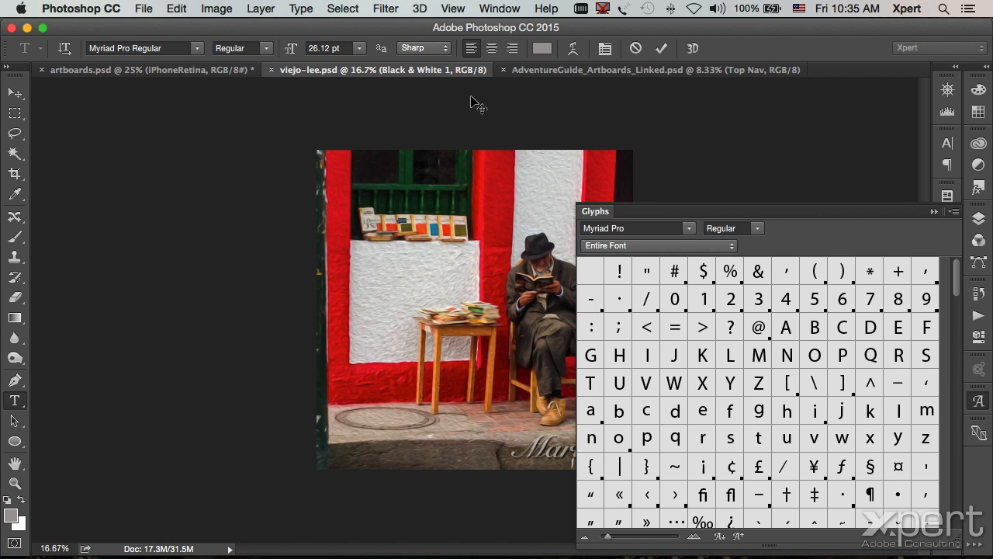
pyautogui.click(360, 48)
pyautogui.click(339, 234)
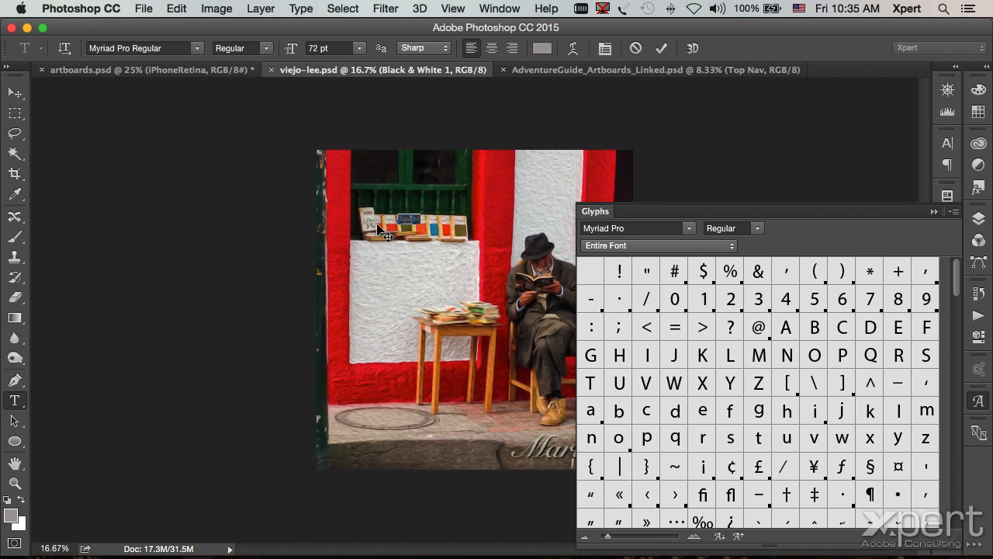
pyautogui.click(25, 97)
# Scale the Xpert text to about 783% and place it across the white wall above the table
pyautogui.hotkey('ctrl', 't')
pyautogui.moveTo(420, 225); pyautogui.dragTo(567, 293)
pyautogui.moveTo(473, 267); pyautogui.dragTo(417, 294)
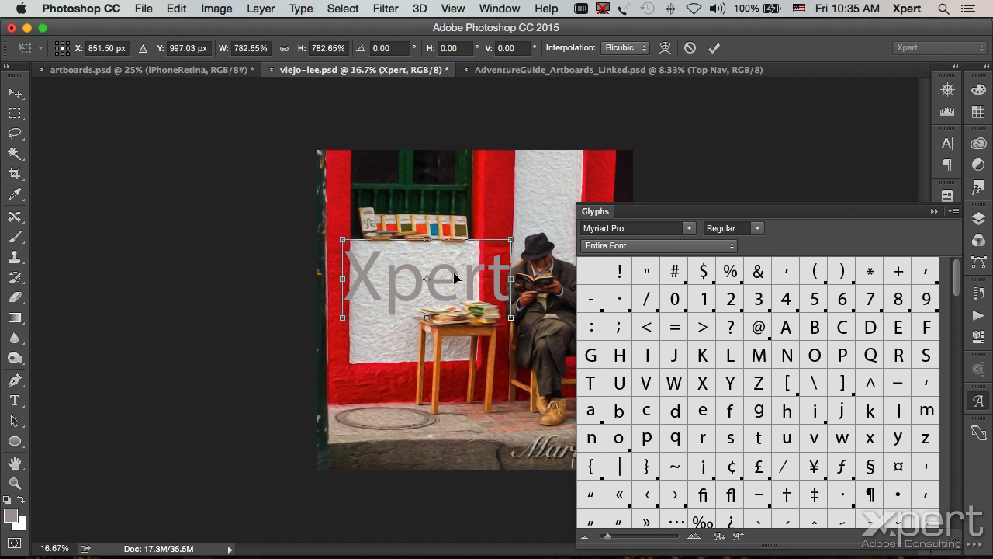
pyautogui.press('Return')
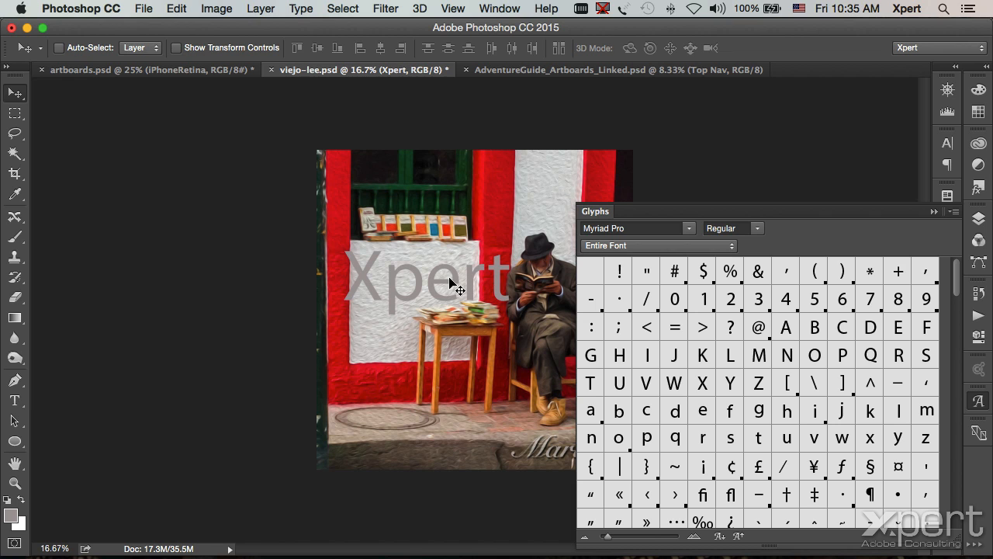
# Set the Xpert text colour to white, with brightness 100% and saturation 0%, and commit the edit
pyautogui.press('t')
pyautogui.doubleClick(427, 276)
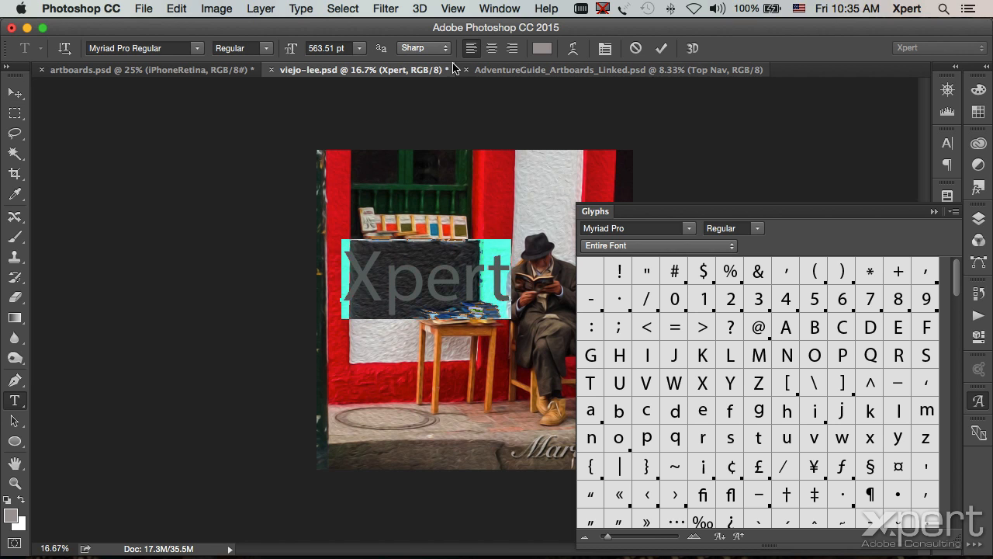
pyautogui.click(542, 49)
pyautogui.click(574, 277)
pyautogui.write('100')
pyautogui.click(574, 255)
pyautogui.write('0')
pyautogui.press('Return')
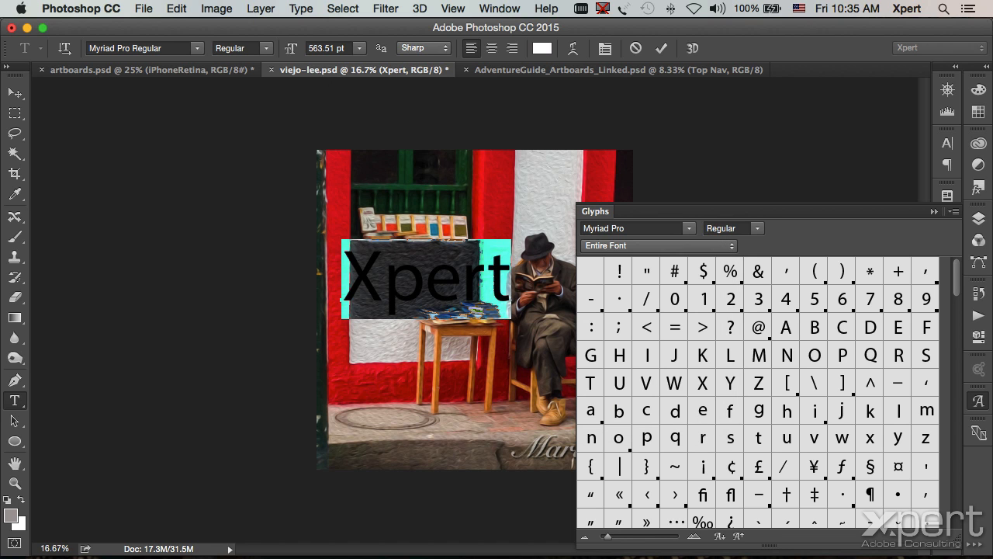
pyautogui.click(15, 92)
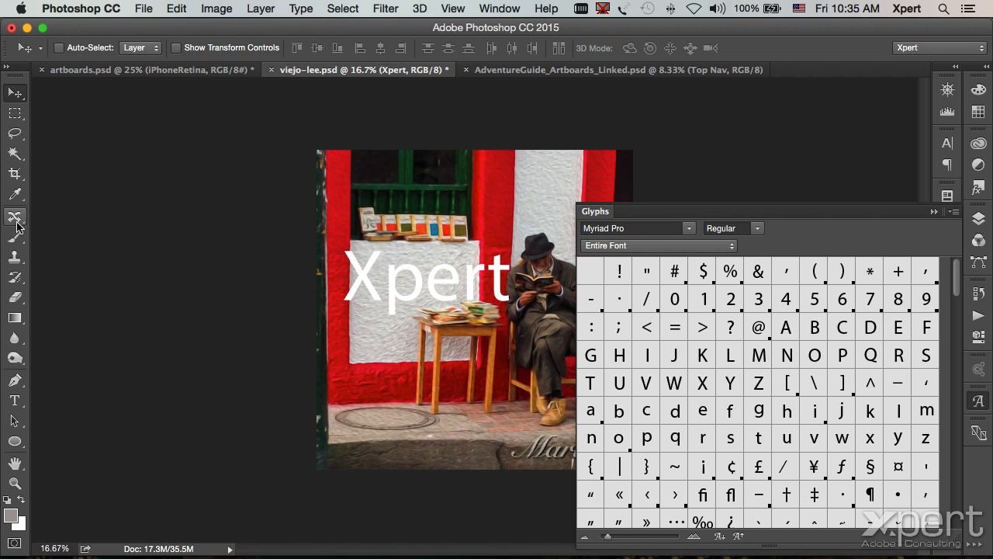
pyautogui.click(395, 292)
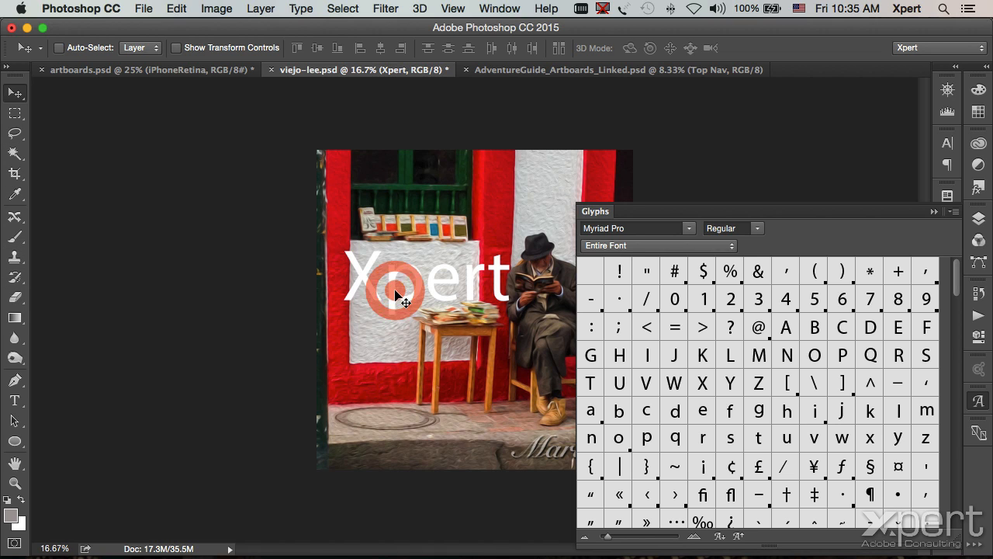
# Filter the Myriad Pro glyphs to Symbols and insert the © glyph at the end of the Xpert text
pyautogui.click(978, 218)
pyautogui.doubleClick(782, 247)
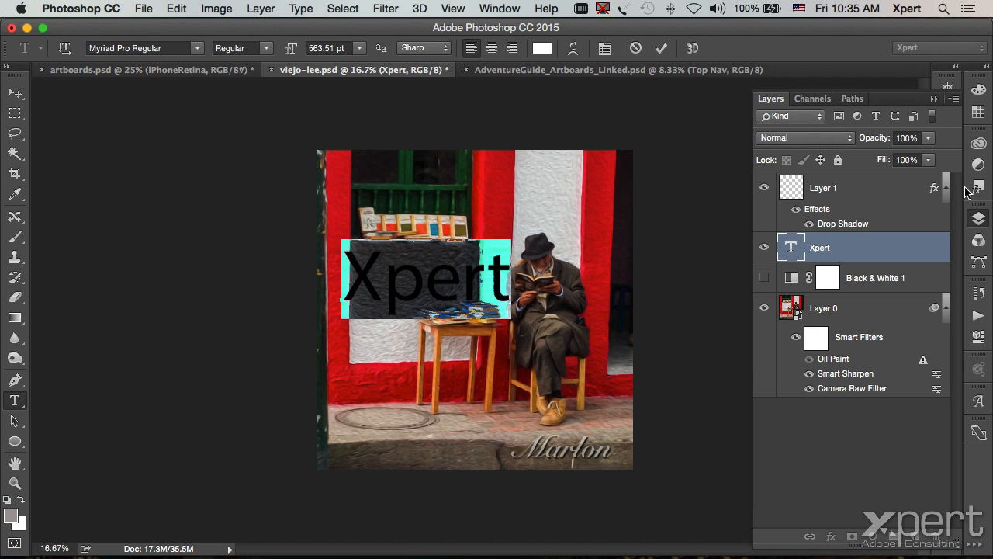
pyautogui.click(977, 402)
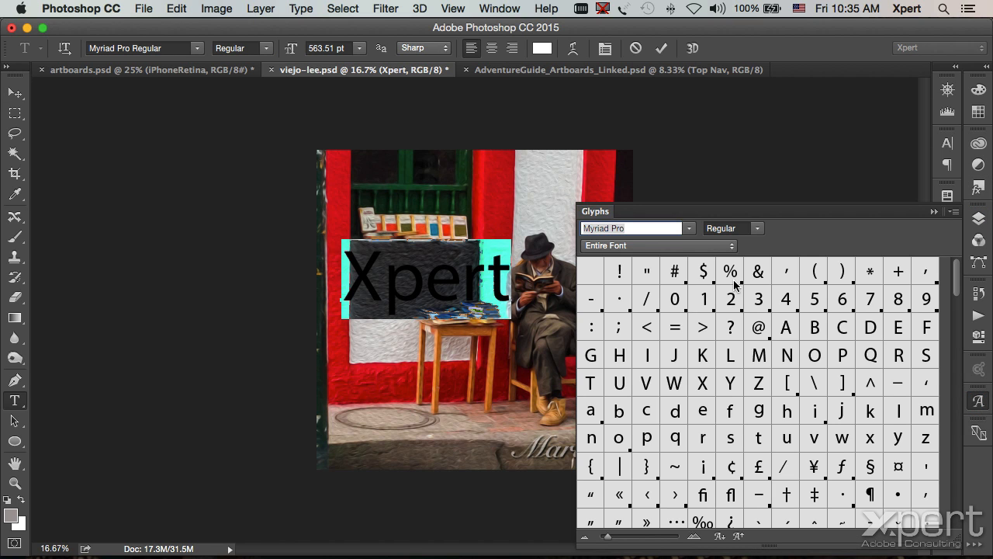
pyautogui.click(652, 247)
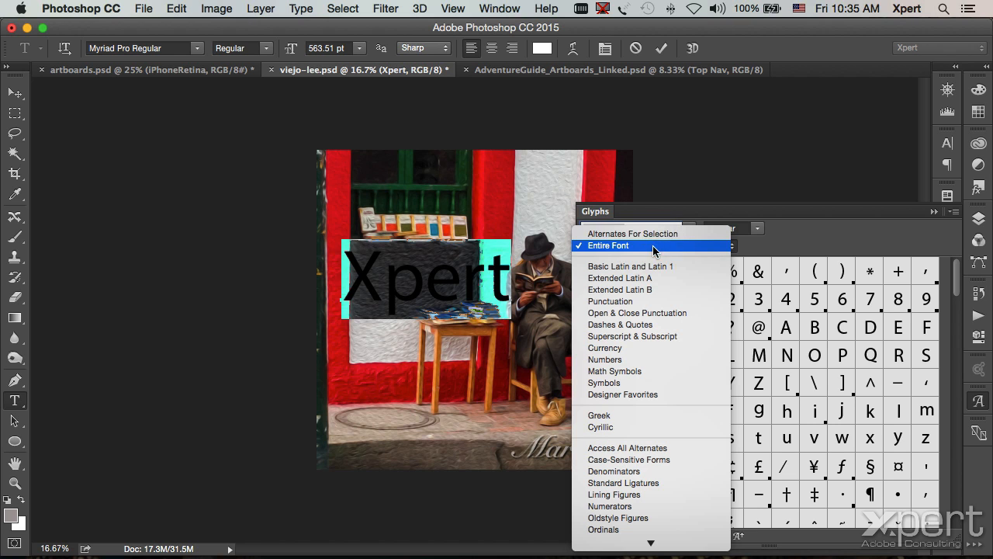
pyautogui.click(671, 382)
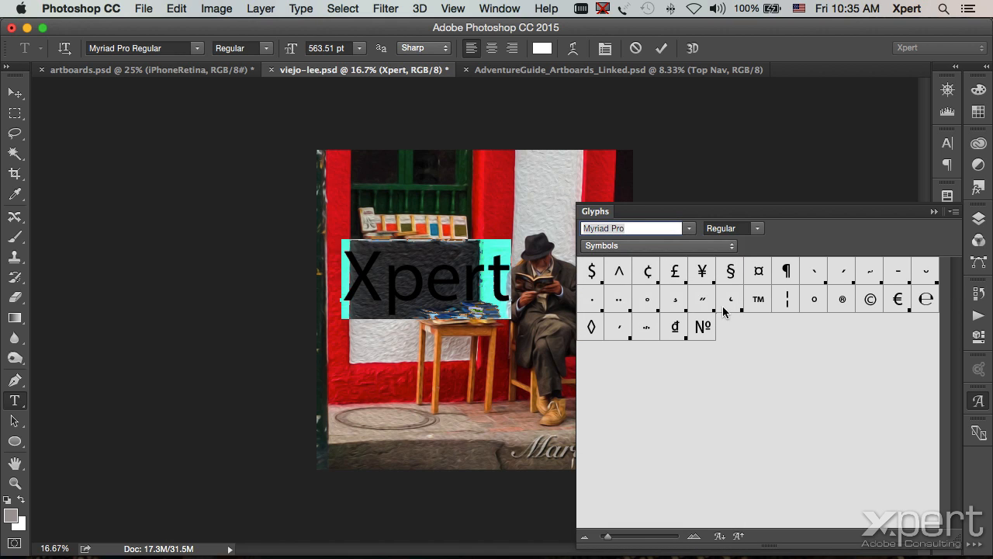
pyautogui.click(503, 263)
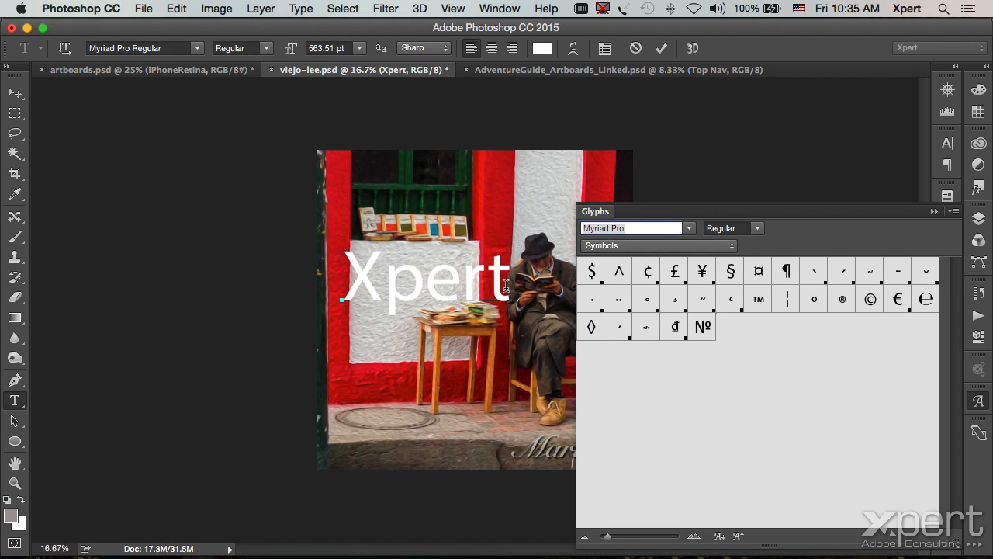
pyautogui.click(870, 299)
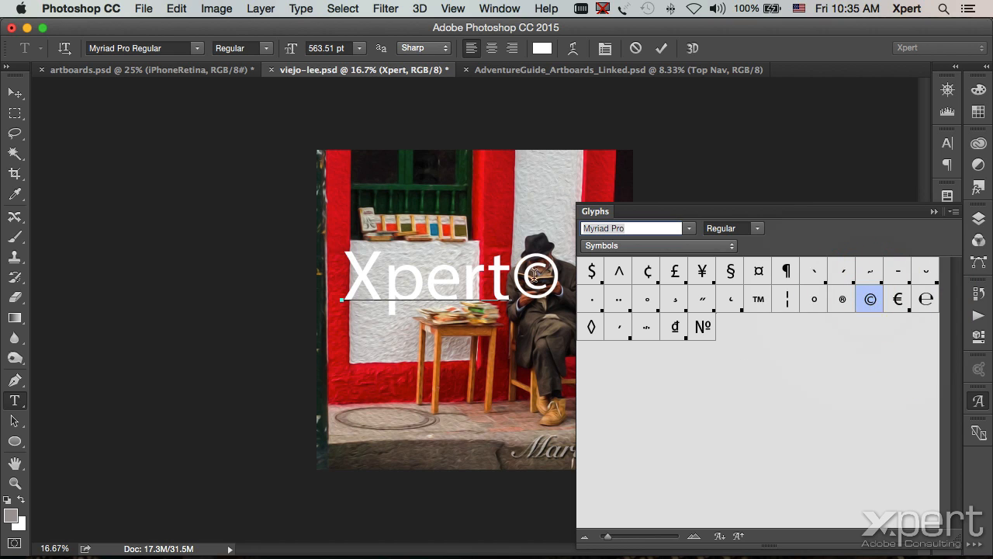
# Select the whole Xpert© text and change its font to Wingdings from the Glyphs panel
pyautogui.moveTo(510, 273); pyautogui.dragTo(354, 264)
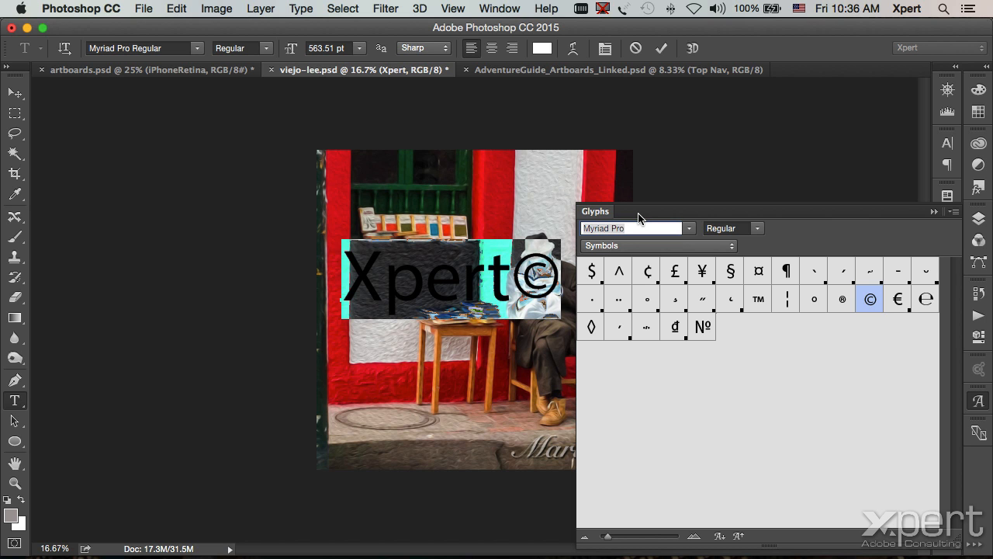
pyautogui.click(690, 228)
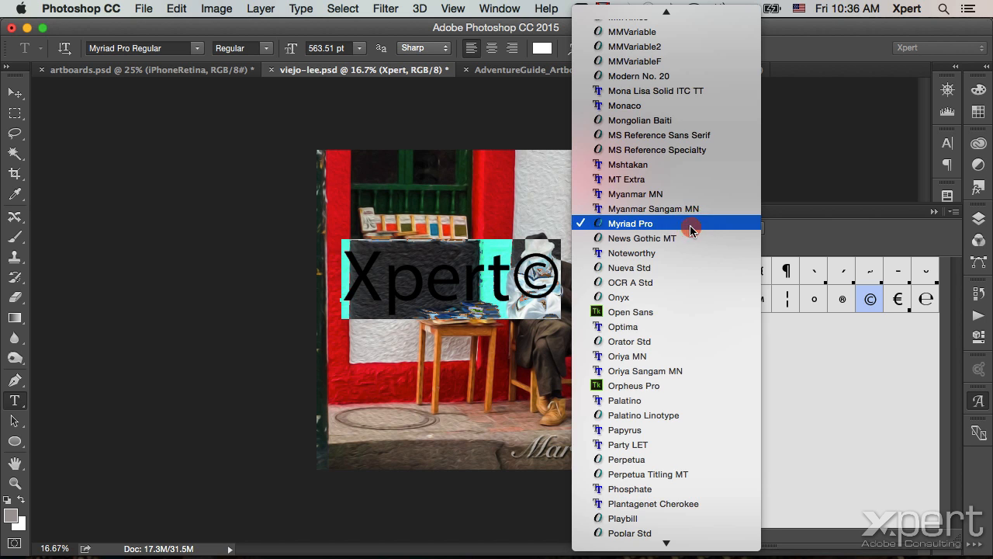
pyautogui.scroll(-10, 690, 226)
pyautogui.scroll(-15, 689, 231)
pyautogui.scroll(8, 690, 231)
pyautogui.scroll(12, 689, 230)
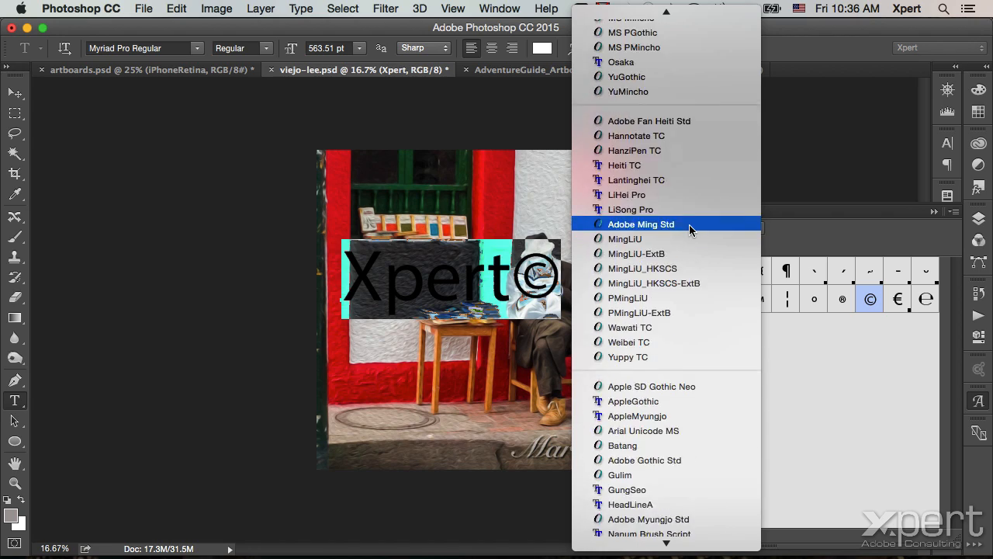
pyautogui.scroll(4, 690, 226)
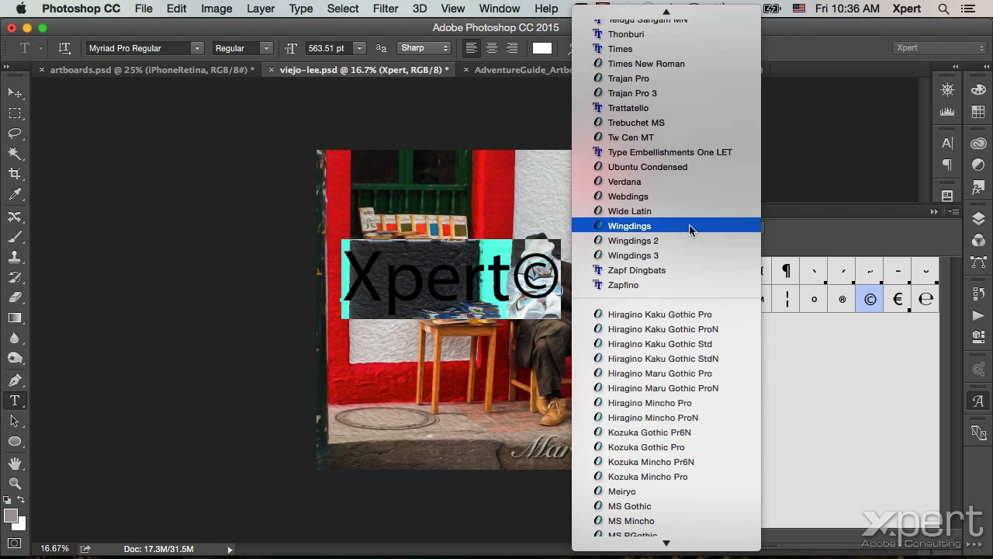
pyautogui.press('Escape')
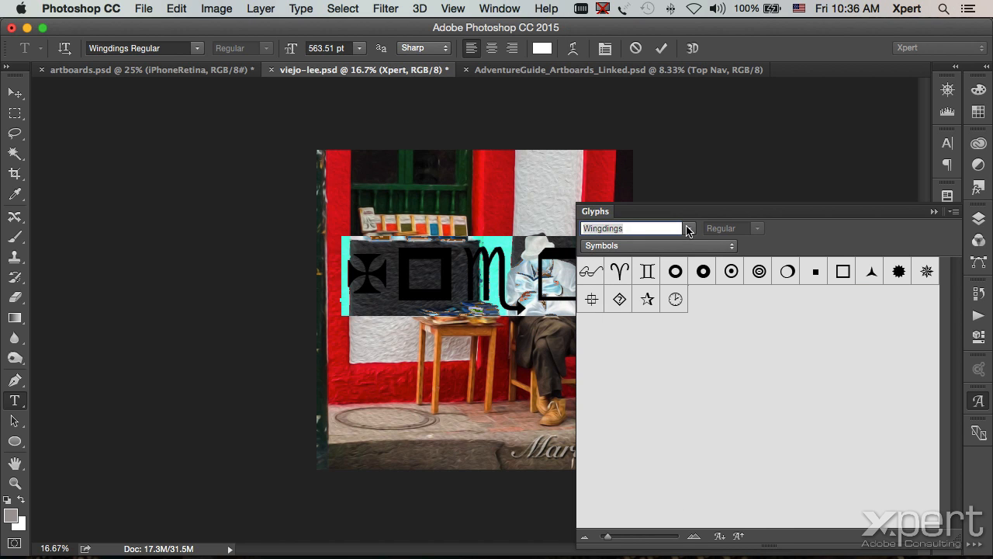
# Show the entire Wingdings font and replace all the selected text with the Taurus glyph
pyautogui.click(646, 245)
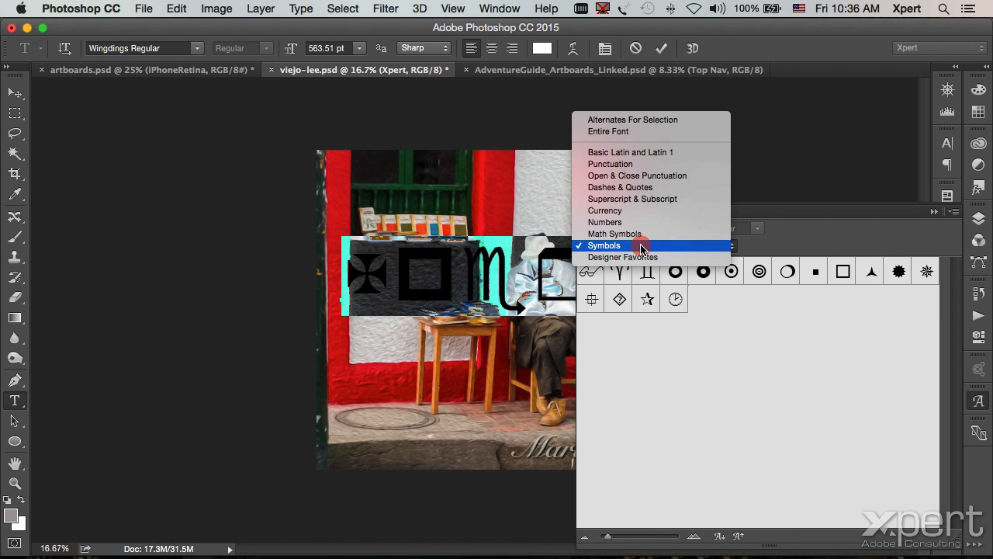
pyautogui.click(640, 132)
pyautogui.scroll(-2, 836, 347)
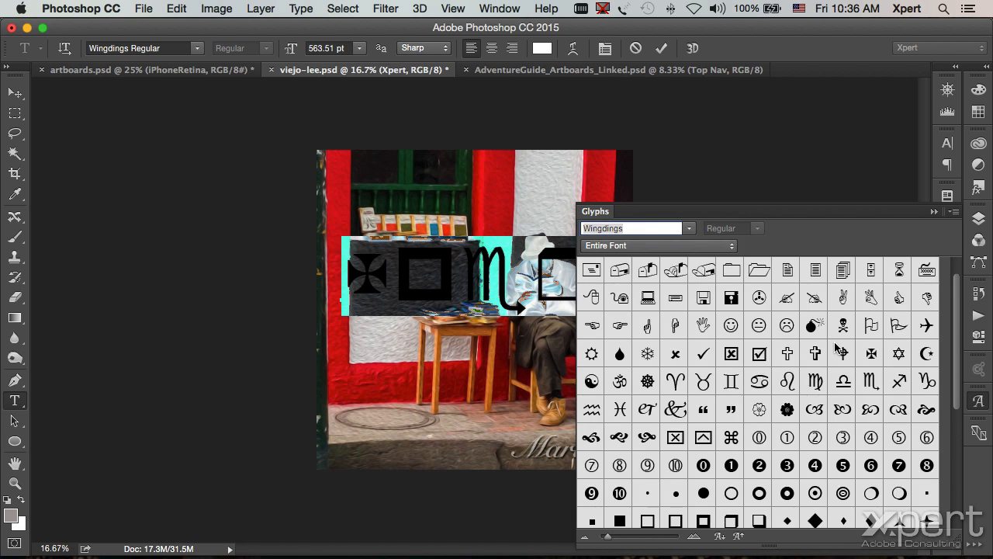
pyautogui.scroll(-4, 835, 347)
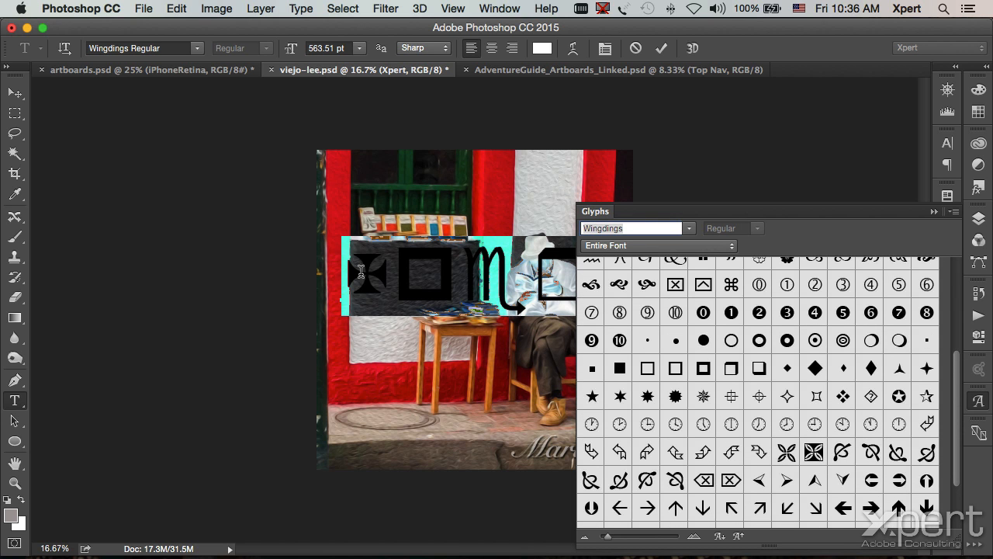
pyautogui.click(361, 271)
pyautogui.doubleClick(360, 271)
pyautogui.scroll(2, 768, 388)
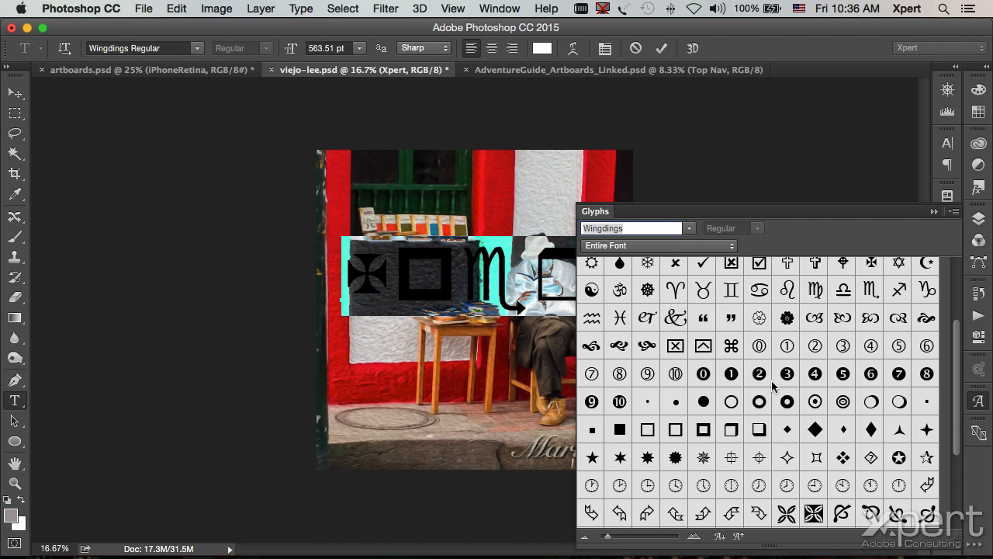
pyautogui.doubleClick(703, 289)
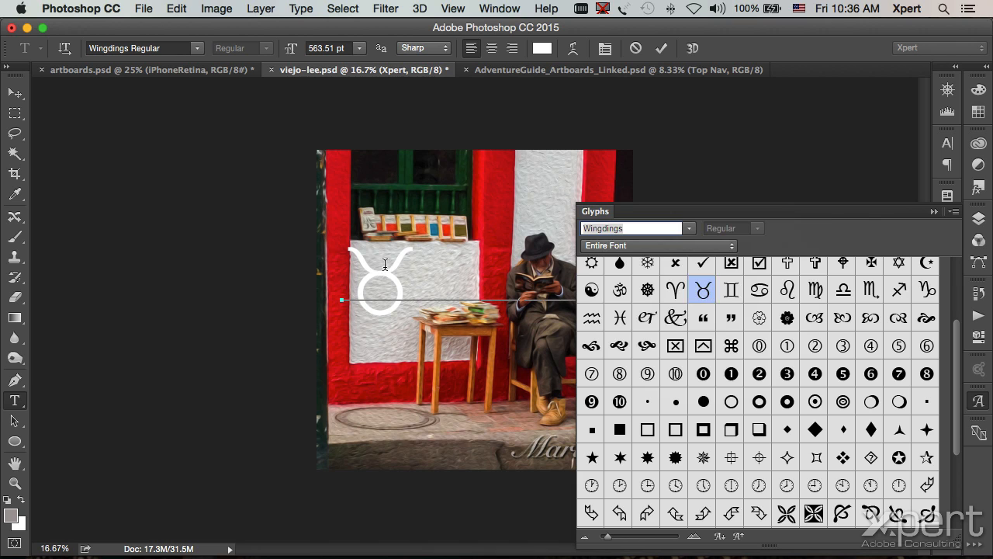
# Close the Glyphs panel and scale the Taurus symbol to about 302.5% across the centre of the photo
pyautogui.doubleClick(381, 279)
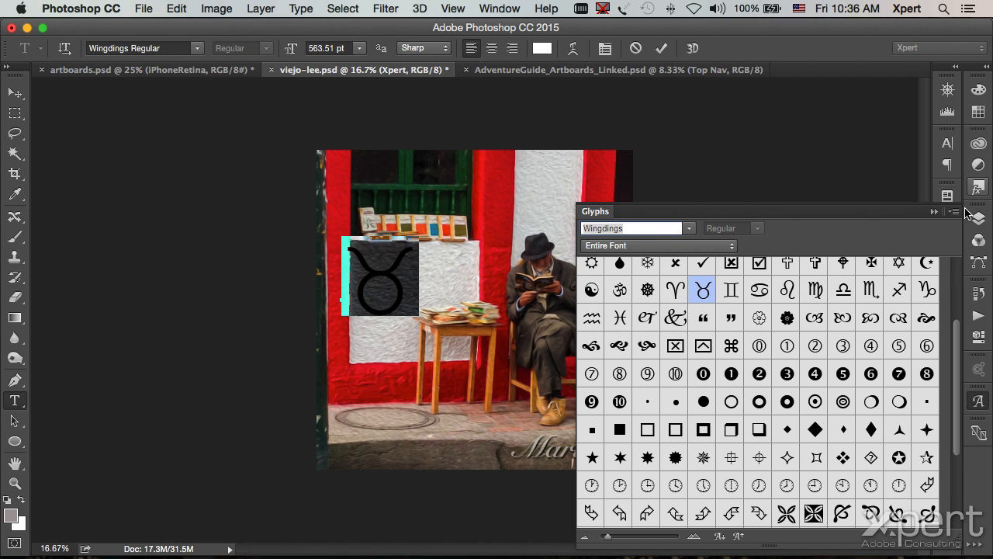
pyautogui.click(980, 402)
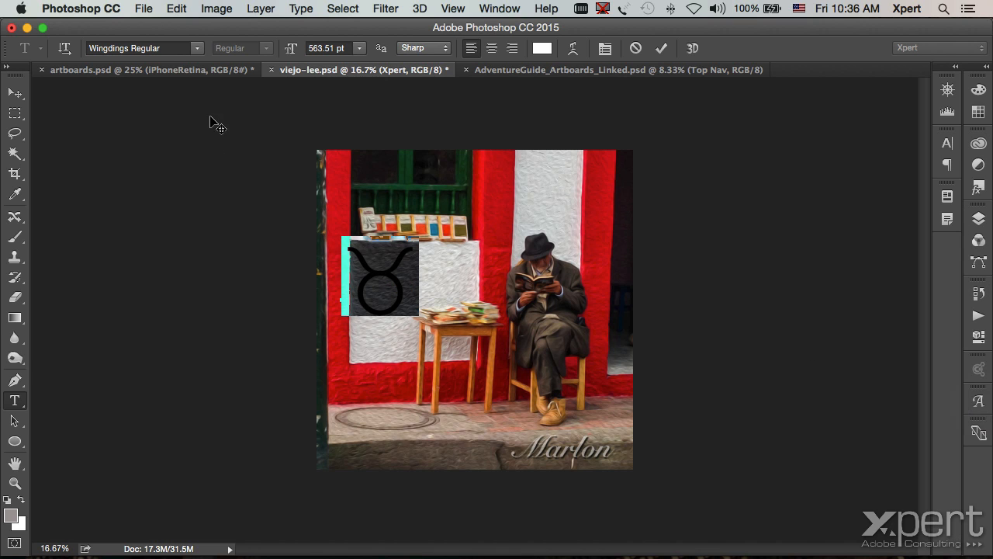
pyautogui.click(15, 92)
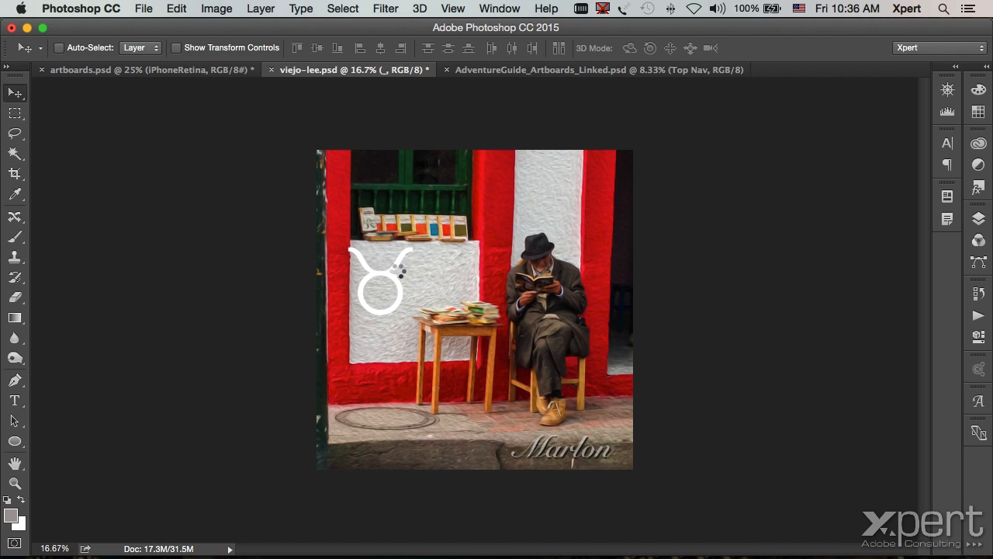
pyautogui.moveTo(386, 274); pyautogui.dragTo(404, 200)
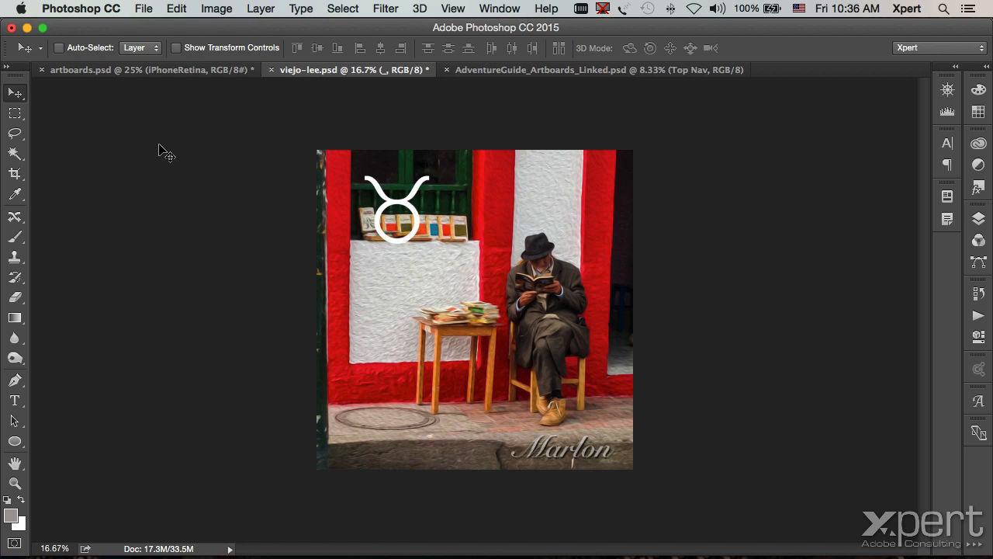
pyautogui.press('super+t')
pyautogui.moveTo(435, 242); pyautogui.dragTo(570, 423)
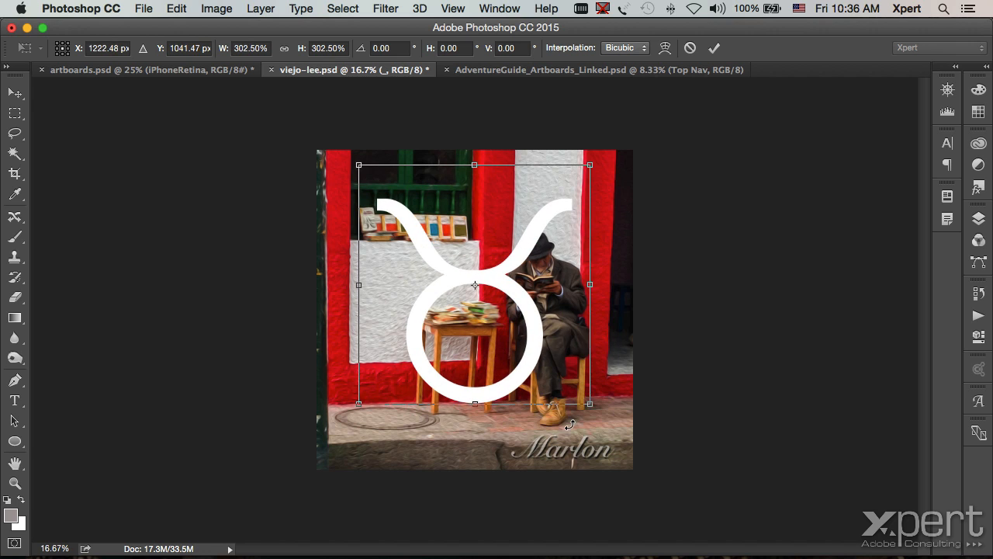
pyautogui.press('Return')
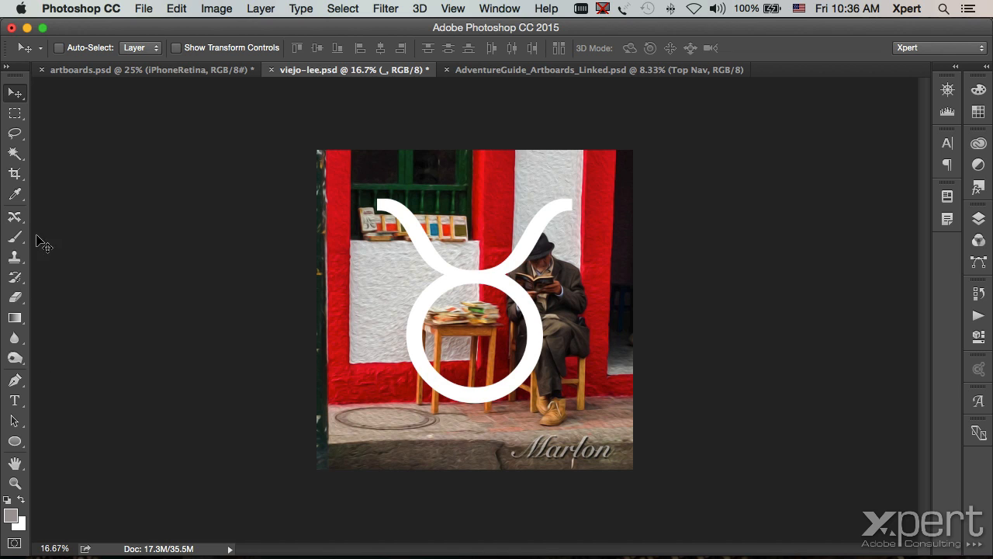
# Recolour the Taurus symbol bright red and shift it slightly up and to the left on the photo
pyautogui.press('y')
pyautogui.click(15, 194)
pyautogui.click(17, 171)
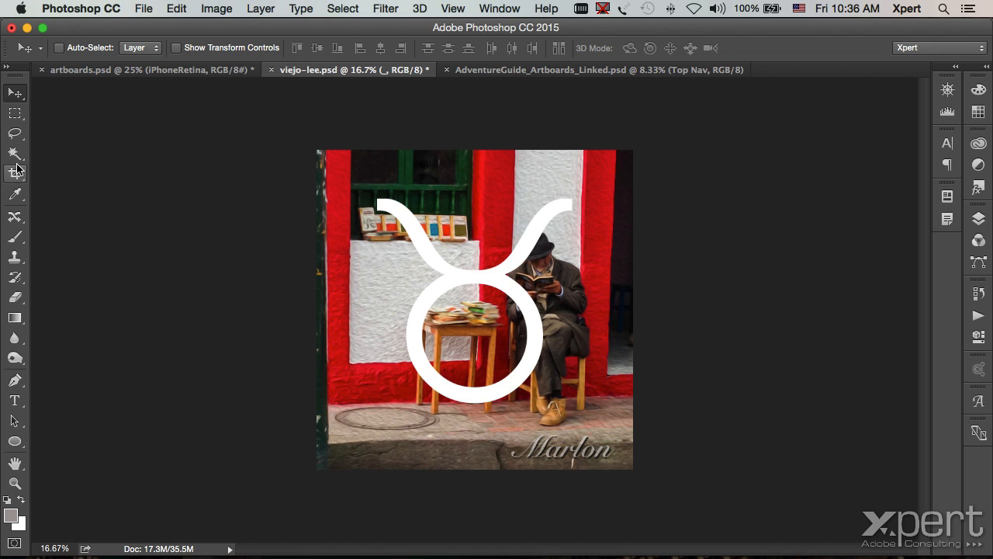
pyautogui.click(15, 400)
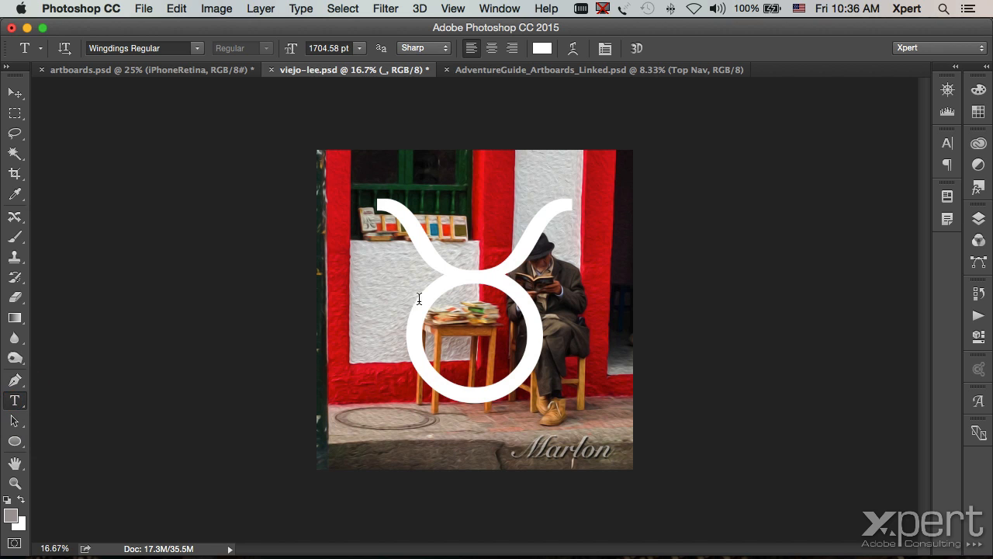
pyautogui.doubleClick(544, 295)
pyautogui.click(542, 48)
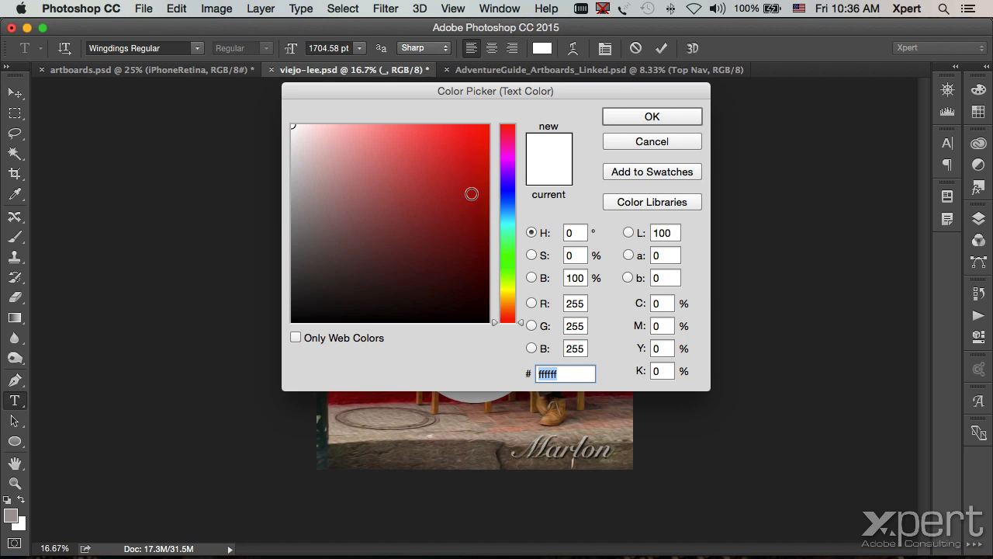
pyautogui.click(478, 138)
pyautogui.click(651, 116)
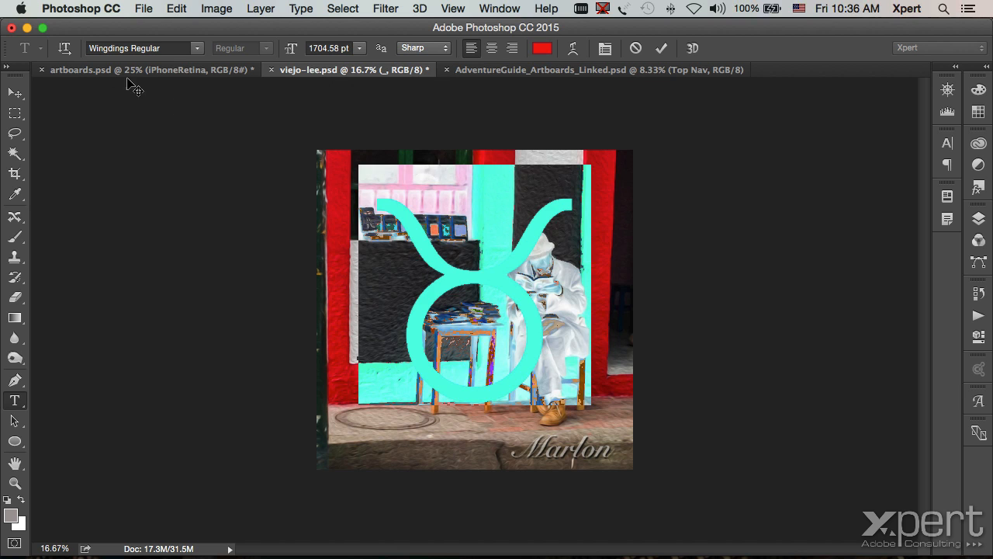
pyautogui.click(14, 94)
pyautogui.moveTo(517, 281)
pyautogui.mouseDown()
pyautogui.moveTo(435, 264)
pyautogui.moveTo(509, 271)
pyautogui.mouseUp()
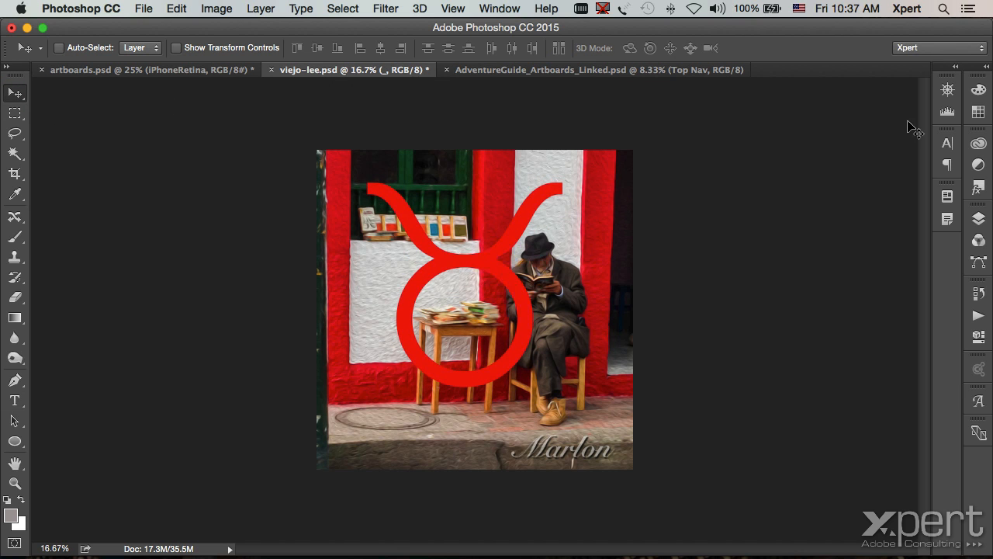
# Create a new Creative Cloud library named PS2015
pyautogui.click(979, 143)
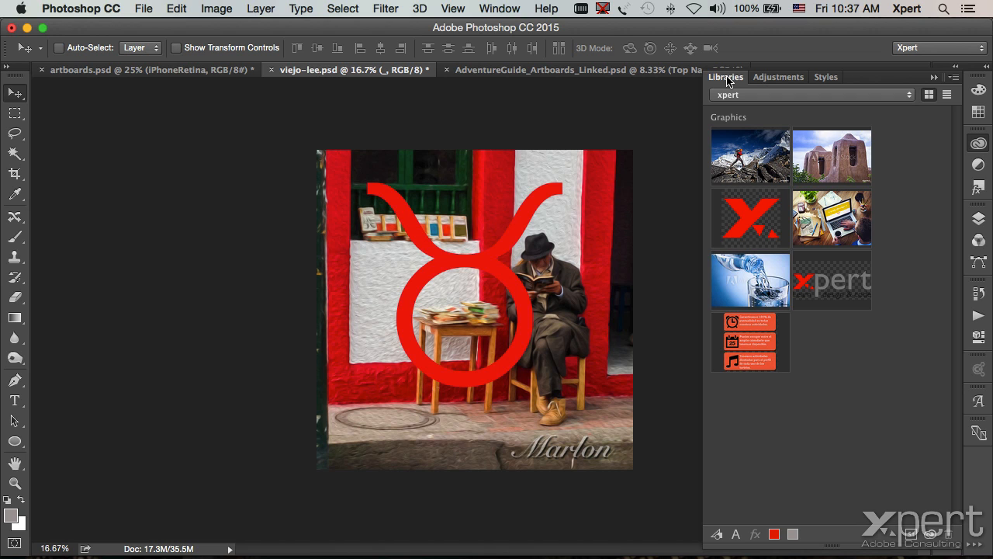
pyautogui.click(766, 96)
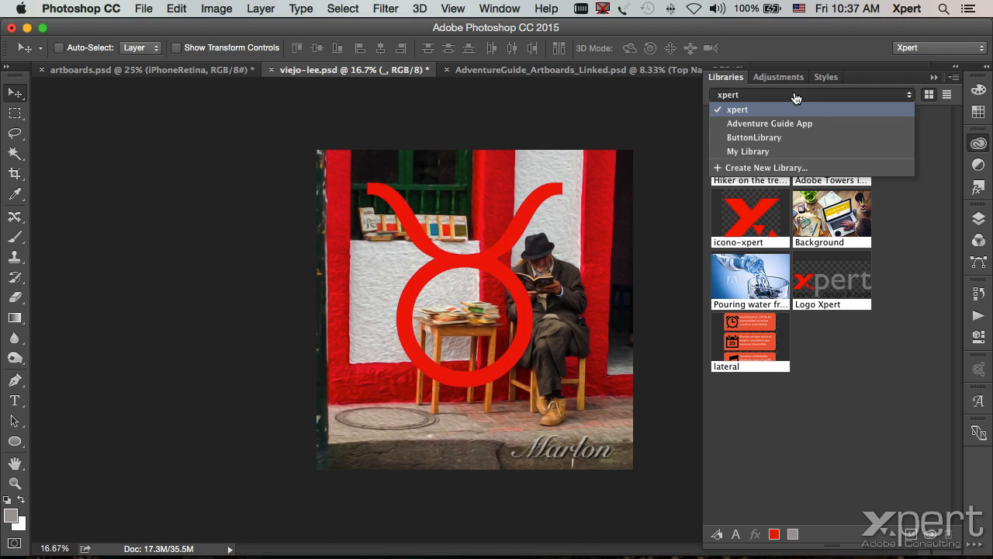
pyautogui.click(774, 169)
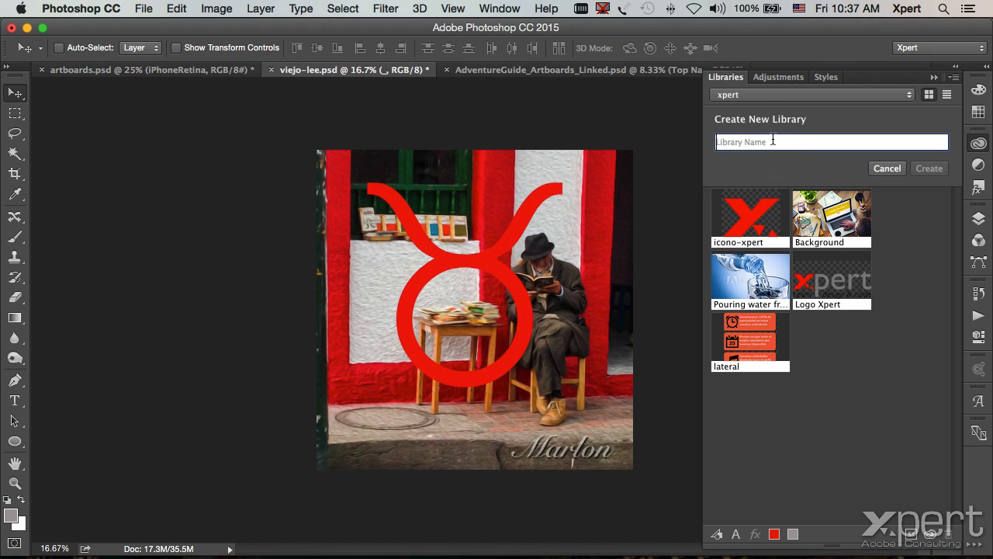
pyautogui.write('PS2015')
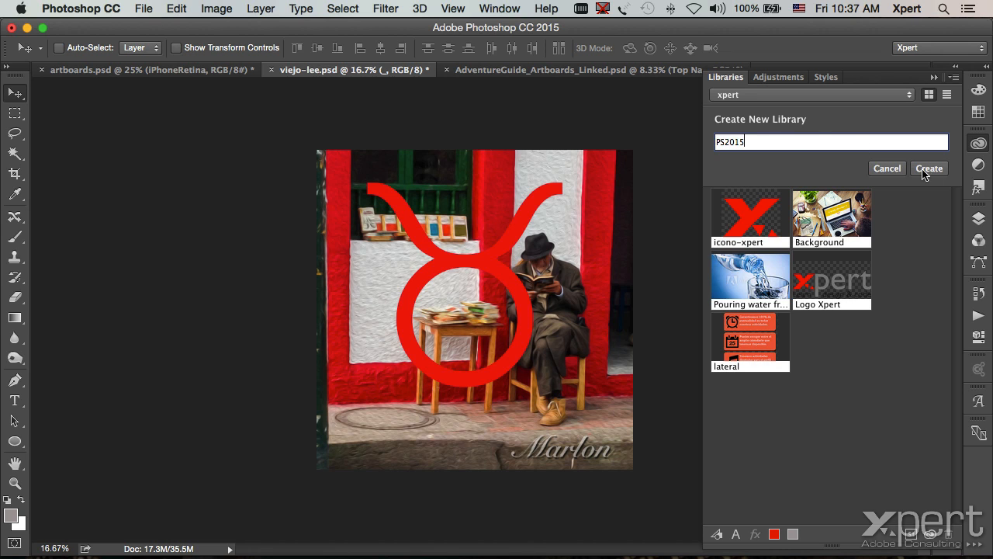
pyautogui.click(923, 172)
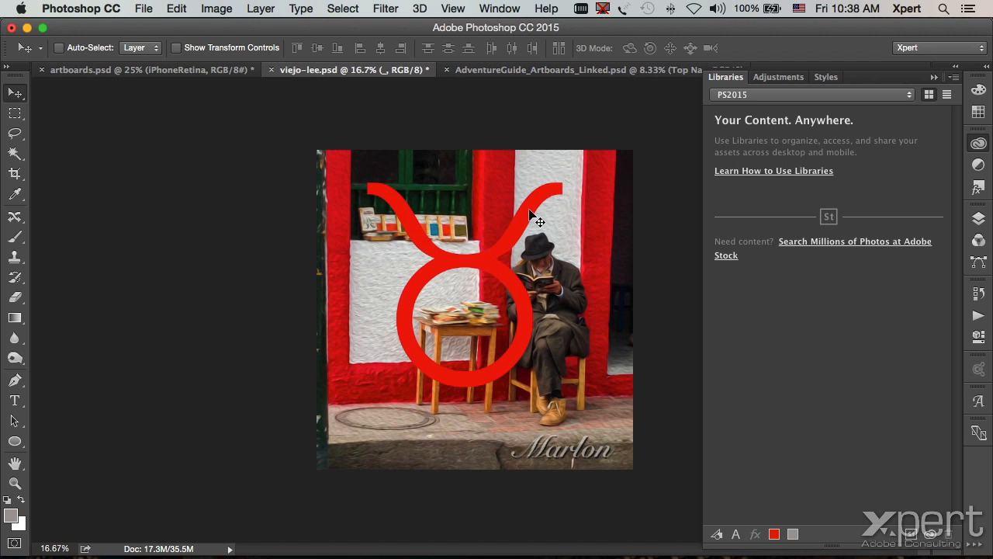
# Add the red Taurus symbol from the photo to the PS2015 library as a graphic and check its source layer
pyautogui.moveTo(512, 226); pyautogui.dragTo(787, 314)
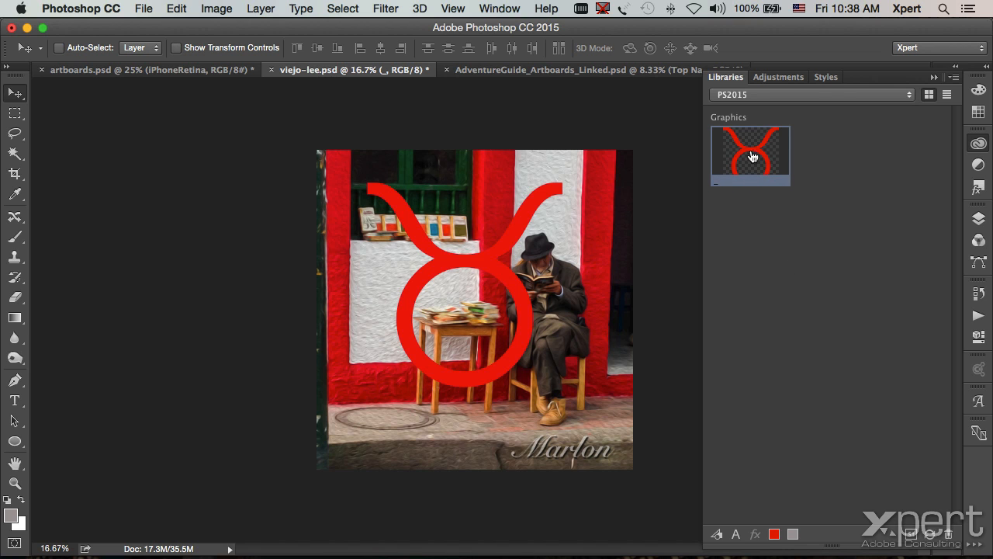
pyautogui.click(980, 219)
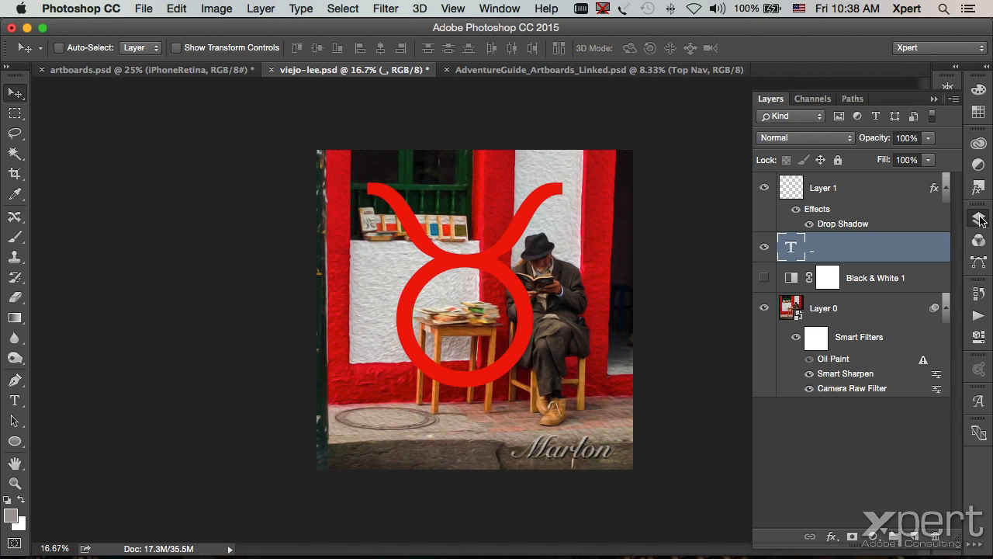
pyautogui.click(979, 145)
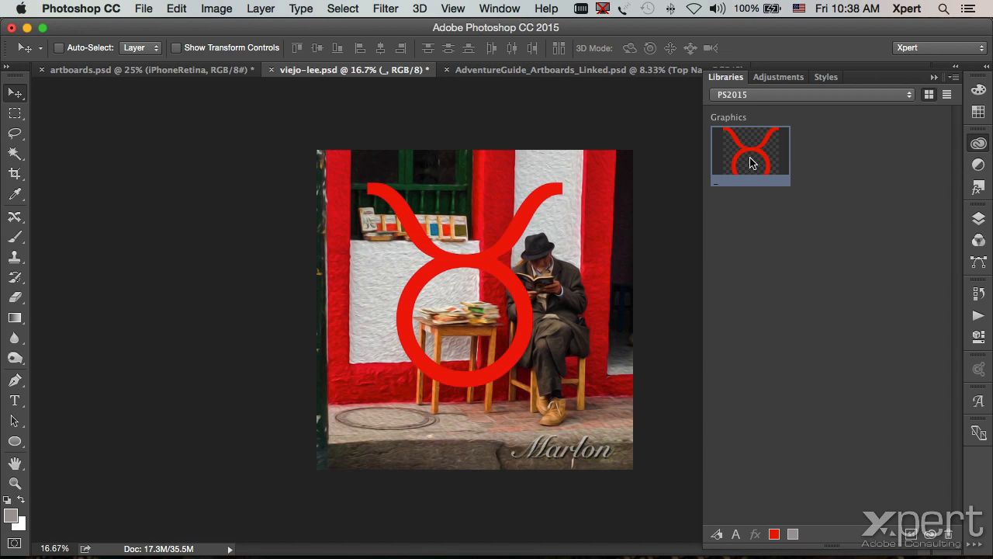
# Switch to Illustrator and create a new 960 x 560 px document with the Web profile
pyautogui.press('super+space')
pyautogui.write('ill')
pyautogui.press('Return')
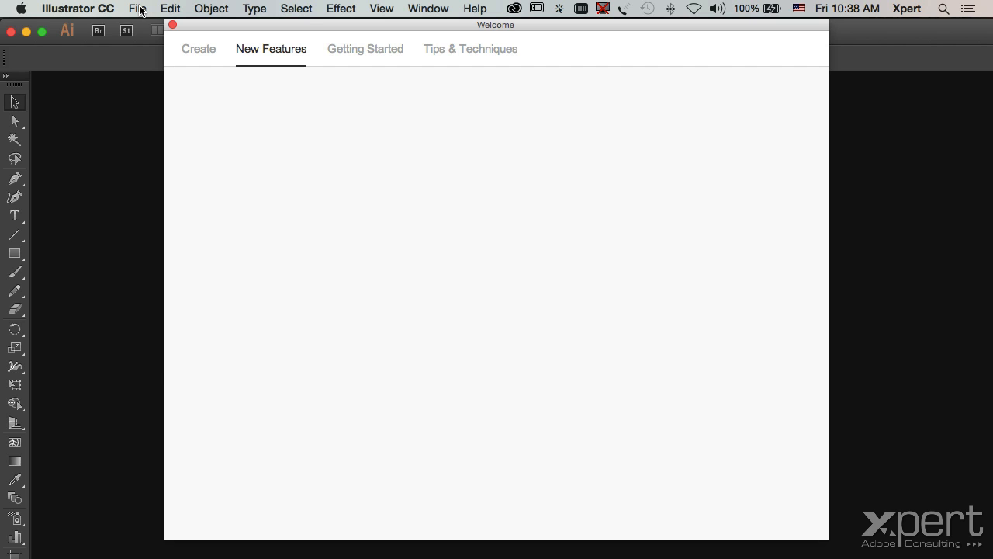
pyautogui.click(141, 11)
pyautogui.click(155, 25)
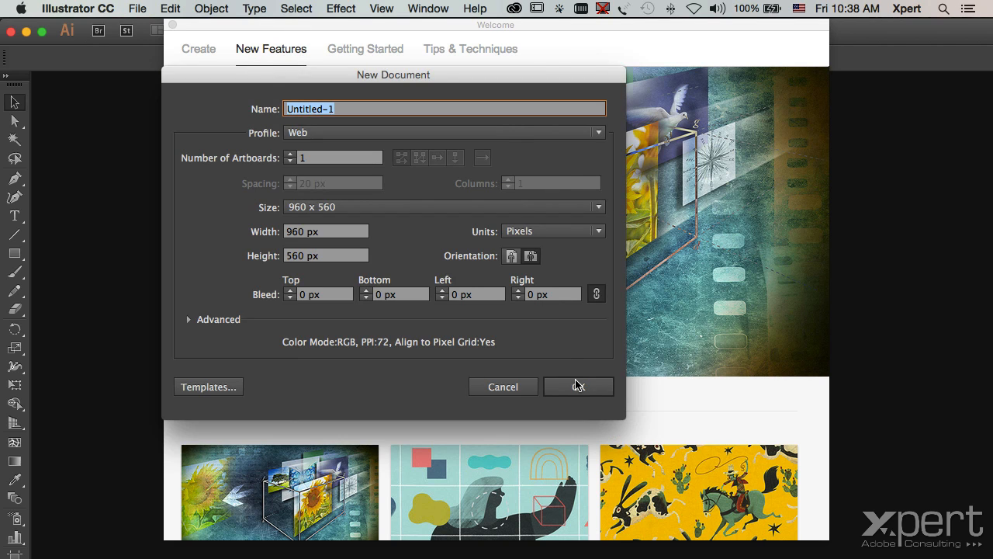
pyautogui.click(575, 385)
# Show the Libraries panel with the window enlarged to full size and display the PS2015 library
pyautogui.click(412, 7)
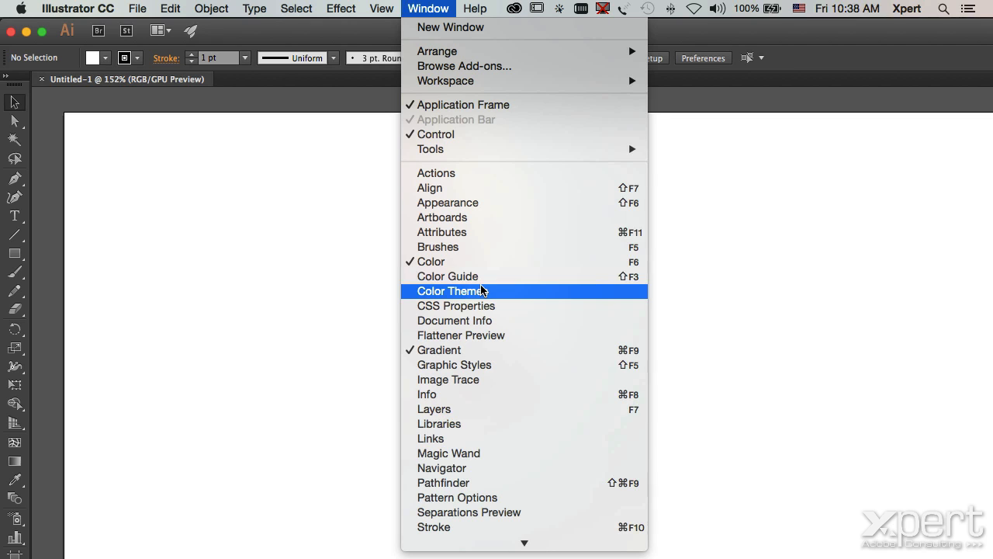
pyautogui.click(468, 425)
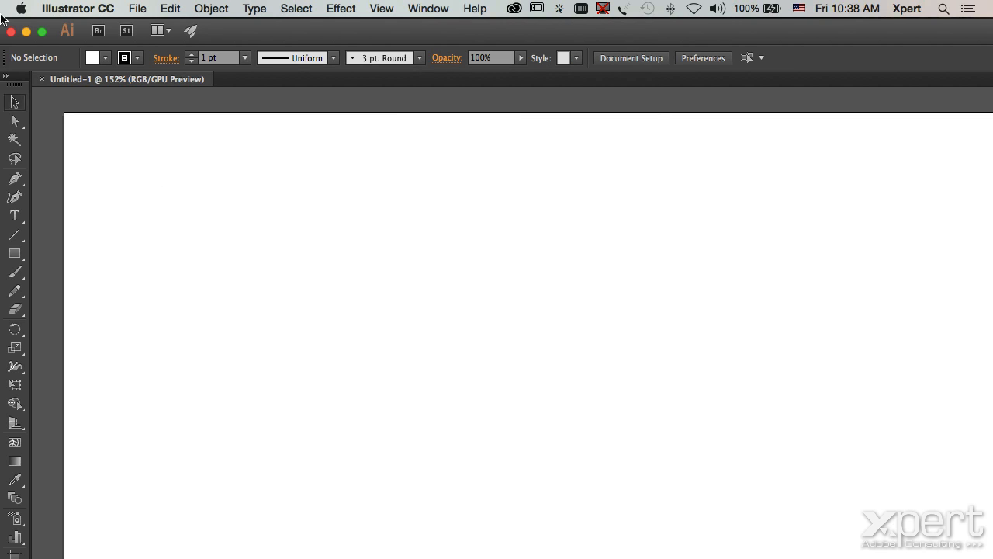
pyautogui.click(42, 32)
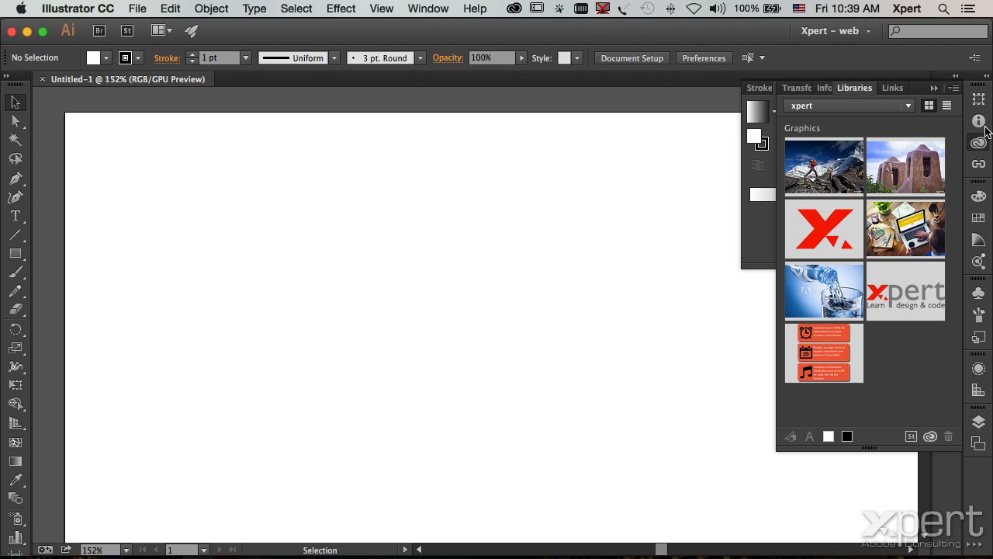
pyautogui.click(852, 107)
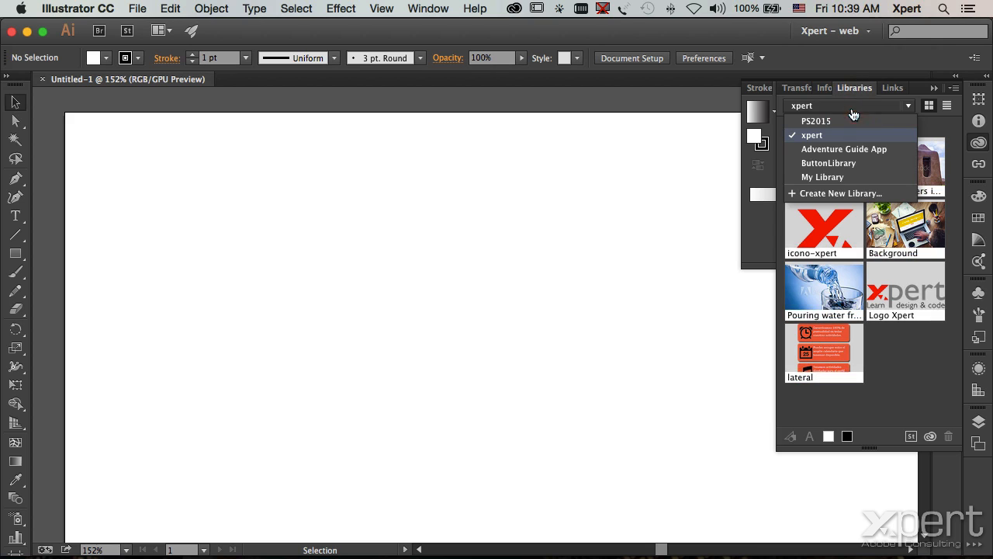
pyautogui.click(844, 122)
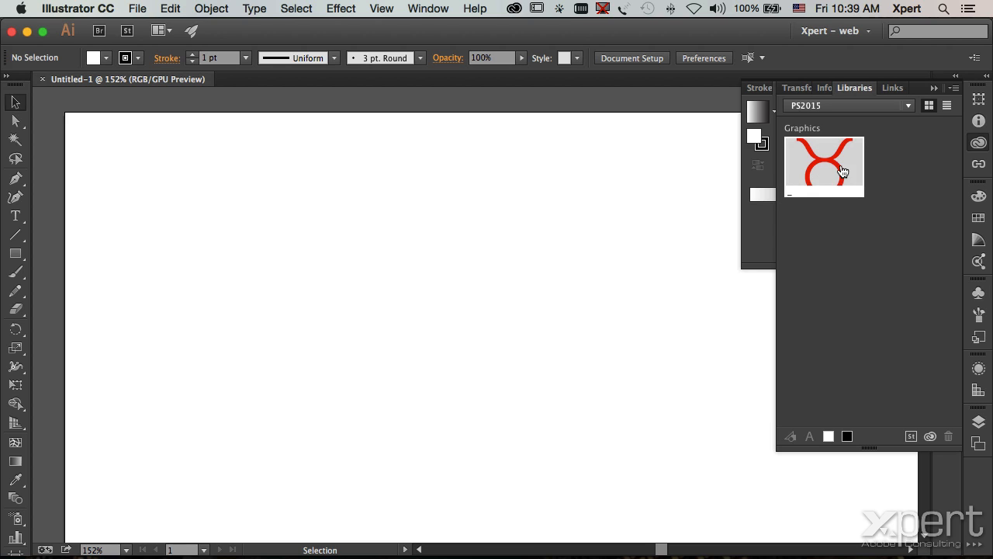
# Place the Taurus graphic from the PS2015 library in the document and scale it down to about half the artboard's width
pyautogui.moveTo(824, 161); pyautogui.dragTo(199, 219)
pyautogui.moveTo(298, 184); pyautogui.dragTo(601, 433)
pyautogui.press('super+minus')
pyautogui.press('super+minus')
pyautogui.press('super+minus')
pyautogui.press('super+minus')
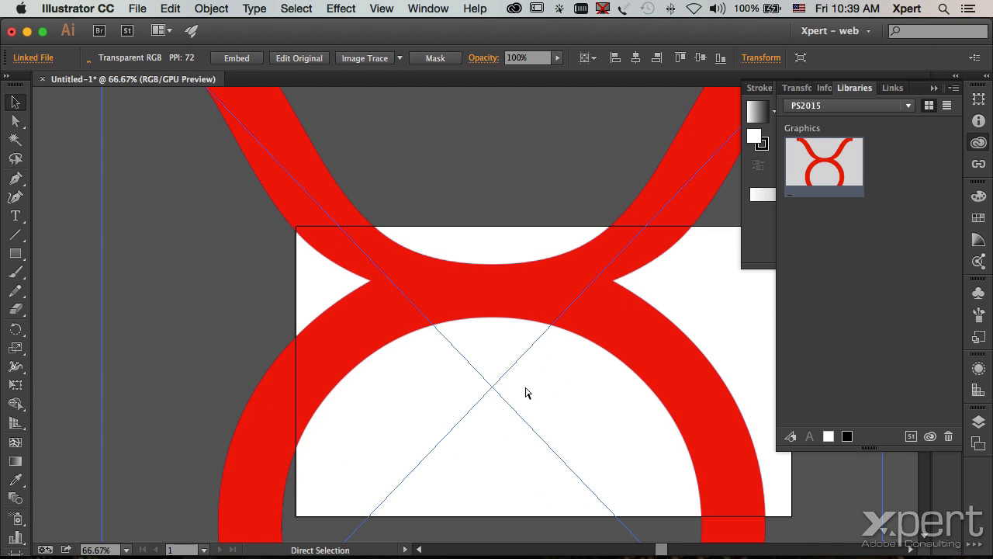
pyautogui.moveTo(289, 146); pyautogui.dragTo(525, 416)
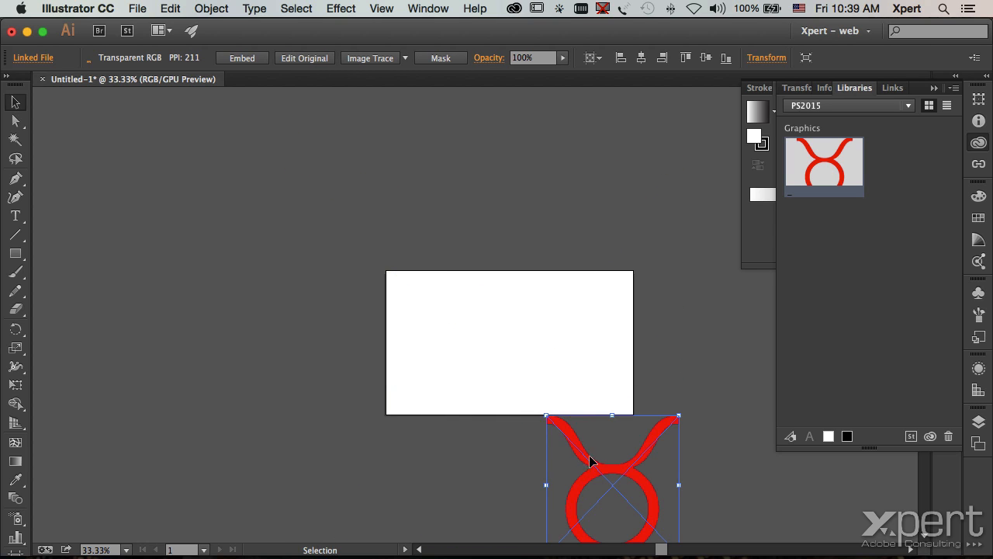
# Move the linked red Taurus symbol onto the artboard and delete it
pyautogui.moveTo(587, 468); pyautogui.dragTo(462, 297)
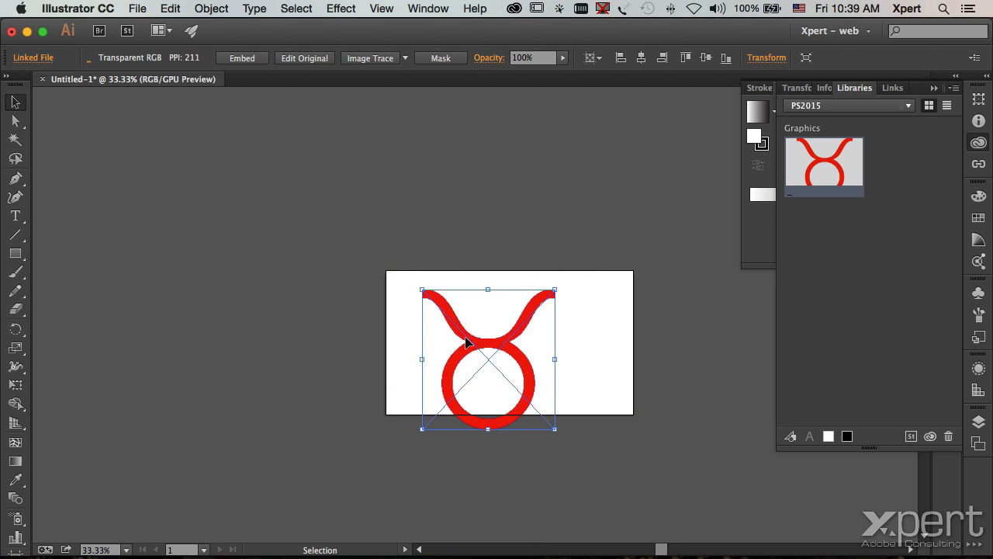
pyautogui.press('Return')
pyautogui.press('Escape')
pyautogui.press('Delete')
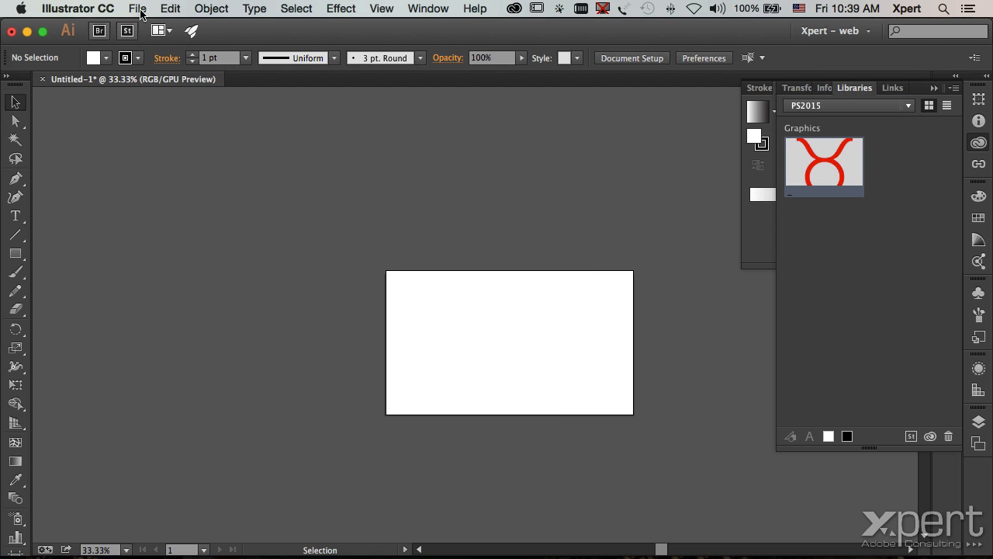
# Place the icono-xpert graphic from the xpert library in the upper-left area of the artboard
pyautogui.click(137, 8)
pyautogui.moveTo(175, 71)
pyautogui.click(815, 116)
pyautogui.click(828, 105)
pyautogui.click(812, 137)
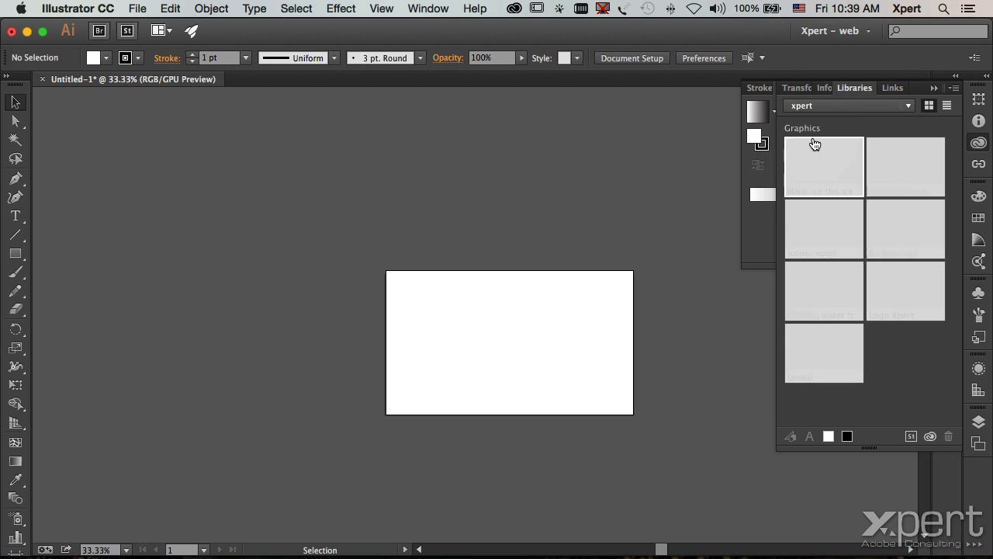
pyautogui.moveTo(669, 285); pyautogui.dragTo(468, 323)
pyautogui.press('super+z')
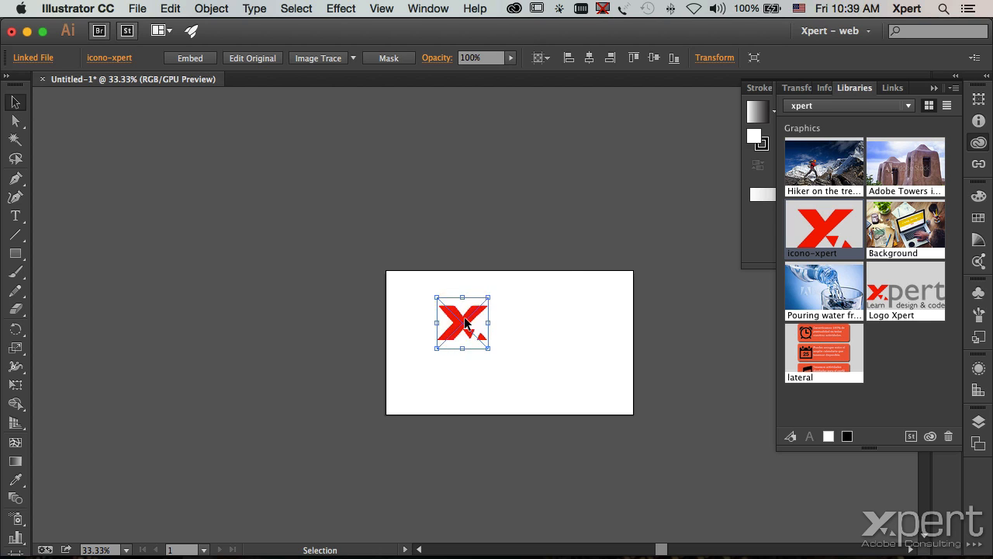
pyautogui.press('Return')
pyautogui.click(448, 394)
pyautogui.click(526, 350)
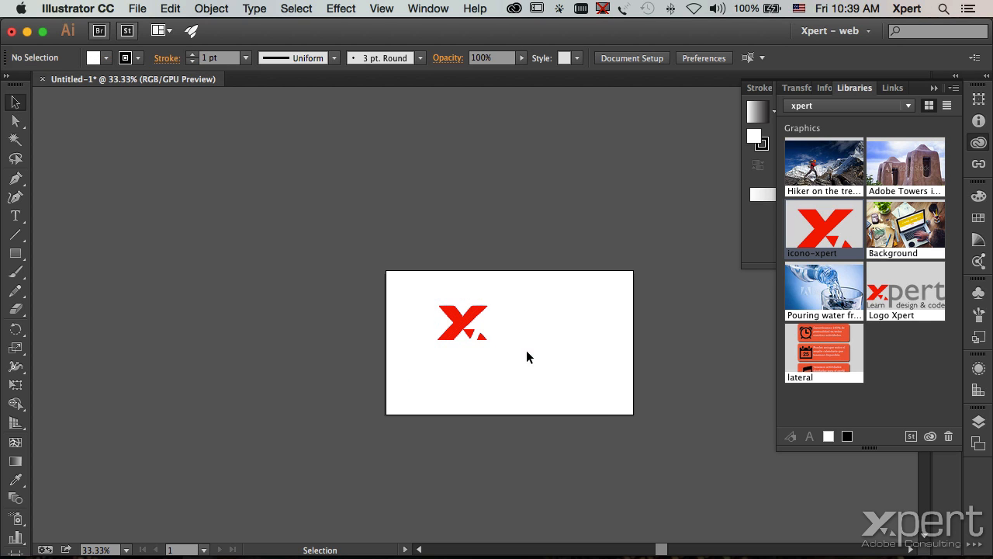
# Select the placed icon and examine its linked item inside Layer 1 and its source in the xpert library
pyautogui.click(483, 316)
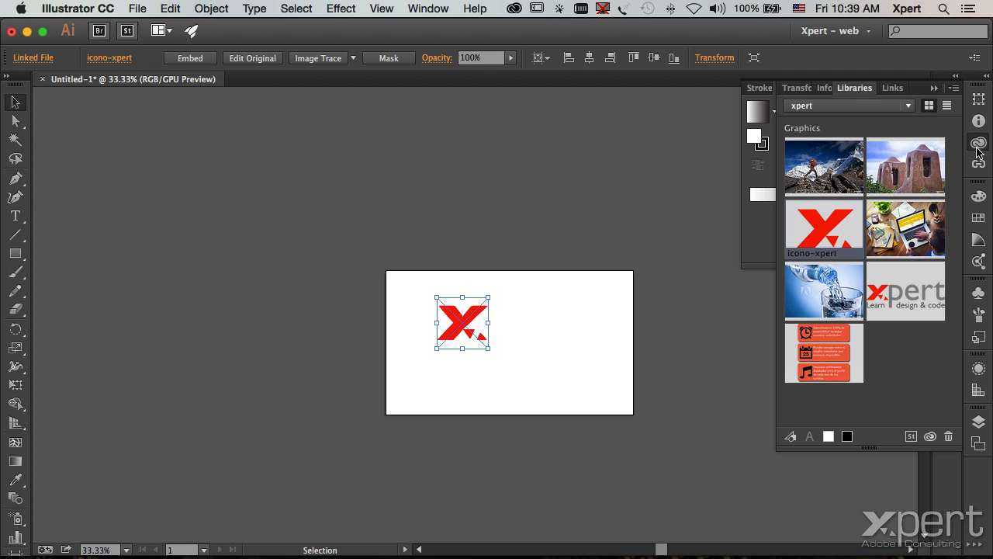
pyautogui.click(977, 423)
pyautogui.click(823, 413)
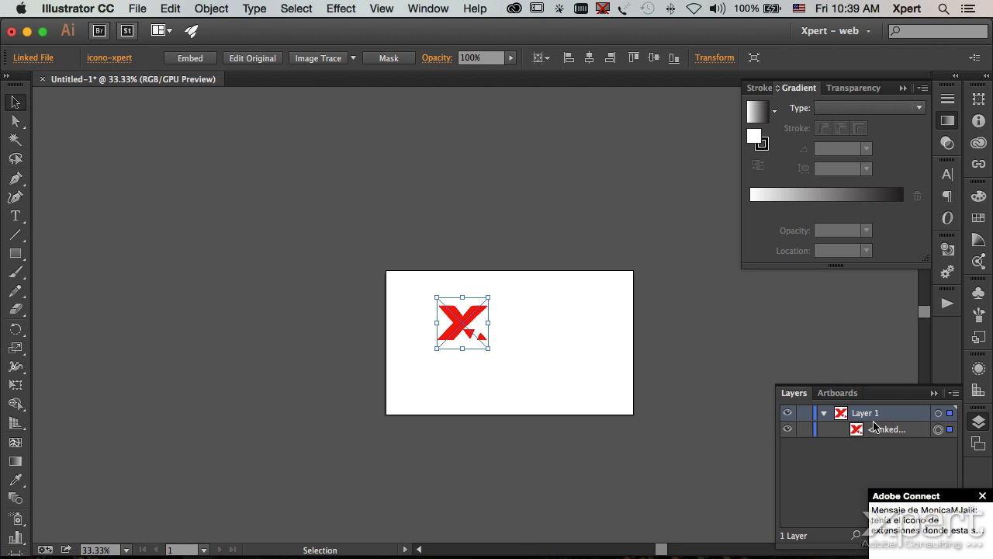
pyautogui.click(602, 319)
pyautogui.click(475, 315)
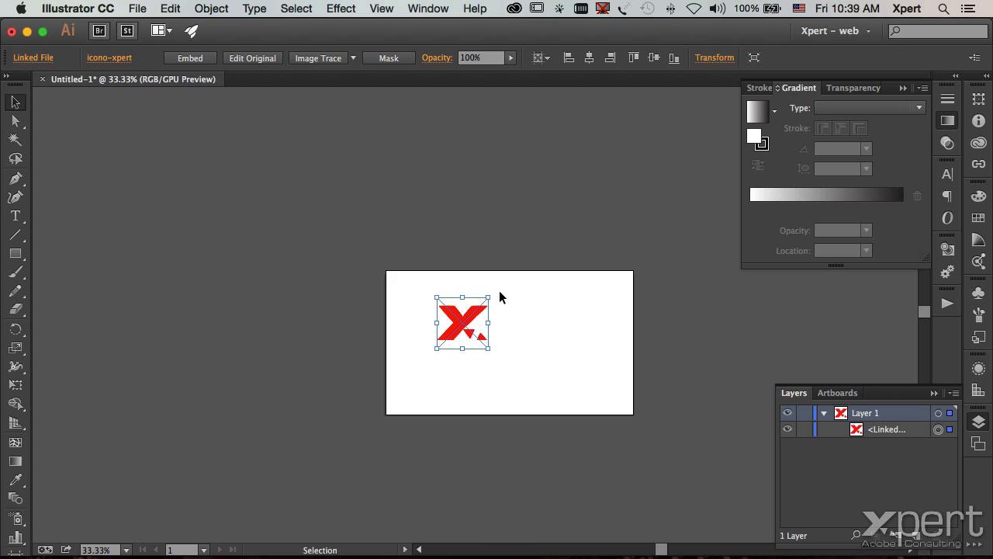
pyautogui.click(980, 143)
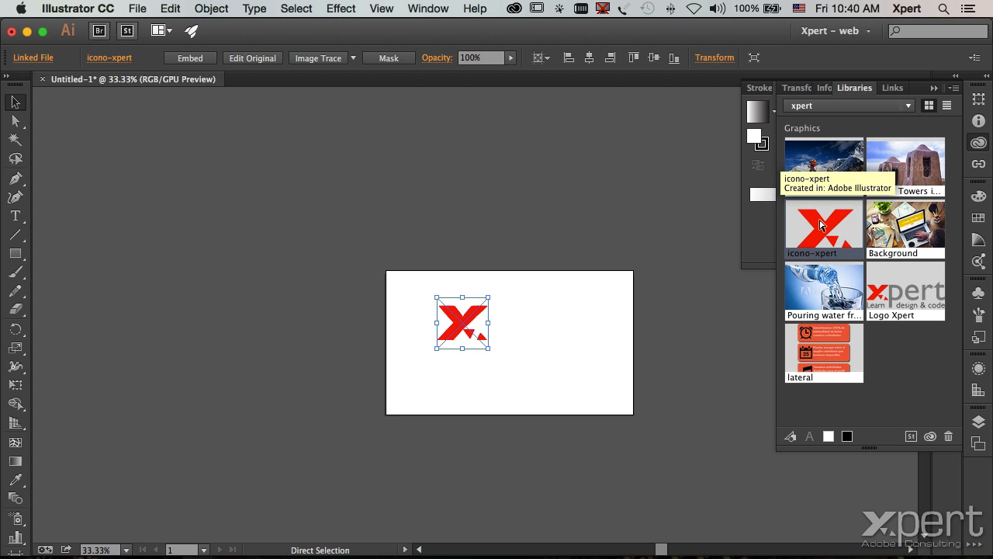
# Switch to Photoshop and create a new document 1200 pixels wide and 800 pixels high, starting from Default Photoshop Size
pyautogui.press('super+Tab')
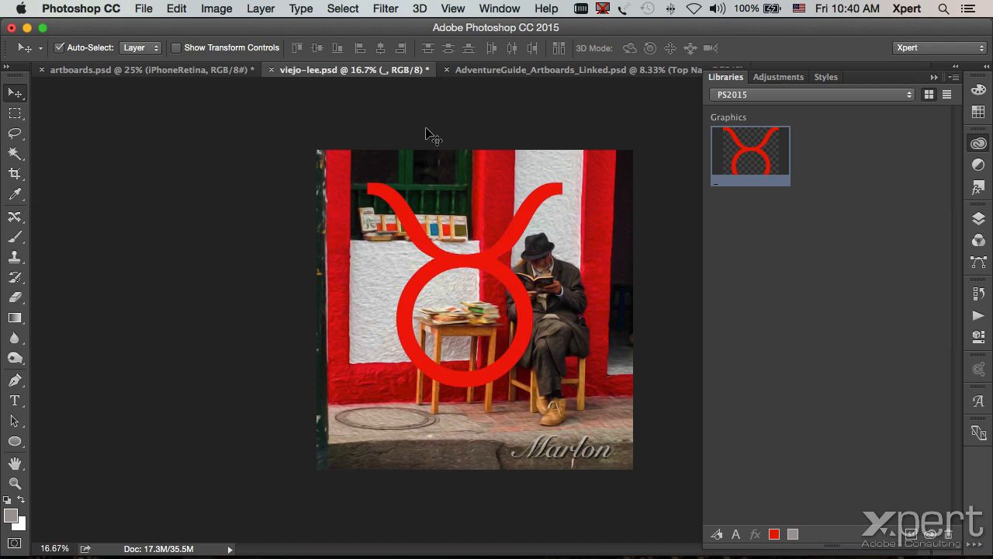
pyautogui.press('super+n')
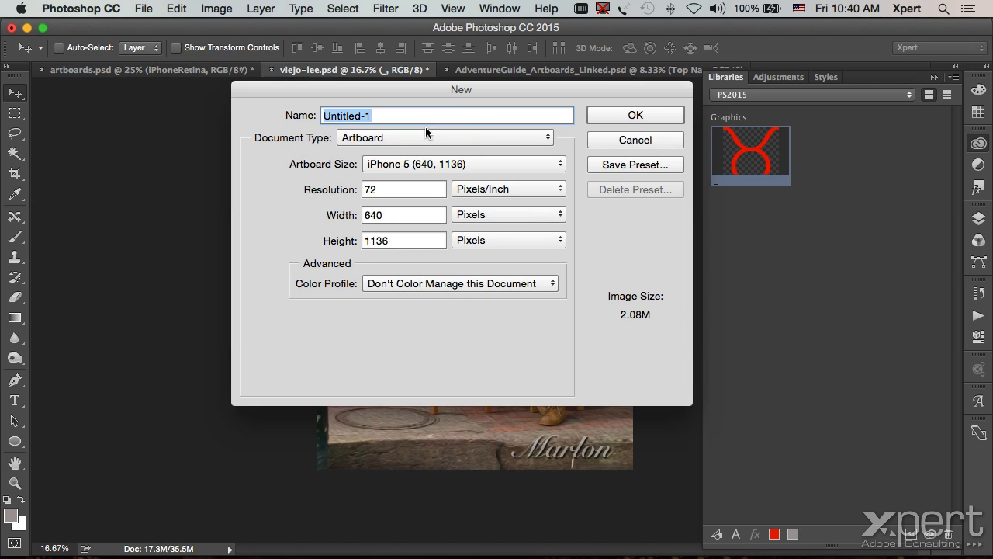
pyautogui.click(377, 136)
pyautogui.click(388, 29)
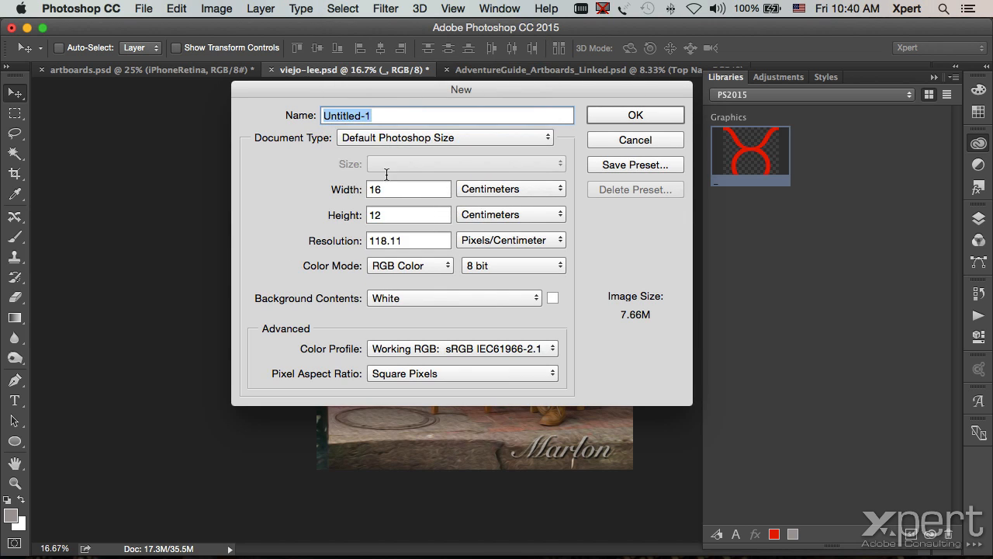
pyautogui.click(511, 188)
pyautogui.click(477, 160)
pyautogui.click(401, 188)
pyautogui.write('1200')
pyautogui.press('Tab')
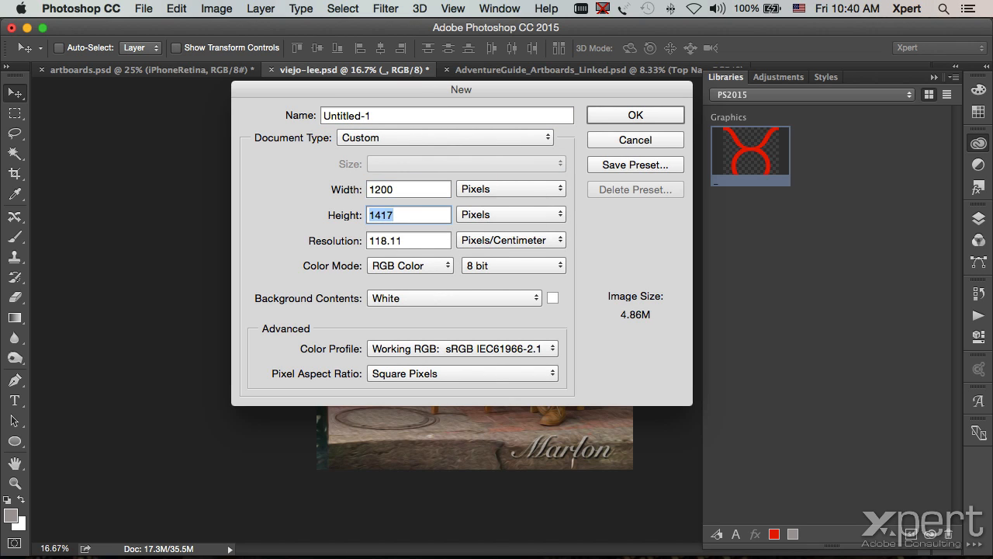
pyautogui.write('800')
pyautogui.click(653, 115)
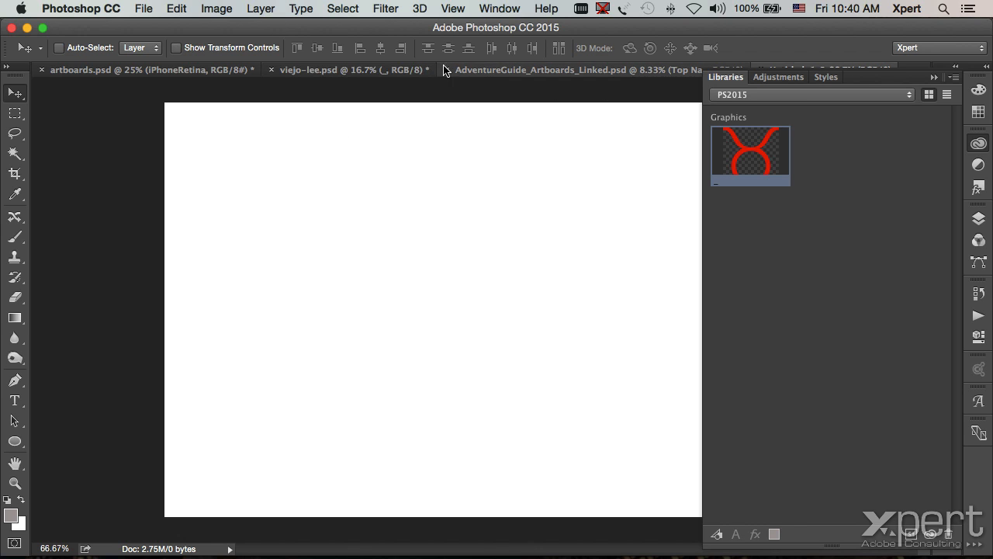
# Place the icono-xpert graphic from the xpert library in the new blank document
pyautogui.click(862, 94)
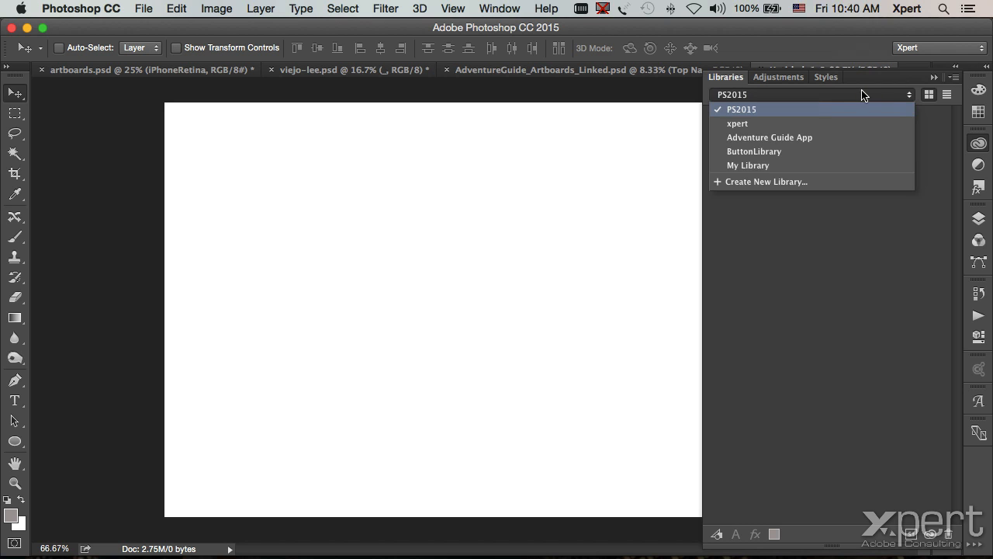
pyautogui.click(832, 128)
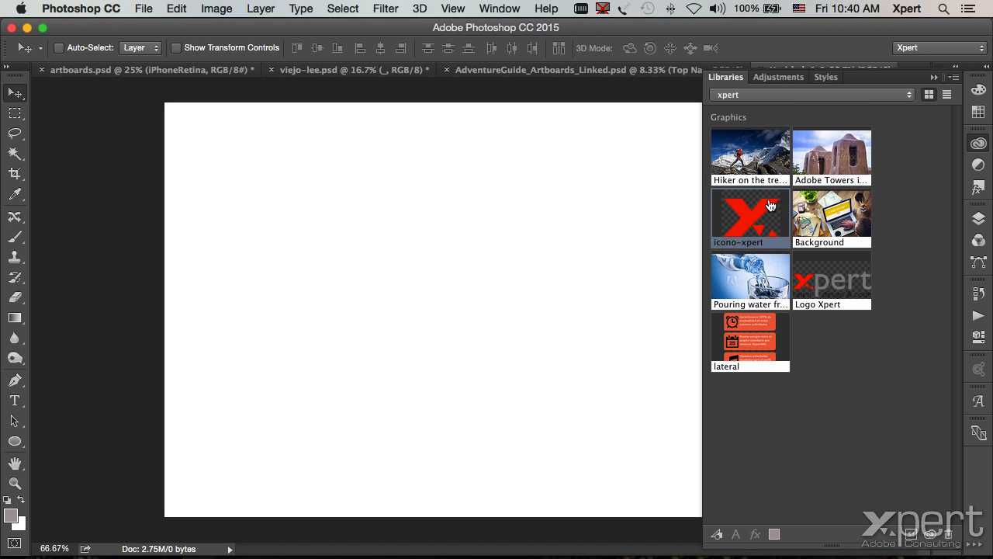
pyautogui.moveTo(761, 216); pyautogui.dragTo(481, 269)
pyautogui.press('Return')
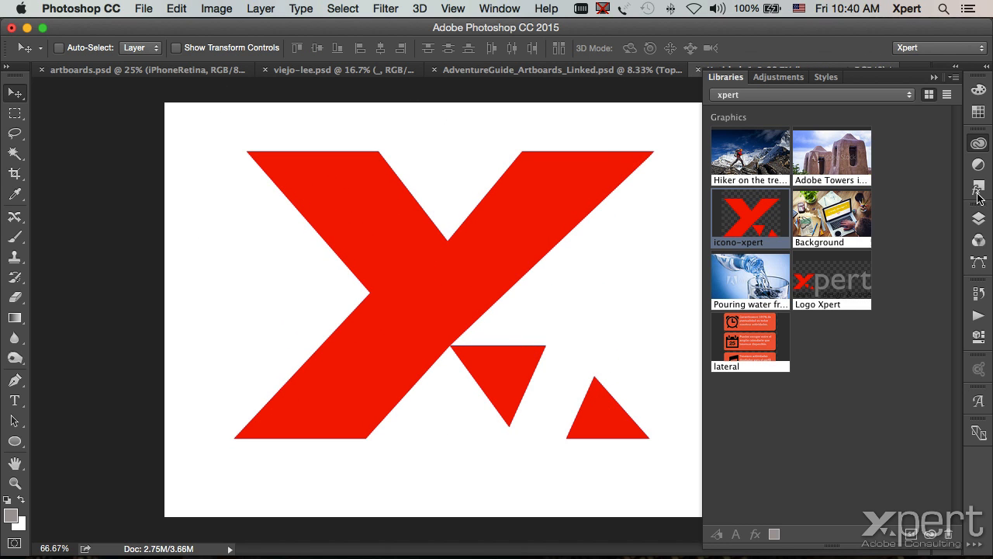
# Inspect the icono-xpert layer in the Photoshop document and compare it with the icon placed in Illustrator
pyautogui.click(979, 221)
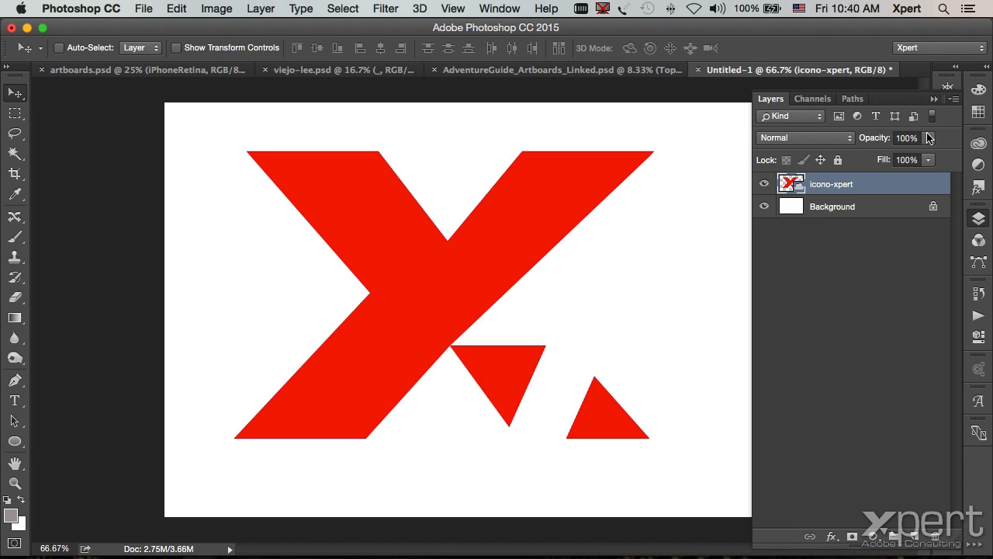
pyautogui.click(979, 143)
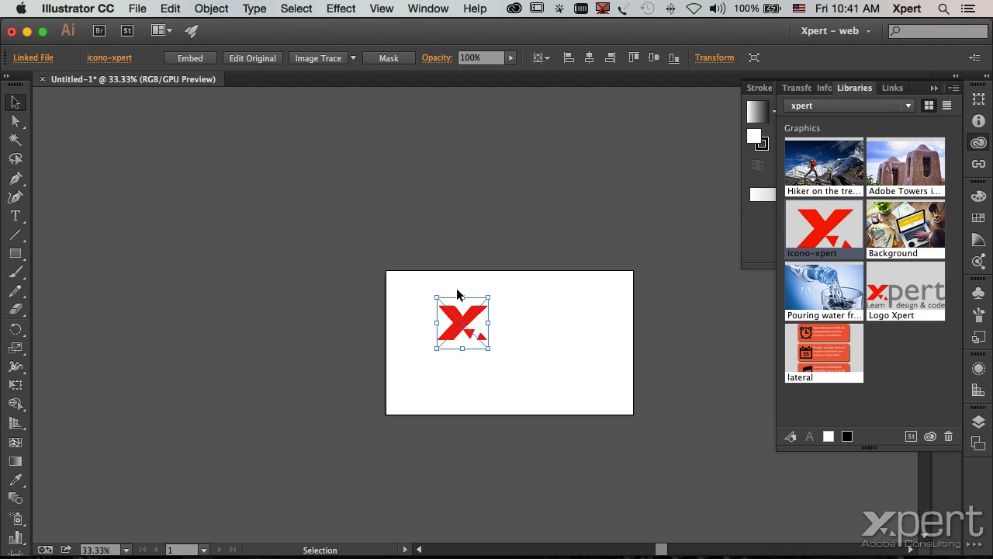
pyautogui.click(599, 289)
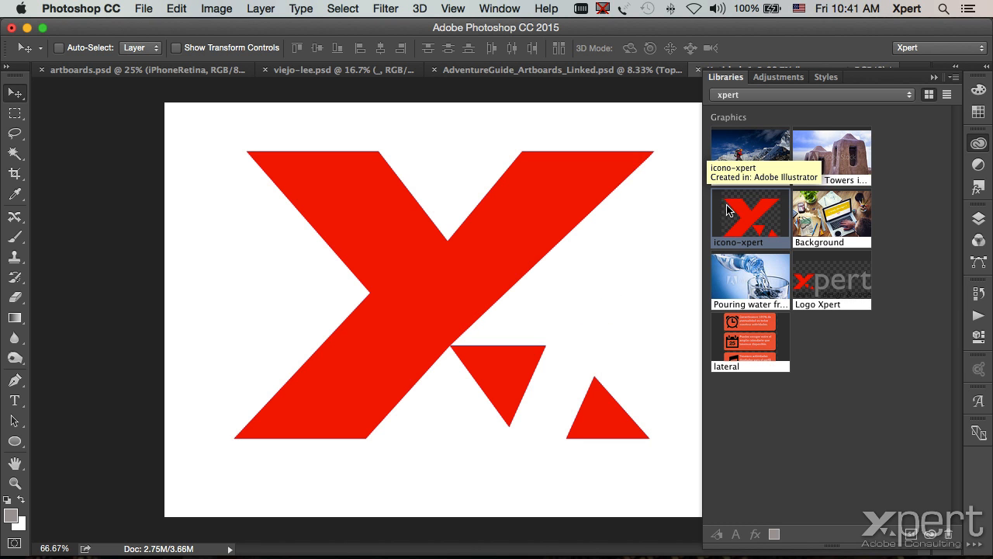
# Try to open the icono-xpert library graphic for editing in Photoshop
pyautogui.doubleClick(747, 215)
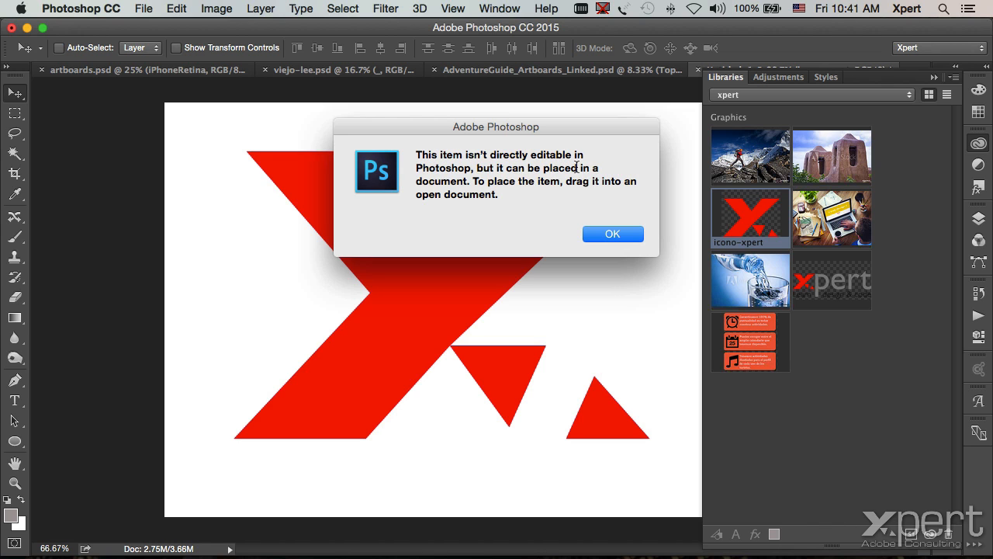
pyautogui.click(613, 235)
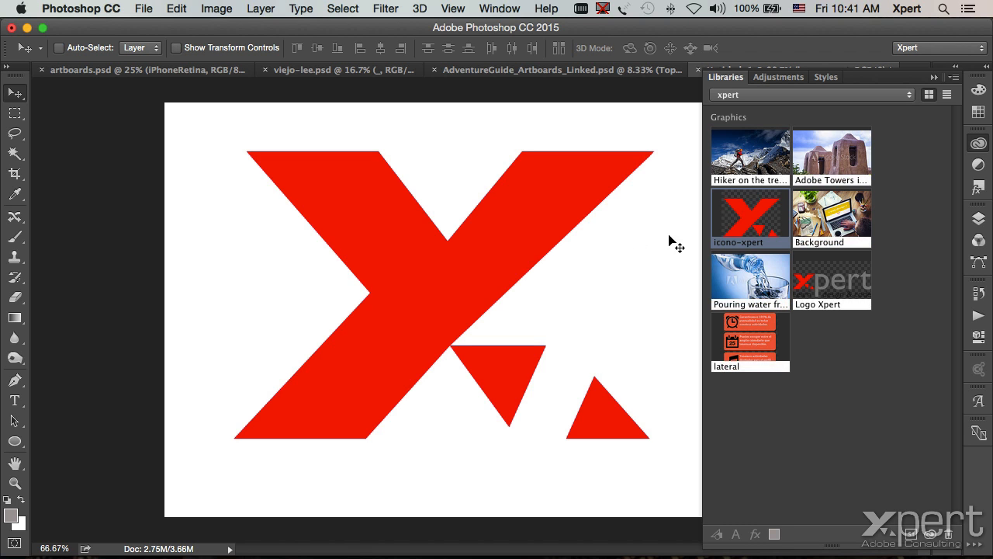
pyautogui.click(725, 238)
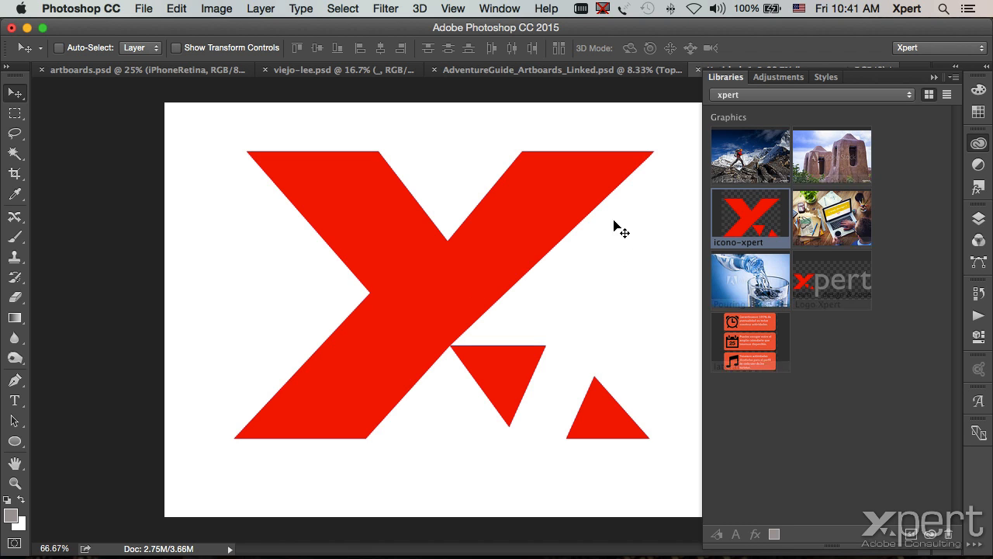
# Switch to Illustrator and open the icono-xpert graphic from the xpert library for editing
pyautogui.press('super+Tab')
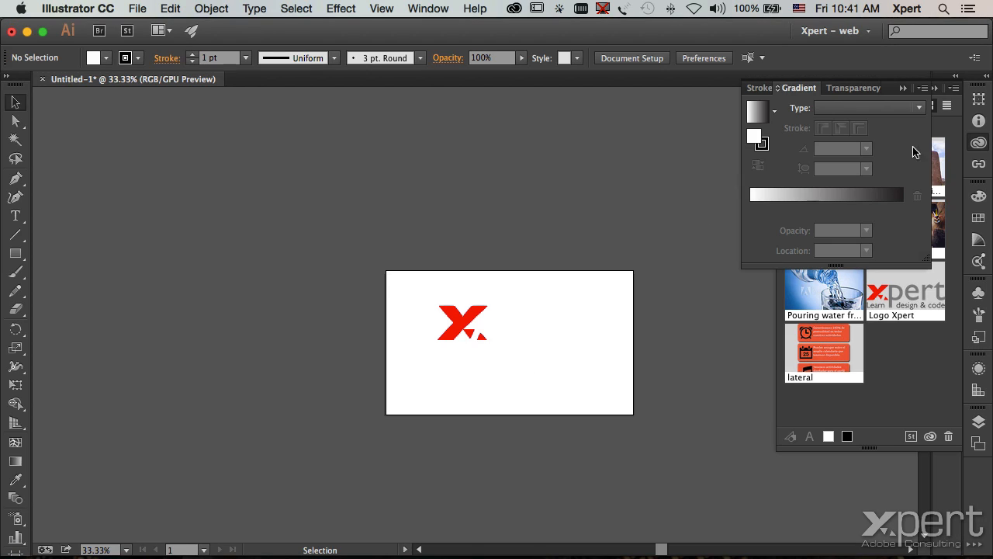
pyautogui.click(979, 142)
pyautogui.click(979, 142)
pyautogui.doubleClick(829, 228)
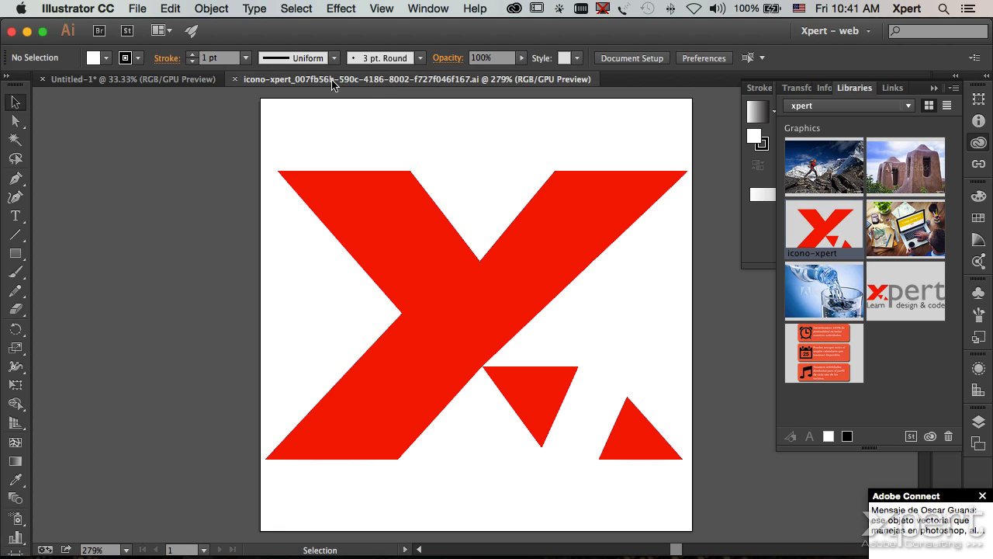
# Change the icon group's fill to green and close the icono-xpert document, saving its changes
pyautogui.click(573, 197)
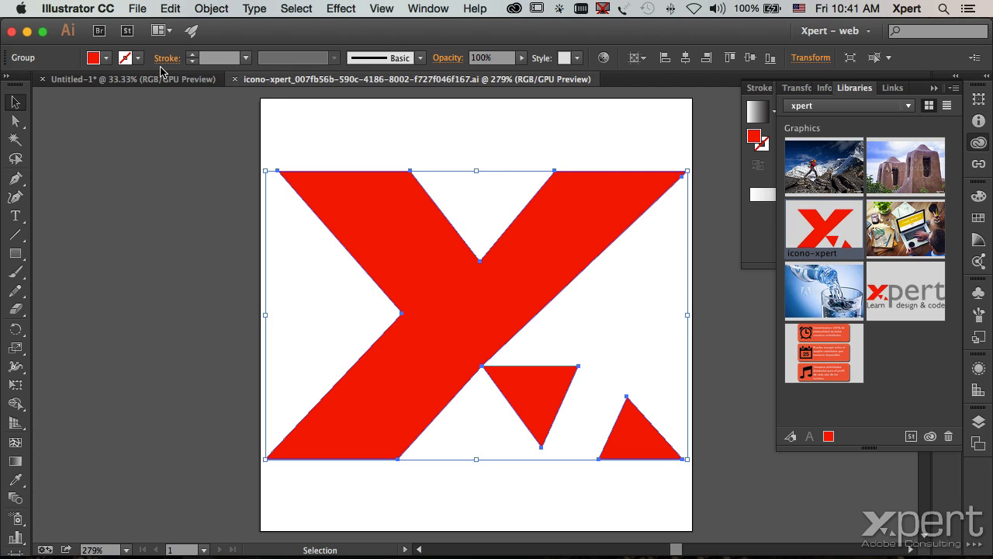
pyautogui.click(108, 59)
pyautogui.click(64, 94)
pyautogui.click(110, 182)
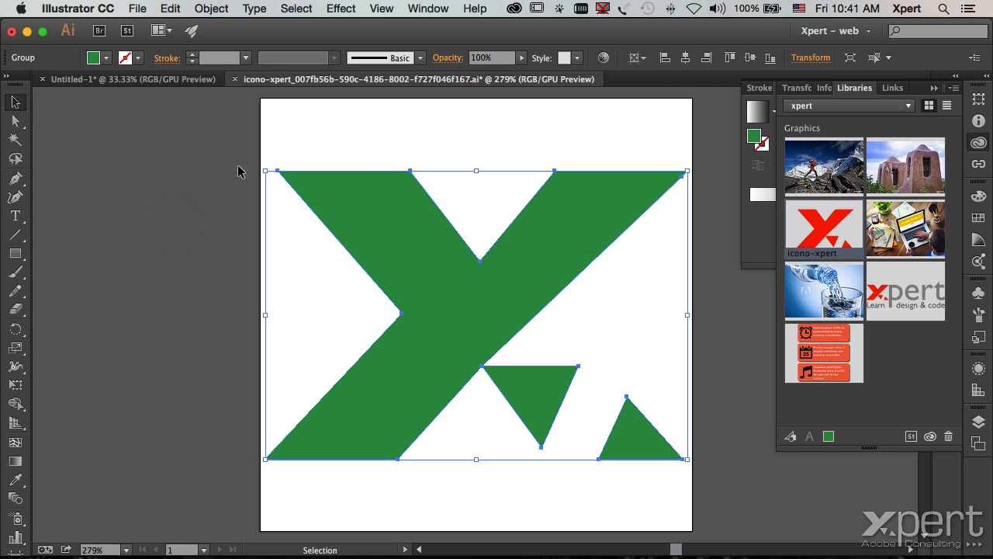
pyautogui.click(235, 79)
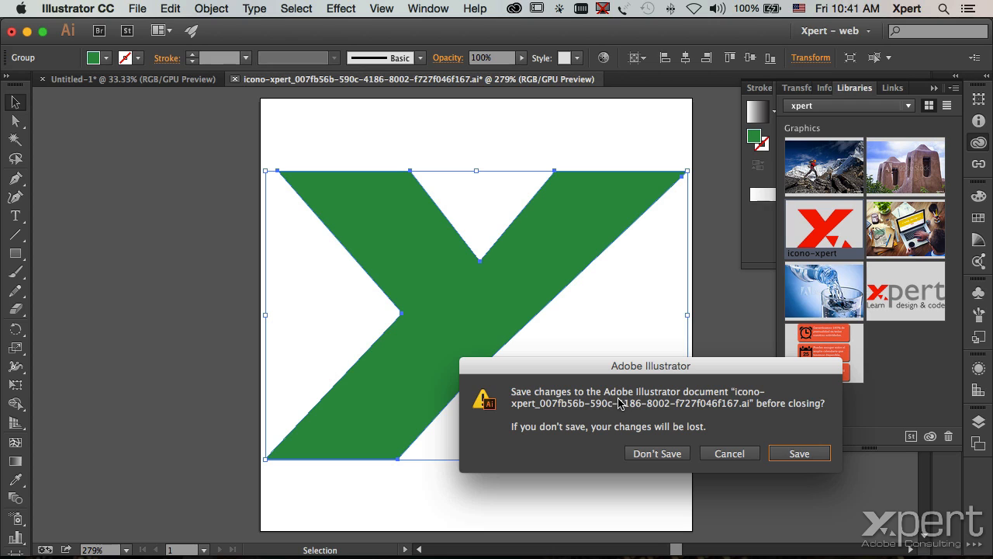
pyautogui.click(800, 453)
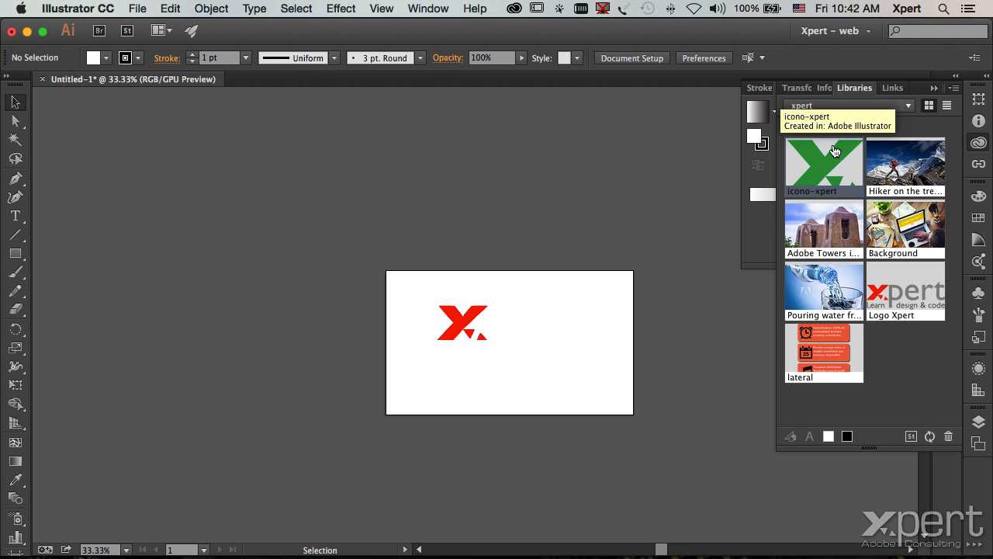
# Check the placed icon in both applications and examine the icono-xpert entry among the Illustrator document's links
pyautogui.press('super+Tab')
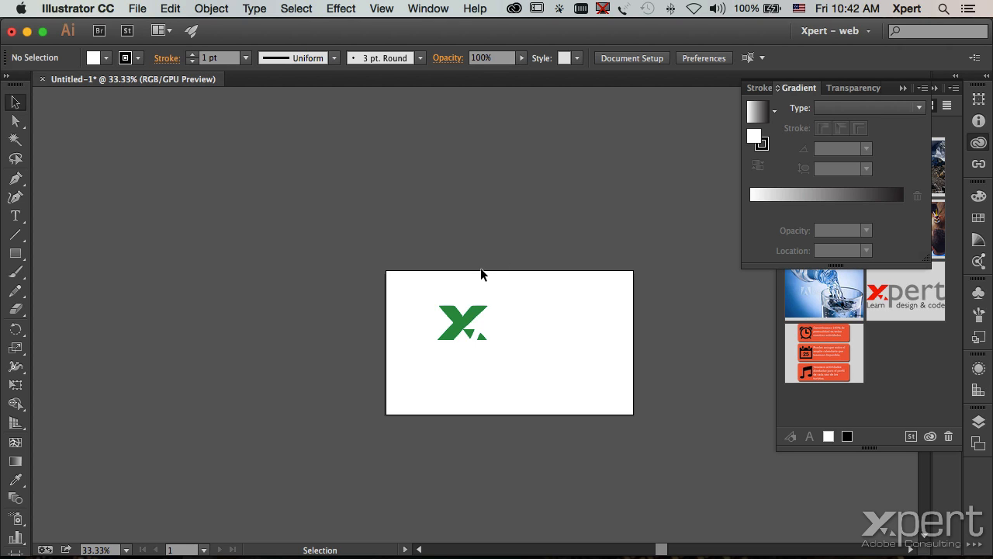
pyautogui.click(979, 164)
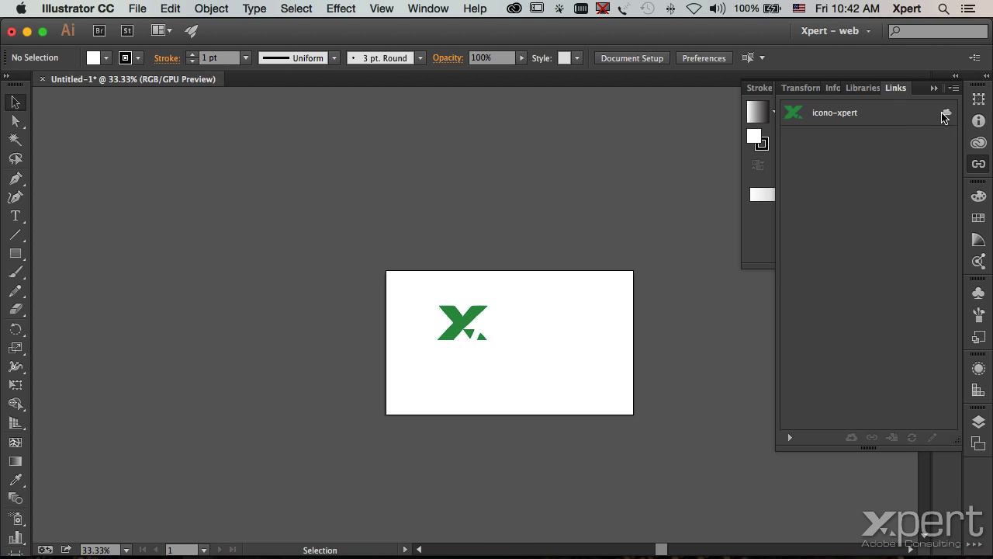
pyautogui.click(842, 115)
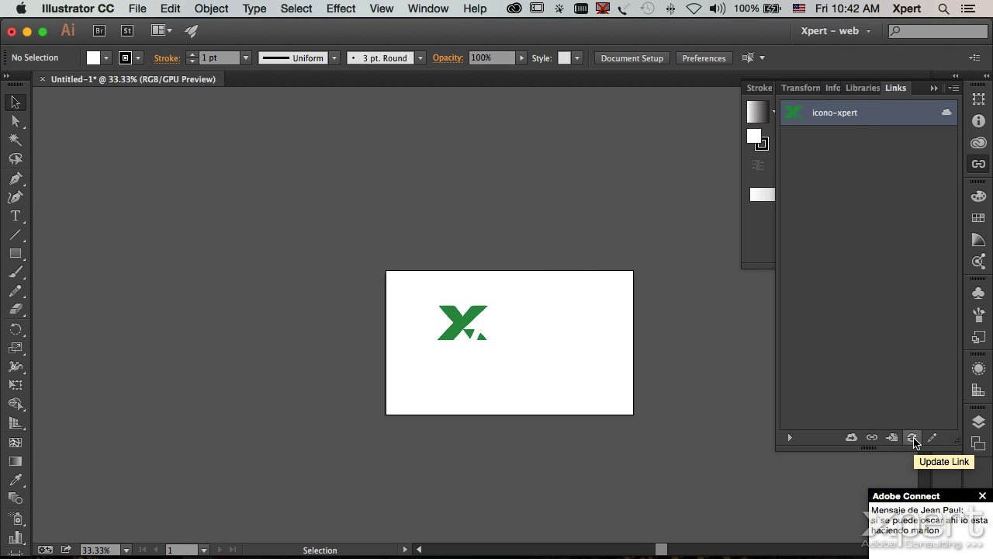
# Switch to Photoshop and inspect the placed icon and its icono-xpert layer
pyautogui.press('super+Tab')
pyautogui.press('super+Tab')
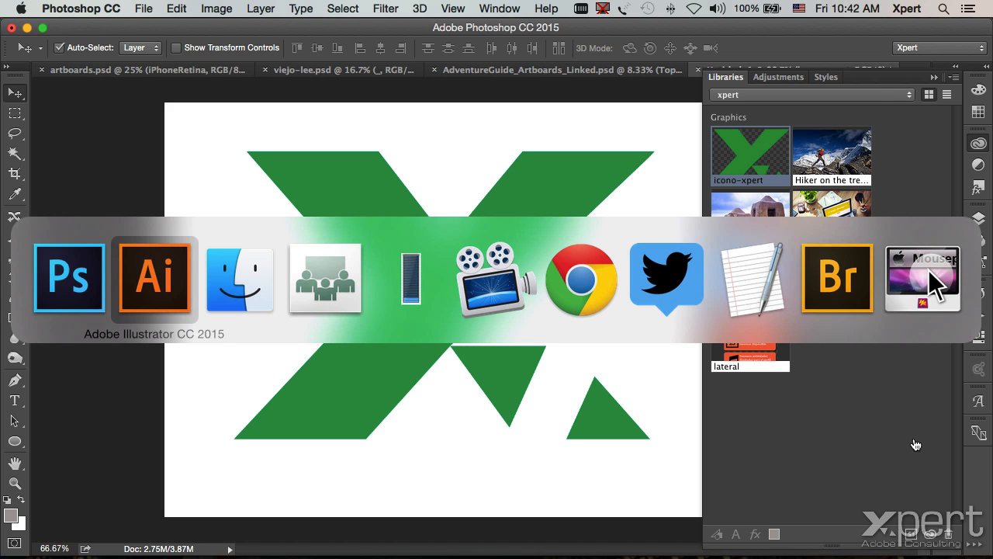
pyautogui.press('super+Tab')
pyautogui.press('super+Tab')
pyautogui.press('super+shift+Tab')
pyautogui.press('super+shift+Tab')
pyautogui.press('super+shift+Tab')
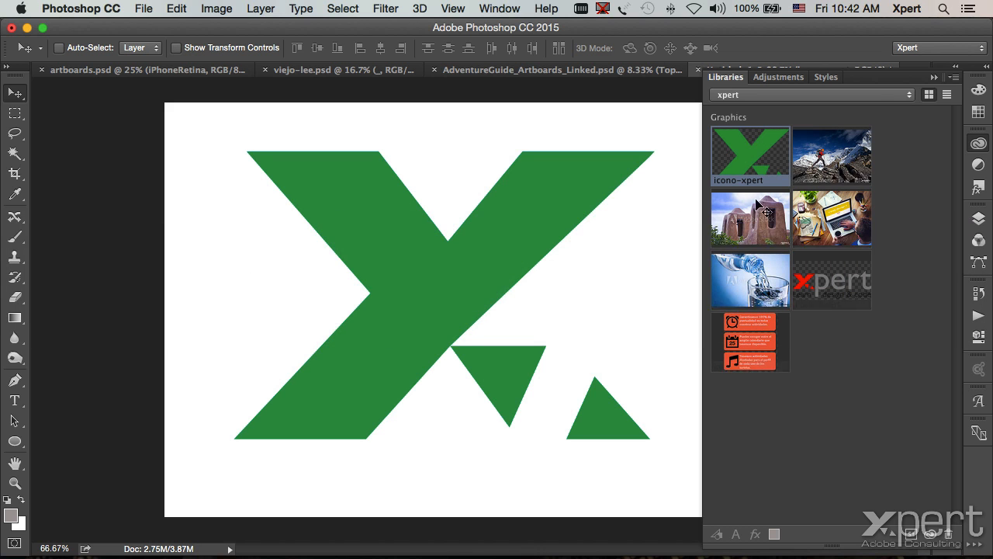
pyautogui.click(979, 221)
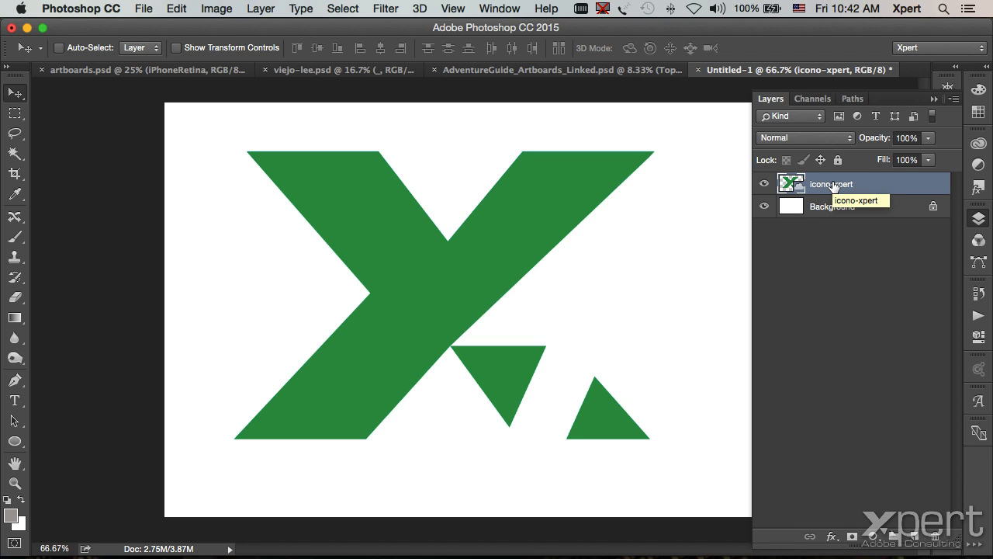
# Review the commands available for the icono-xpert layer, the xpert library and its icono-xpert graphic
pyautogui.rightClick(832, 185)
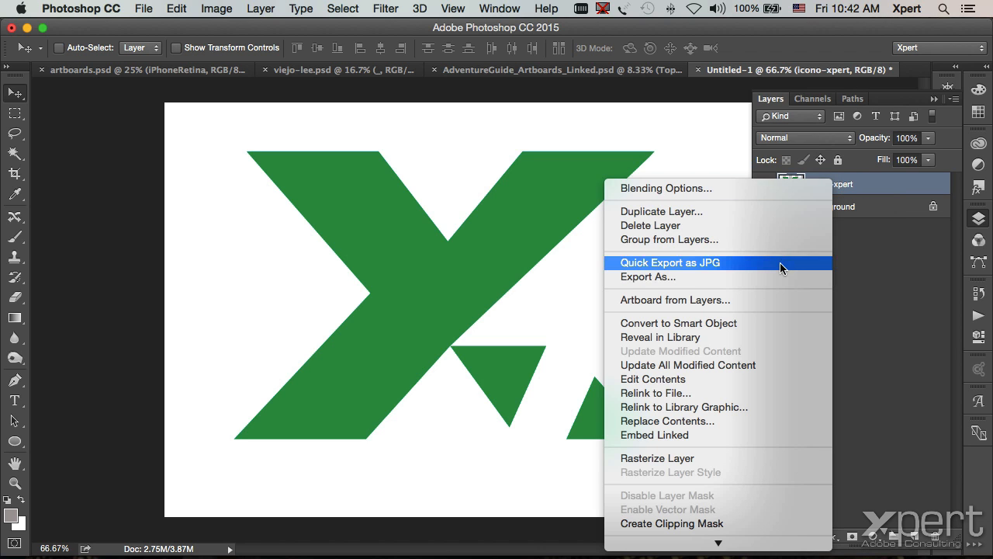
pyautogui.click(780, 262)
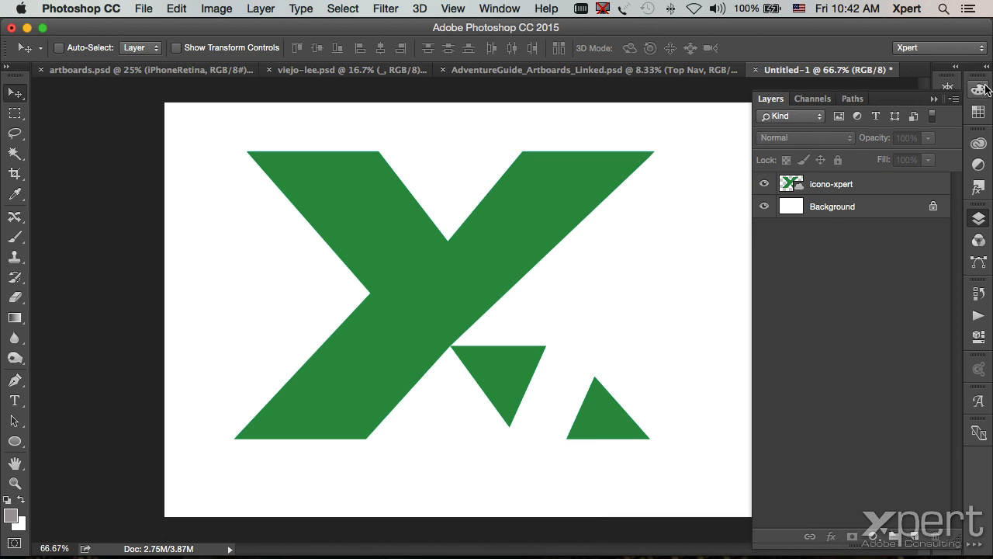
pyautogui.click(978, 143)
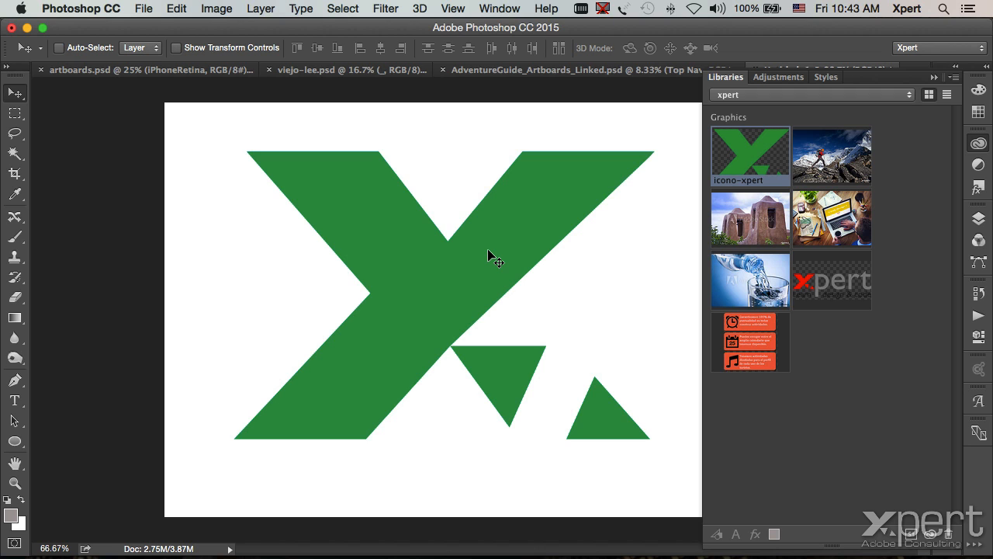
pyautogui.click(954, 77)
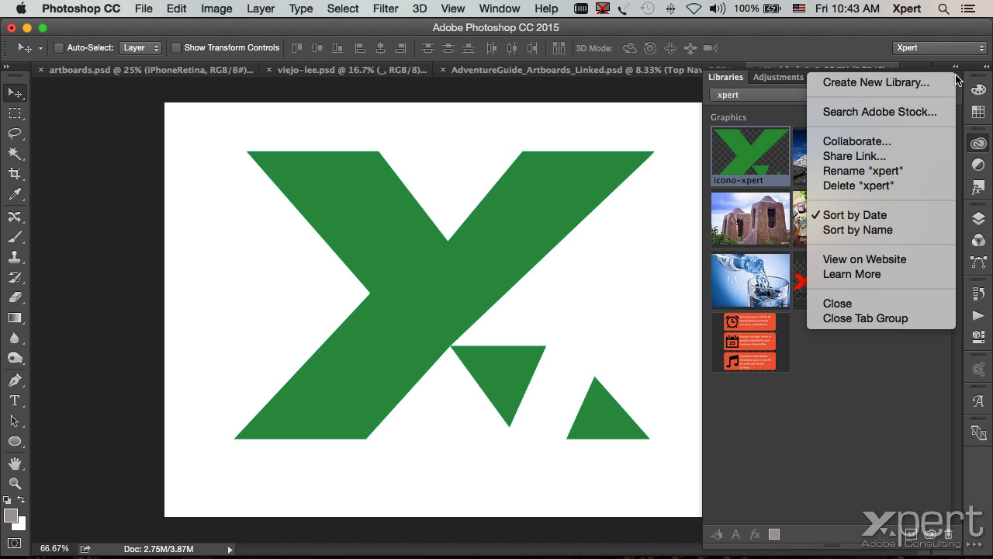
pyautogui.click(835, 469)
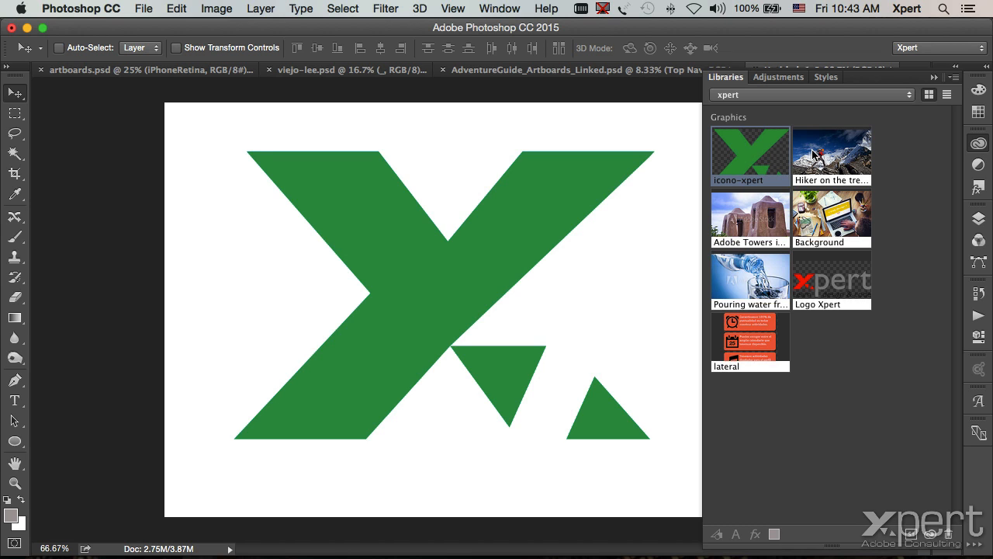
pyautogui.rightClick(766, 153)
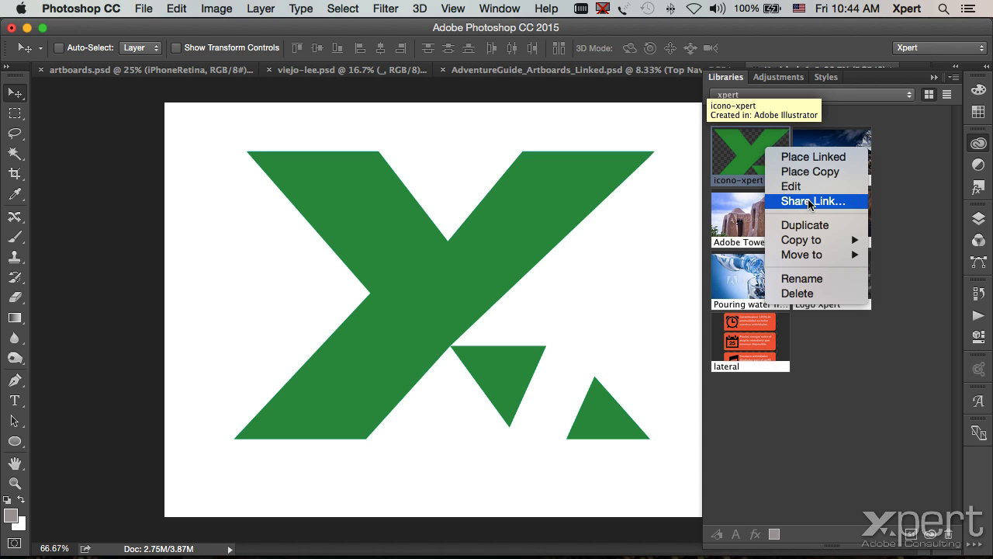
pyautogui.click(894, 127)
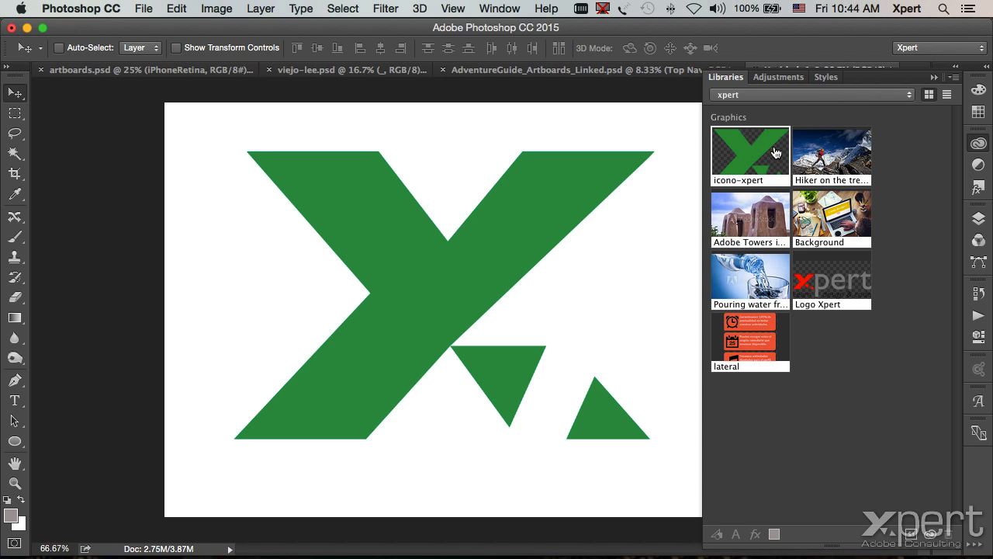
pyautogui.moveTo(764, 146)
pyautogui.mouseDown()
pyautogui.moveTo(740, 142)
pyautogui.moveTo(705, 187)
pyautogui.moveTo(753, 160)
pyautogui.mouseUp()
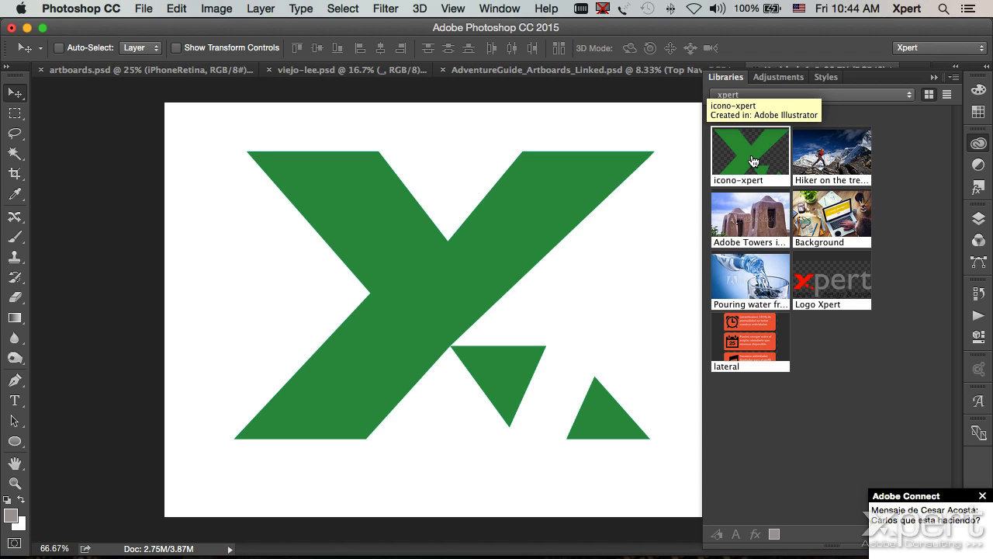
# Open the xpert library on the Creative Cloud website and dismiss the link-sharing banner
pyautogui.click(955, 77)
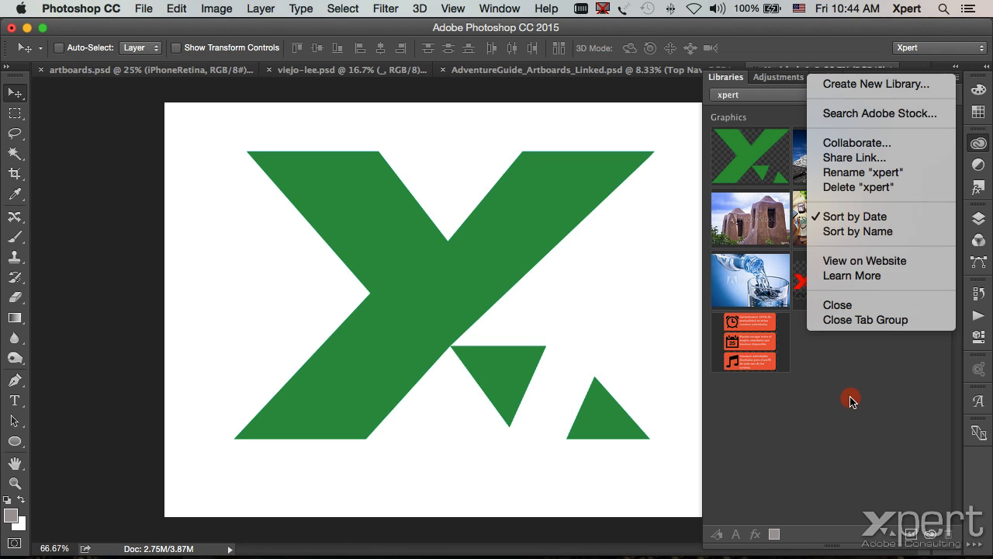
pyautogui.click(957, 81)
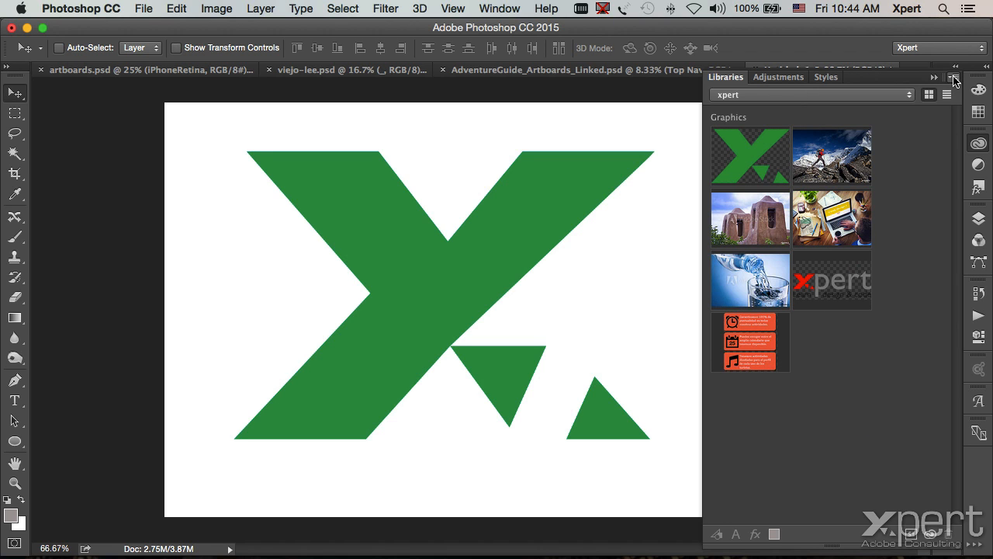
pyautogui.click(957, 81)
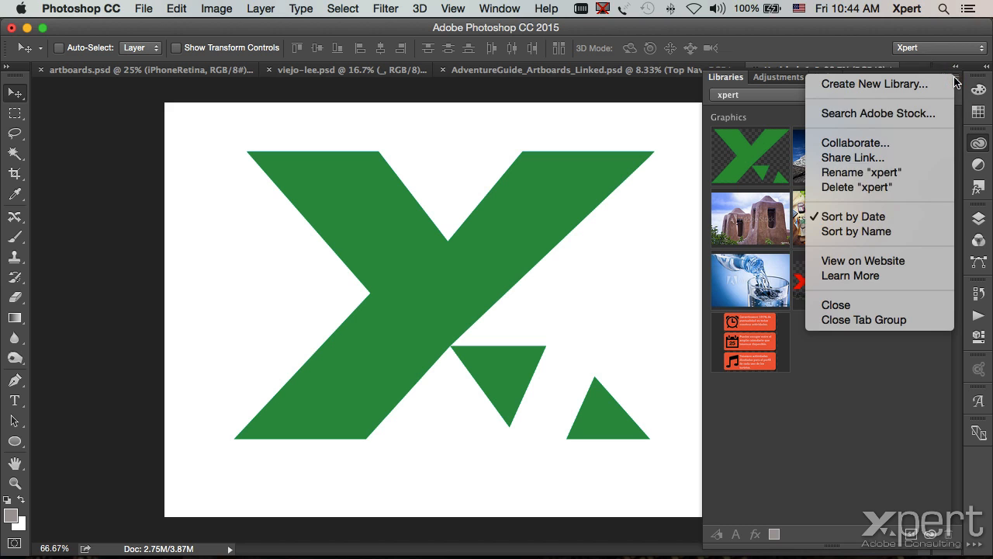
pyautogui.click(915, 261)
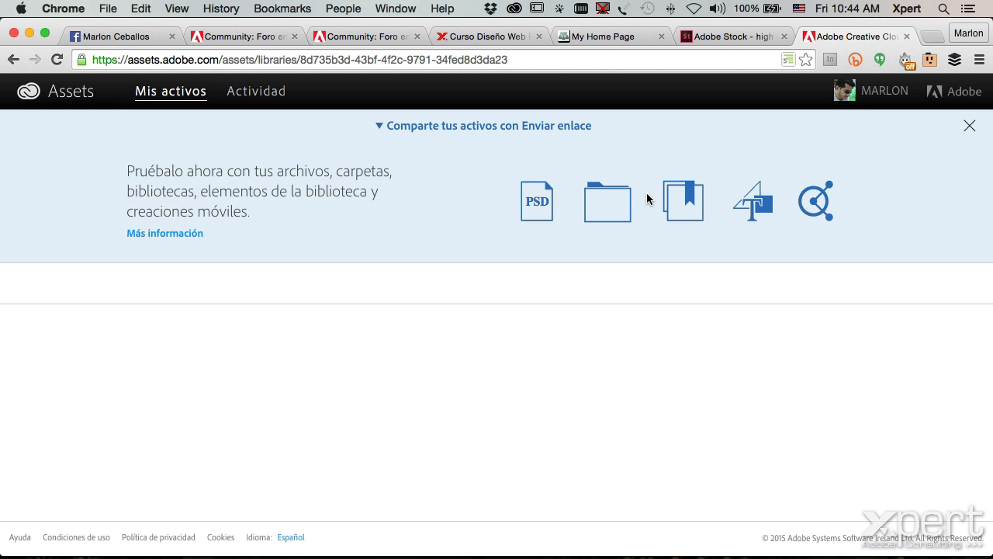
pyautogui.click(970, 126)
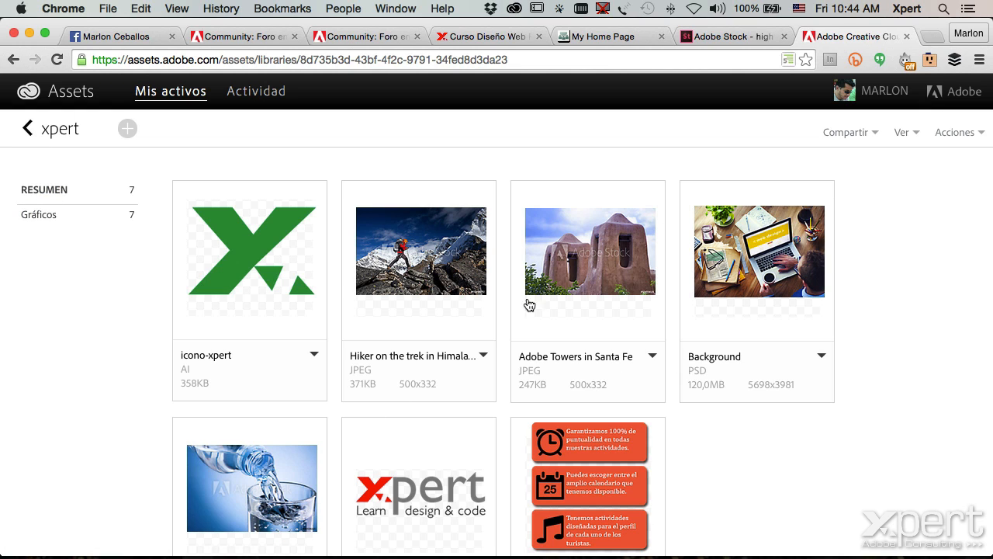
# Return to the overview of Creative Cloud libraries and compare the Todo and Compartido views
pyautogui.click(24, 125)
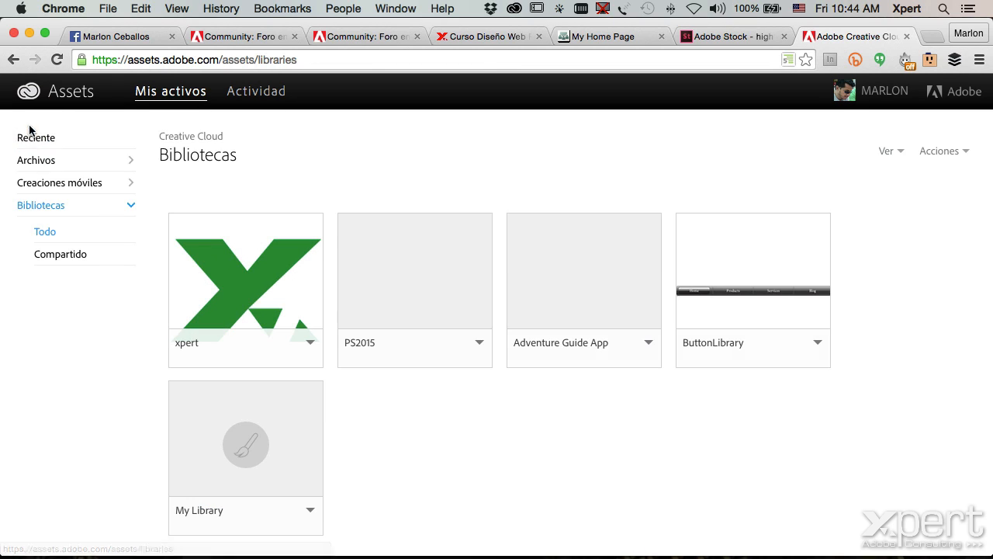
pyautogui.click(51, 259)
pyautogui.click(49, 233)
pyautogui.click(49, 255)
pyautogui.click(49, 235)
pyautogui.click(49, 254)
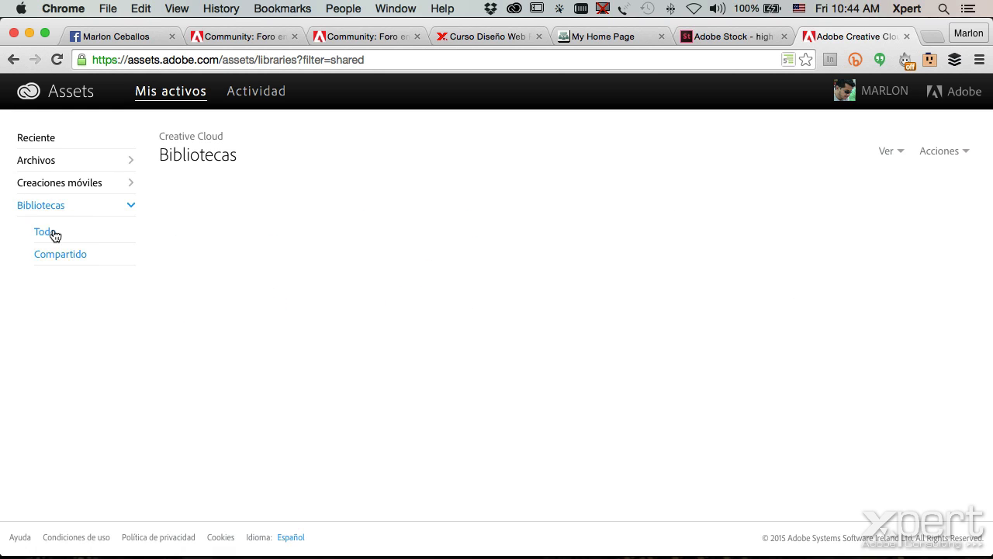
# Browse the mobile creations by Todo, Comp, Draw and Line, check the Archivos section and return to the libraries overview
pyautogui.click(51, 184)
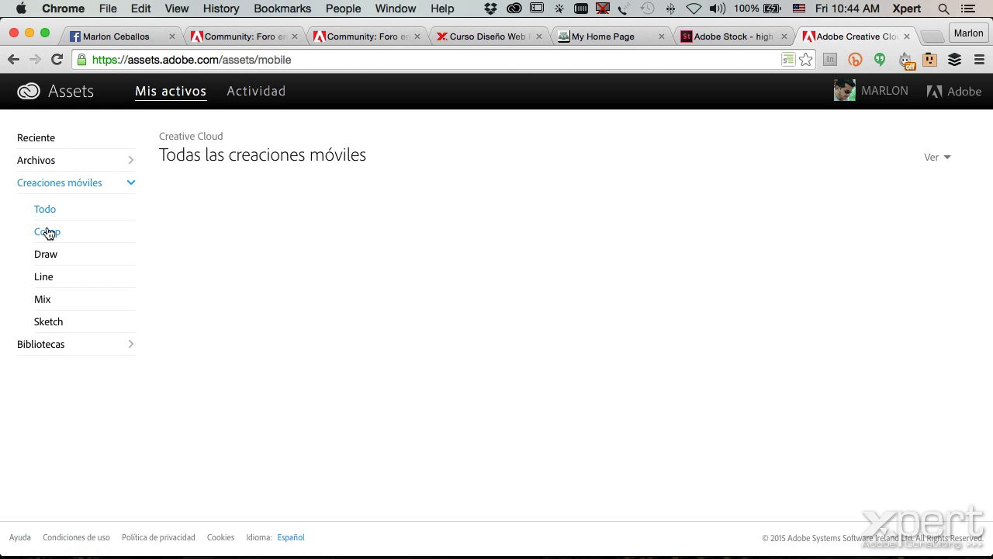
pyautogui.click(47, 235)
pyautogui.click(46, 211)
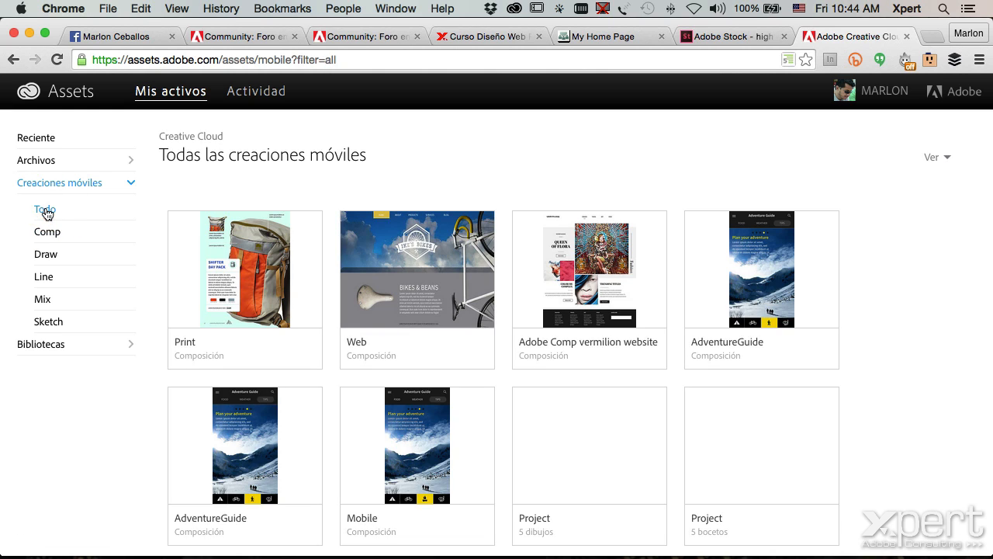
pyautogui.click(52, 231)
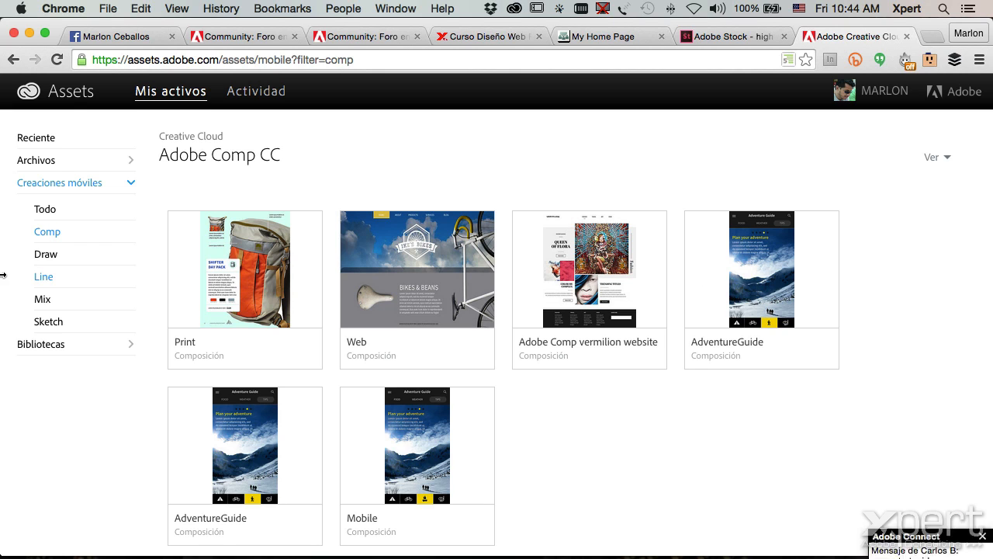
pyautogui.click(46, 256)
pyautogui.click(44, 273)
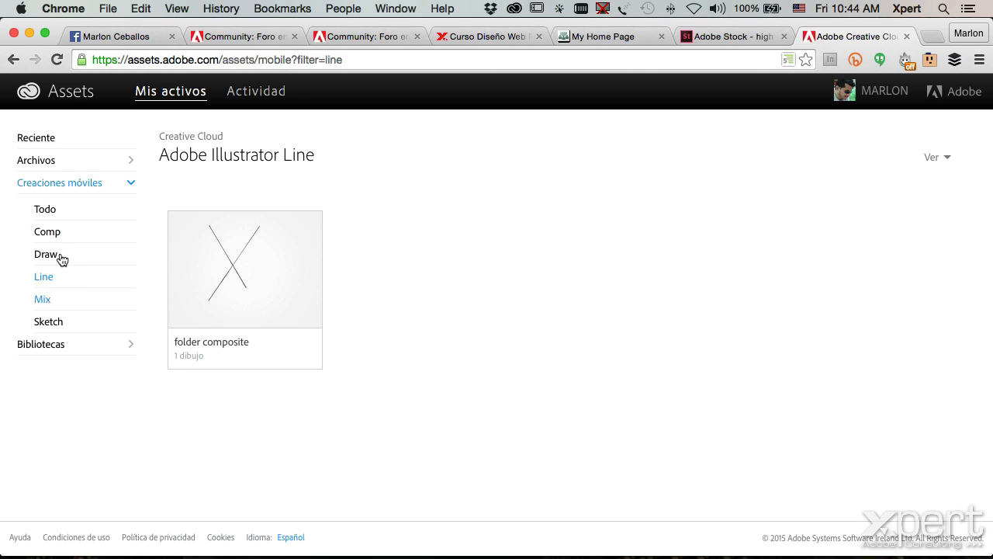
pyautogui.click(48, 160)
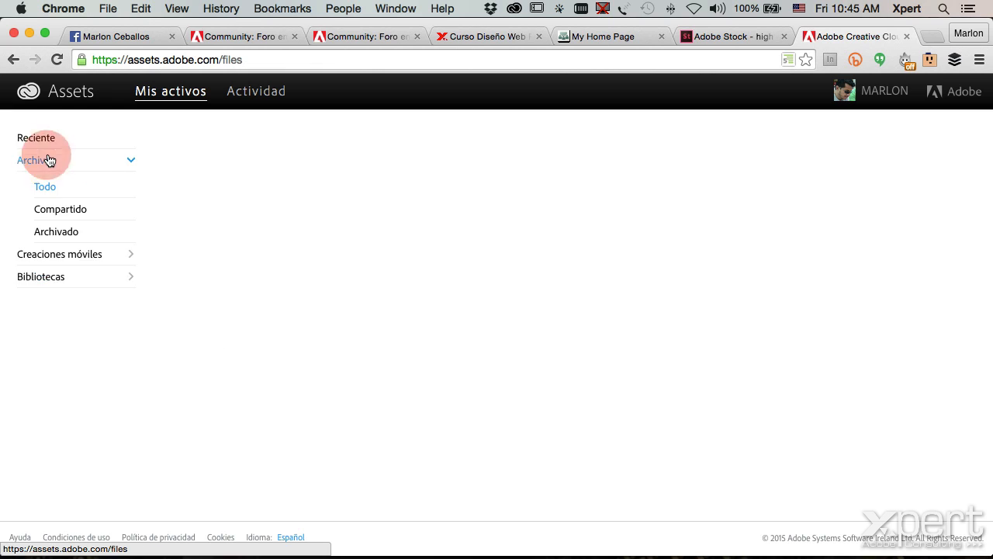
pyautogui.click(52, 308)
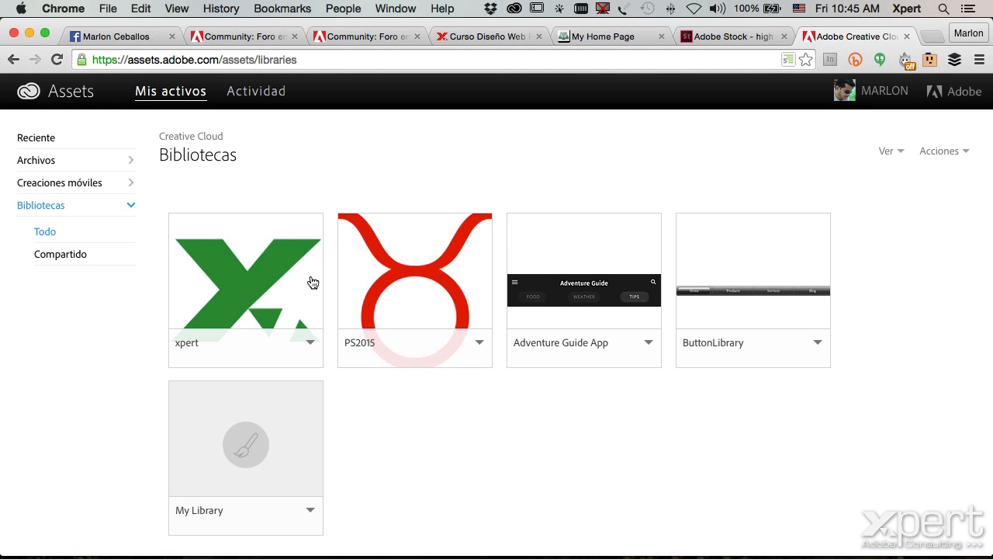
# Switch to Photoshop, share the xpert library's icono-xpert graphic by link and create a public link for it
pyautogui.press('super+Tab')
pyautogui.click(749, 159)
pyautogui.rightClick(748, 151)
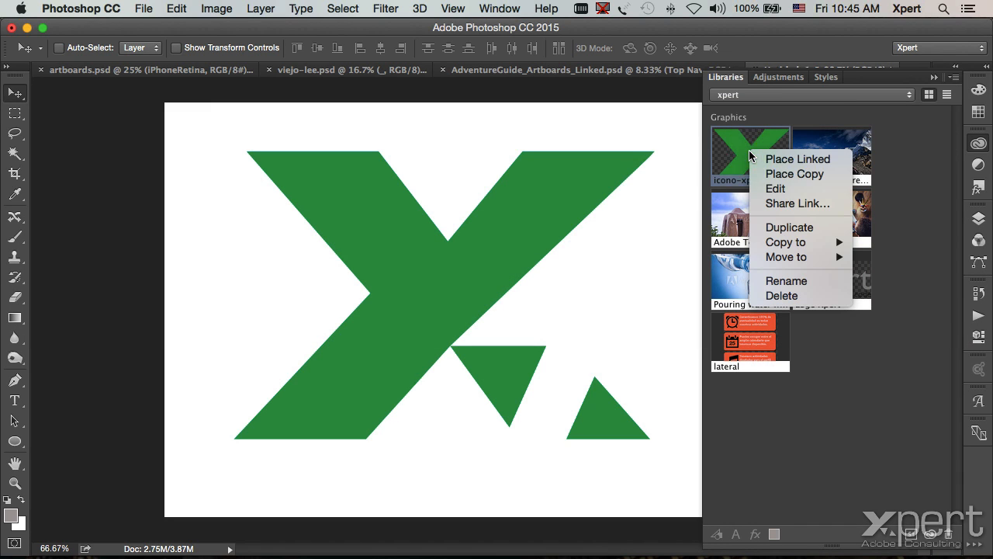
pyautogui.click(789, 203)
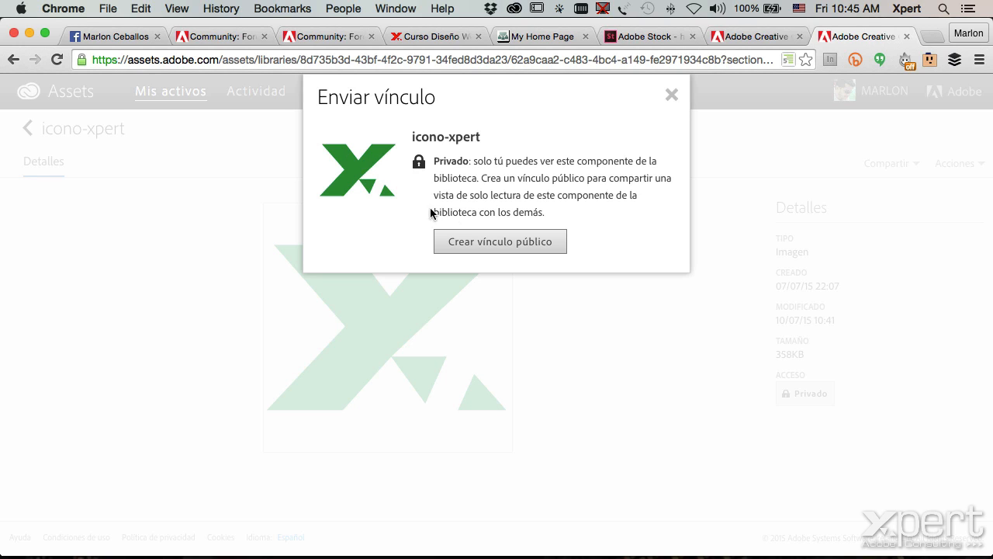
pyautogui.click(467, 247)
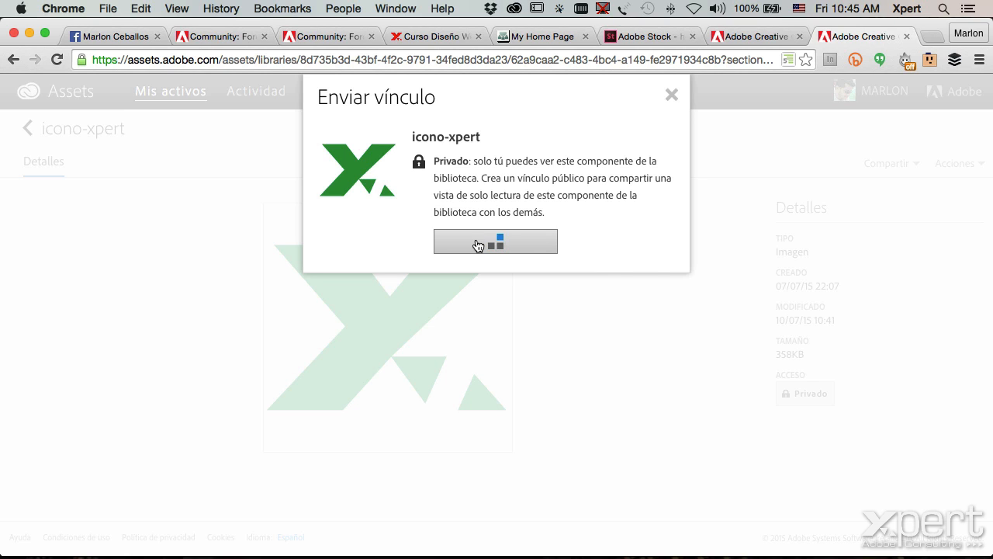
# Examine the public link for icono-xpert and the option to send it by e-mail
pyautogui.moveTo(532, 307); pyautogui.dragTo(397, 310)
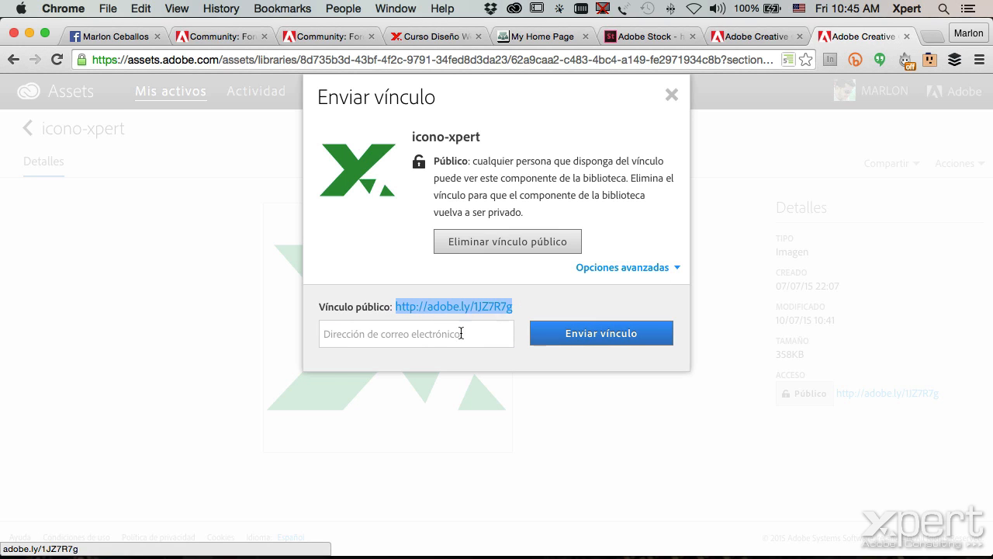
pyautogui.click(419, 331)
pyautogui.click(595, 333)
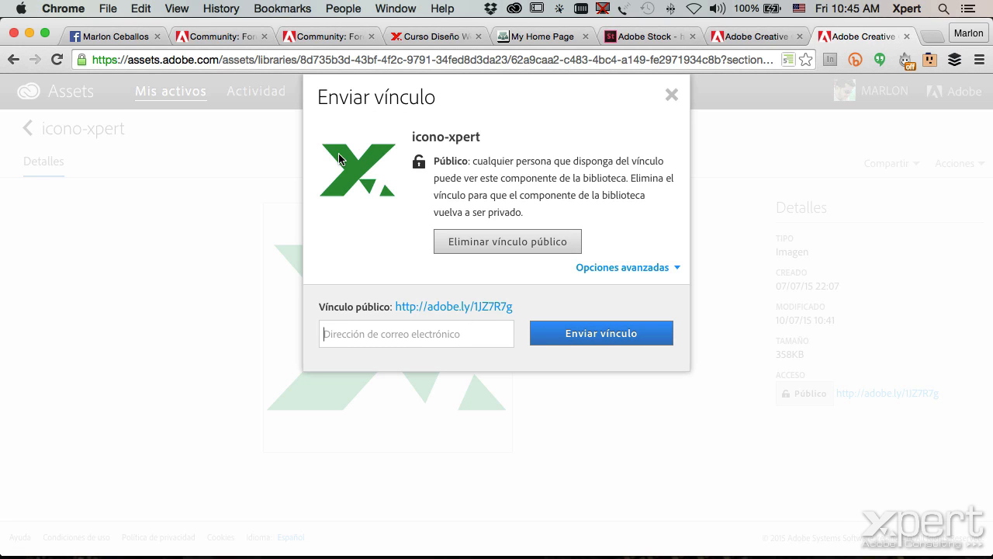
# Disallow downloads in the advanced options of the icono-xpert link and remove the public link
pyautogui.click(648, 267)
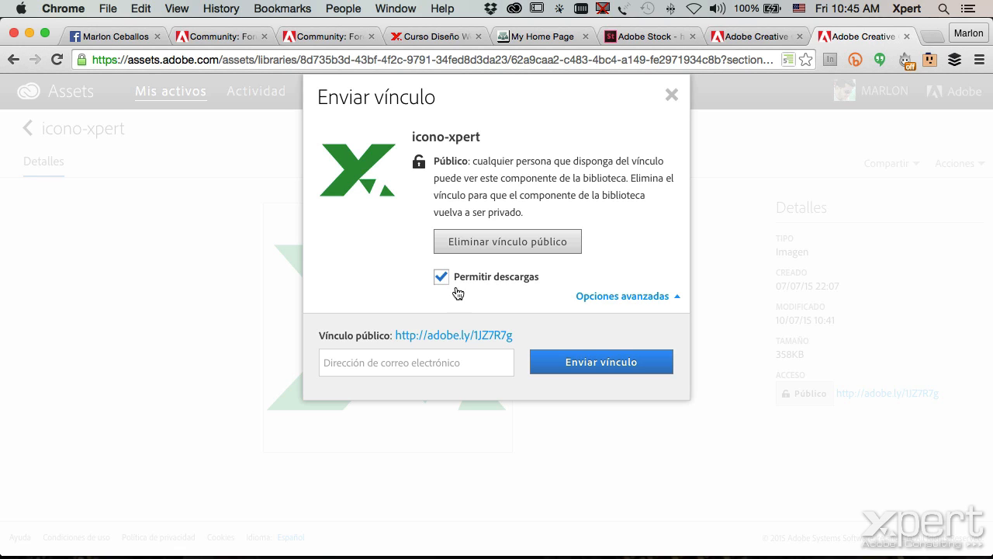
pyautogui.click(443, 279)
pyautogui.click(480, 242)
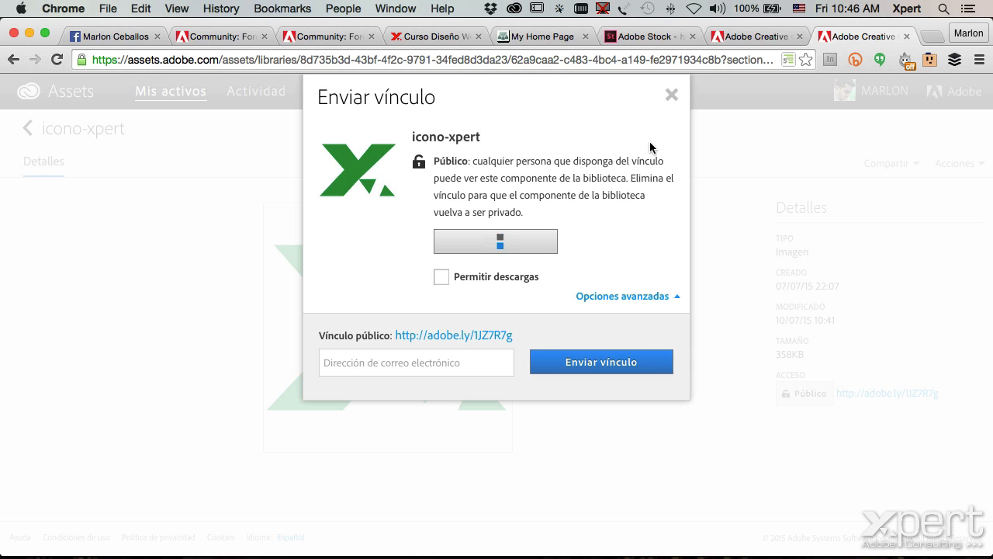
# Open the PS2015 library on the website and view the commands for its red graphic
pyautogui.click(750, 38)
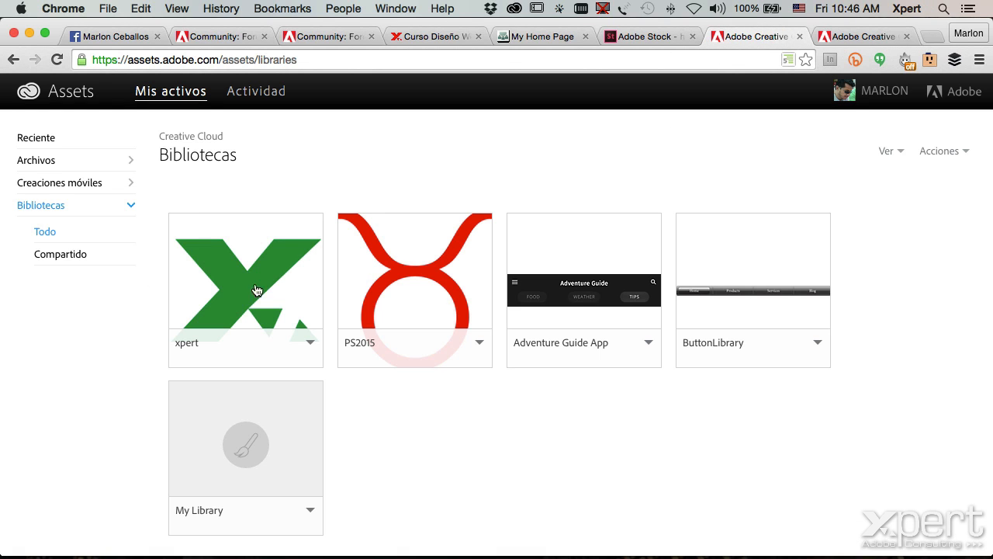
pyautogui.click(399, 250)
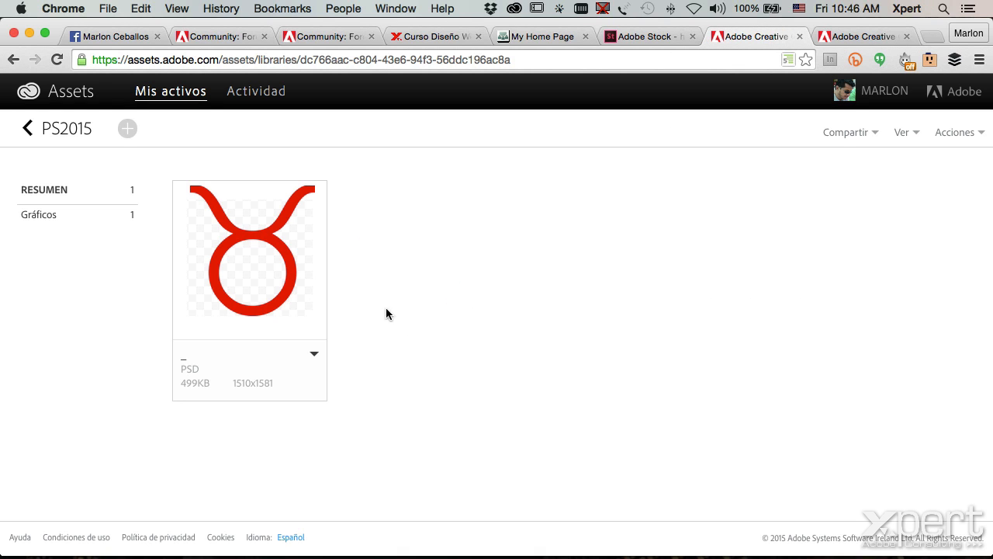
pyautogui.click(314, 355)
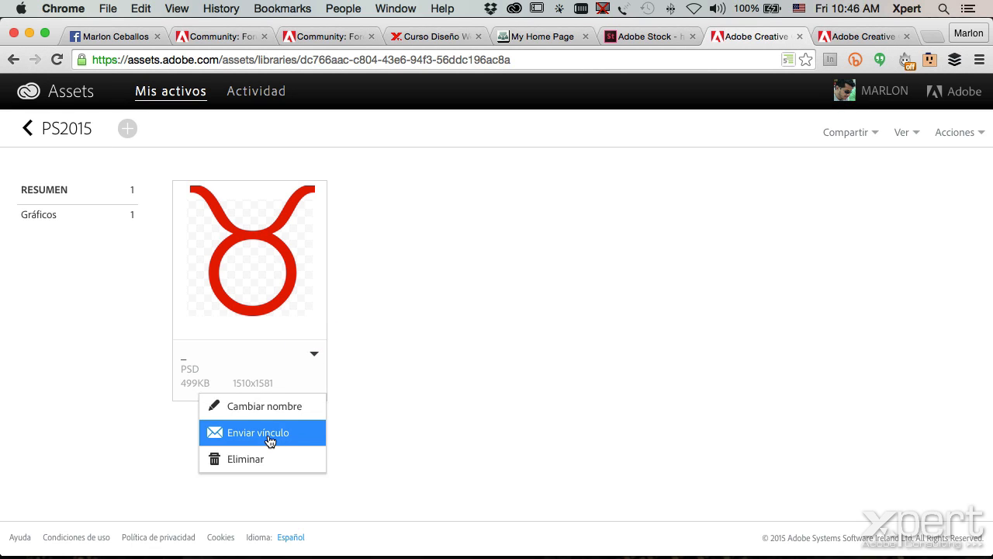
# Switch to Photoshop, start an Adobe Stock search and read the availability notice on the Adobe Stock page
pyautogui.press('super+Tab')
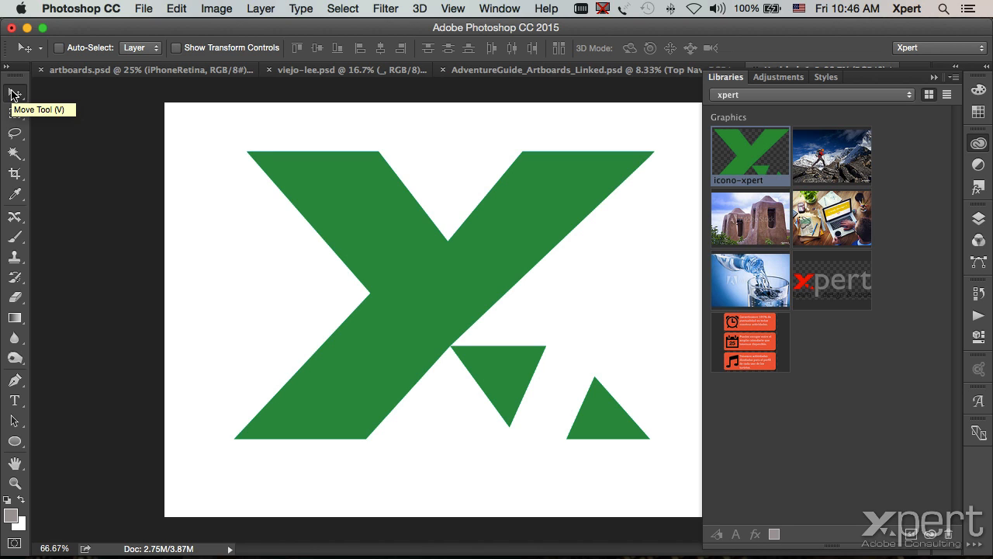
pyautogui.click(144, 9)
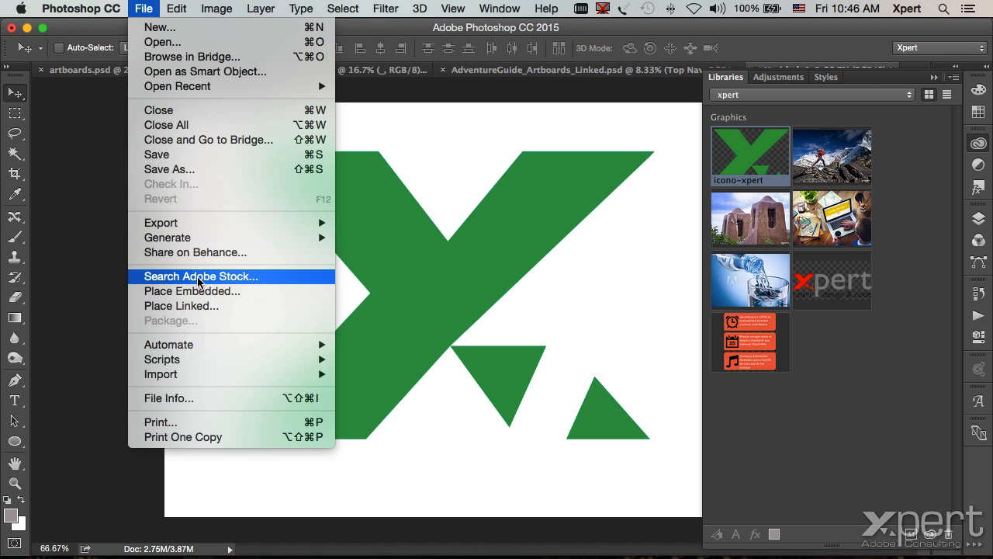
pyautogui.click(221, 277)
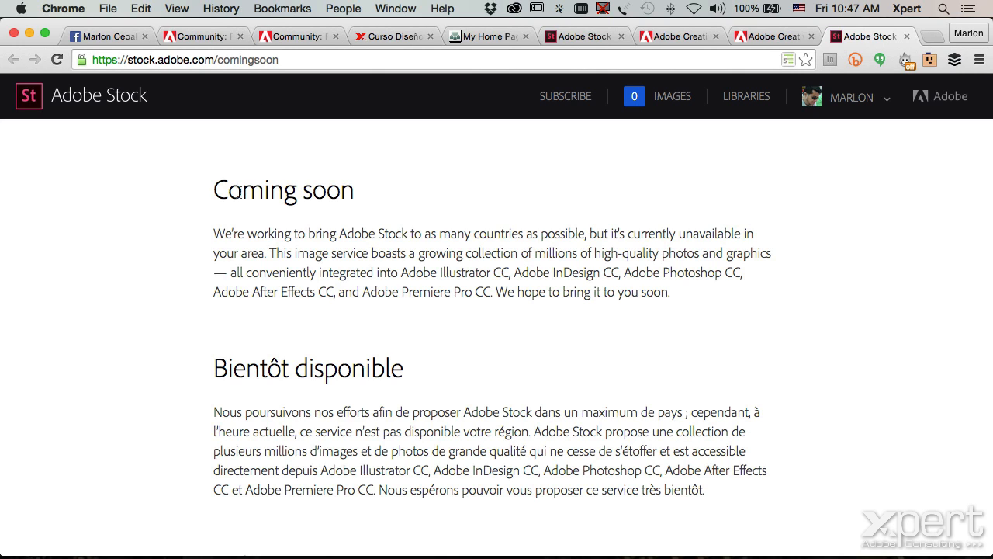
pyautogui.moveTo(215, 192); pyautogui.dragTo(360, 190)
pyautogui.scroll(-10, 360, 190)
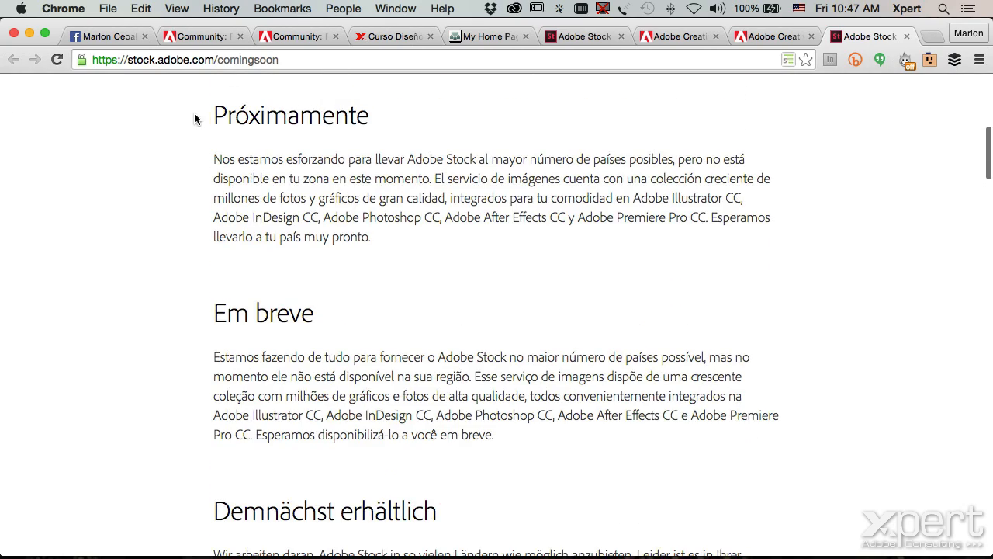
# Go to stock.adobe.com/search in place of the coming-soon page
pyautogui.scroll(10, 343, 125)
pyautogui.click(253, 65)
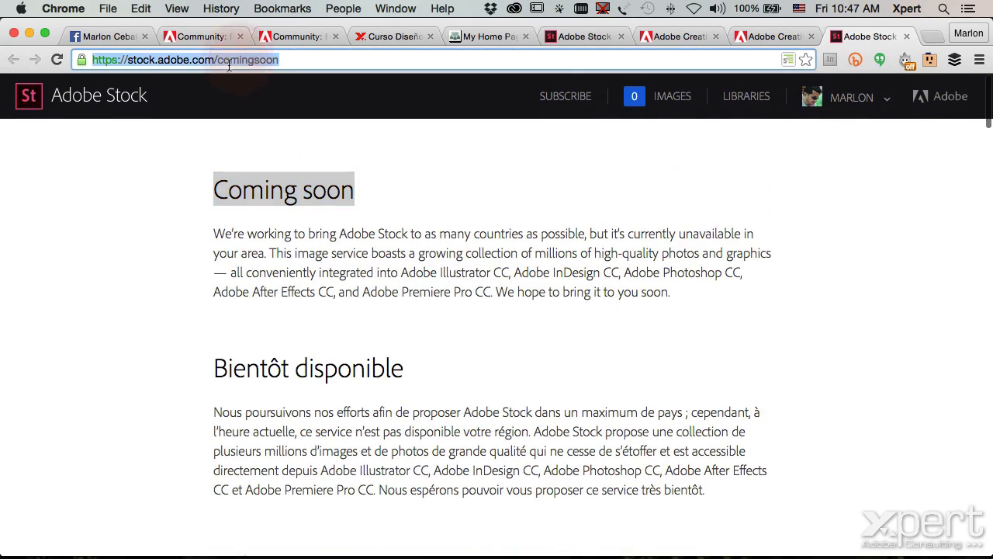
pyautogui.moveTo(217, 60); pyautogui.dragTo(364, 68)
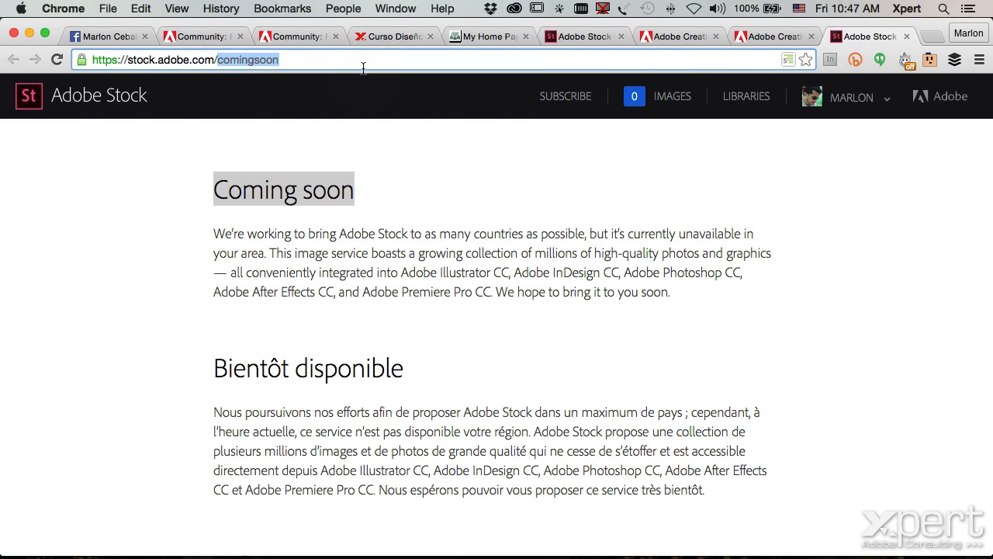
pyautogui.press('BackSpace')
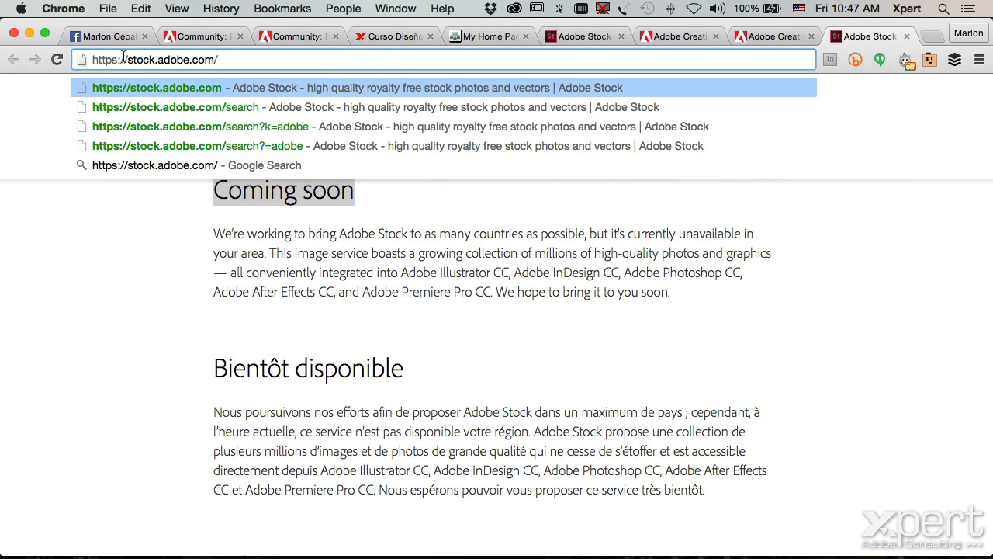
pyautogui.write('se')
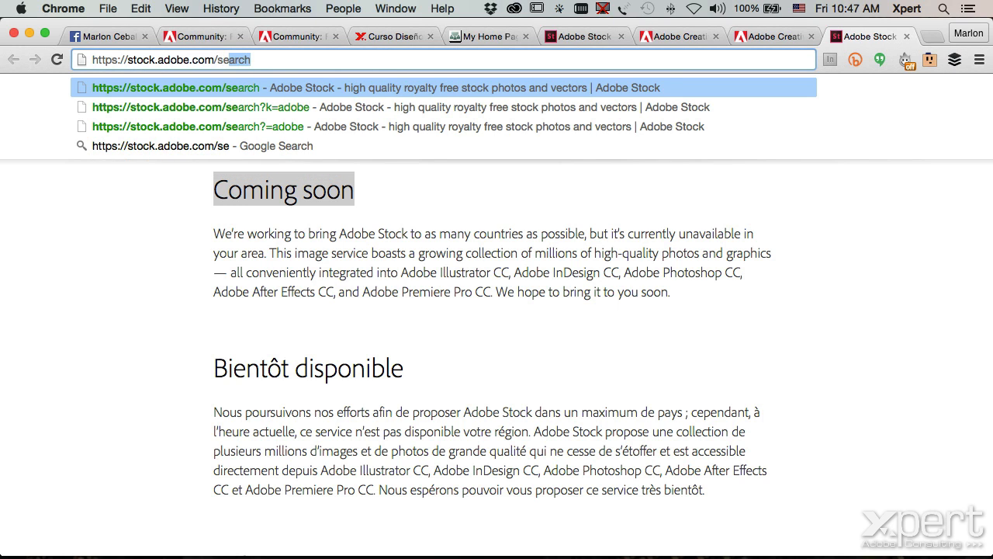
pyautogui.press('Return')
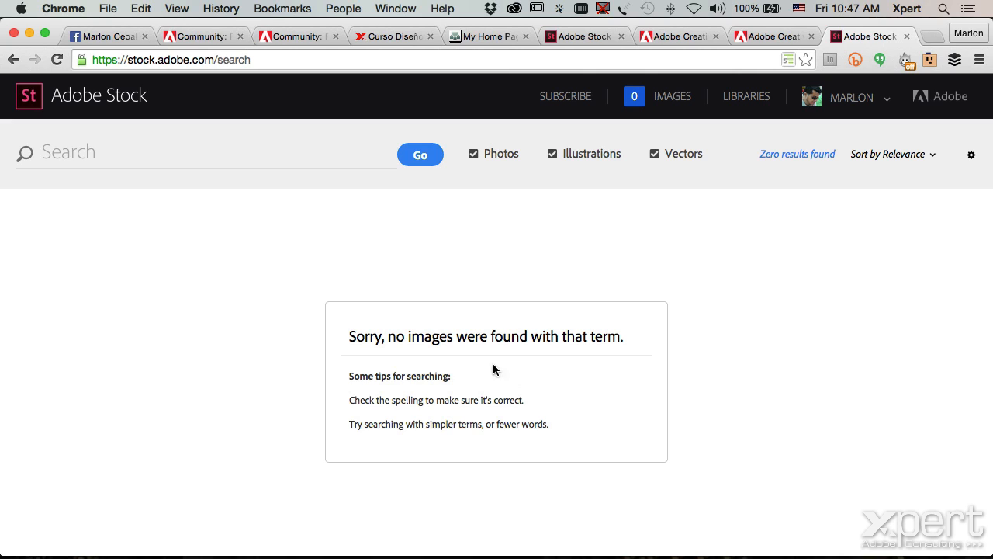
# Search Adobe Stock for "landscape" and browse the resulting images
pyautogui.click(86, 153)
pyautogui.write('landscape')
pyautogui.press('Return')
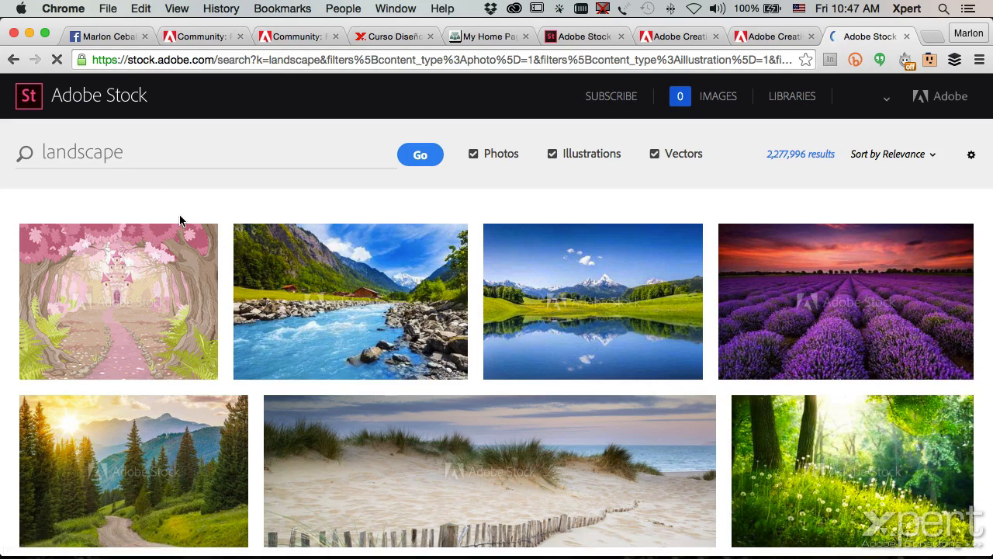
pyautogui.scroll(-5, 395, 300)
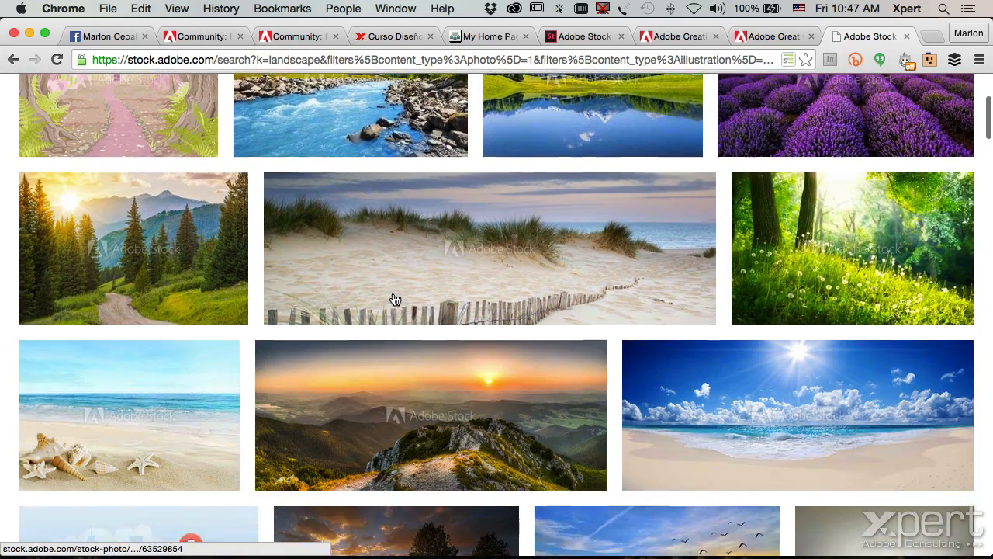
pyautogui.scroll(-4, 395, 300)
pyautogui.scroll(2, 395, 299)
pyautogui.scroll(5, 395, 299)
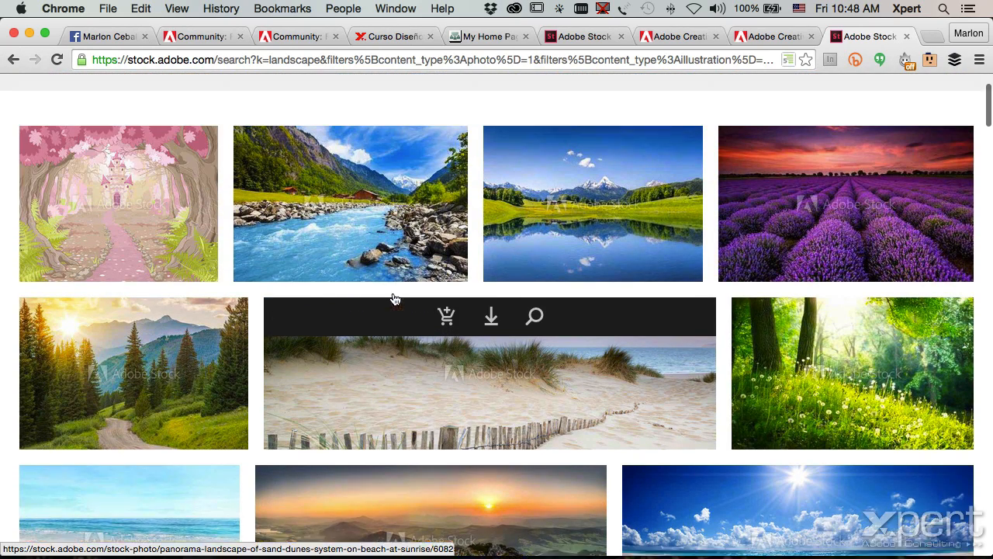
# Save a preview of the Swiss river landscape photo to the xpert library
pyautogui.moveTo(375, 157)
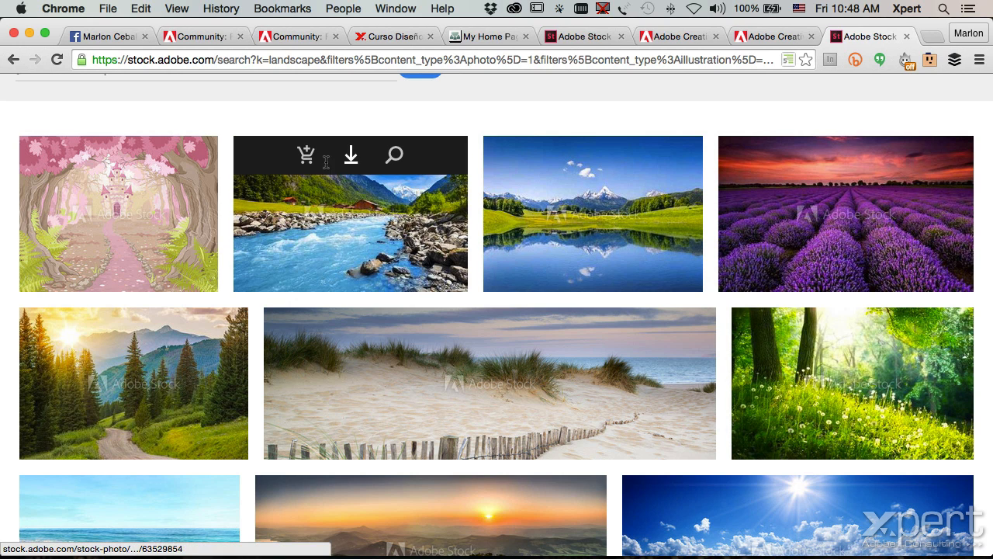
pyautogui.moveTo(304, 158)
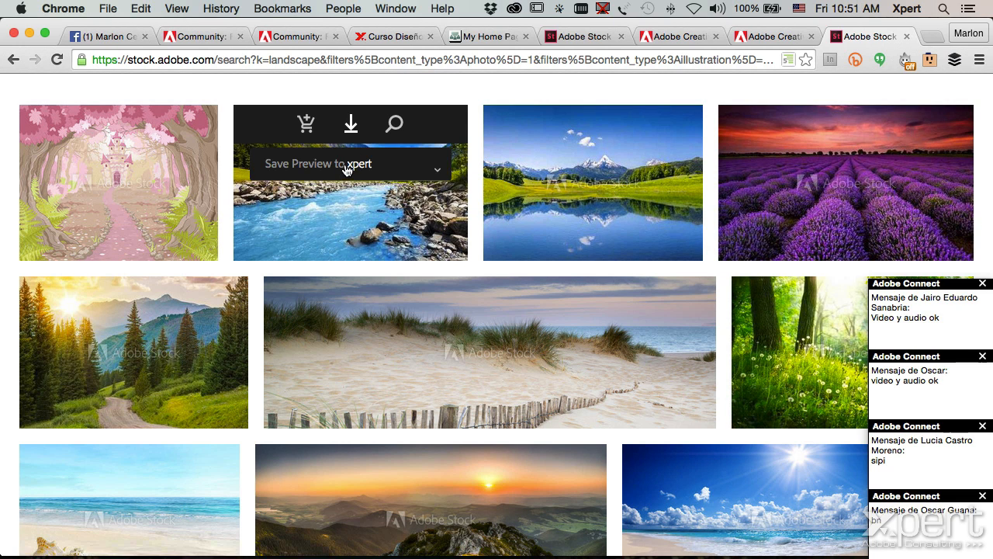
pyautogui.click(351, 125)
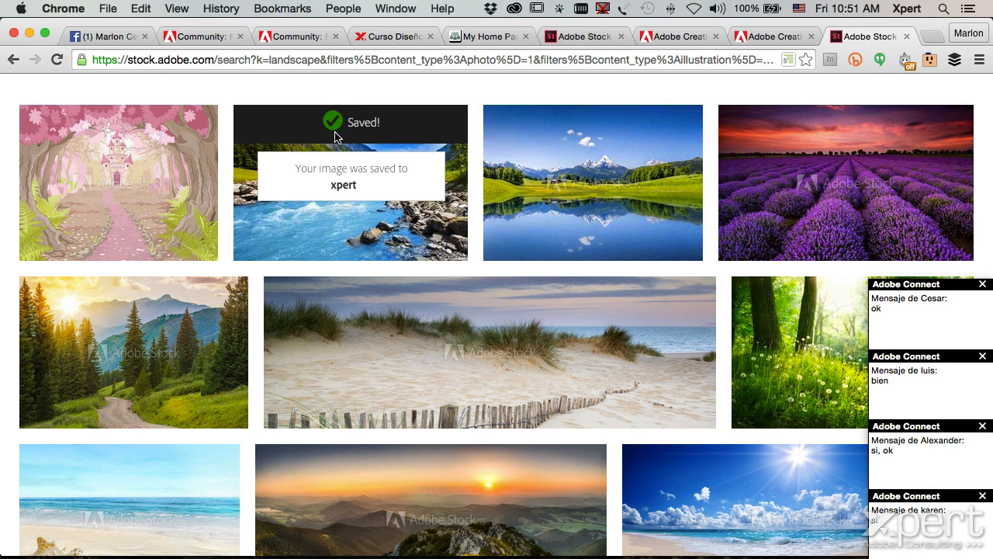
# Save a preview of the same river landscape photo to the PS2015 library
pyautogui.moveTo(351, 144)
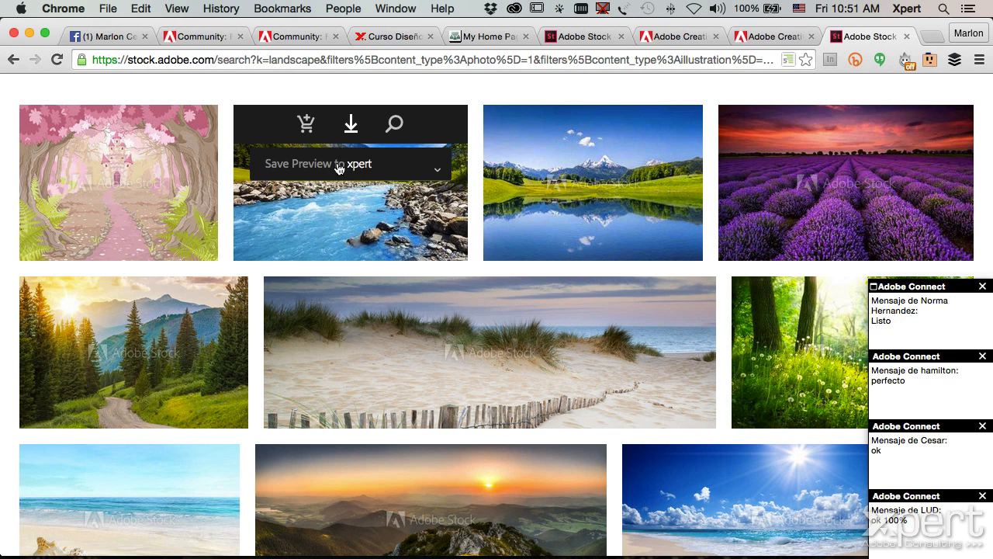
pyautogui.click(439, 168)
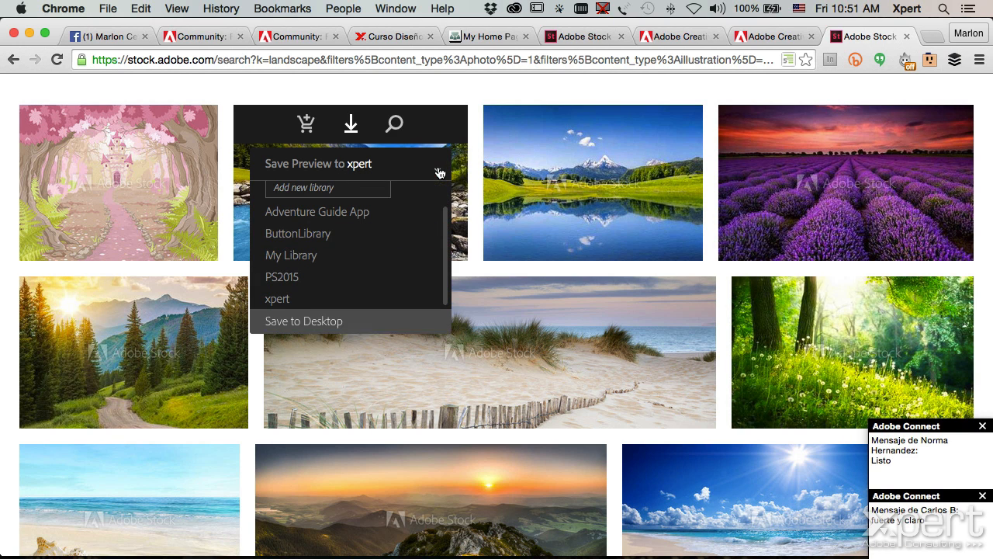
pyautogui.scroll(-1, 377, 255)
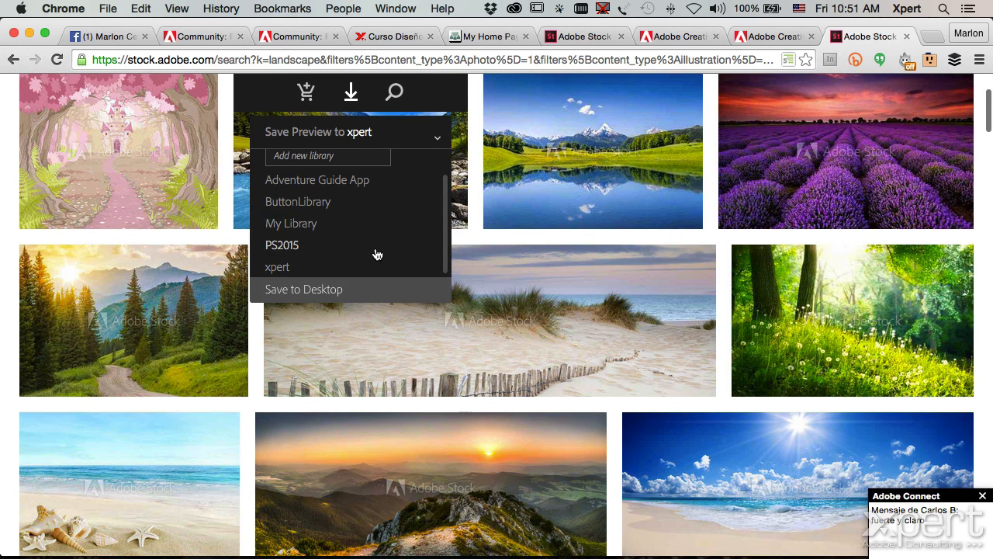
pyautogui.click(284, 245)
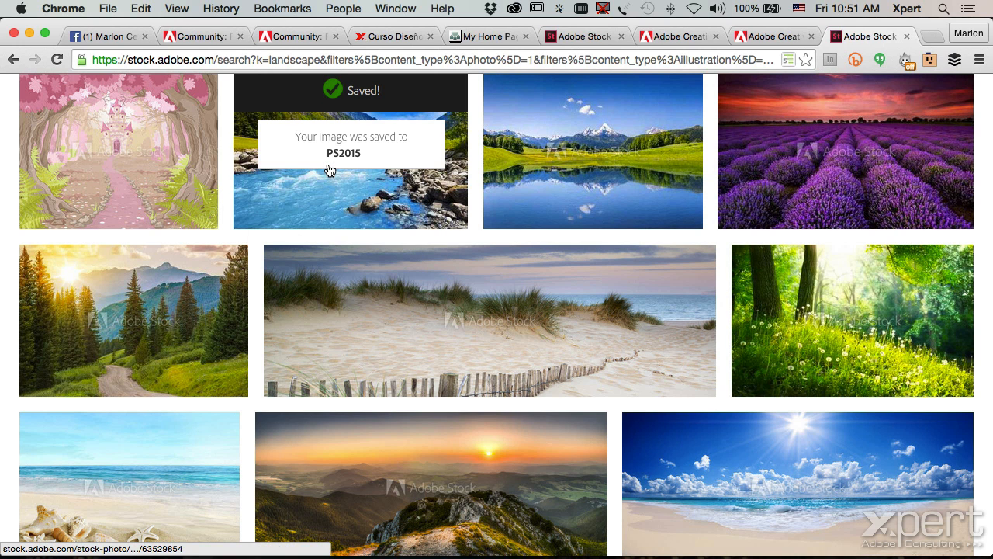
# Switch to Photoshop and create a new blank document with the preset settings
pyautogui.press('super+Tab')
pyautogui.press('super+Tab')
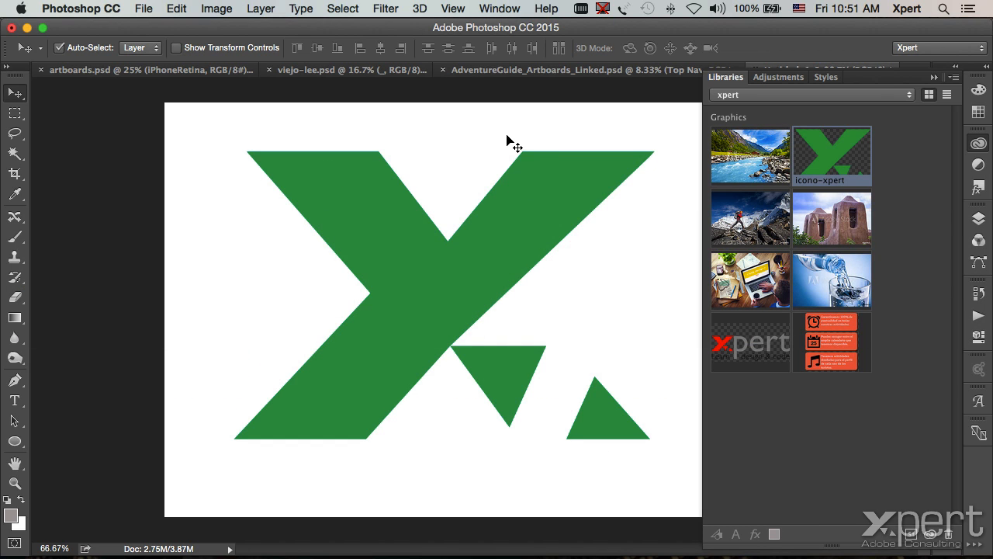
pyautogui.press('super+n')
pyautogui.click(625, 117)
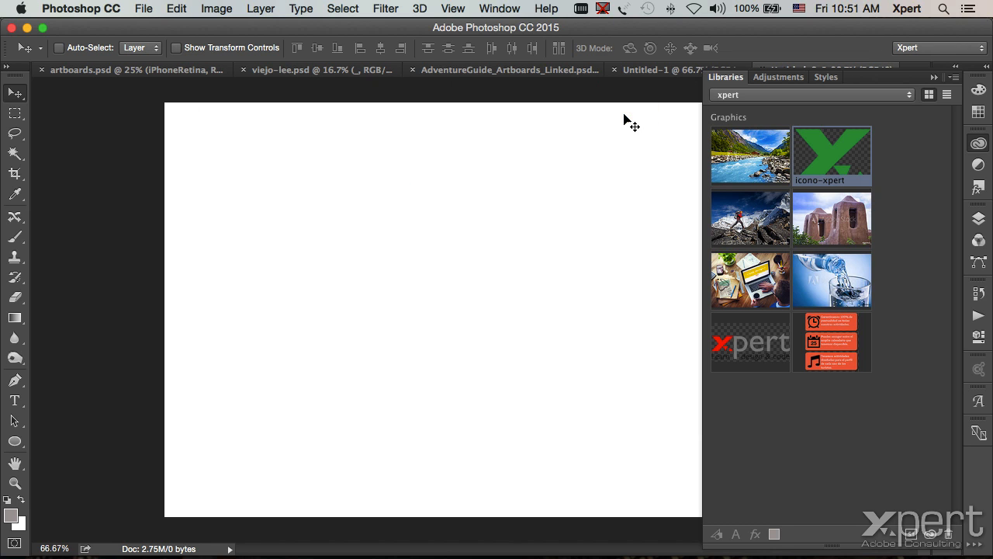
# Display the PS2015 library and place its Swiss landscape image in the new document at the default size
pyautogui.click(779, 96)
pyautogui.click(922, 264)
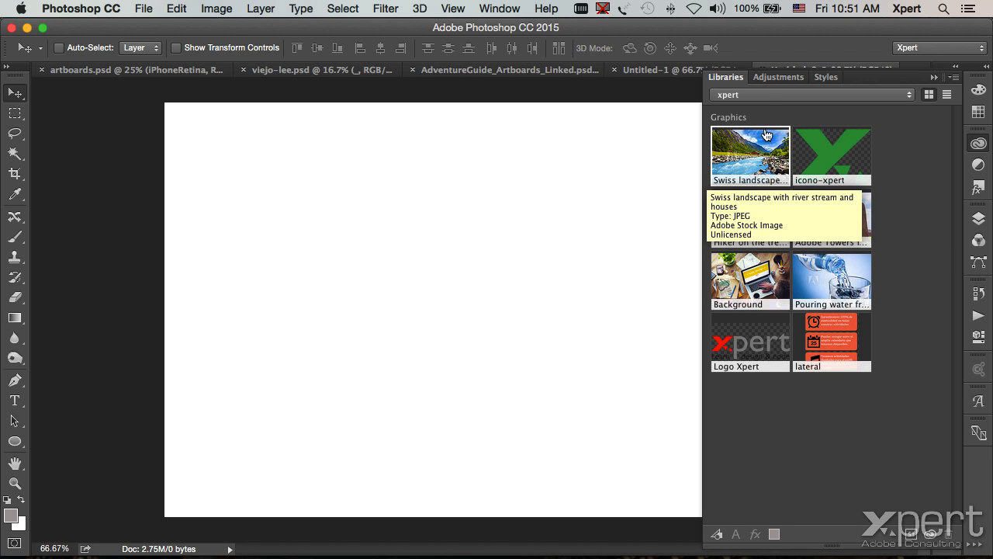
pyautogui.click(761, 96)
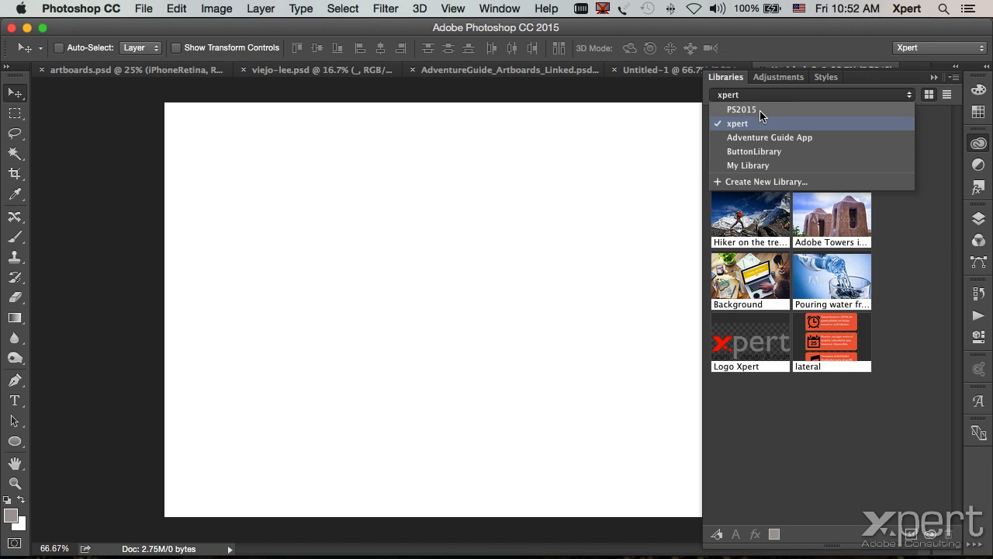
pyautogui.click(760, 109)
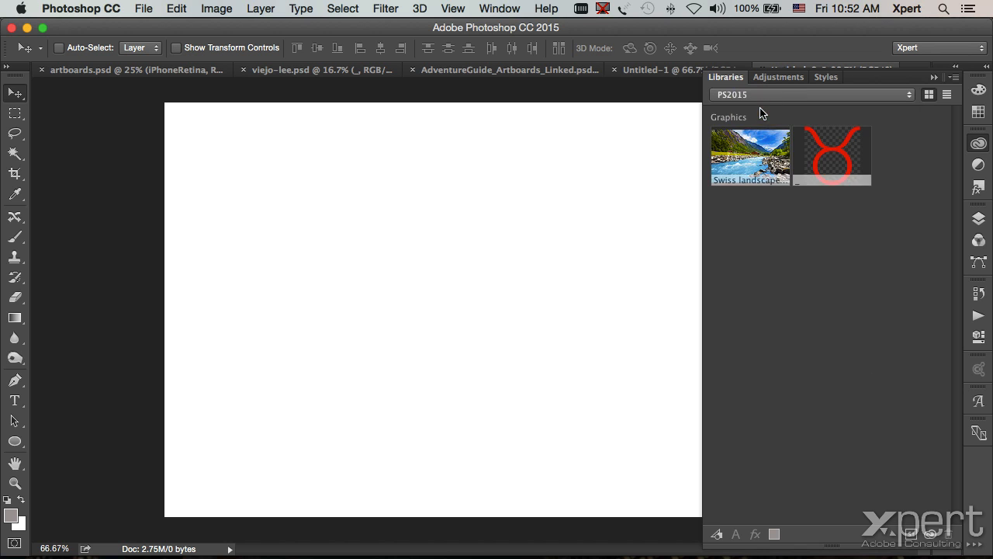
pyautogui.click(753, 148)
pyautogui.moveTo(753, 147); pyautogui.dragTo(440, 269)
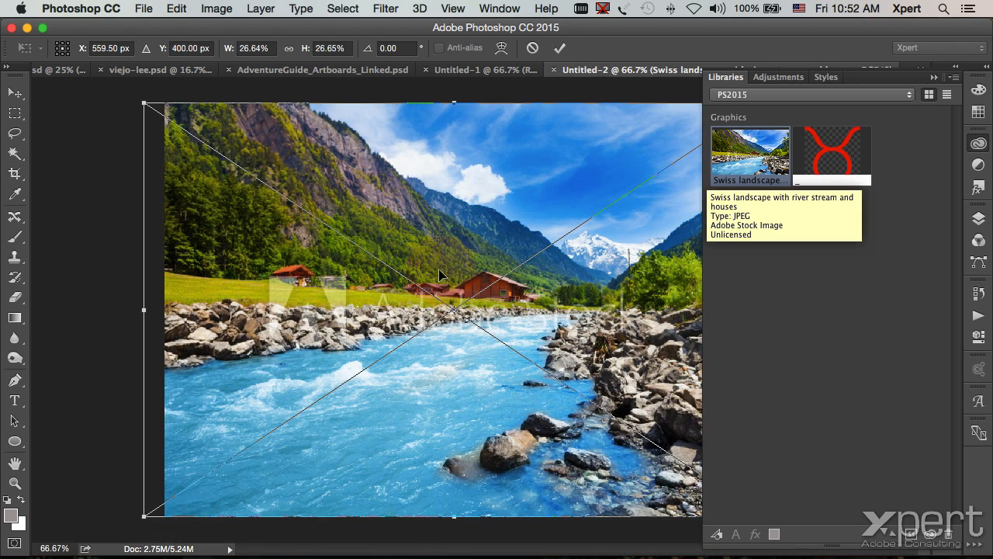
pyautogui.press('Return')
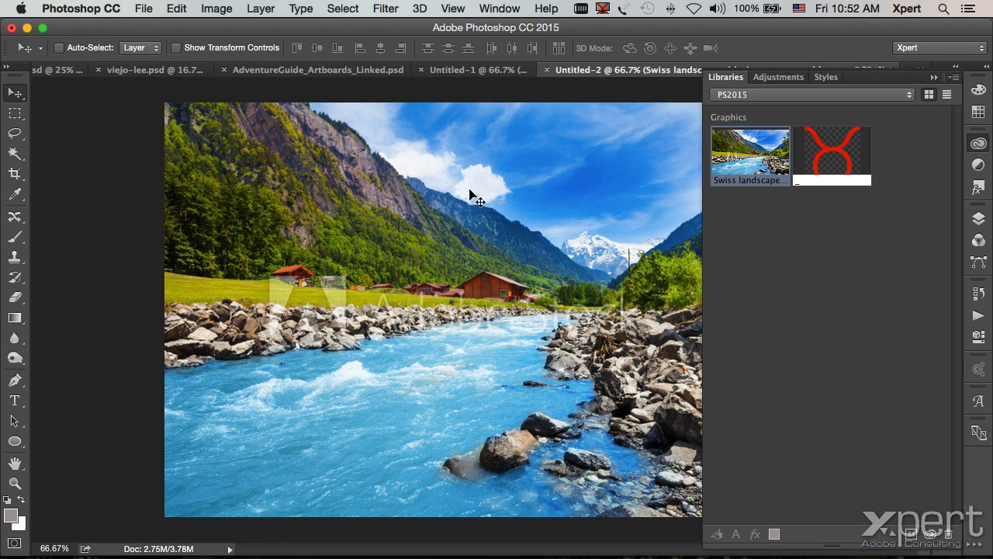
# View the commands for the Swiss landscape graphic and for the PS2015 library, including License Image and Search Adobe Stock
pyautogui.rightClick(769, 155)
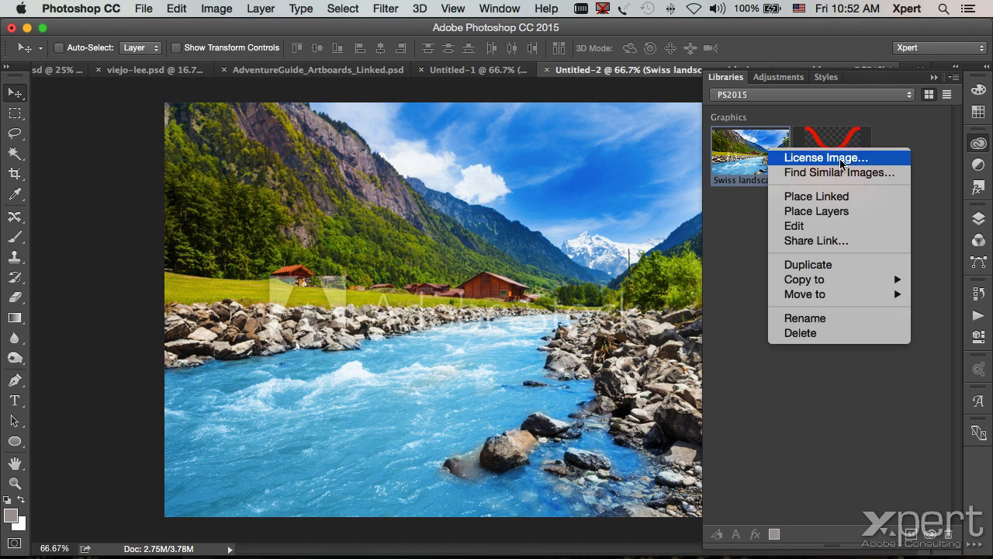
pyautogui.click(909, 135)
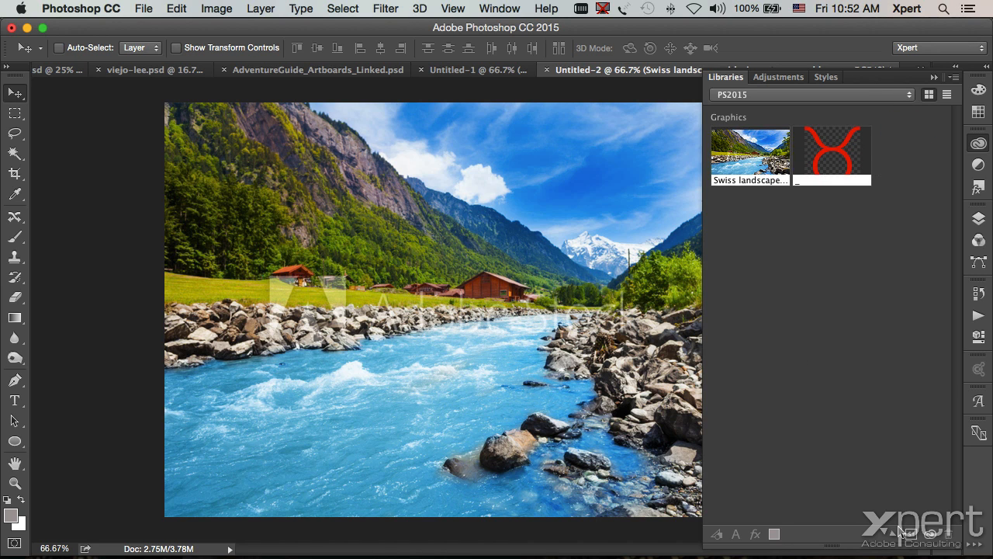
pyautogui.click(956, 78)
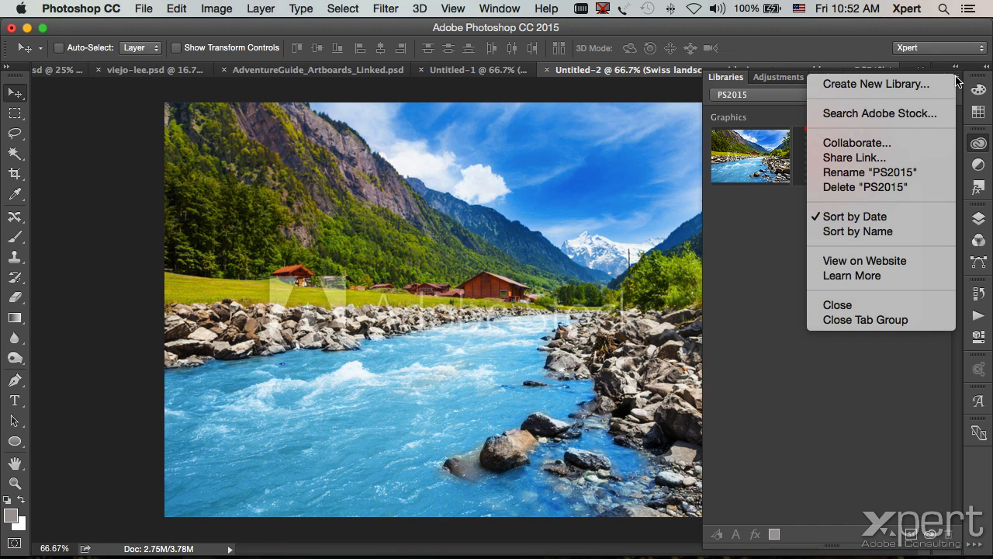
pyautogui.click(956, 78)
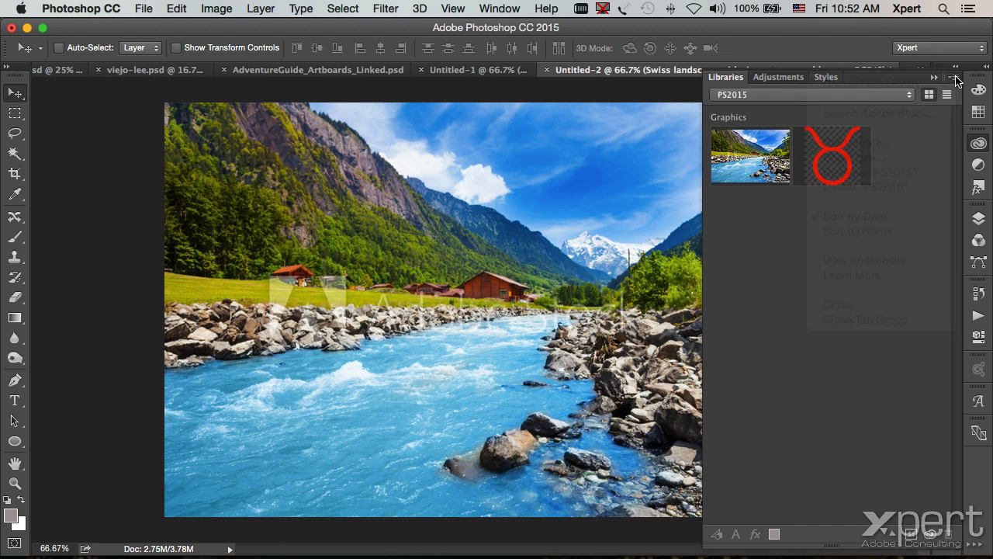
pyautogui.moveTo(770, 165)
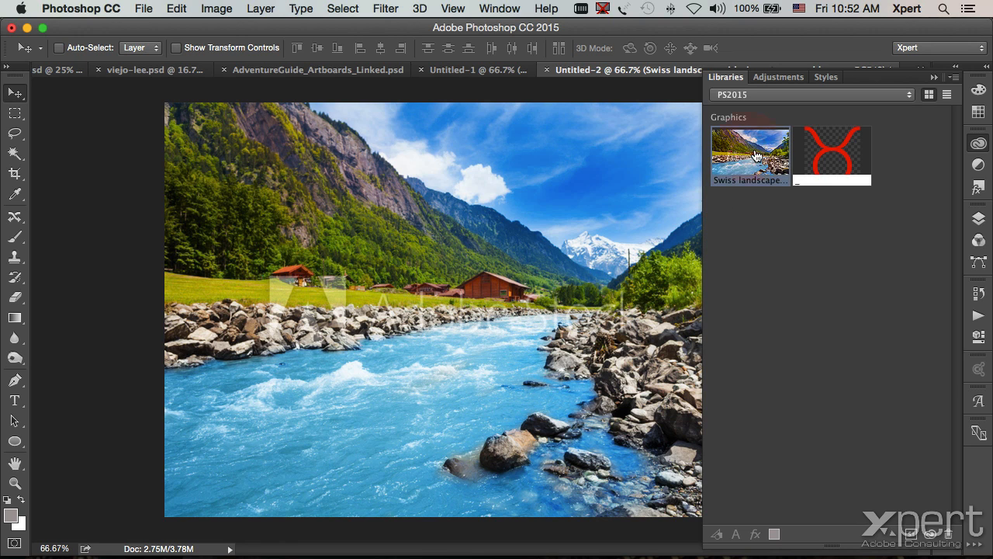
# Switch to Chrome and view the options for the river landscape photo in the Adobe Stock results
pyautogui.press('super+Tab')
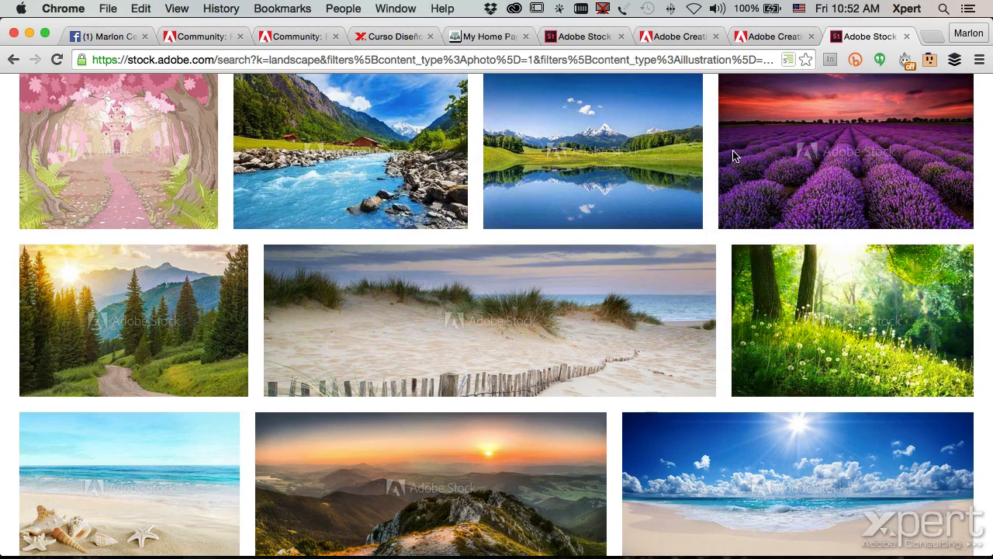
pyautogui.scroll(2, 281, 144)
pyautogui.moveTo(290, 138)
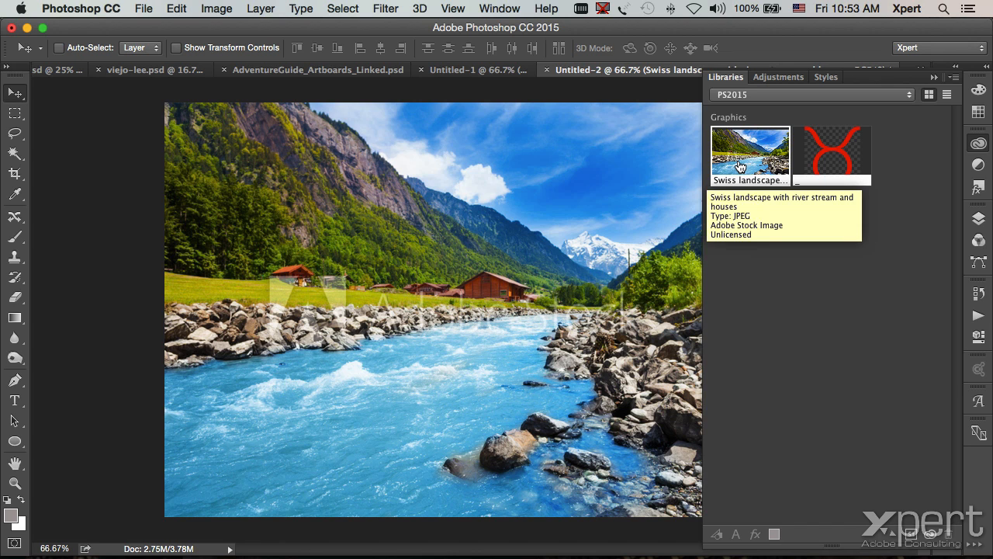
# In Photoshop, review the License Image command and stock details of the Swiss landscape graphic in the PS2015 library
pyautogui.rightClick(740, 165)
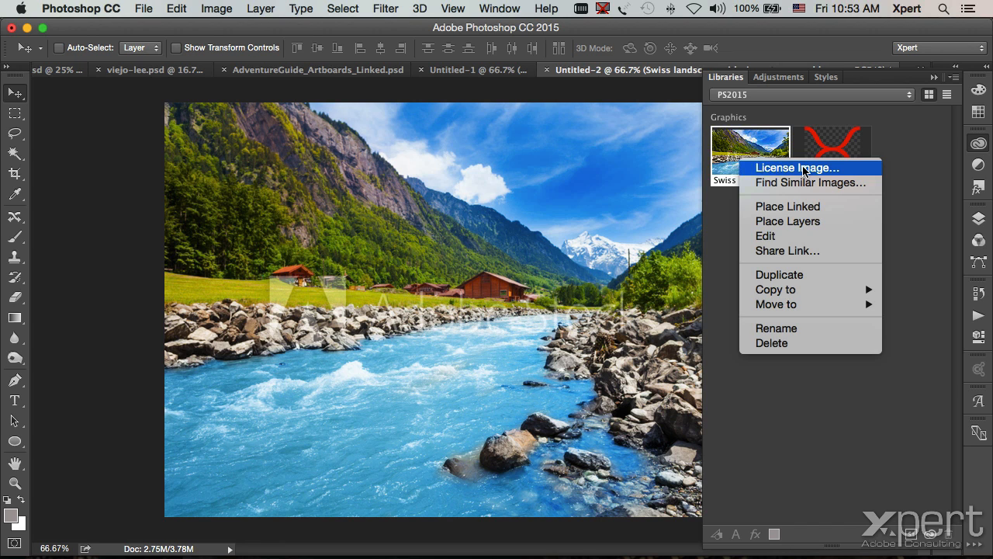
pyautogui.click(892, 150)
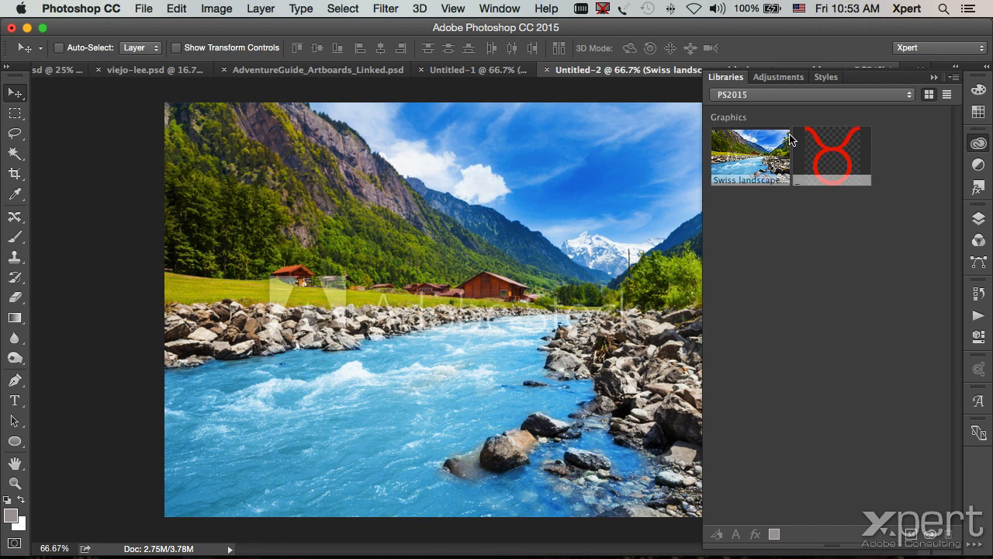
pyautogui.moveTo(770, 136)
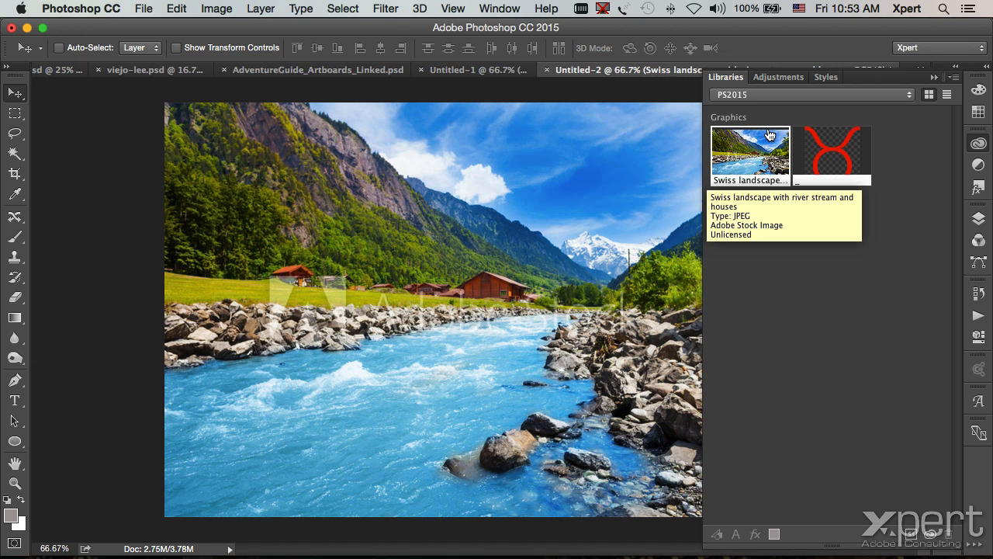
# Bring up the Untitled-1 document with the green icon, hide the libraries and show its layers
pyautogui.click(457, 69)
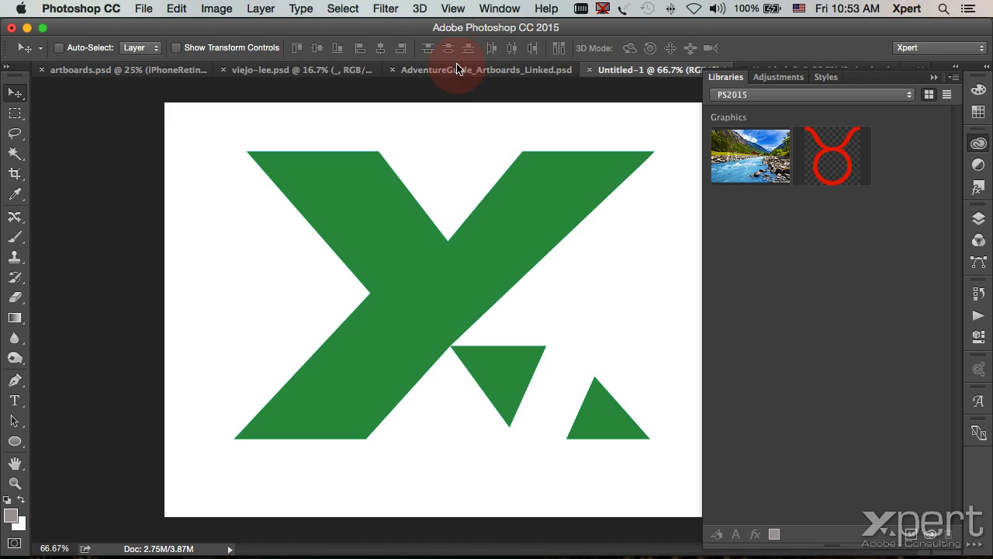
pyautogui.click(978, 143)
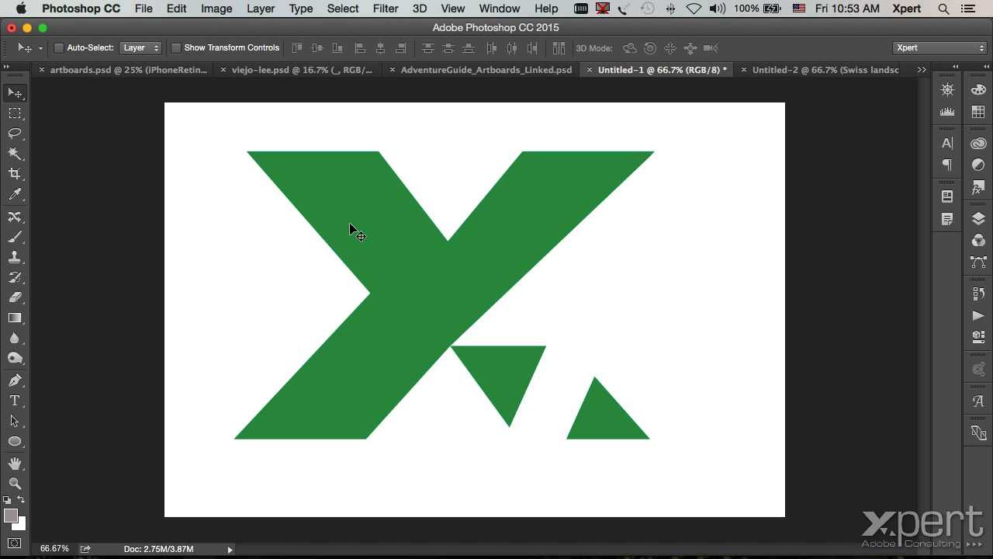
pyautogui.click(979, 219)
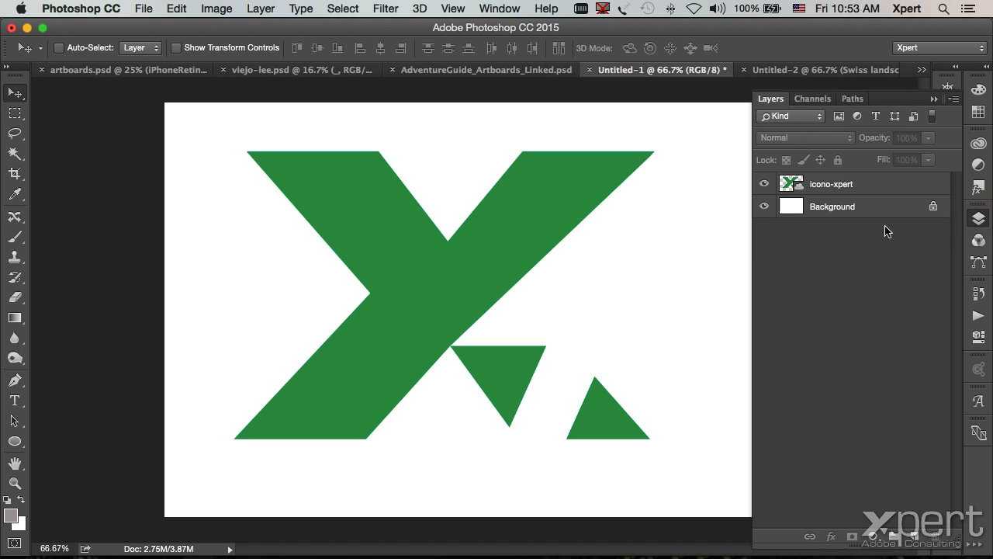
# Add a Gradient Overlay effect to the icono-xpert layer and apply the Black, White gradient preset
pyautogui.click(830, 190)
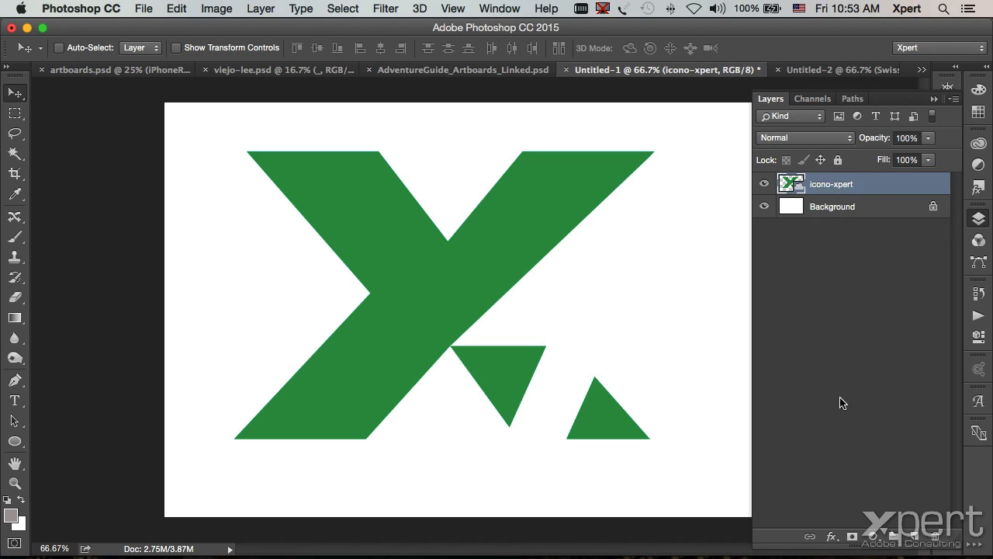
pyautogui.click(831, 537)
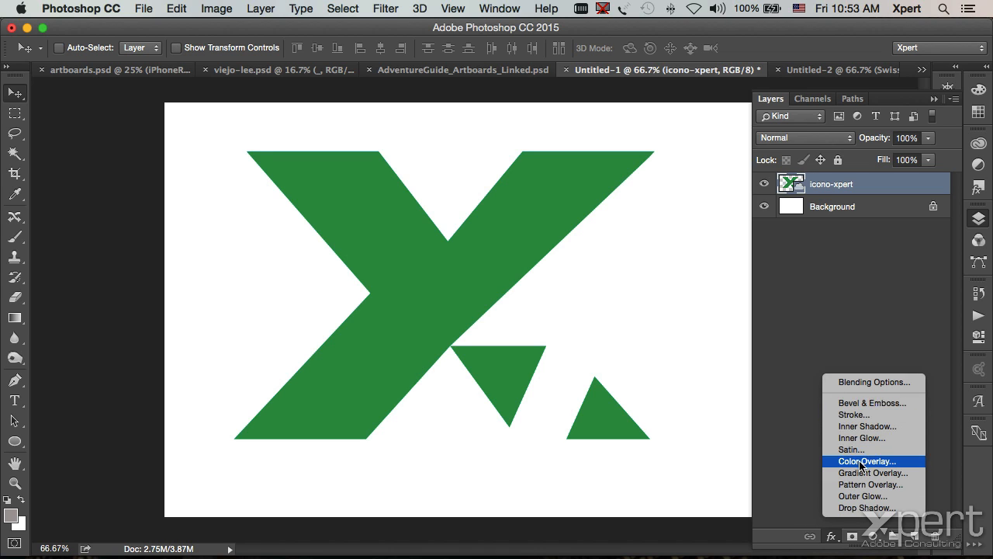
pyautogui.click(831, 536)
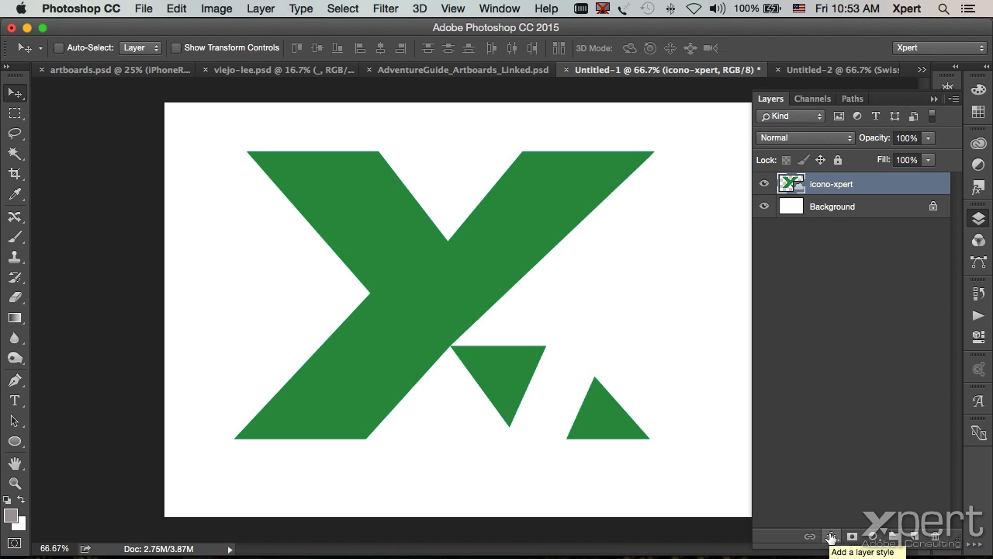
pyautogui.click(831, 537)
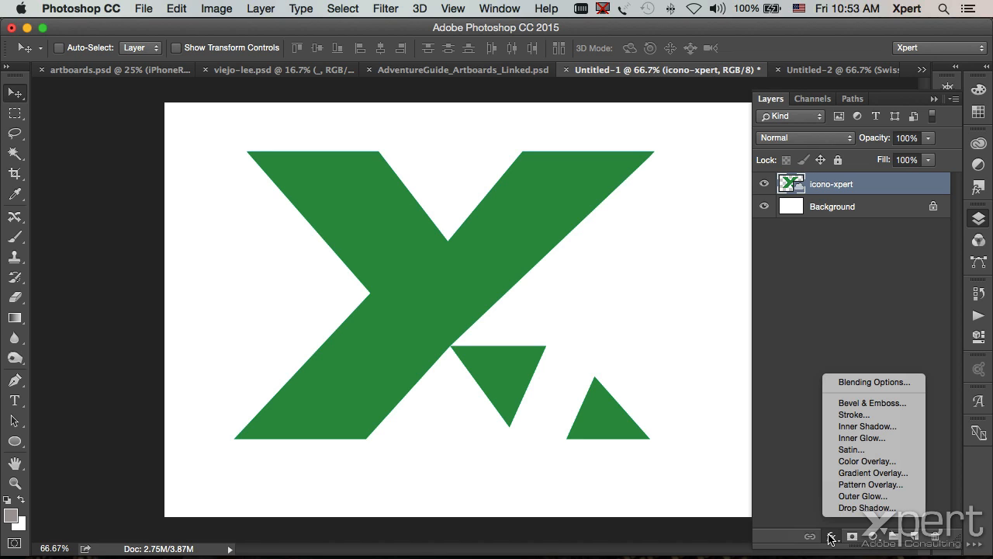
pyautogui.click(918, 475)
pyautogui.moveTo(287, 65); pyautogui.dragTo(564, 105)
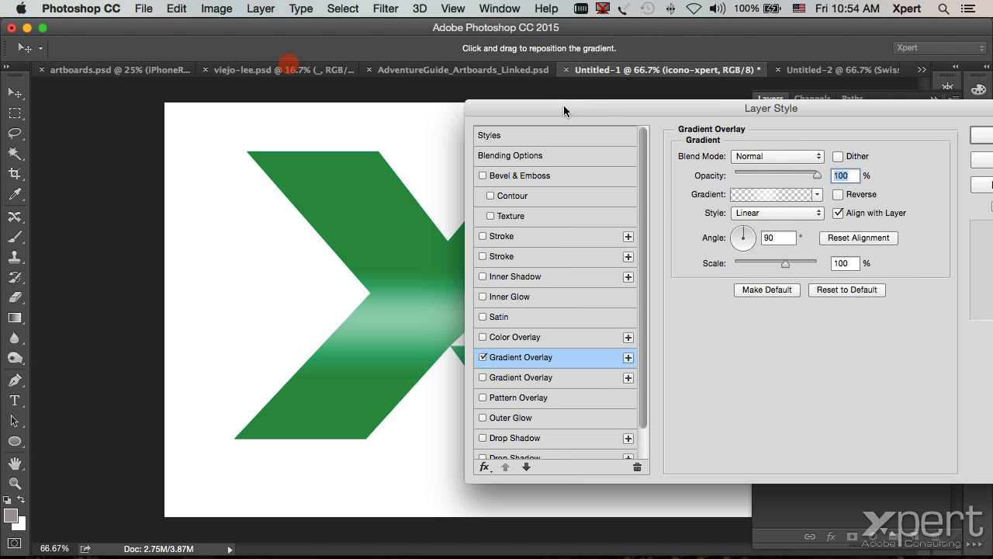
pyautogui.click(817, 194)
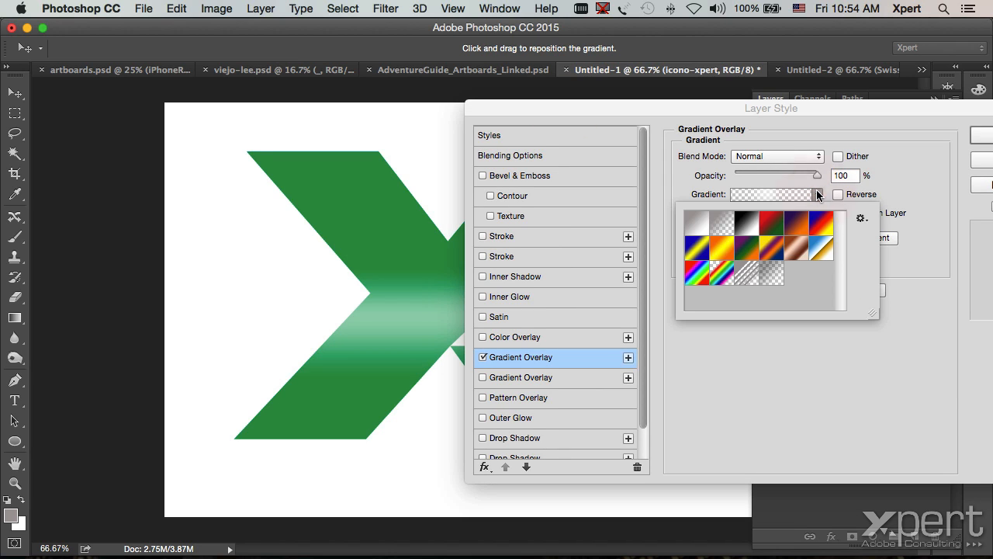
pyautogui.click(747, 222)
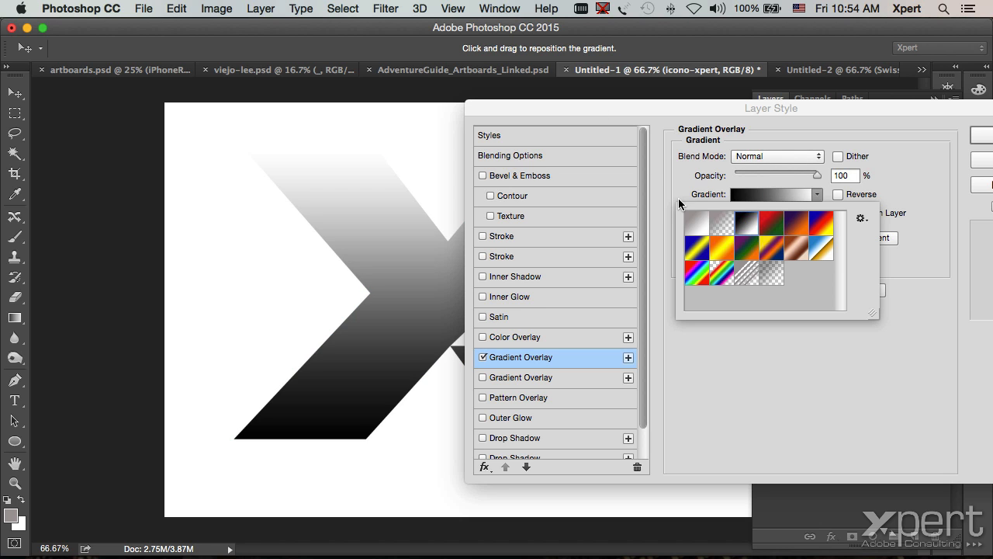
# Recolor the overlay gradient's black stop to red by setting R to 255, and accept the edited gradient
pyautogui.click(759, 194)
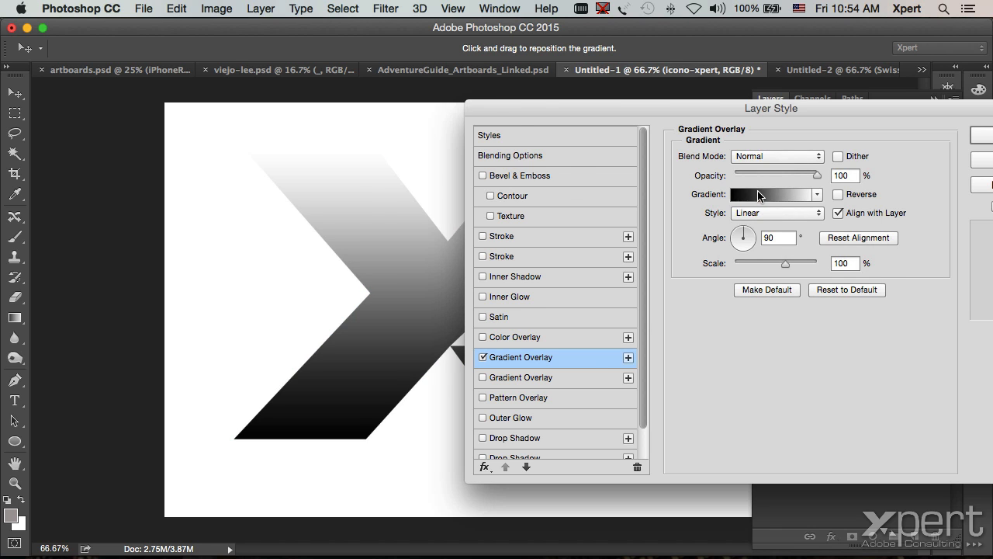
pyautogui.click(344, 325)
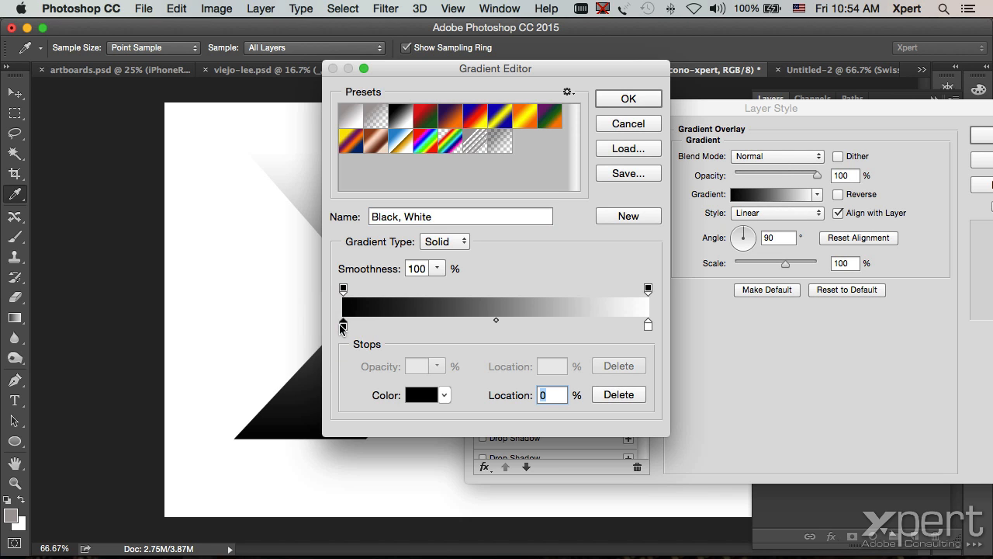
pyautogui.click(423, 395)
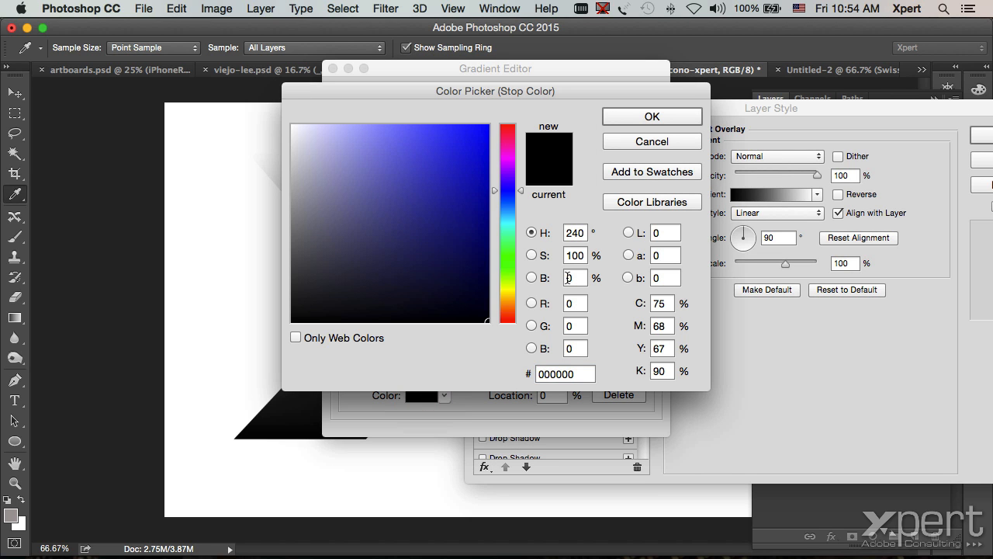
pyautogui.doubleClick(572, 303)
pyautogui.write('255')
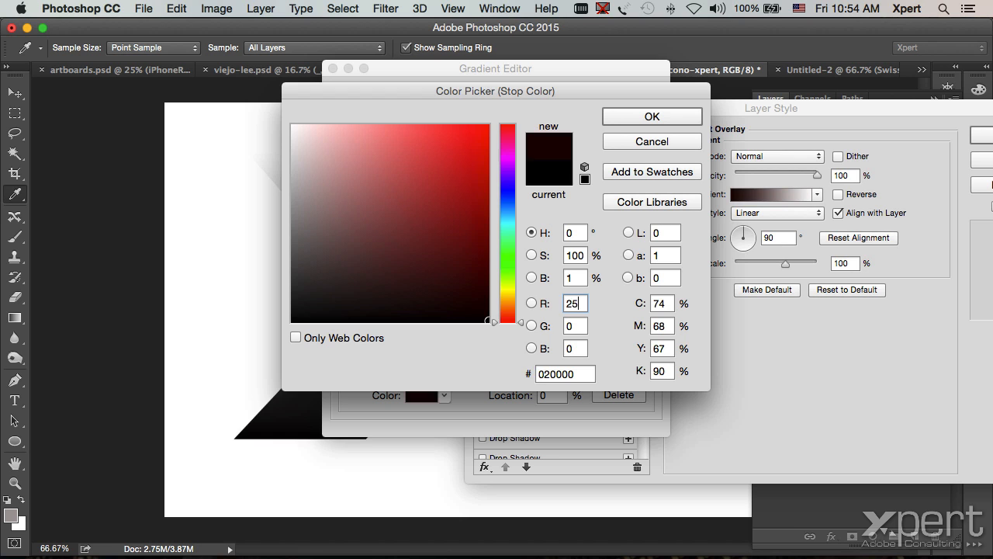
pyautogui.click(673, 118)
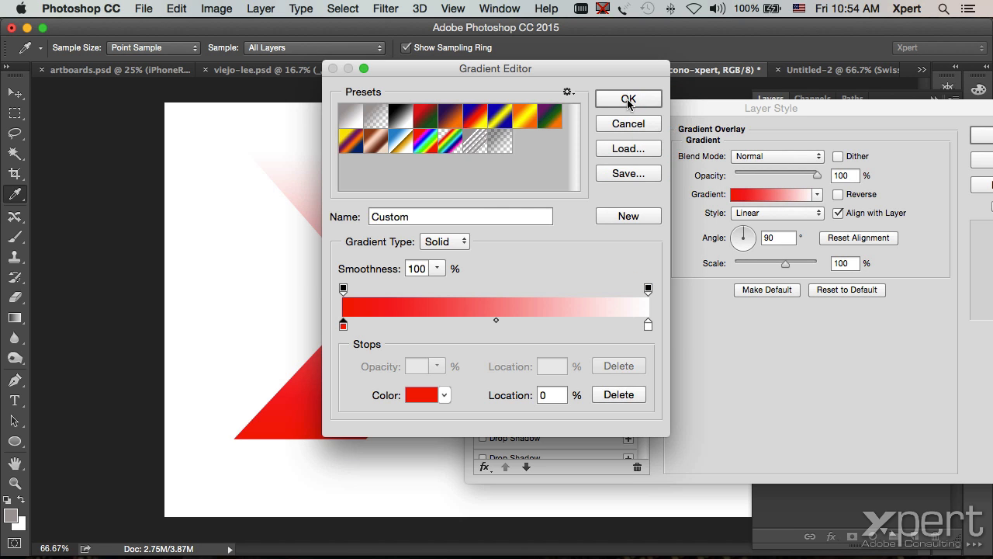
pyautogui.click(635, 98)
pyautogui.moveTo(540, 107); pyautogui.dragTo(552, 128)
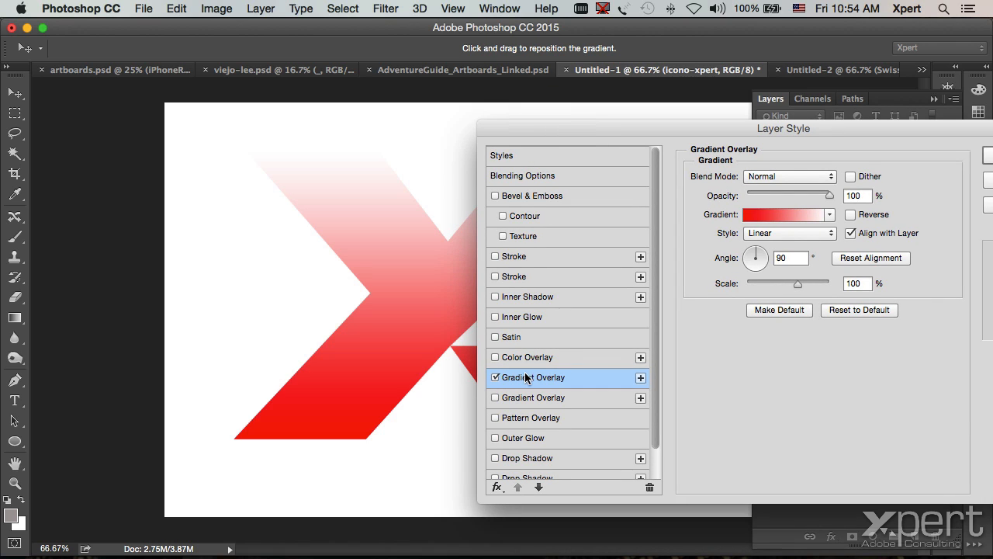
# Enable both Stroke effects on the icono-xpert layer and uncover more of the artwork
pyautogui.click(496, 278)
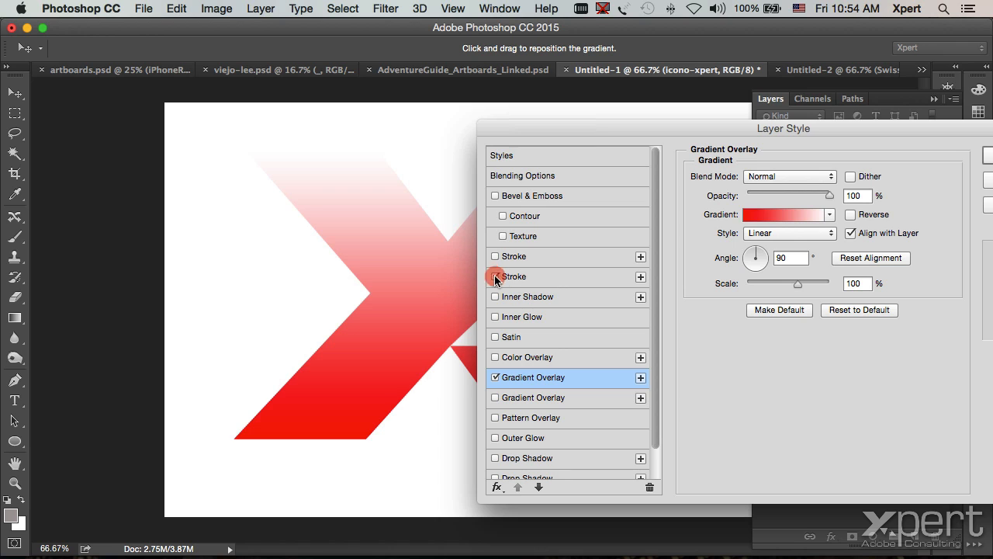
pyautogui.click(544, 276)
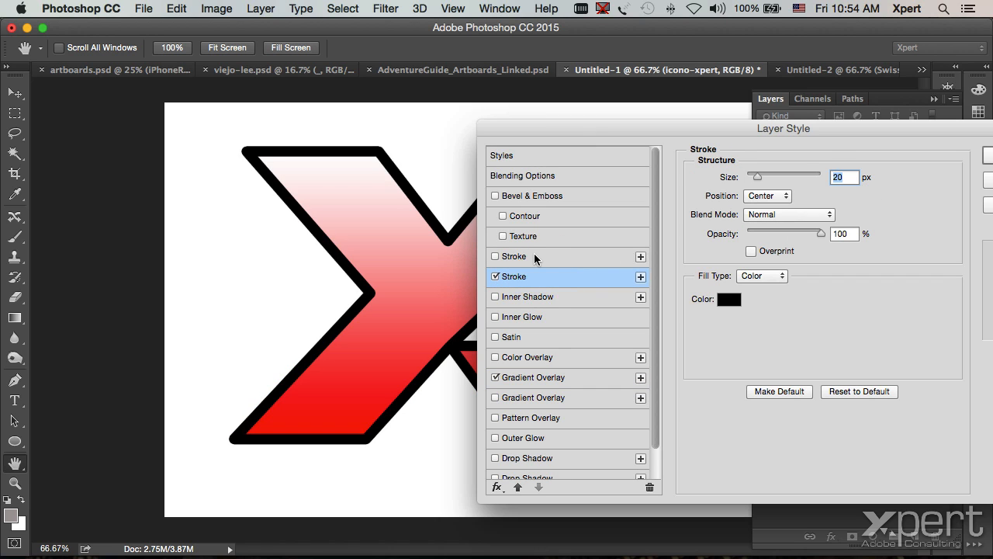
pyautogui.click(496, 257)
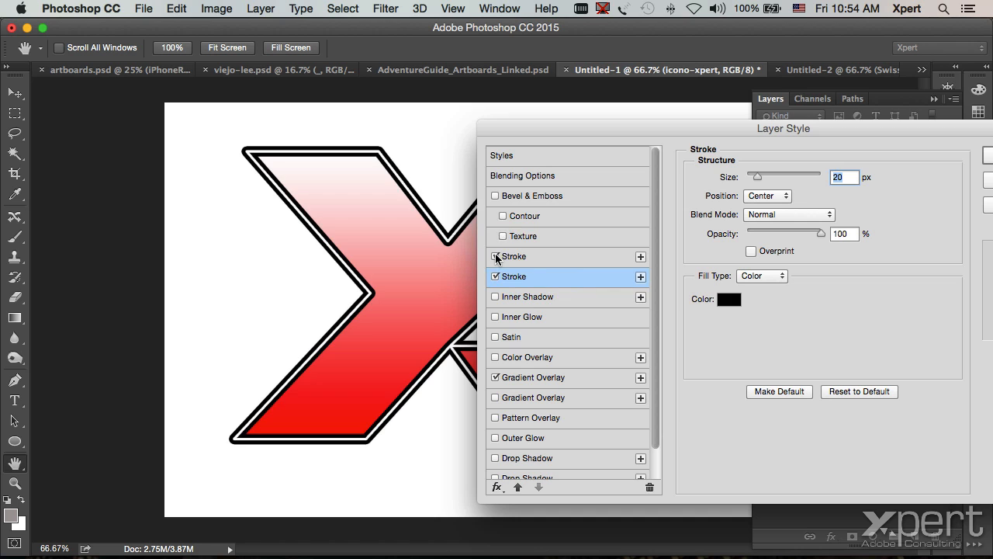
pyautogui.moveTo(522, 132); pyautogui.dragTo(648, 111)
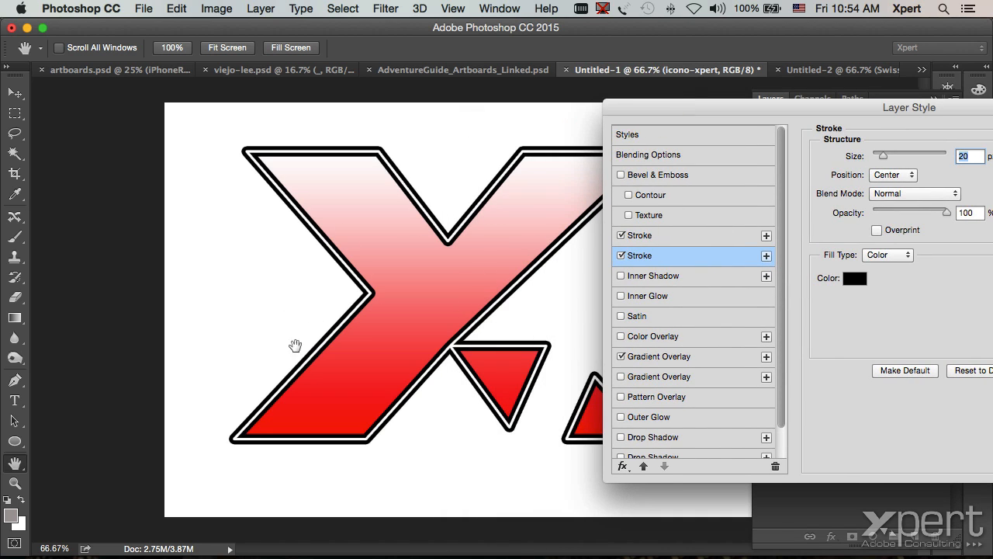
# Enable all three Drop Shadow effects on the icon and uncover the full artwork to view them
pyautogui.scroll(-2, 725, 338)
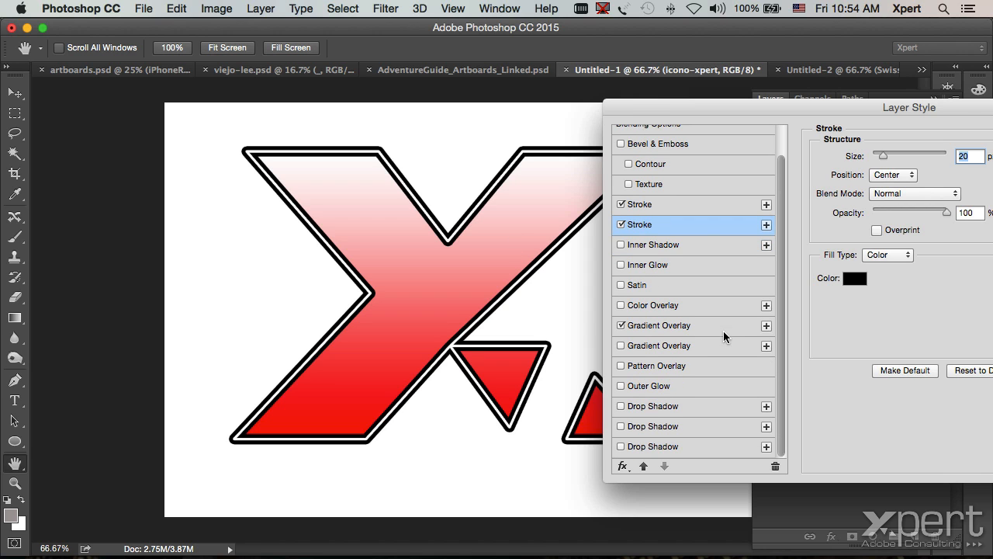
pyautogui.click(621, 406)
pyautogui.click(621, 426)
pyautogui.click(621, 446)
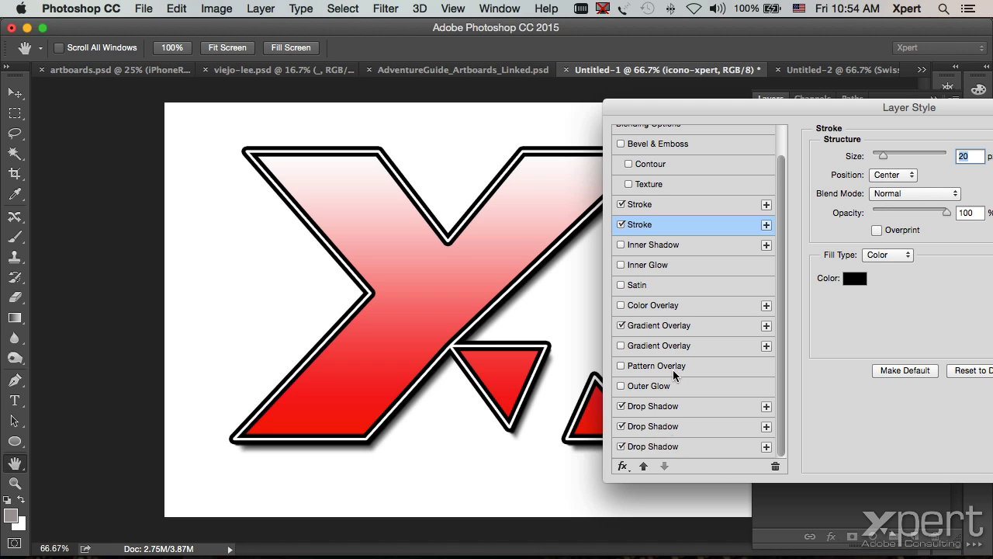
pyautogui.moveTo(665, 106); pyautogui.dragTo(777, 199)
pyautogui.scroll(2, 701, 339)
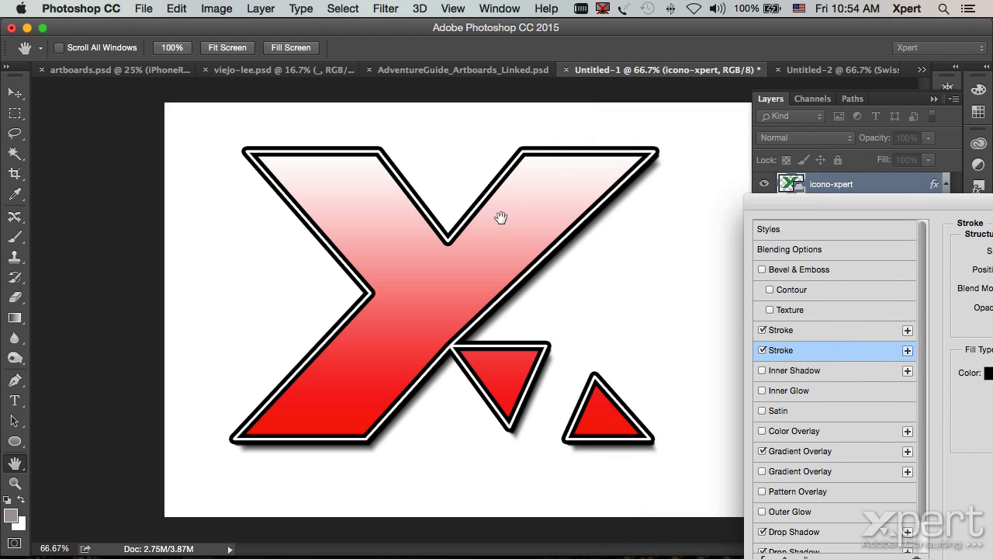
# Enable the second Gradient Overlay effect on the icon, leaving Color Overlay off
pyautogui.moveTo(811, 210)
pyautogui.mouseDown()
pyautogui.moveTo(703, 201)
pyautogui.moveTo(625, 100)
pyautogui.mouseUp()
pyautogui.click(577, 324)
pyautogui.click(577, 324)
pyautogui.click(576, 363)
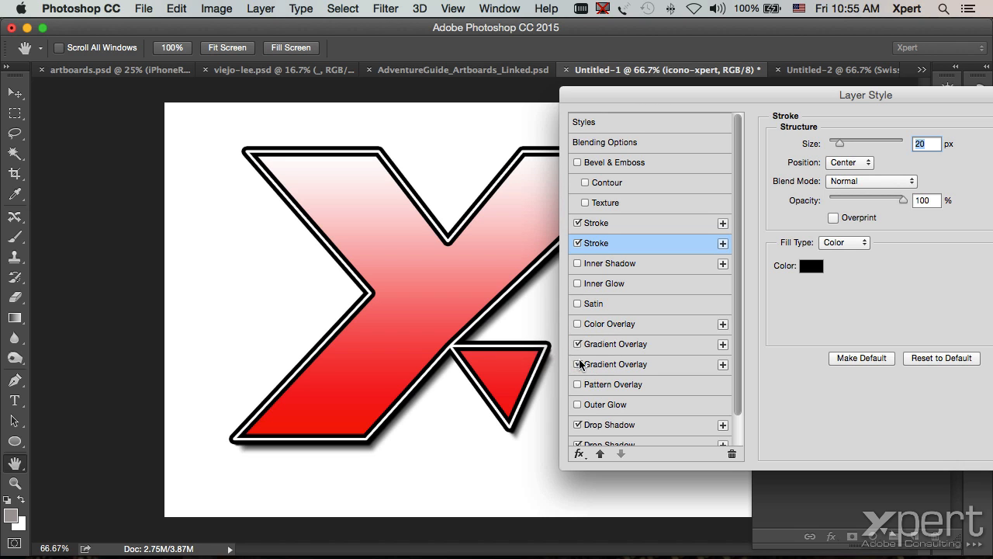
# Turn the first Gradient Overlay off and back on to compare it with the second one on the icon
pyautogui.click(579, 346)
pyautogui.click(578, 344)
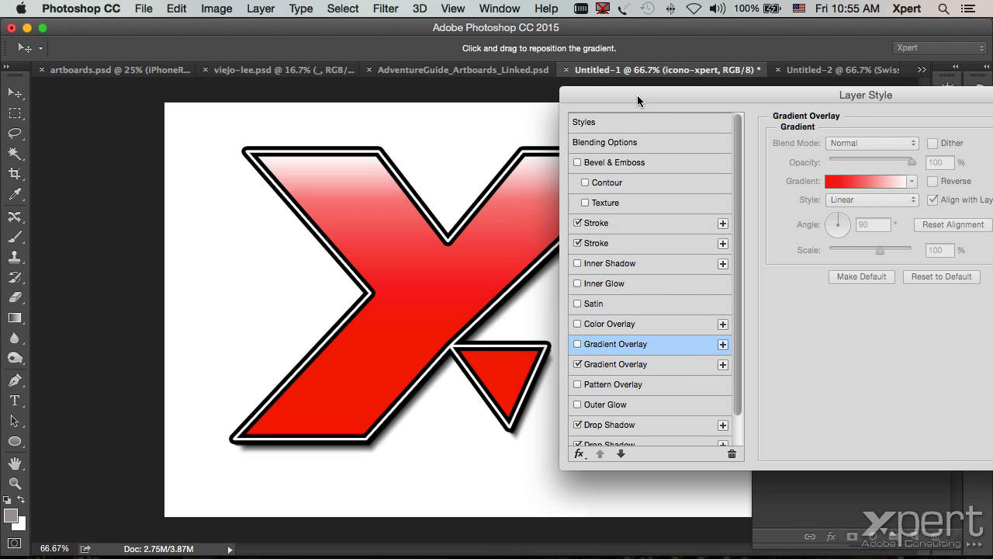
pyautogui.moveTo(637, 95); pyautogui.dragTo(802, 97)
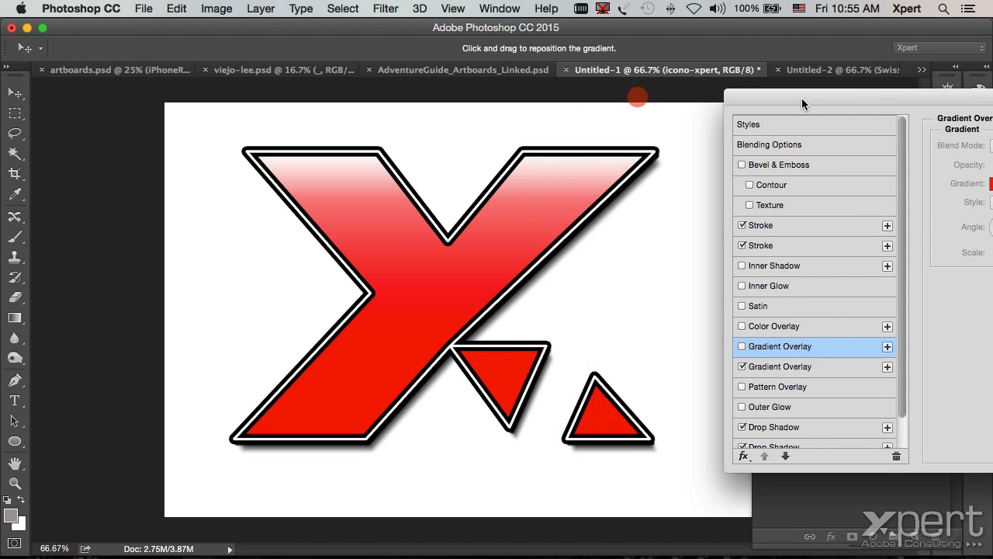
pyautogui.click(788, 370)
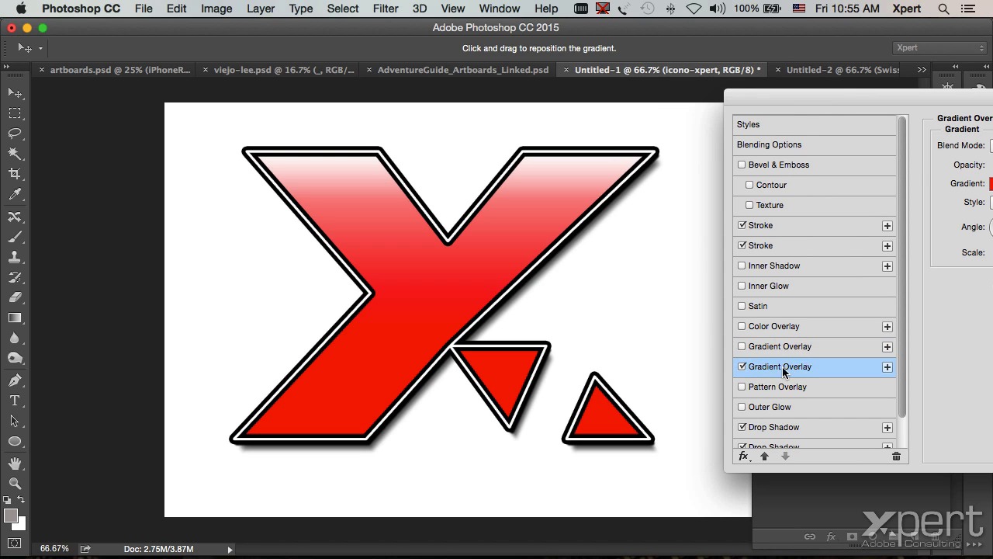
pyautogui.click(741, 347)
pyautogui.moveTo(795, 101); pyautogui.dragTo(619, 104)
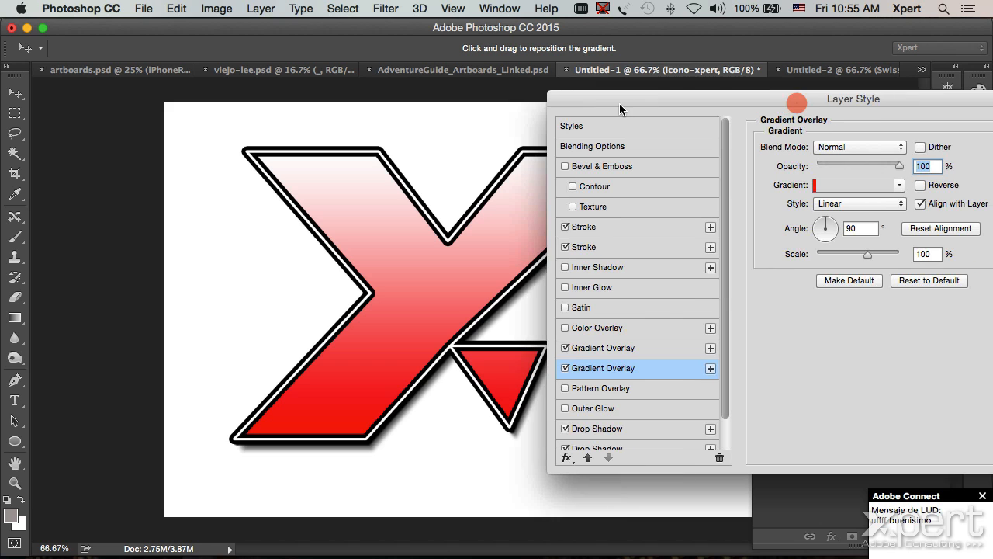
# Edit the first Gradient Overlay's gradient, moving the red stop to 50% and adding another red stop at 0%
pyautogui.click(609, 348)
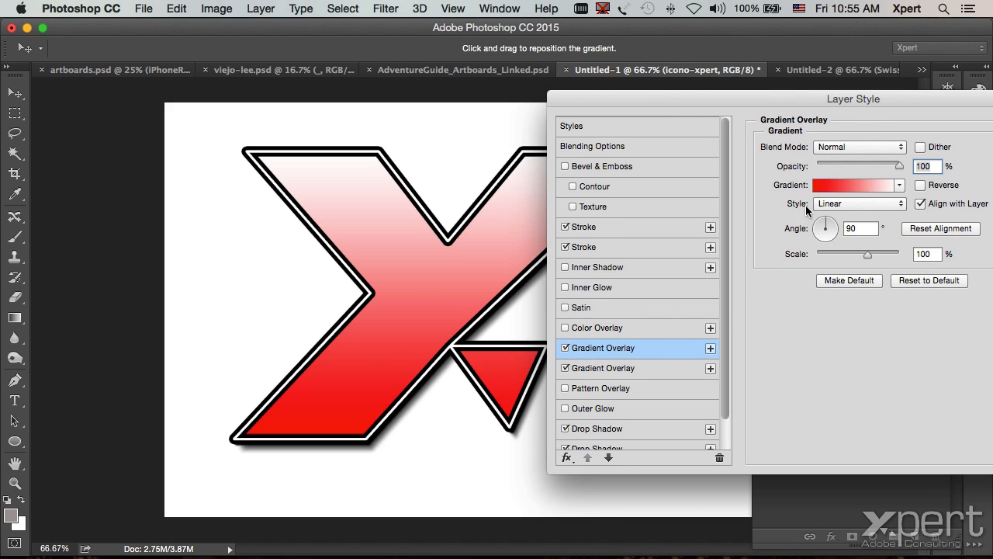
pyautogui.click(844, 187)
pyautogui.moveTo(343, 325); pyautogui.dragTo(495, 324)
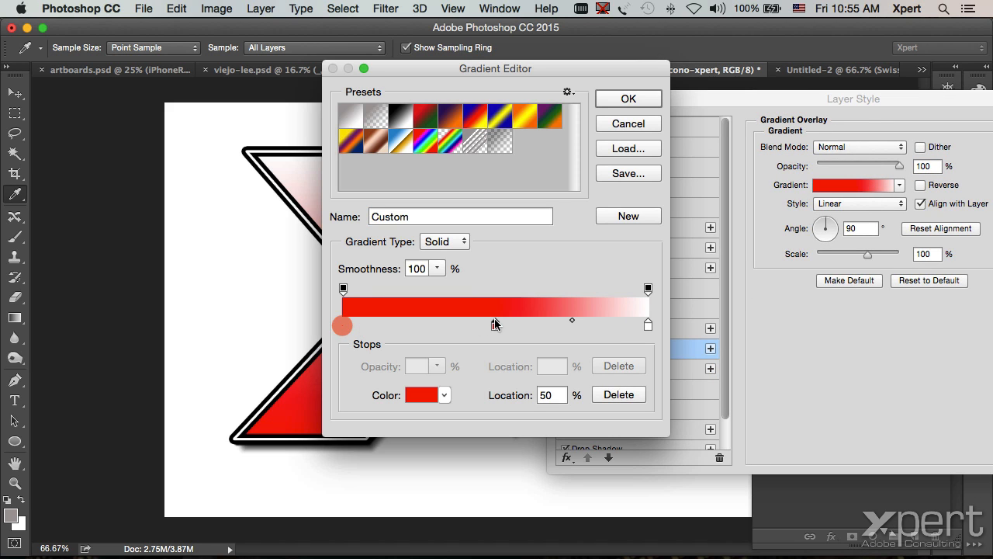
pyautogui.moveTo(366, 324); pyautogui.dragTo(342, 326)
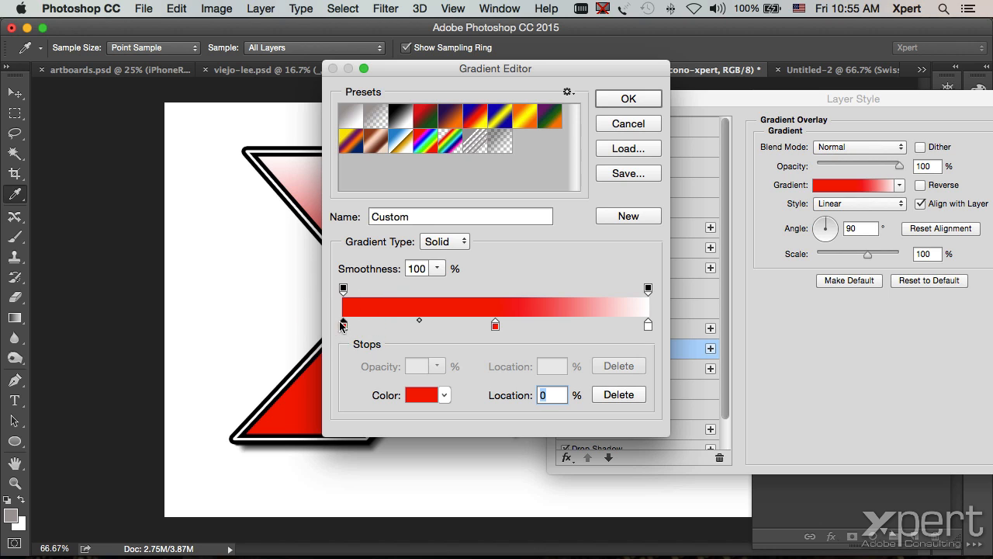
# Turn the gradient's 0% color stop white by setting its saturation to 0
pyautogui.doubleClick(343, 324)
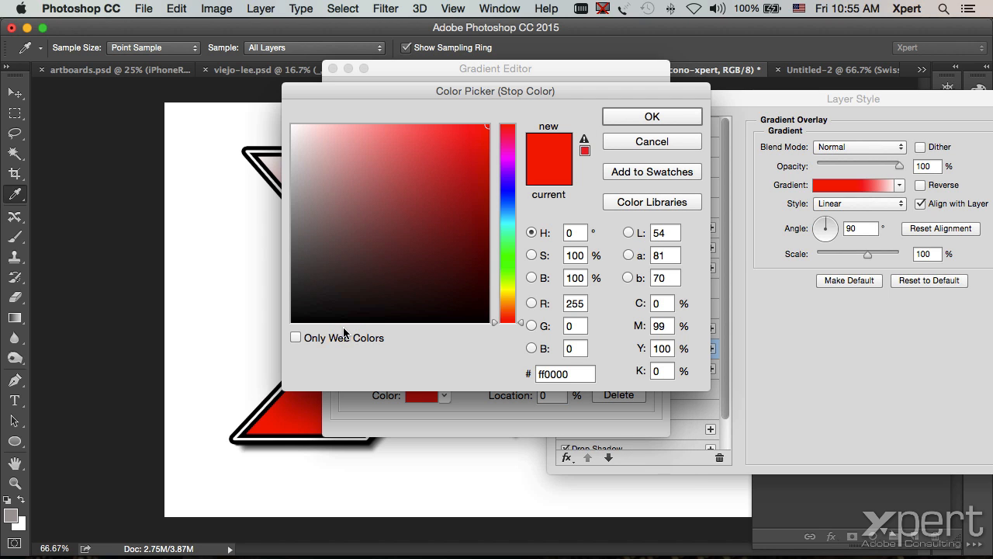
pyautogui.click(578, 278)
pyautogui.doubleClick(578, 255)
pyautogui.write('0')
pyautogui.press('Return')
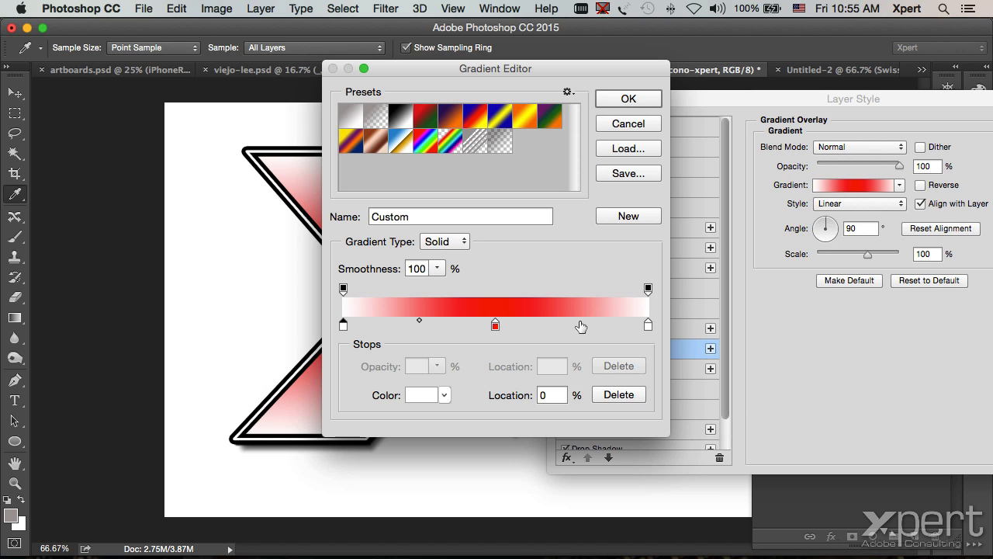
# Keep the gradient's end stop white and set the saturation of the 50% color stop to 0
pyautogui.doubleClick(648, 326)
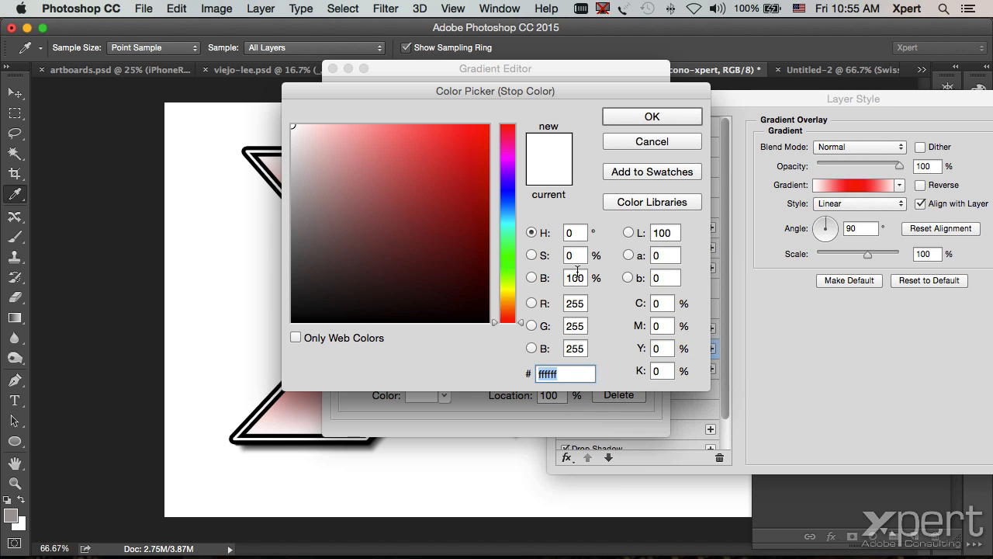
pyautogui.click(655, 116)
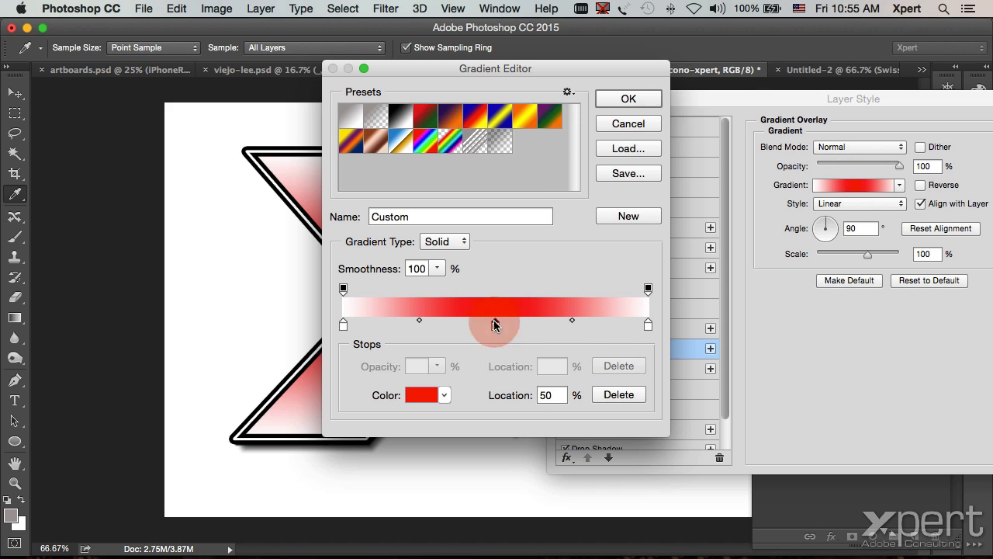
pyautogui.doubleClick(492, 322)
pyautogui.doubleClick(574, 255)
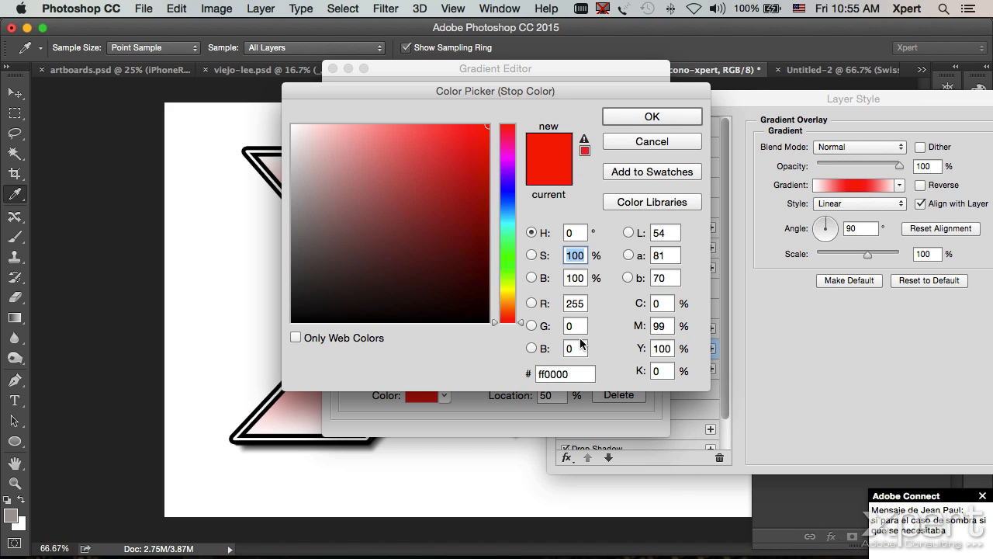
pyautogui.write('0')
pyautogui.click(654, 117)
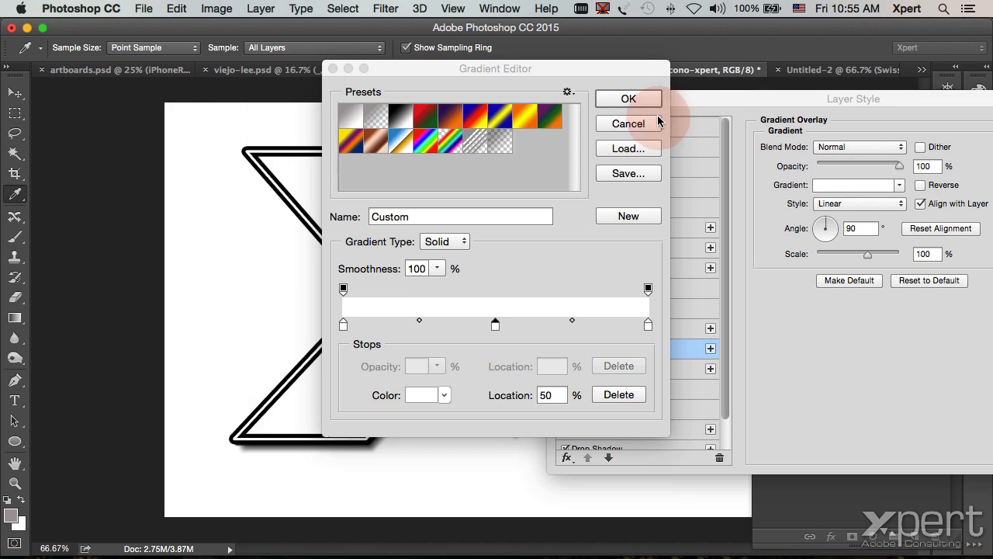
# Set the opacity of the white gradient's first and last opacity stops to 0%
pyautogui.click(343, 290)
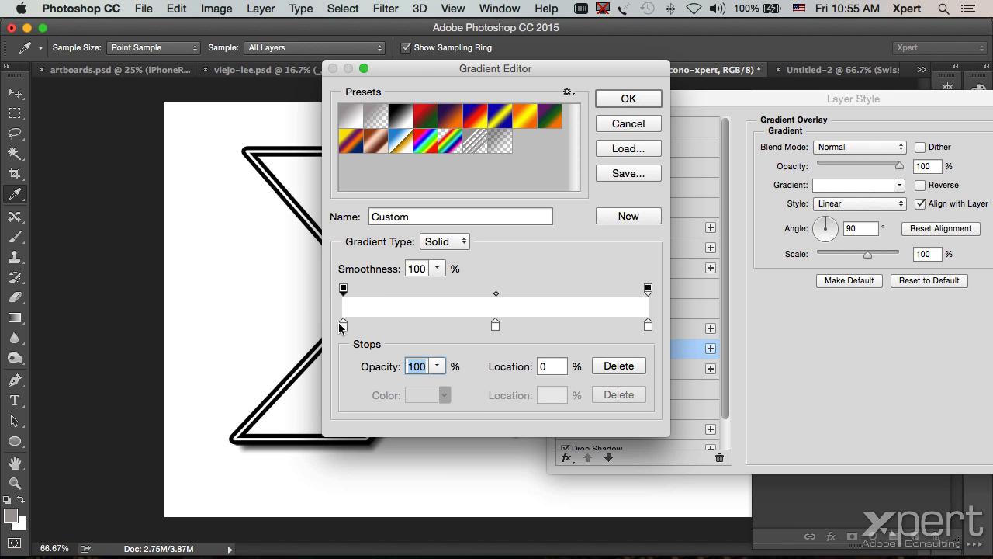
pyautogui.click(439, 366)
pyautogui.moveTo(437, 382); pyautogui.dragTo(364, 383)
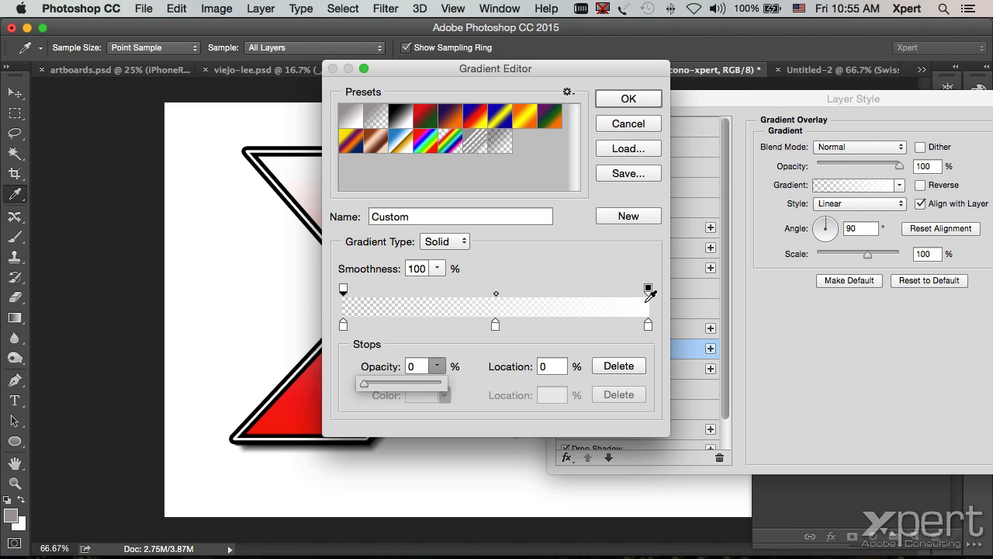
pyautogui.click(648, 288)
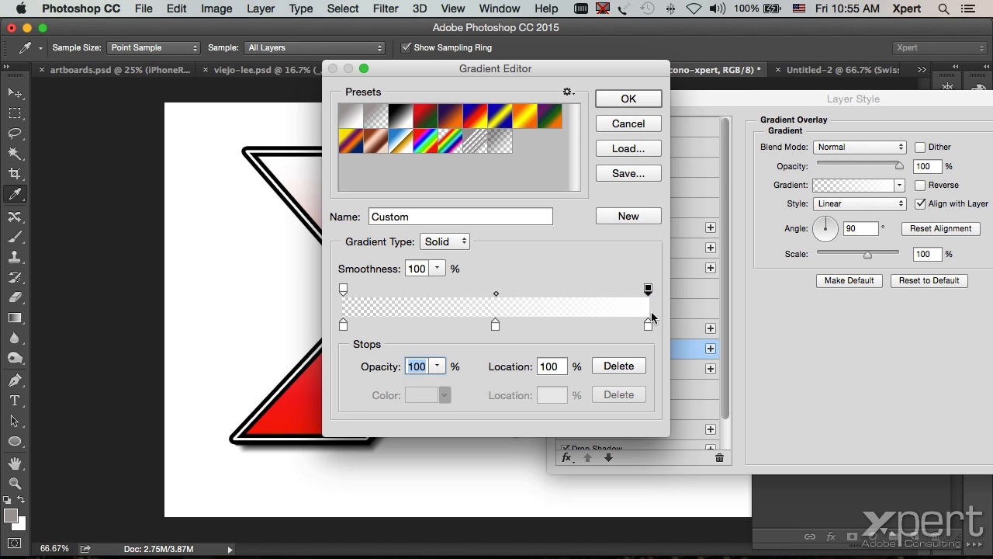
pyautogui.click(439, 366)
pyautogui.moveTo(435, 383); pyautogui.dragTo(364, 383)
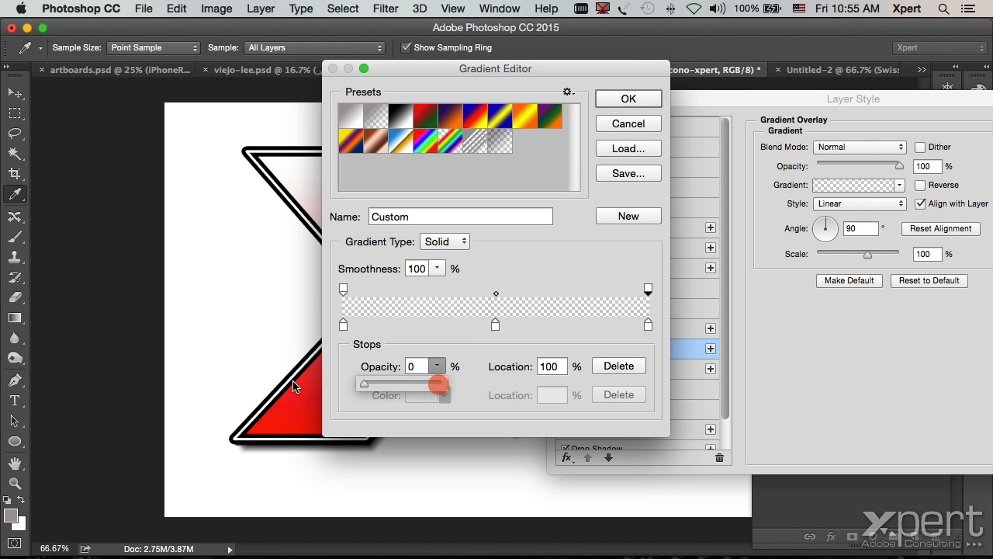
# Move the gradient's two transparent opacity stops inward so they sit on either side of the 50% color stop
pyautogui.click(343, 291)
pyautogui.moveTo(342, 291); pyautogui.dragTo(450, 287)
pyautogui.click(648, 289)
pyautogui.moveTo(643, 291); pyautogui.dragTo(522, 291)
pyautogui.click(495, 324)
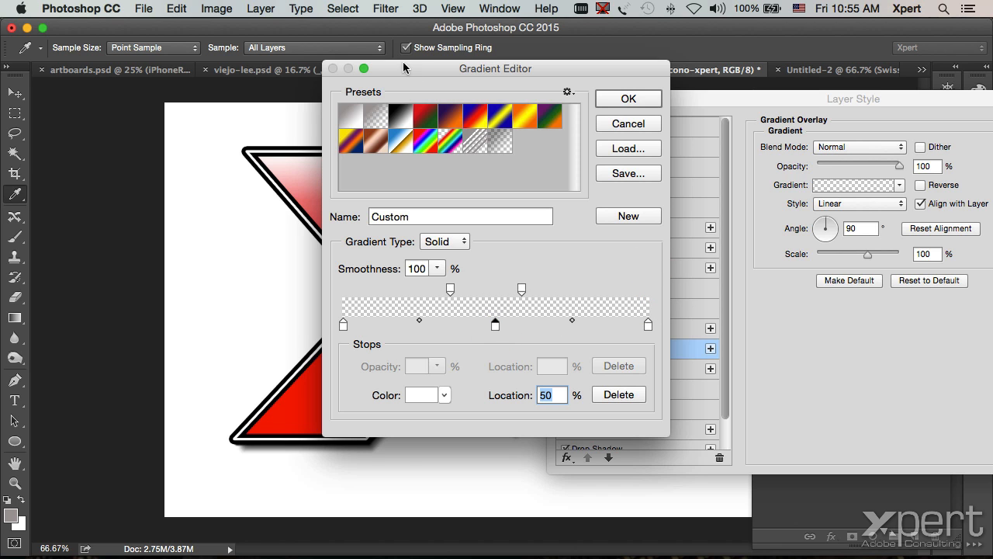
pyautogui.moveTo(403, 68); pyautogui.dragTo(622, 89)
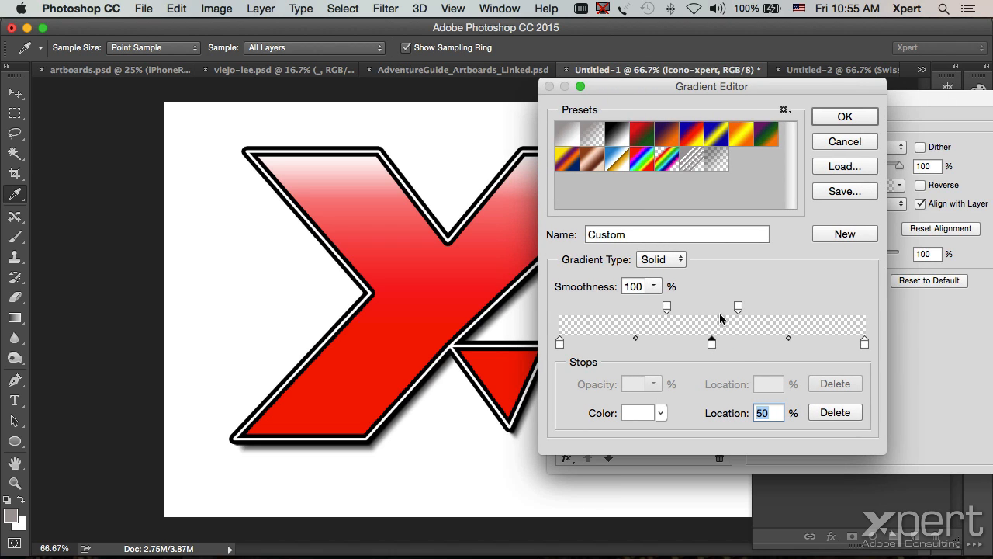
# Add a 100% opacity stop at 49%, spread the transparent stops farther apart with the first at 28%, and accept the gradient
pyautogui.click(709, 309)
pyautogui.click(653, 385)
pyautogui.moveTo(656, 402); pyautogui.dragTo(737, 402)
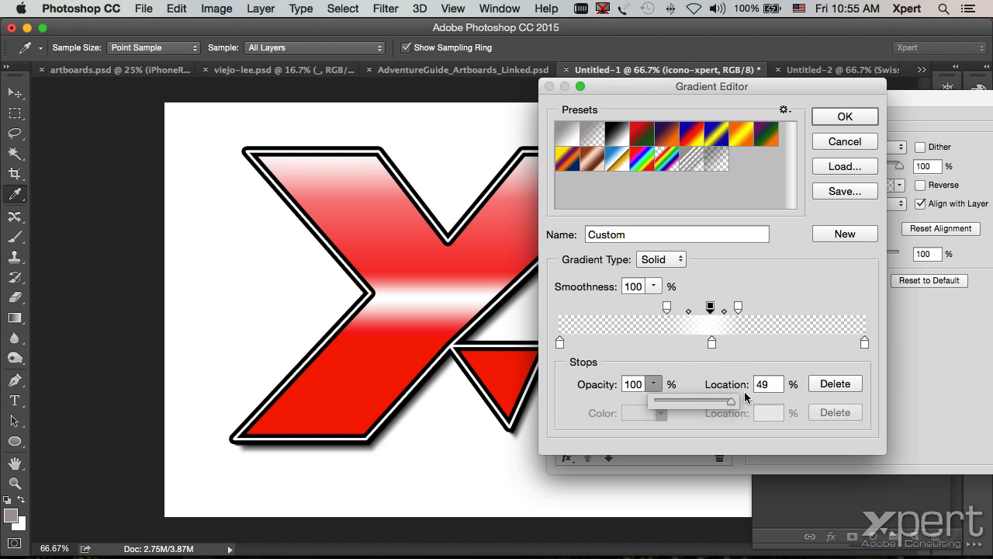
pyautogui.moveTo(738, 307); pyautogui.dragTo(782, 307)
pyautogui.moveTo(657, 308); pyautogui.dragTo(636, 308)
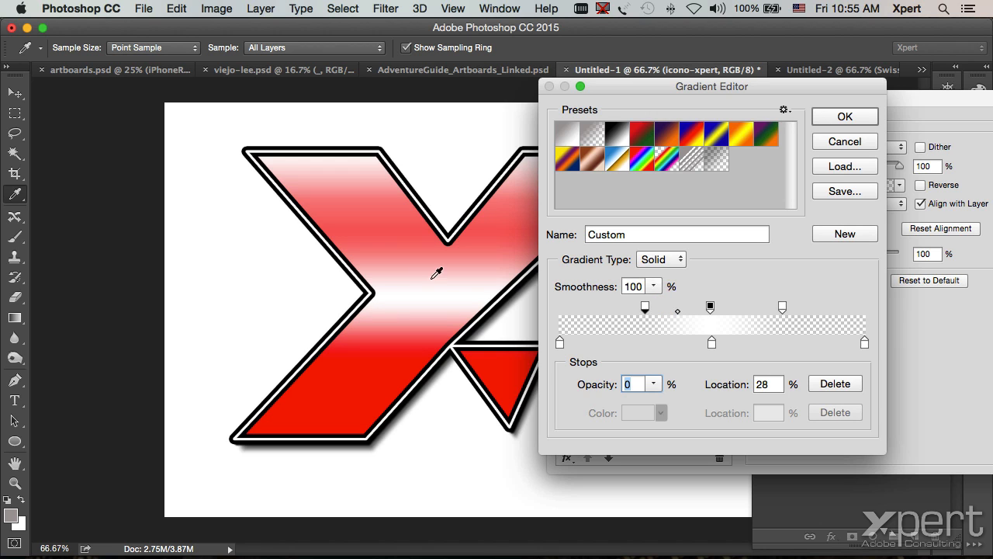
pyautogui.click(847, 115)
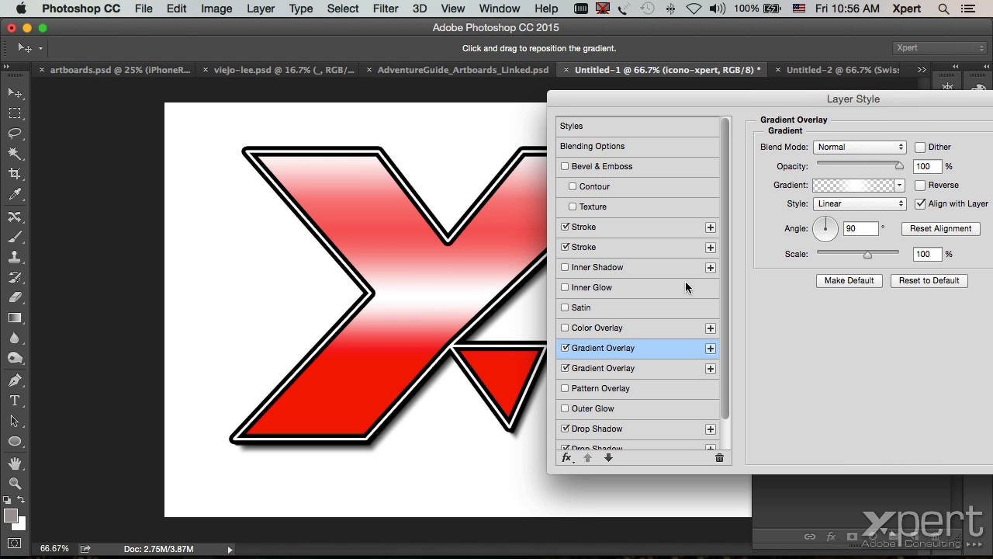
# Compare the icon with the first Gradient Overlay off and on, leaving it on, and apply the layer styles
pyautogui.click(565, 349)
pyautogui.click(565, 347)
pyautogui.scroll(-2, 662, 367)
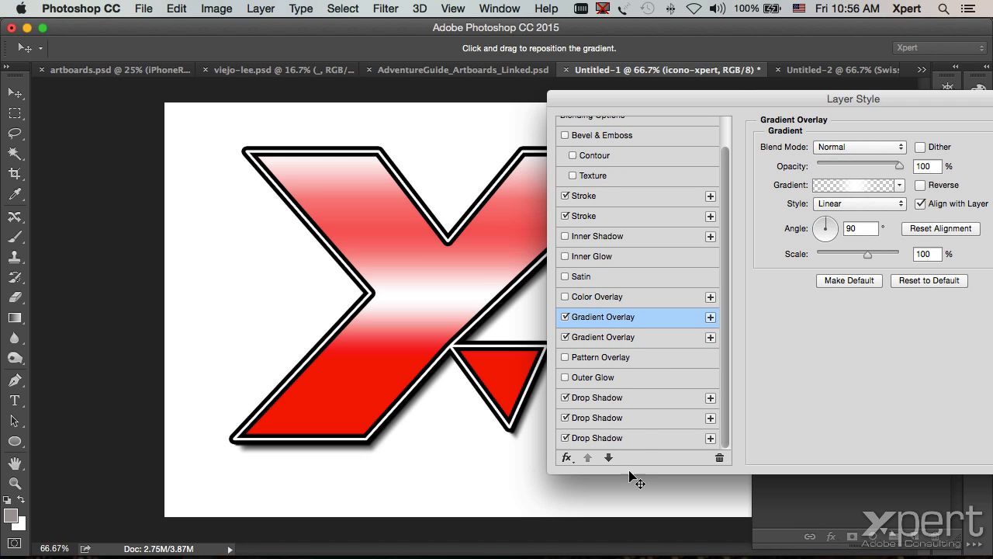
pyautogui.moveTo(629, 98); pyautogui.dragTo(425, 122)
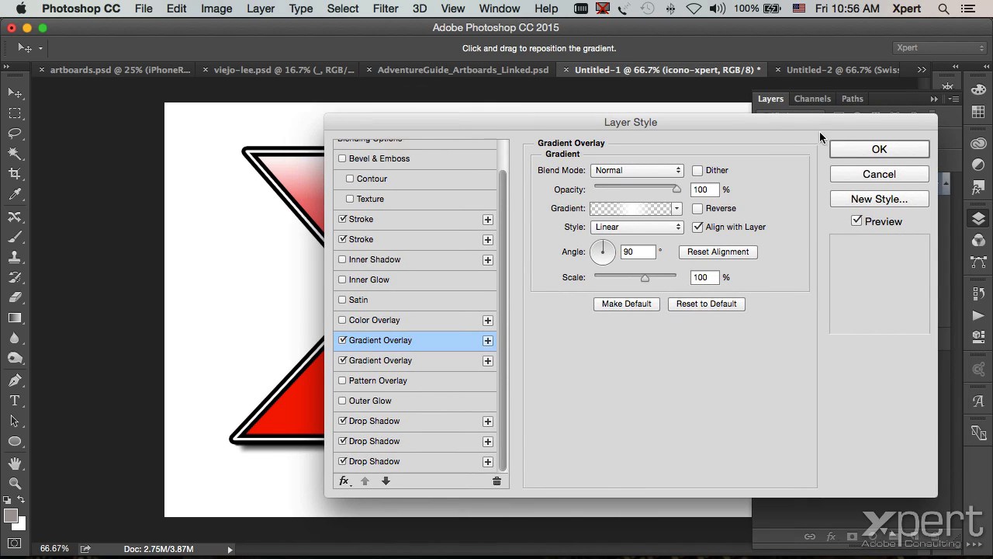
pyautogui.click(863, 147)
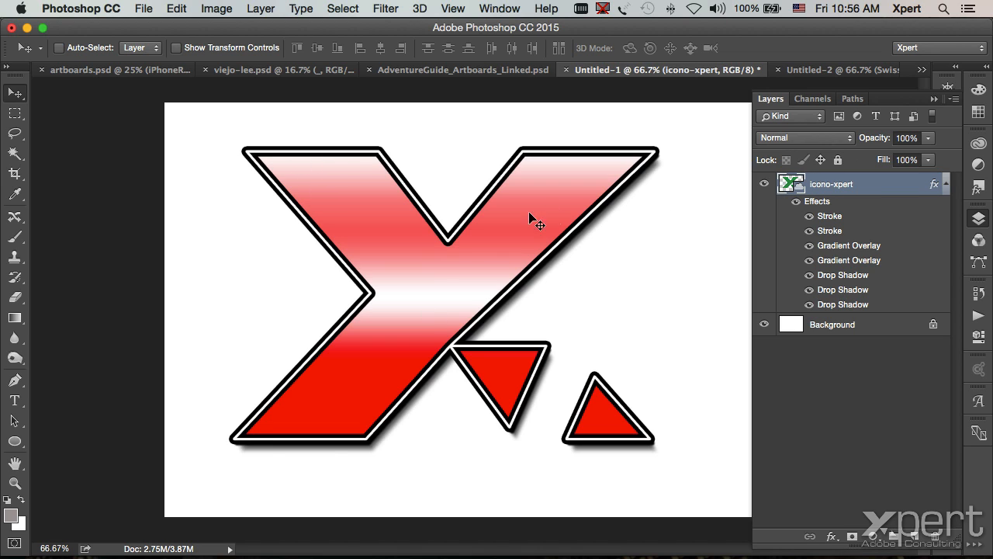
pyautogui.click(946, 184)
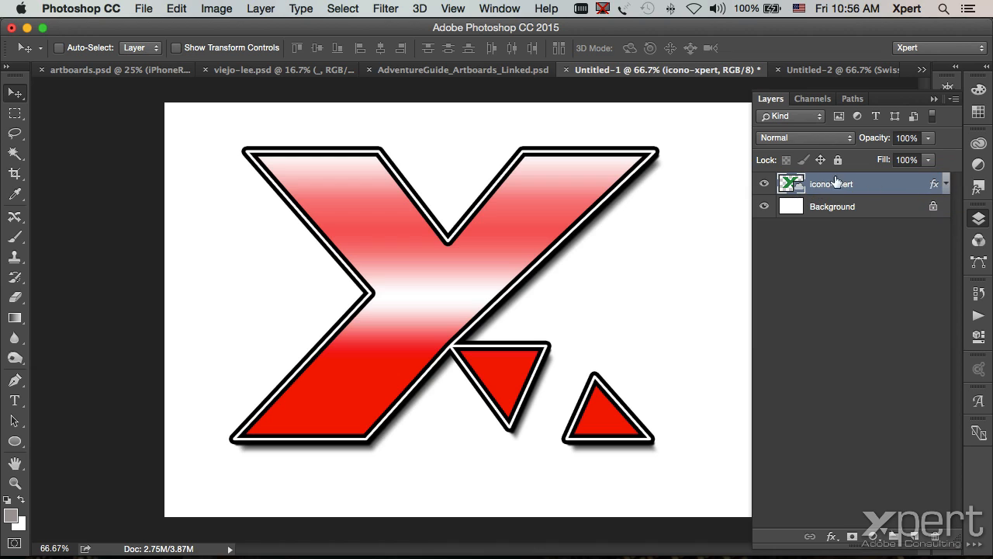
pyautogui.click(946, 185)
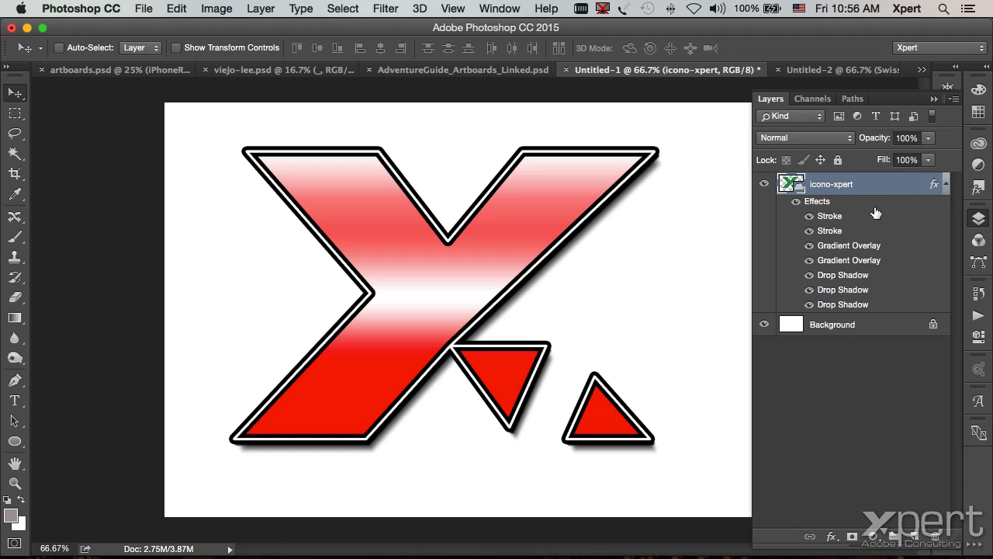
# Try moving the black 20 px Stroke above the white Stroke, move it back and discard the layer style changes
pyautogui.doubleClick(825, 201)
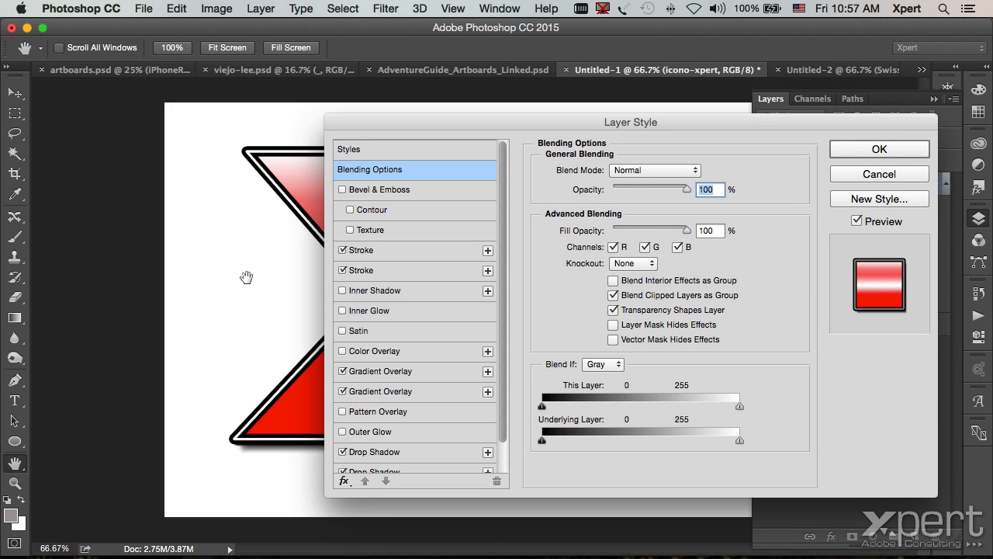
pyautogui.click(369, 271)
pyautogui.moveTo(381, 126); pyautogui.dragTo(650, 122)
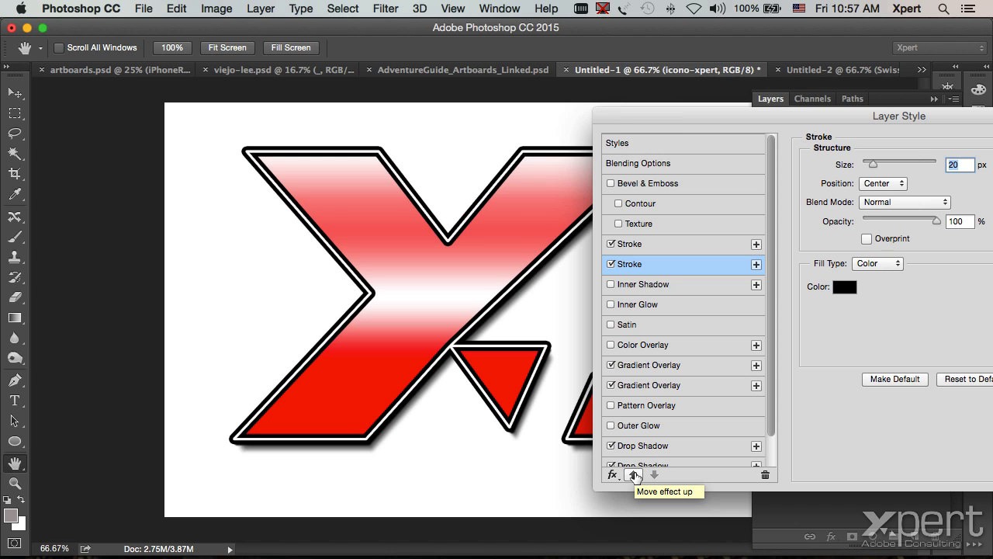
pyautogui.click(633, 475)
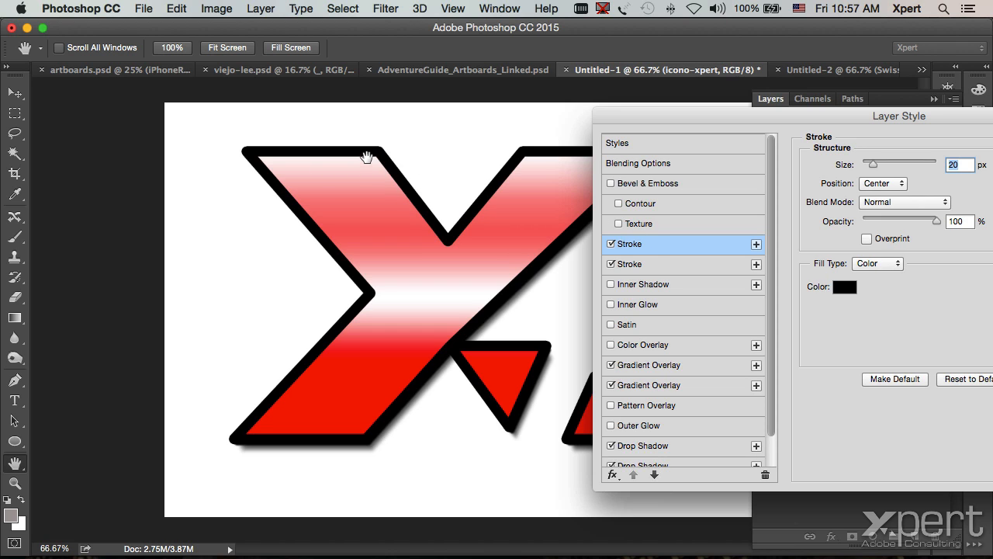
pyautogui.click(654, 476)
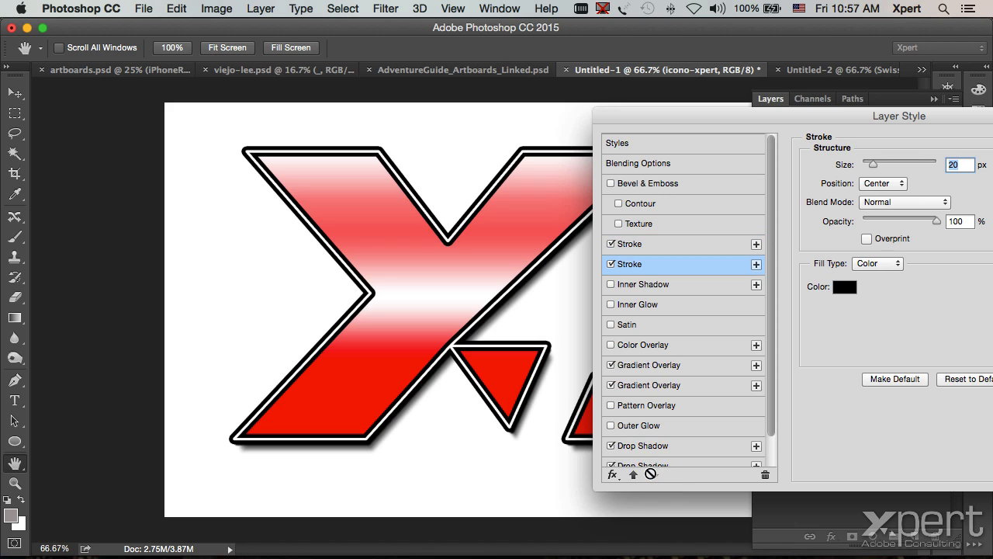
pyautogui.moveTo(691, 116); pyautogui.dragTo(264, 116)
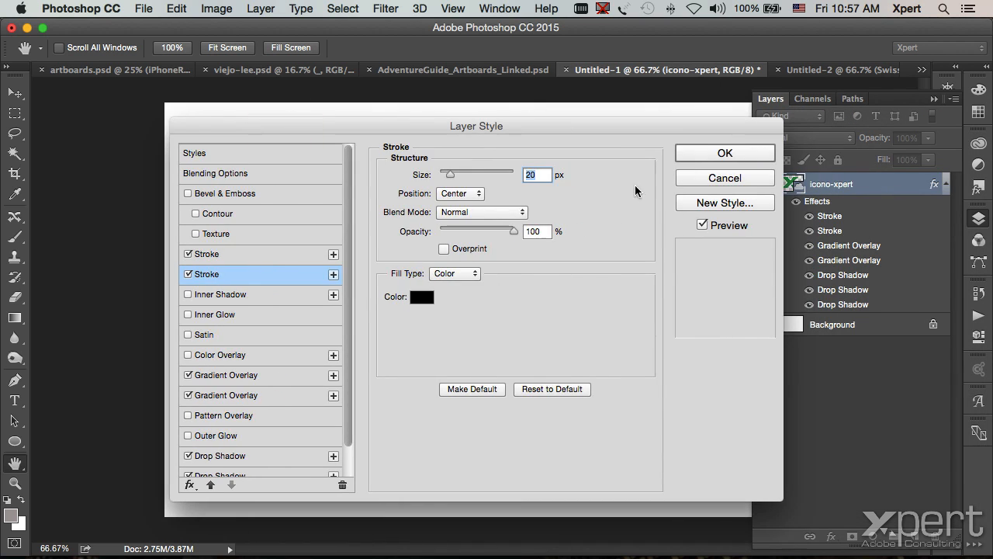
pyautogui.click(722, 178)
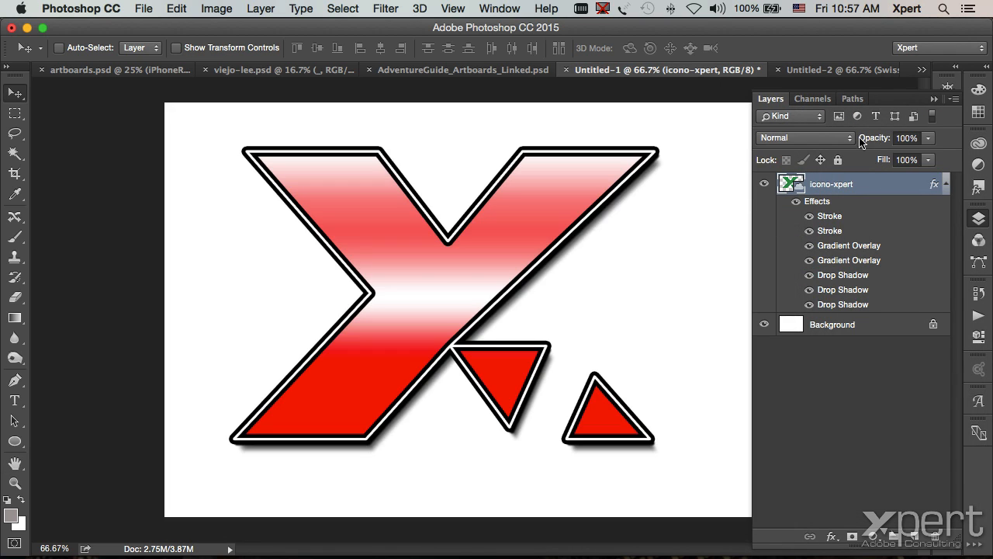
# Collapse the effects list of the icono-xpert layer
pyautogui.moveTo(832, 230); pyautogui.dragTo(826, 210)
pyautogui.moveTo(843, 260); pyautogui.dragTo(851, 235)
pyautogui.moveTo(857, 289); pyautogui.dragTo(846, 268)
pyautogui.click(946, 182)
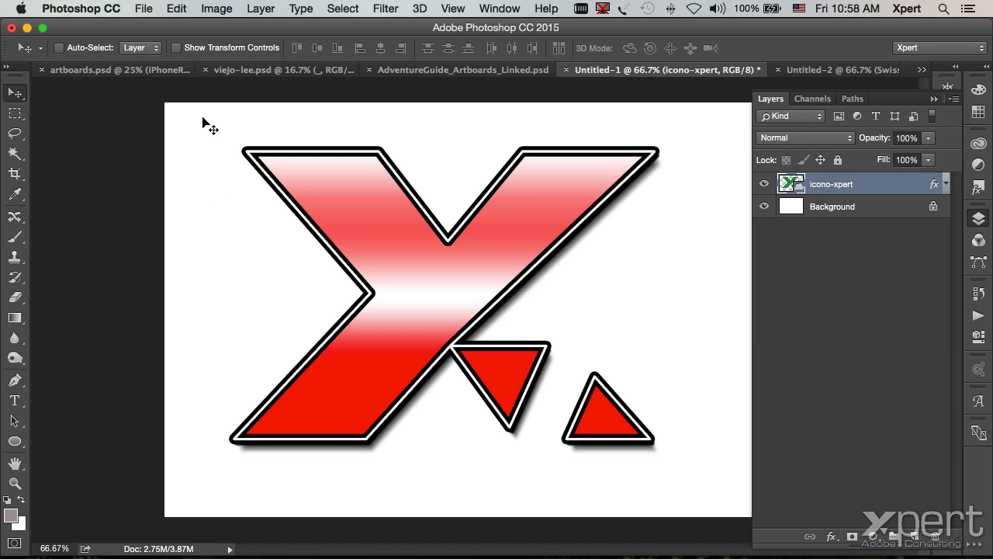
# Open WildLeaves_7136.jpg from the BlurGalleryNoise folder inside PS2015 and show the man's head at 50% zoom
pyautogui.press('super+o')
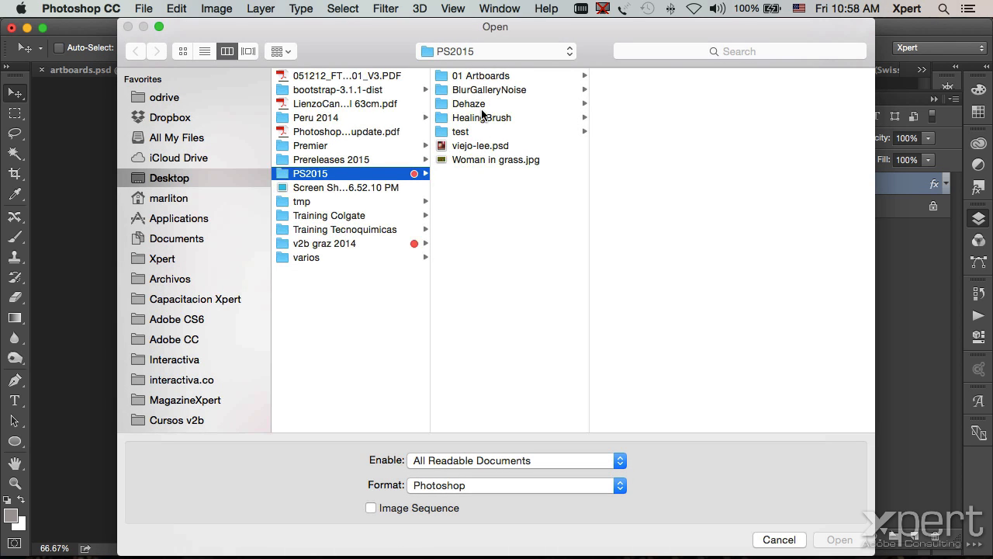
pyautogui.click(485, 89)
pyautogui.click(625, 93)
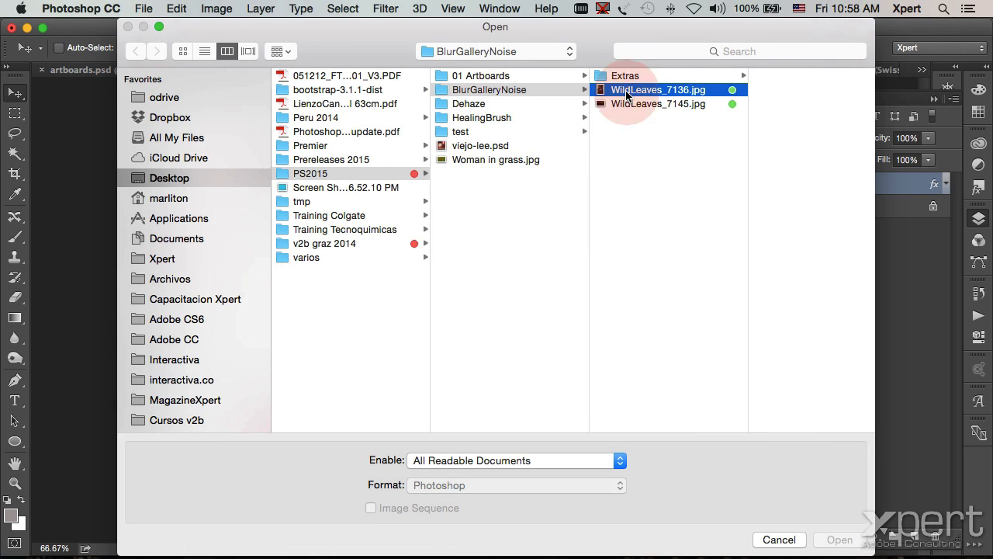
pyautogui.click(834, 540)
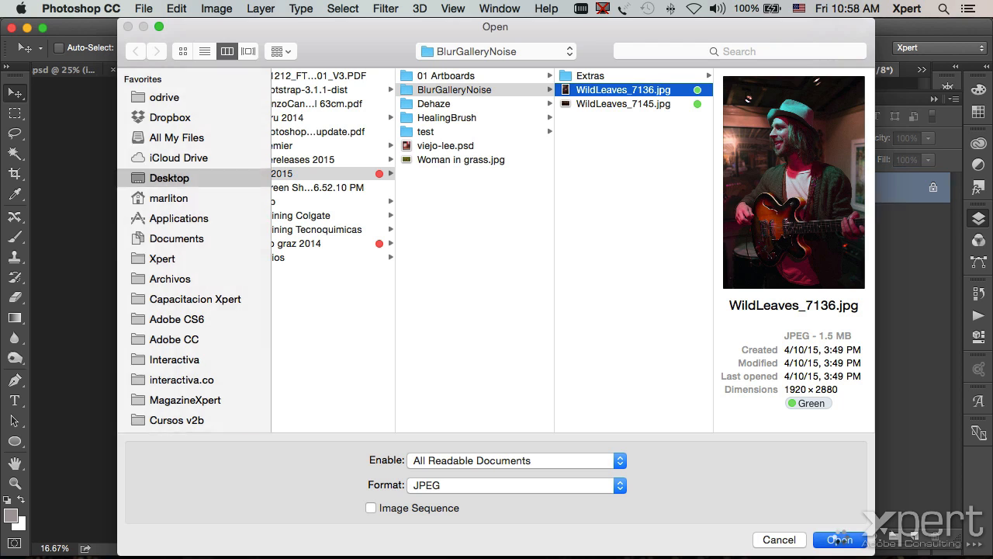
pyautogui.moveTo(485, 193)
pyautogui.mouseDown()
pyautogui.moveTo(561, 167)
pyautogui.moveTo(519, 168)
pyautogui.mouseUp()
pyautogui.moveTo(401, 230)
pyautogui.mouseDown()
pyautogui.moveTo(426, 209)
pyautogui.moveTo(390, 238)
pyautogui.mouseUp()
pyautogui.press('super+minus')
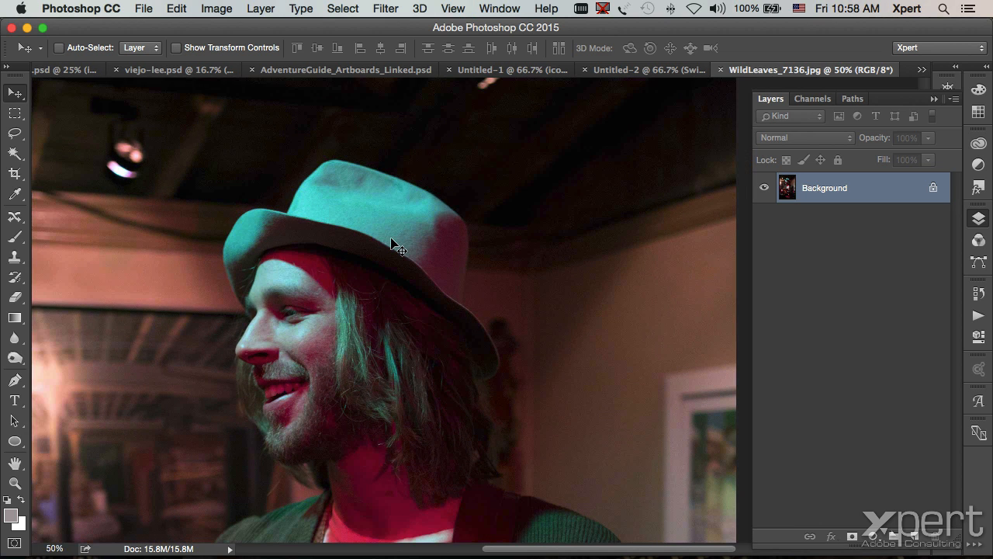
# Start an Iris Blur from the Blur Gallery filters on the WildLeaves_7136.jpg photo
pyautogui.click(387, 7)
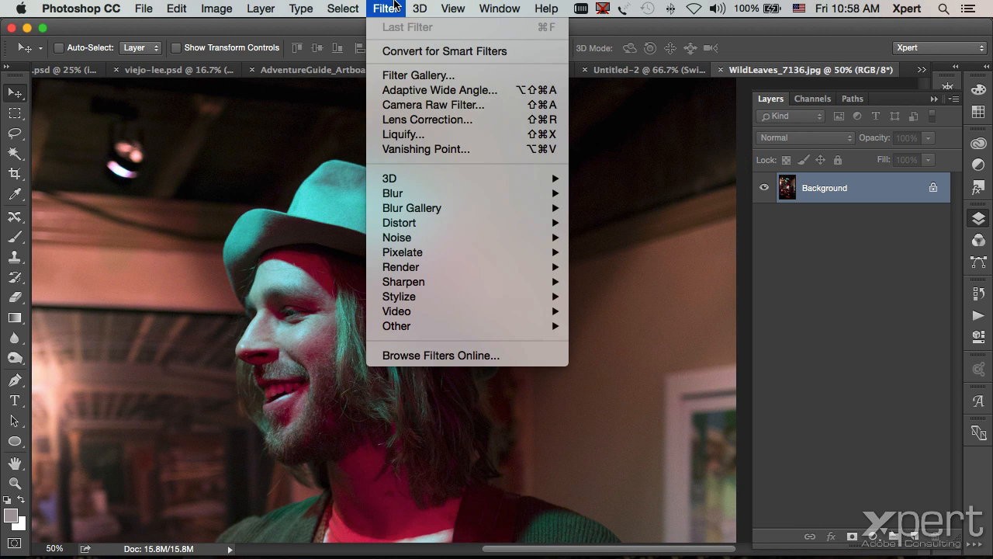
pyautogui.moveTo(420, 200)
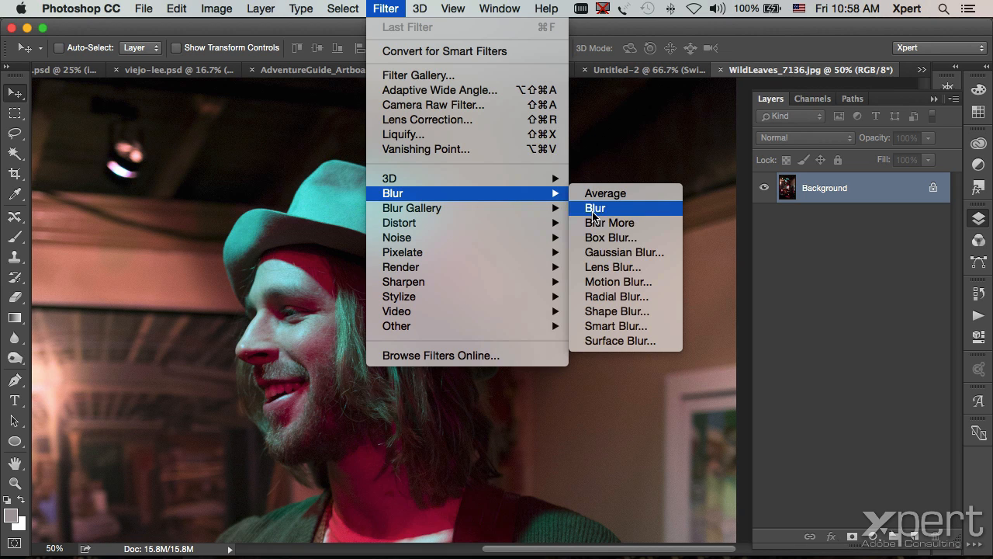
pyautogui.moveTo(463, 215)
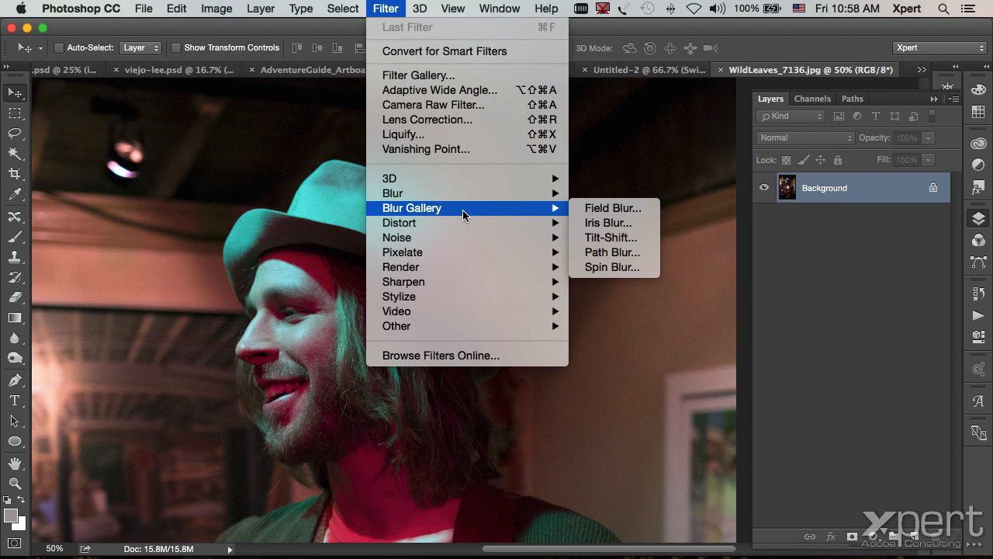
pyautogui.click(620, 224)
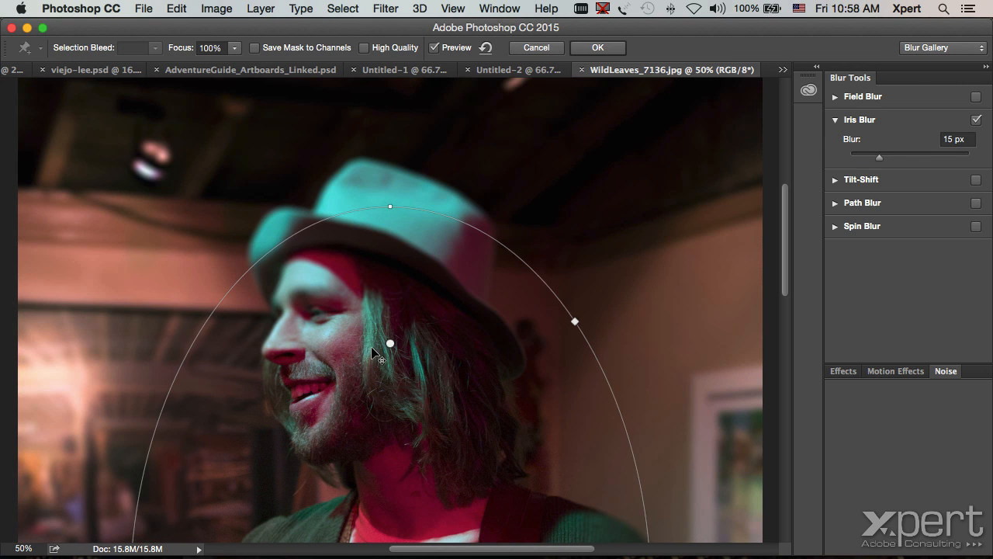
pyautogui.press('super+minus')
pyautogui.press('super+minus')
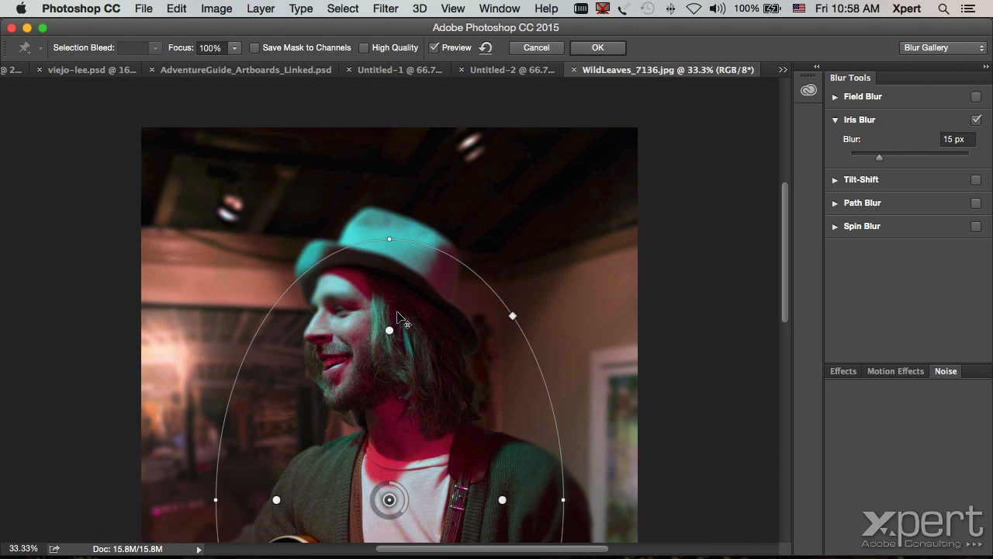
# Center the iris on the man's face and shrink its ellipse to surround only his head and hat
pyautogui.moveTo(390, 451); pyautogui.dragTo(379, 308)
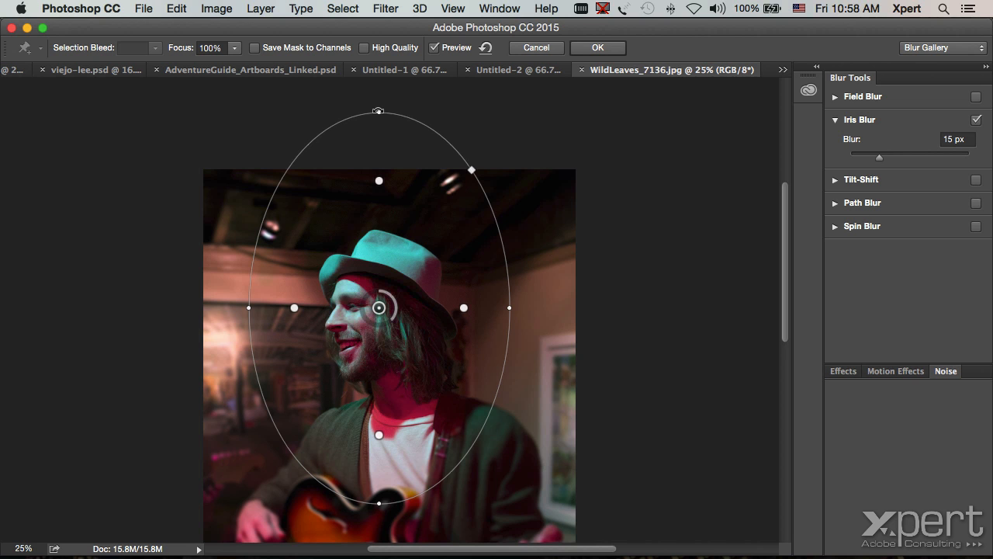
pyautogui.moveTo(379, 112); pyautogui.dragTo(379, 208)
pyautogui.moveTo(249, 307); pyautogui.dragTo(268, 307)
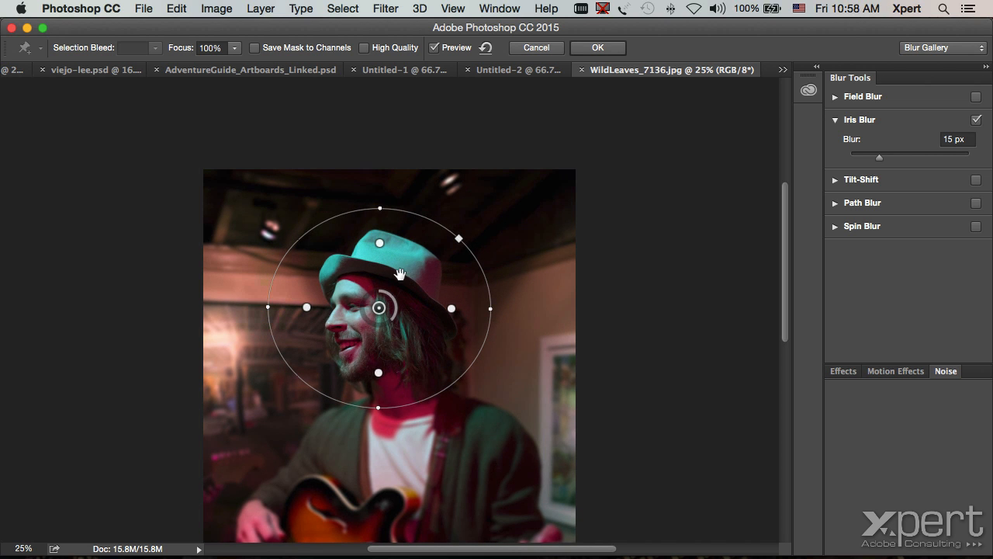
pyautogui.keyDown('super'); pyautogui.click(379, 315); pyautogui.keyUp('super')
pyautogui.keyDown('super'); pyautogui.click(378, 315); pyautogui.keyUp('super')
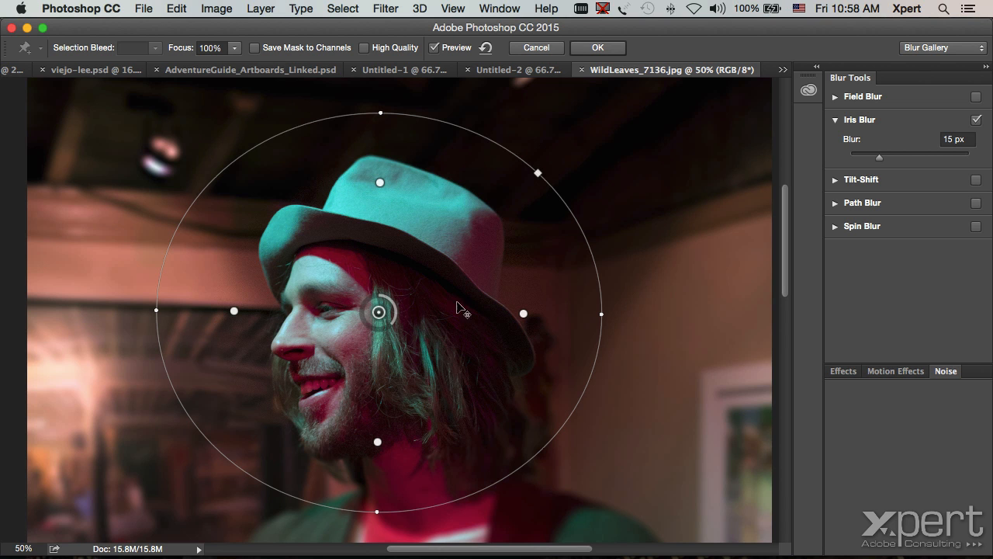
# Set the Iris Blur to 293 px, enlarging its sharp inner area and making its outline squarer
pyautogui.moveTo(392, 324); pyautogui.dragTo(388, 304)
pyautogui.moveTo(523, 315)
pyautogui.mouseDown()
pyautogui.moveTo(441, 313)
pyautogui.moveTo(597, 317)
pyautogui.moveTo(492, 318)
pyautogui.moveTo(590, 313)
pyautogui.moveTo(543, 315)
pyautogui.mouseUp()
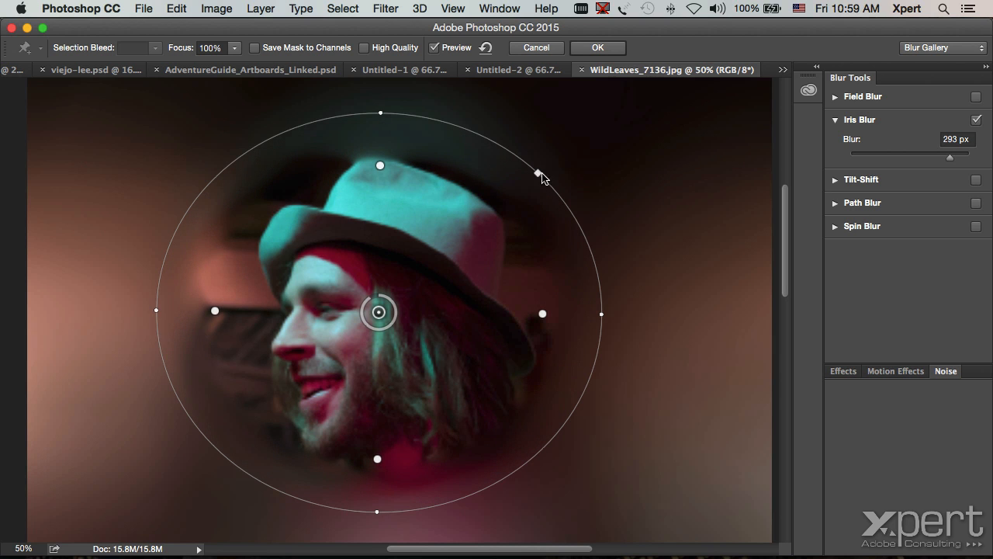
pyautogui.moveTo(540, 177); pyautogui.dragTo(550, 163)
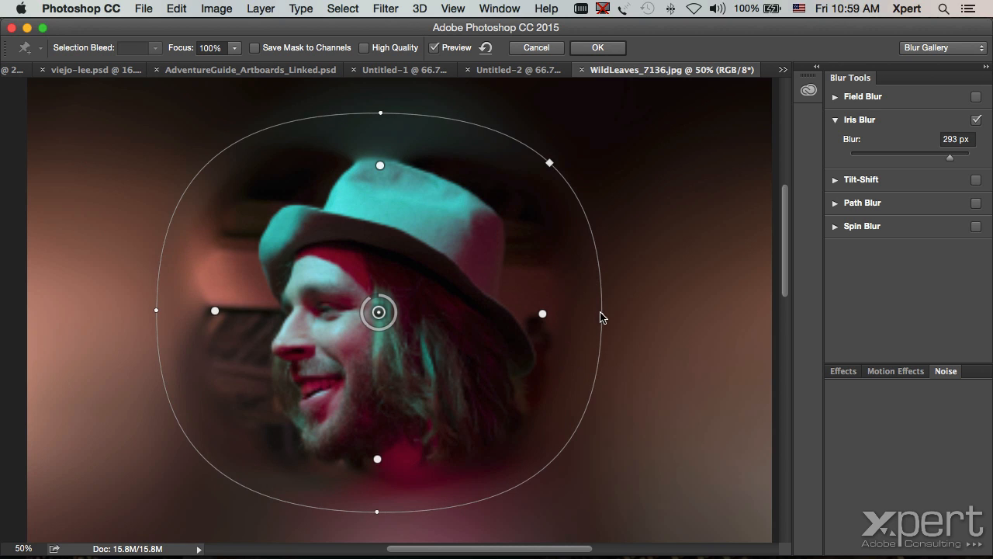
# Widen the iris ellipse around the man's head and hat and reduce the Iris Blur to 36 px
pyautogui.click(549, 162)
pyautogui.click(550, 163)
pyautogui.click(603, 313)
pyautogui.moveTo(641, 319); pyautogui.dragTo(639, 315)
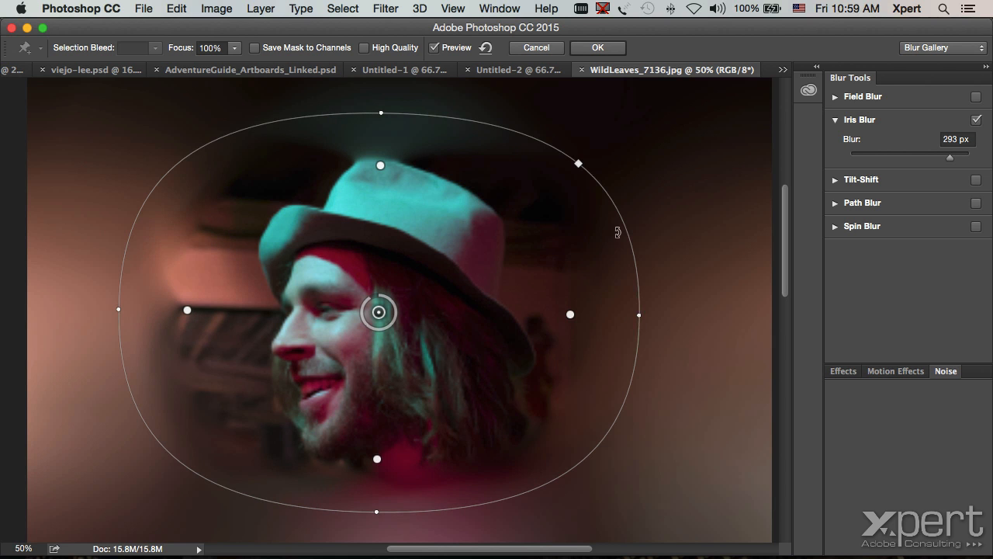
pyautogui.moveTo(376, 311); pyautogui.dragTo(372, 332)
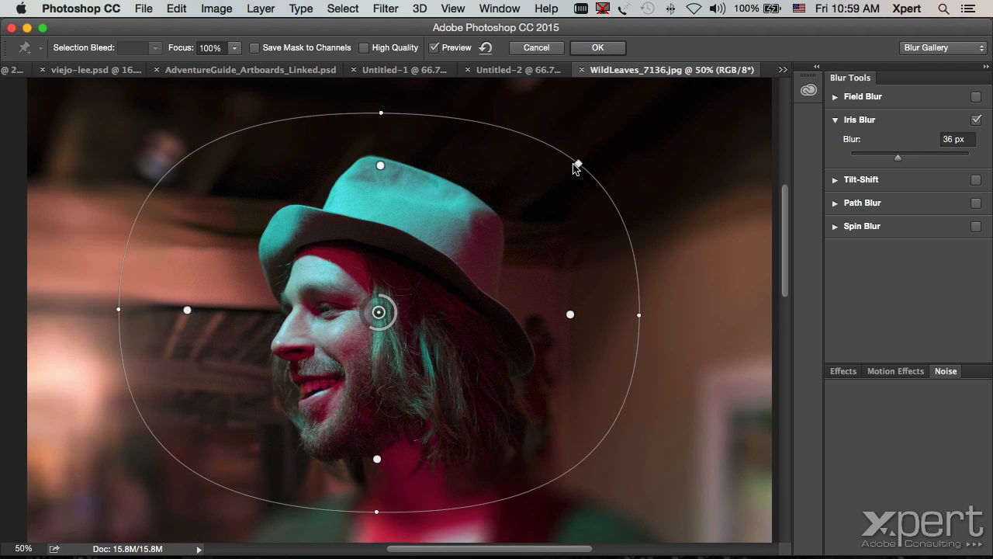
# Make the iris outline rounder and narrower around the man's head and hat, and set the Iris Blur to 14 px
pyautogui.moveTo(578, 165); pyautogui.dragTo(510, 156)
pyautogui.moveTo(640, 317); pyautogui.dragTo(595, 316)
pyautogui.moveTo(371, 329)
pyautogui.mouseDown()
pyautogui.moveTo(390, 332)
pyautogui.moveTo(397, 310)
pyautogui.moveTo(391, 325)
pyautogui.mouseUp()
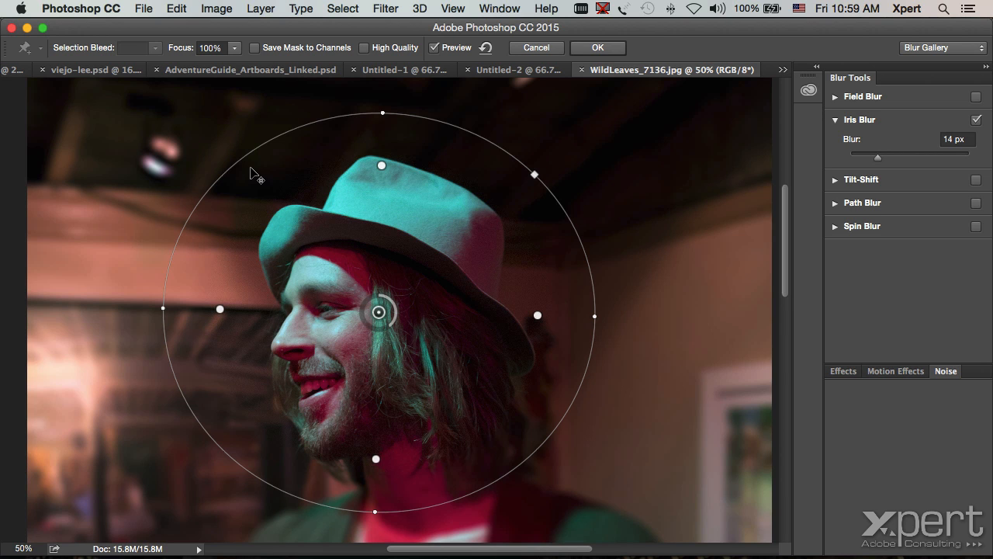
pyautogui.scroll(-2, 290, 197)
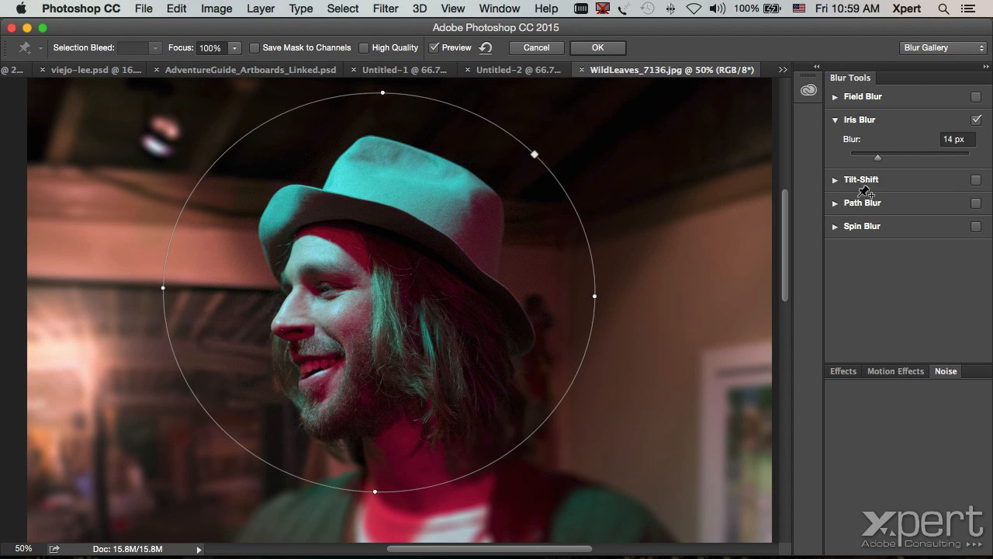
# Show the Blur Gallery's noise settings in place of the blur tools
pyautogui.click(943, 371)
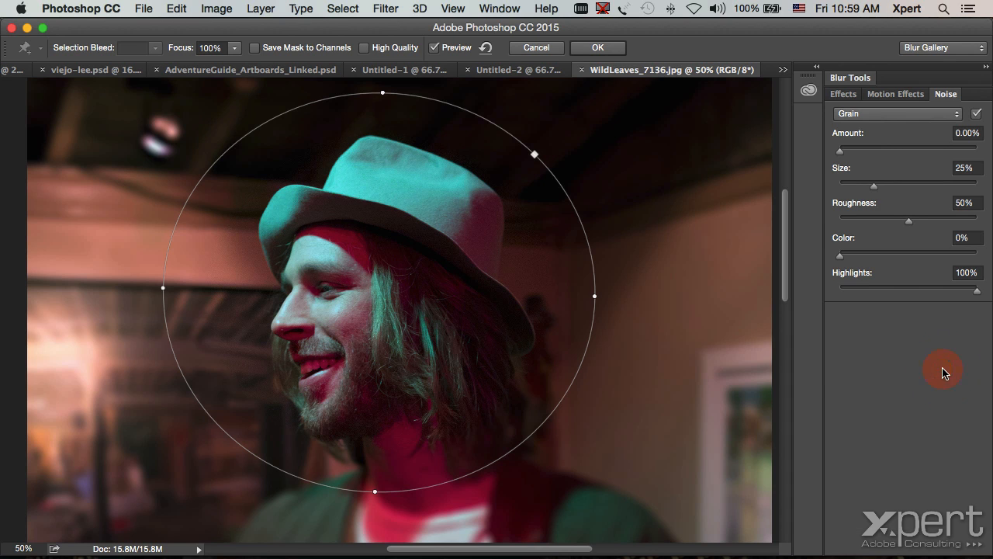
pyautogui.click(945, 98)
pyautogui.click(945, 98)
pyautogui.click(853, 81)
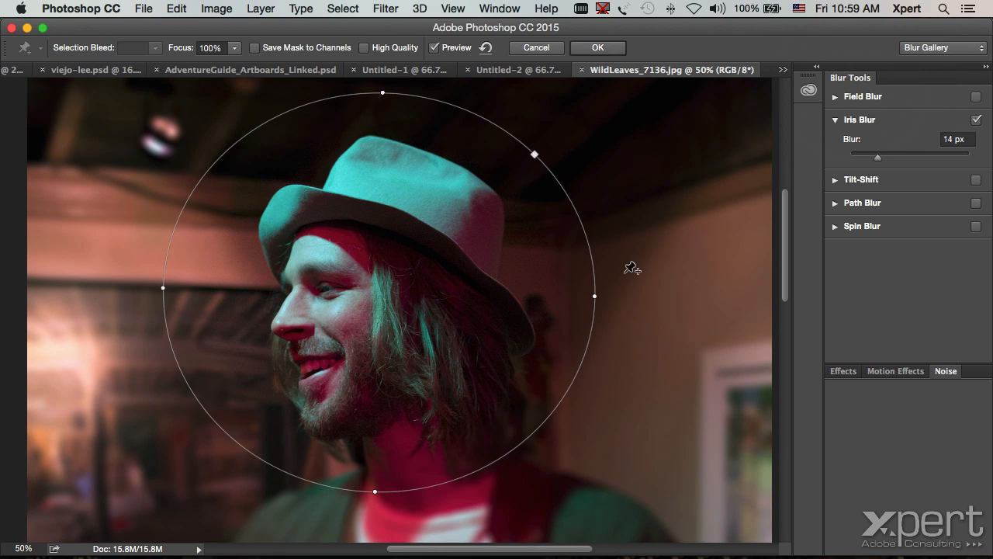
pyautogui.moveTo(558, 225)
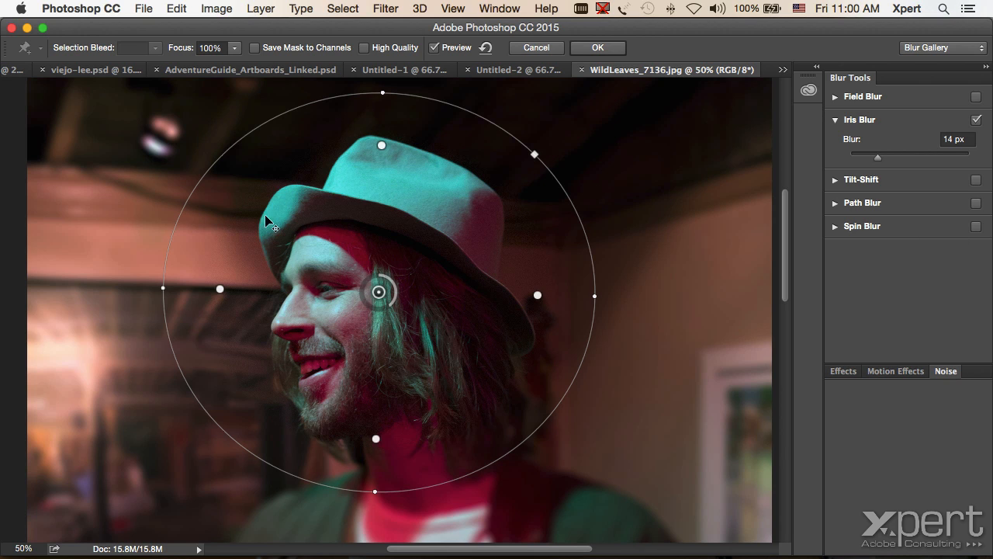
pyautogui.click(945, 373)
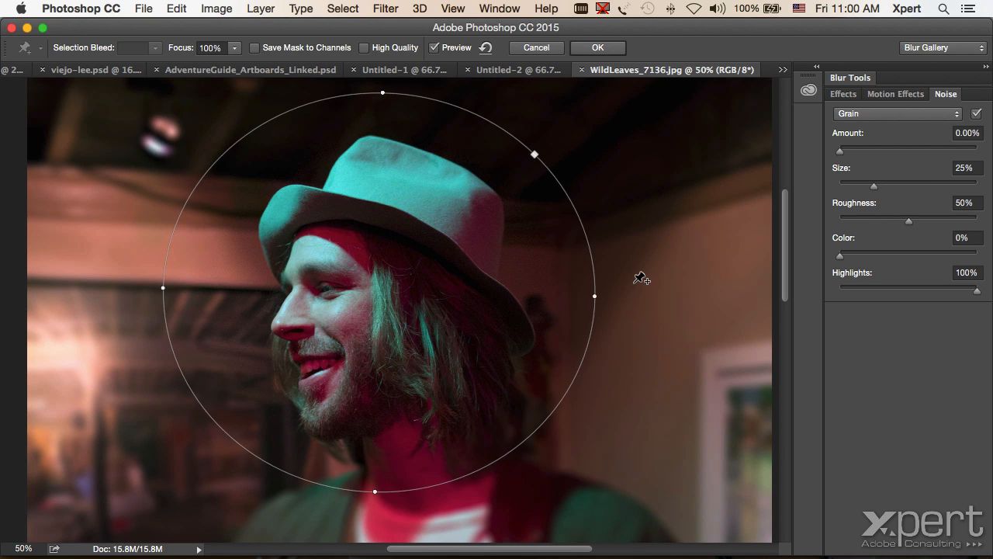
# Try the Gaussian and Uniform noise types, and return the noise type to Grain
pyautogui.click(861, 114)
pyautogui.click(866, 98)
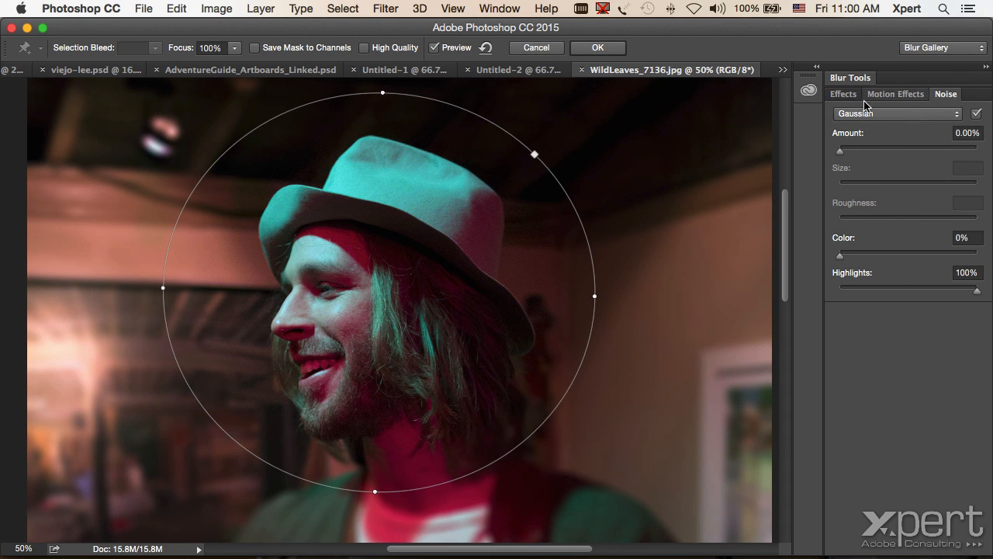
pyautogui.click(863, 115)
pyautogui.click(856, 125)
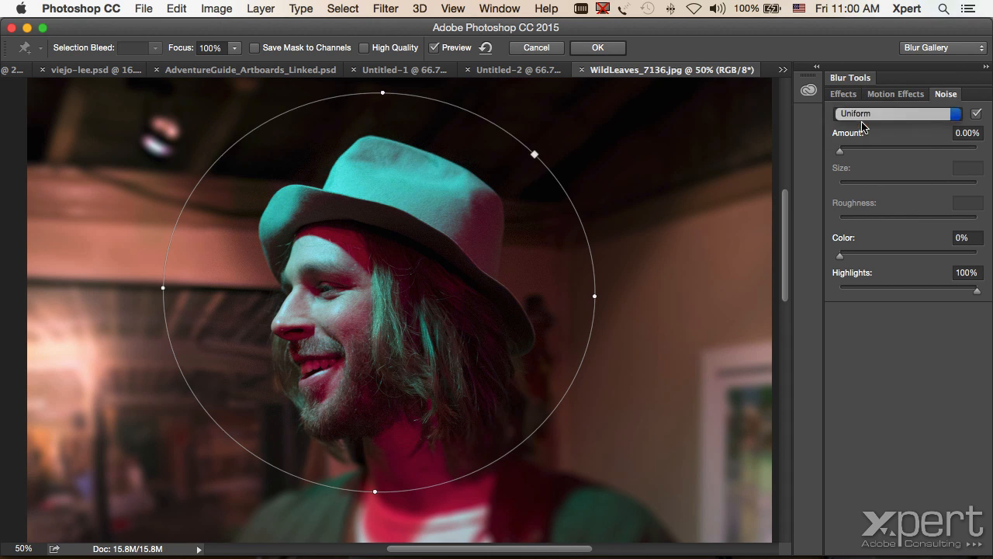
pyautogui.click(863, 114)
pyautogui.click(864, 126)
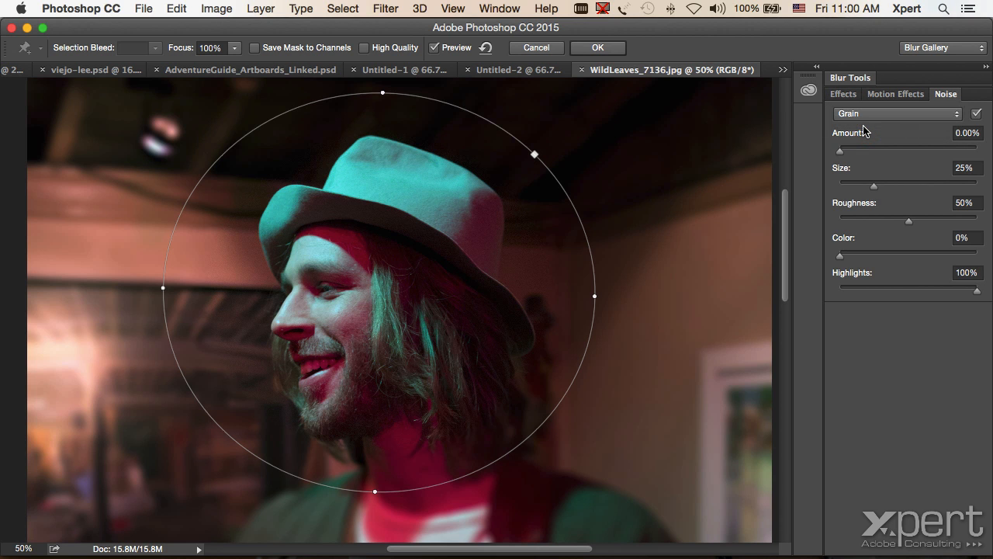
# Add Grain noise to the blurred area with amount 18.08%, size 14% and roughness 21%, checking it at 100% zoom
pyautogui.click(586, 253)
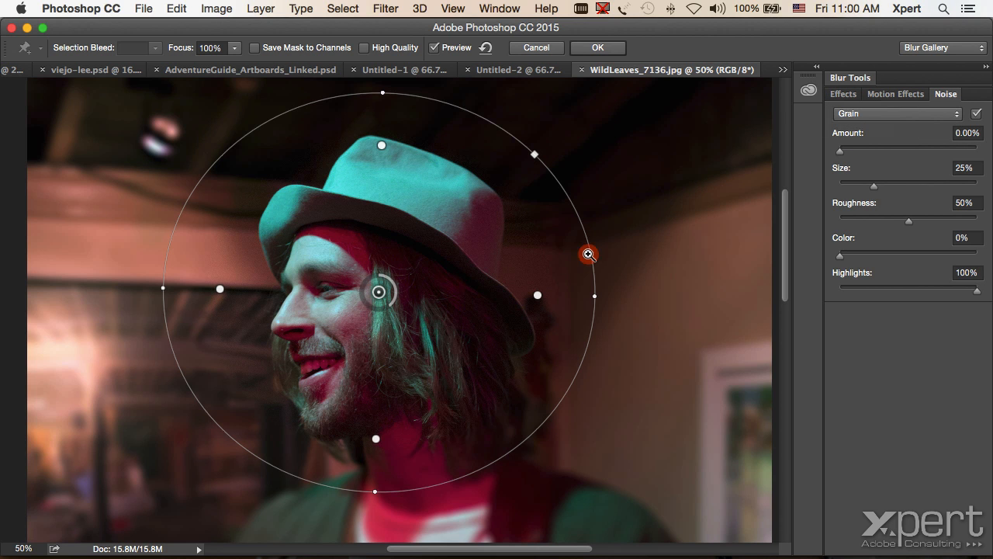
pyautogui.click(587, 253)
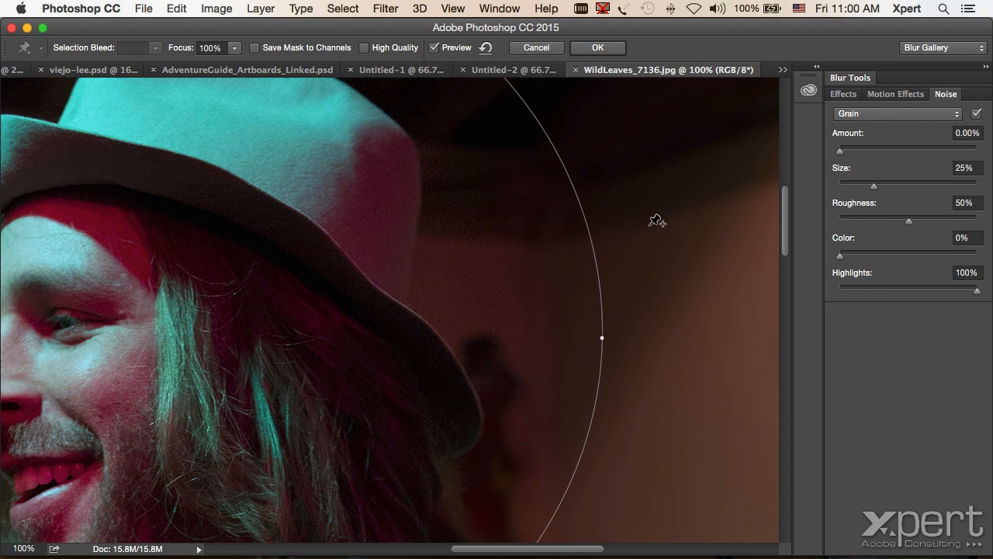
pyautogui.click(858, 116)
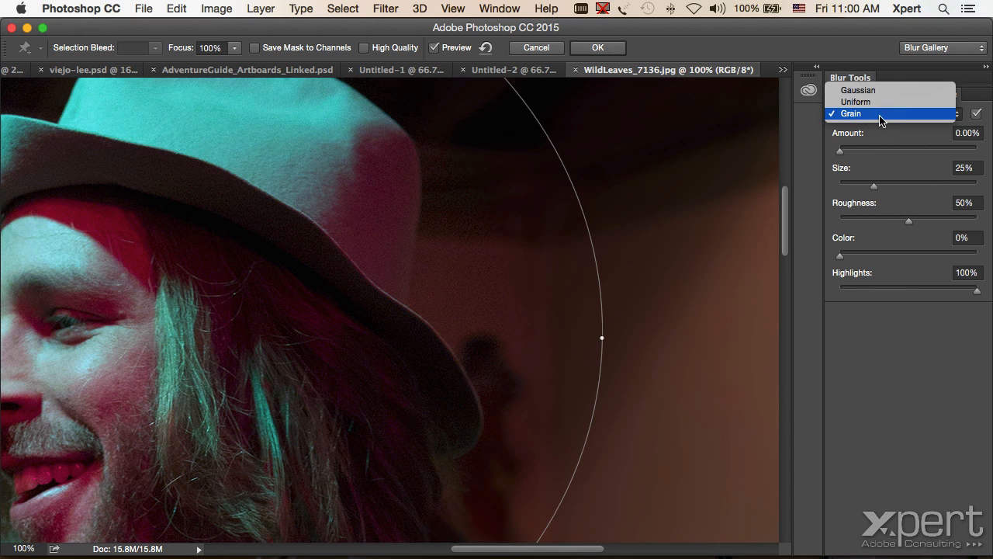
pyautogui.click(877, 131)
pyautogui.moveTo(844, 155); pyautogui.dragTo(825, 148)
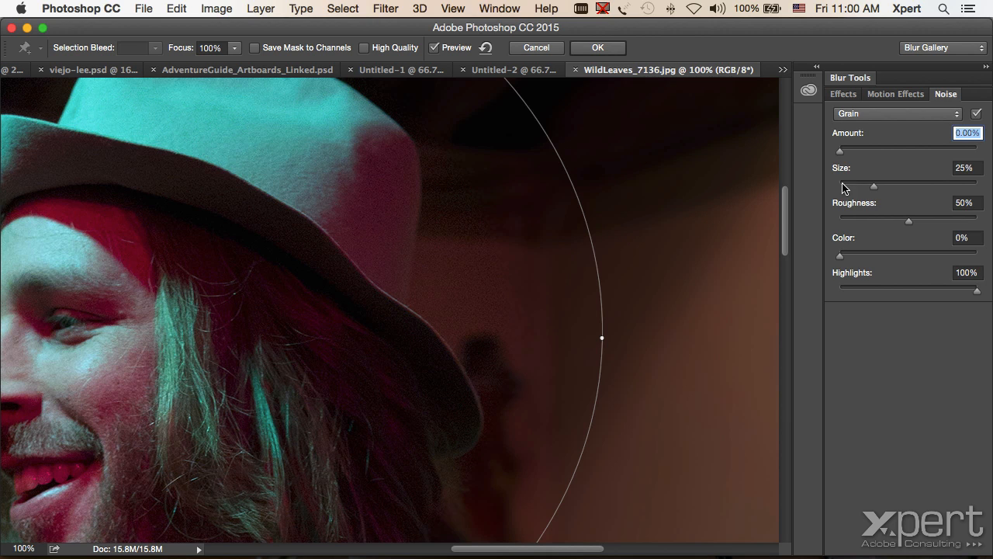
pyautogui.moveTo(842, 153); pyautogui.dragTo(858, 189)
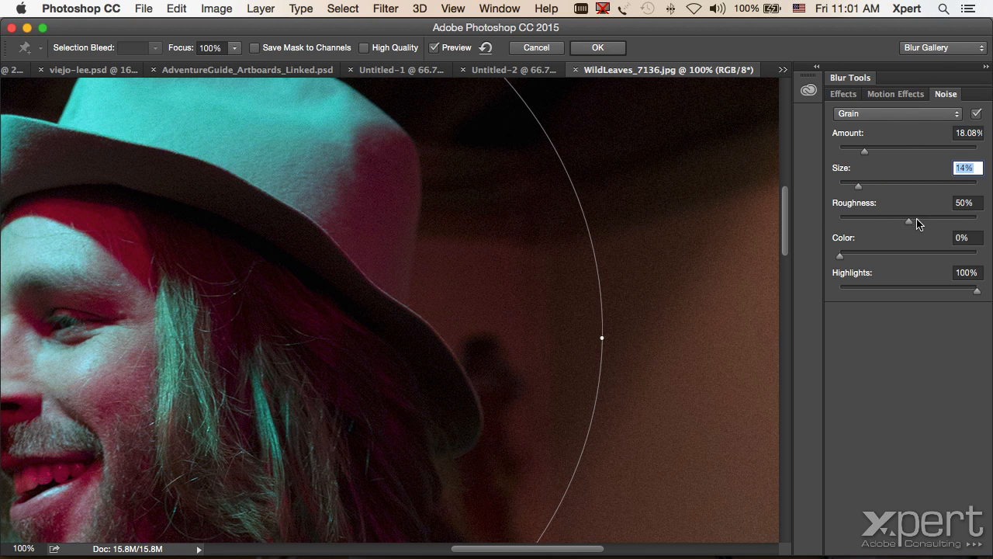
pyautogui.moveTo(905, 220); pyautogui.dragTo(870, 224)
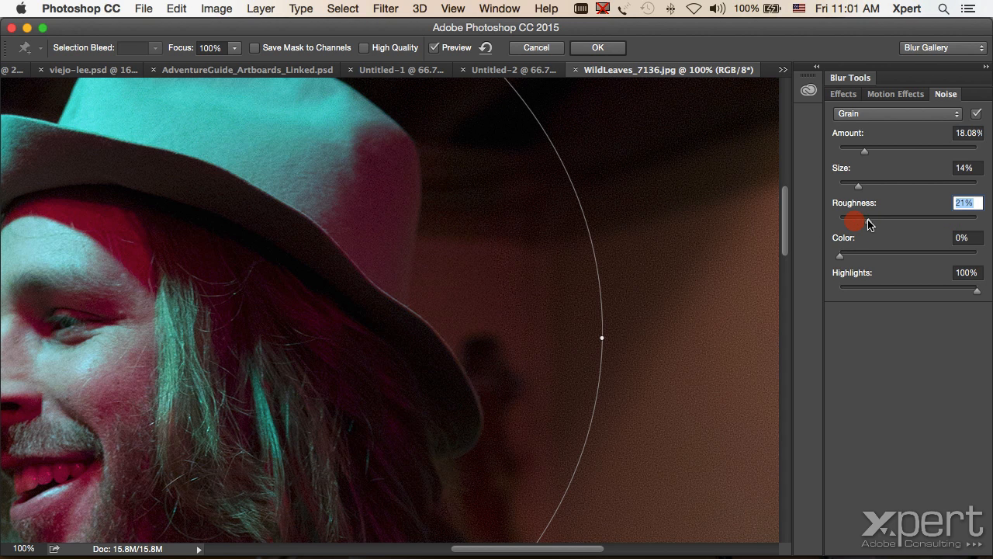
# Try the grain's color and highlights settings, returning them to 0% color and 100% highlights
pyautogui.moveTo(842, 257)
pyautogui.mouseDown()
pyautogui.moveTo(929, 257)
pyautogui.moveTo(826, 260)
pyautogui.mouseUp()
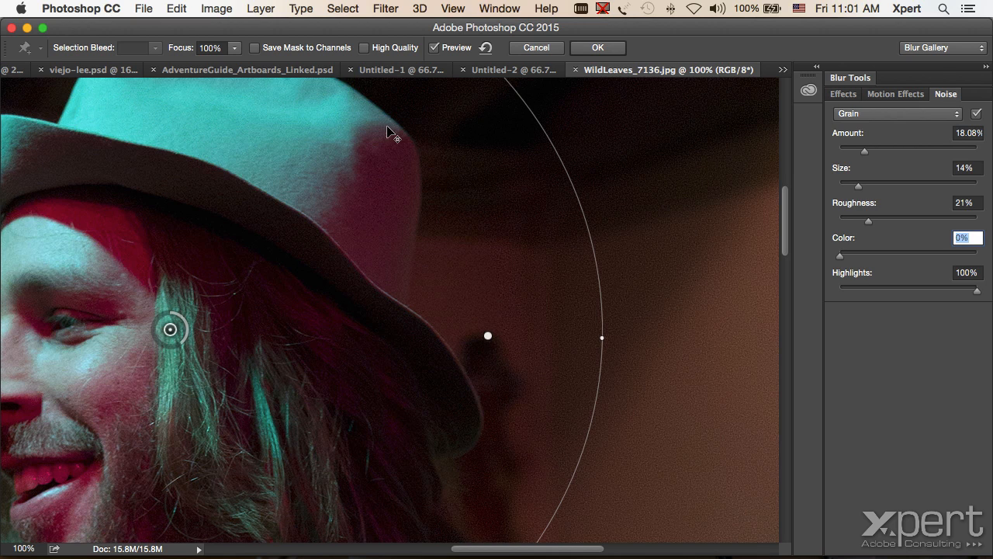
pyautogui.moveTo(379, 138); pyautogui.dragTo(414, 451)
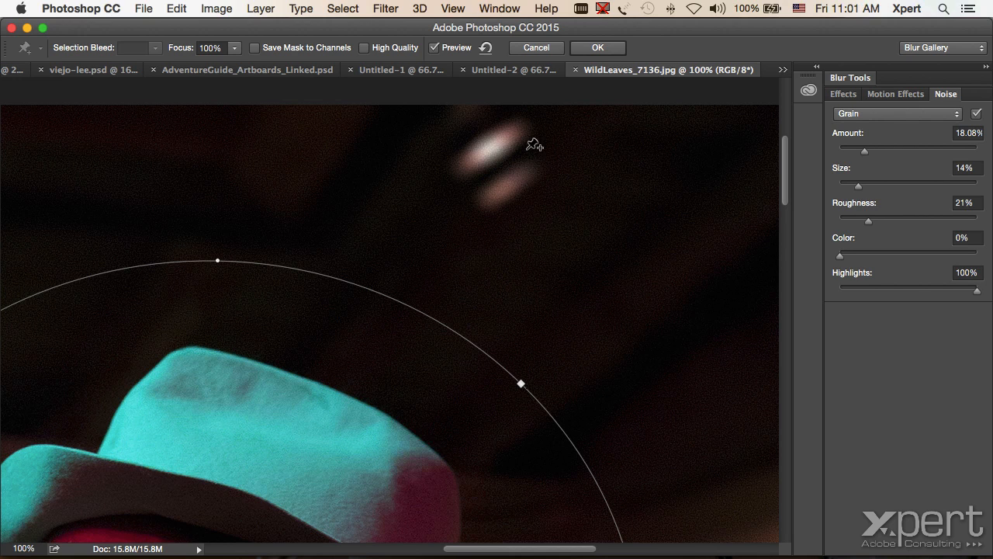
pyautogui.moveTo(978, 292); pyautogui.dragTo(837, 292)
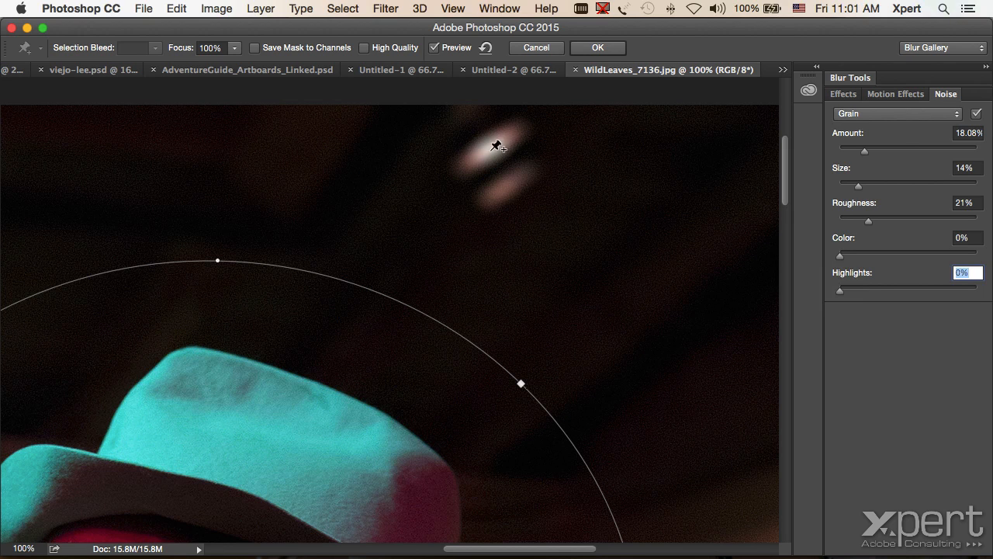
pyautogui.moveTo(841, 290); pyautogui.dragTo(989, 291)
# Apply the Iris Blur with its grain noise to the photo
pyautogui.press('super+minus')
pyautogui.press('super+minus')
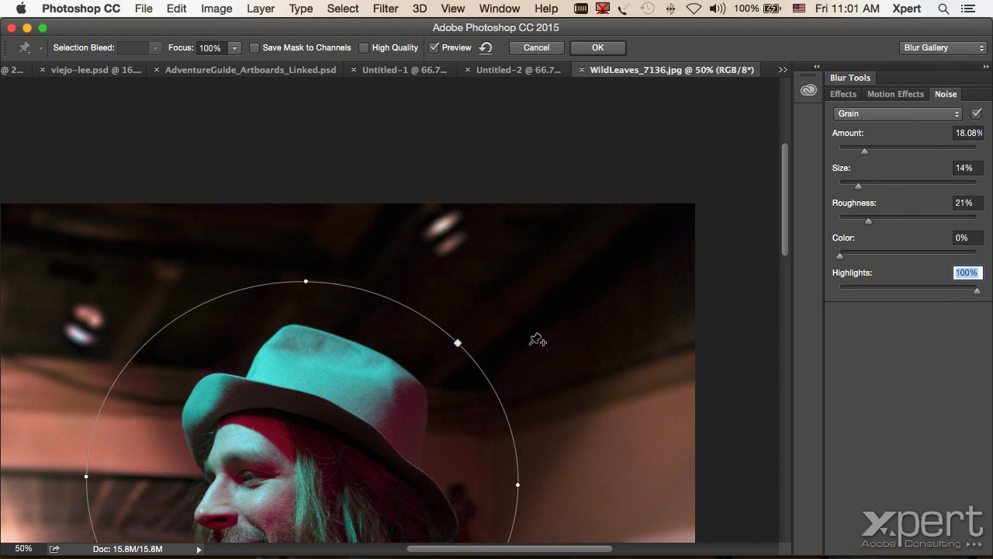
pyautogui.scroll(-5, 536, 339)
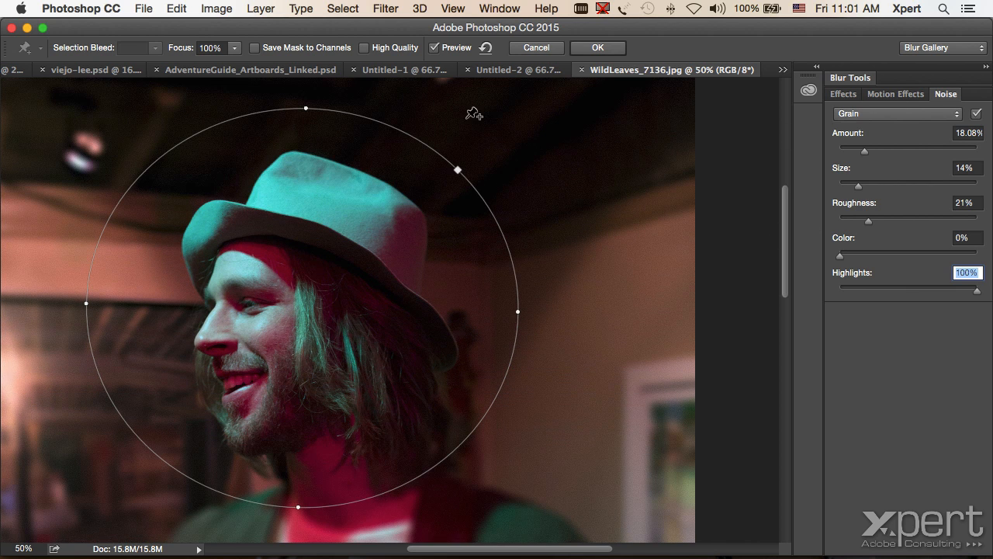
pyautogui.click(599, 48)
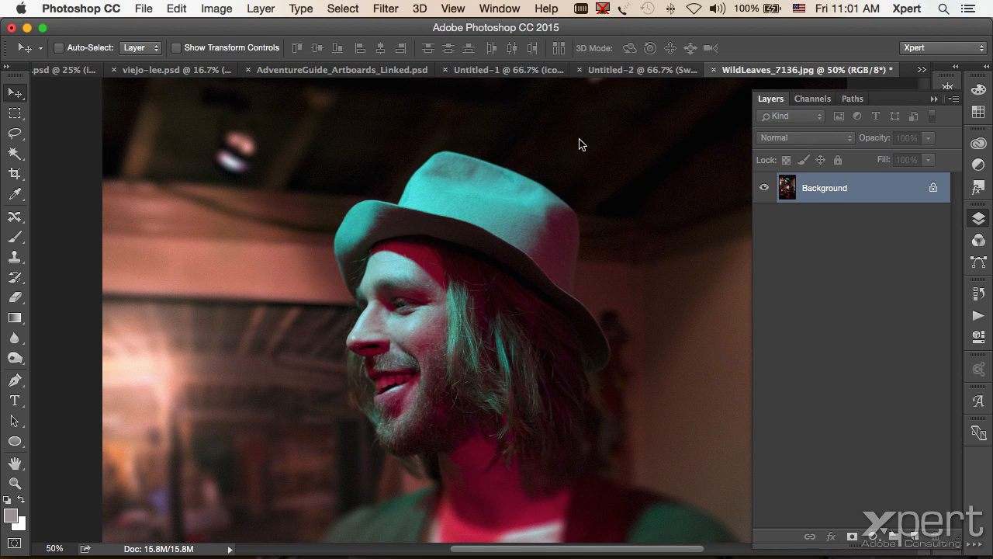
# Compare the photo before and after the blur by undoing and redoing it with more of the image in view
pyautogui.press('super+minus')
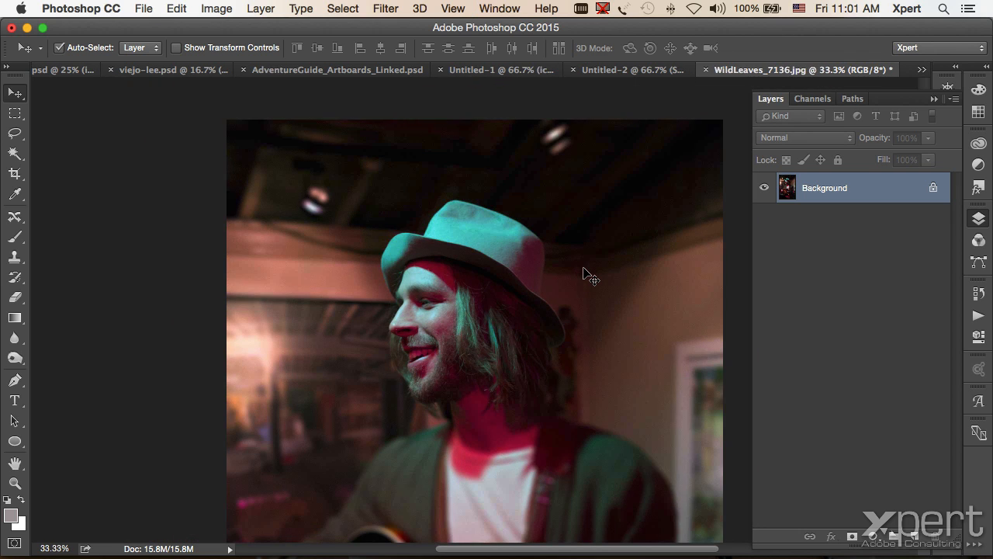
pyautogui.press('super+z')
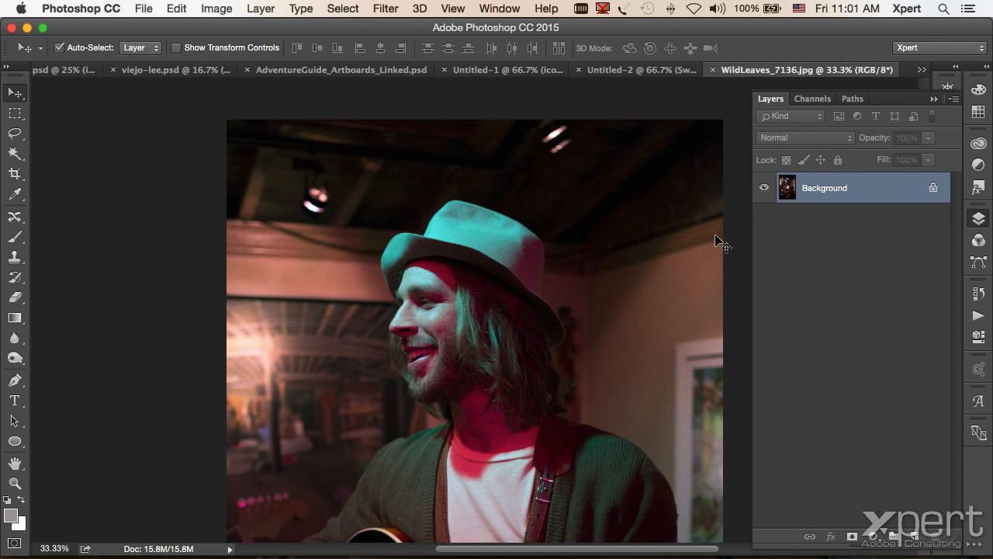
pyautogui.press('super+z')
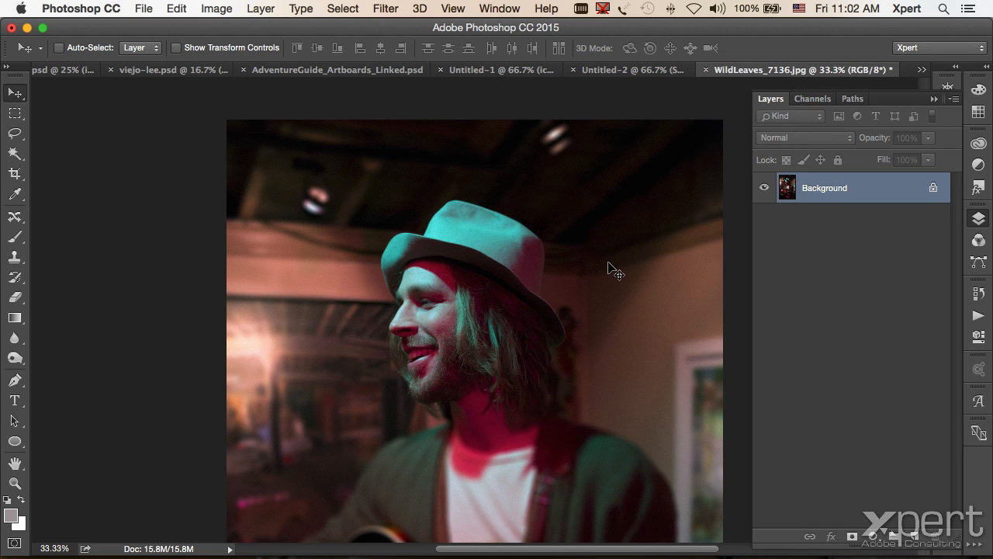
# Examine the grain in the blurred background beside the hat at 200% zoom
pyautogui.keyDown('super'); pyautogui.click(567, 280); pyautogui.keyUp('super')
pyautogui.keyDown('super'); pyautogui.click(570, 279); pyautogui.keyUp('super')
pyautogui.keyDown('super'); pyautogui.click(575, 278); pyautogui.keyUp('super')
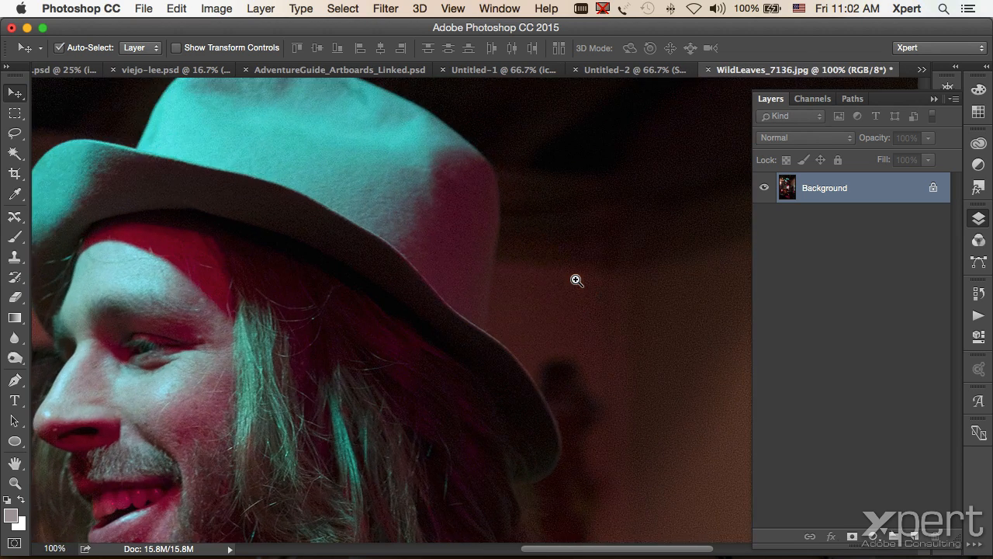
pyautogui.keyDown('super'); pyautogui.click(576, 281); pyautogui.keyUp('super')
pyautogui.moveTo(614, 208); pyautogui.dragTo(450, 286)
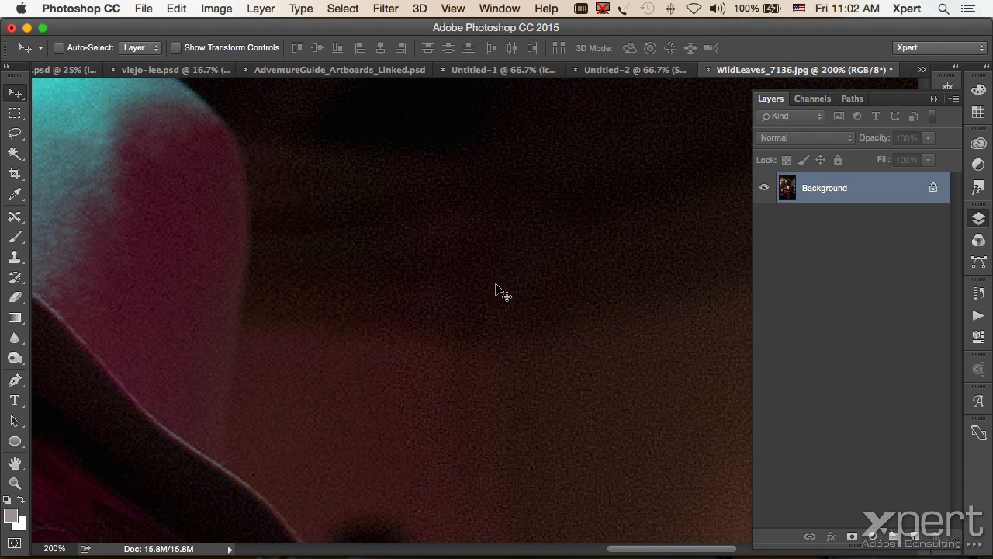
# Convert the Background layer of the blurred photo to a smart object
pyautogui.press('super+minus')
pyautogui.press('super+minus')
pyautogui.press('super+minus')
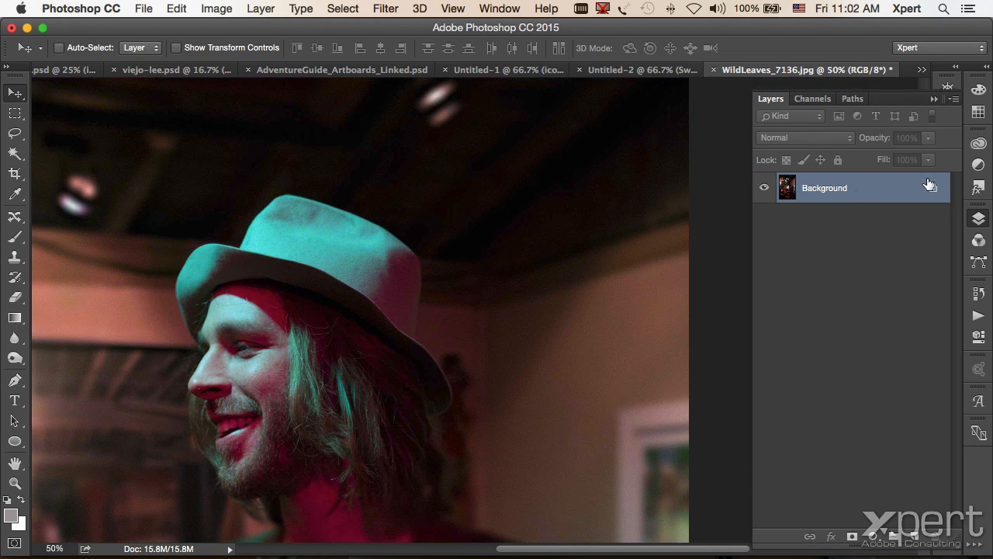
pyautogui.rightClick(861, 186)
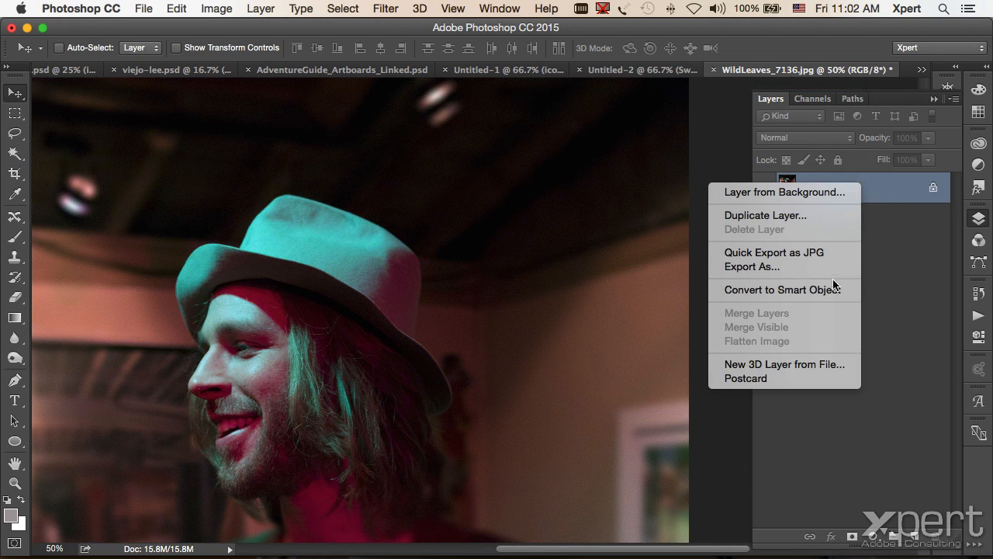
pyautogui.click(902, 236)
pyautogui.rightClick(893, 194)
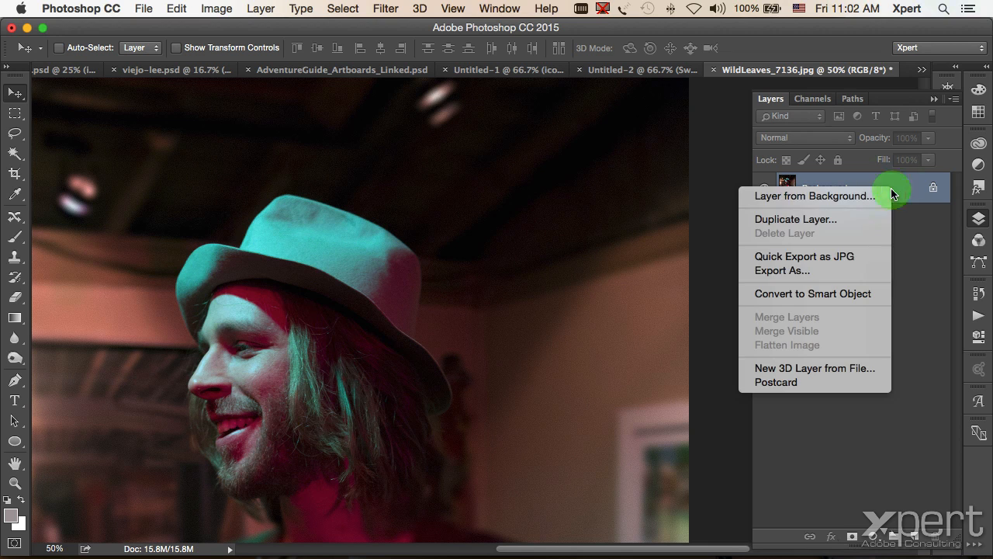
pyautogui.click(831, 297)
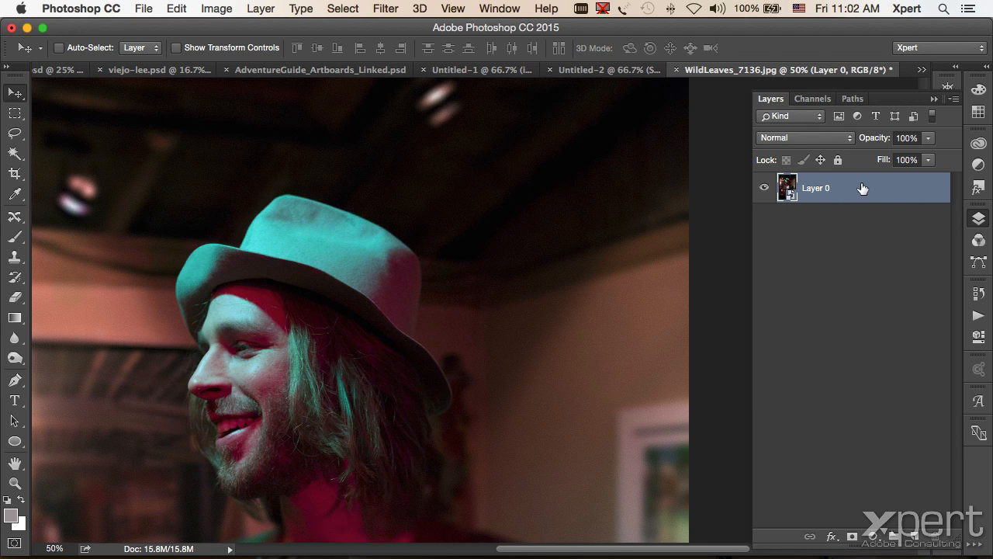
# Apply a Hue/Saturation adjustment to the smart object with Hue -47, Saturation +19 and Lightness -17
pyautogui.hscroll(-5, 381, 312)
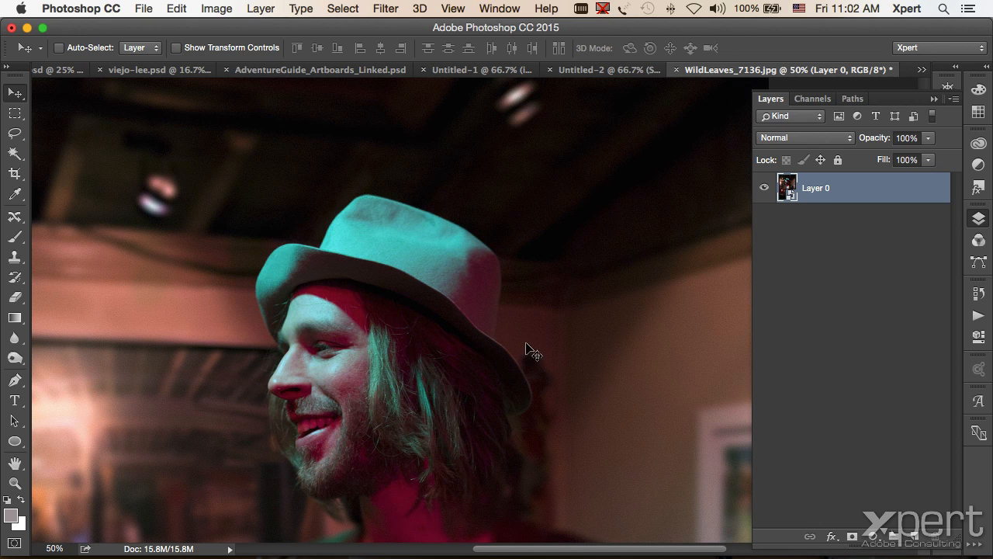
pyautogui.scroll(-3, 512, 345)
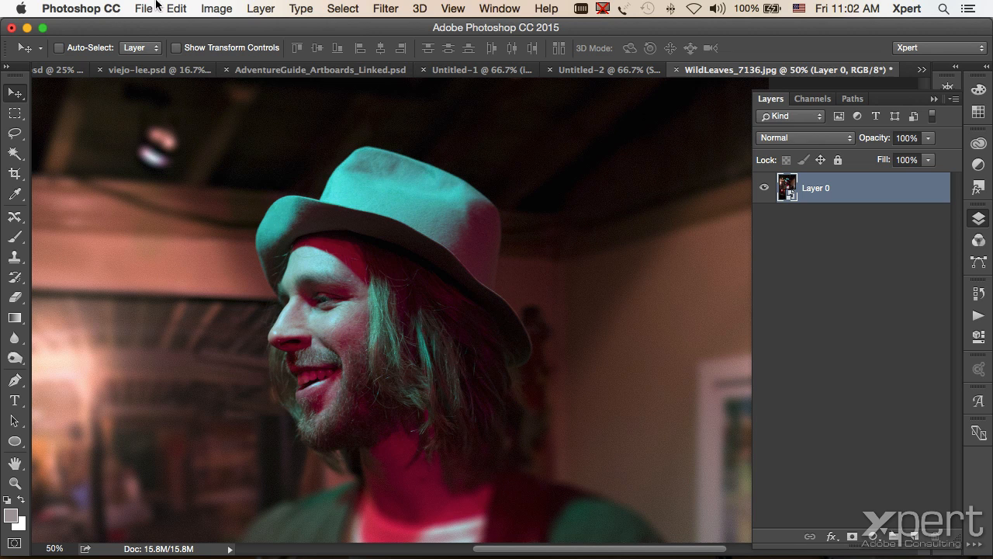
pyautogui.click(211, 9)
pyautogui.moveTo(218, 53)
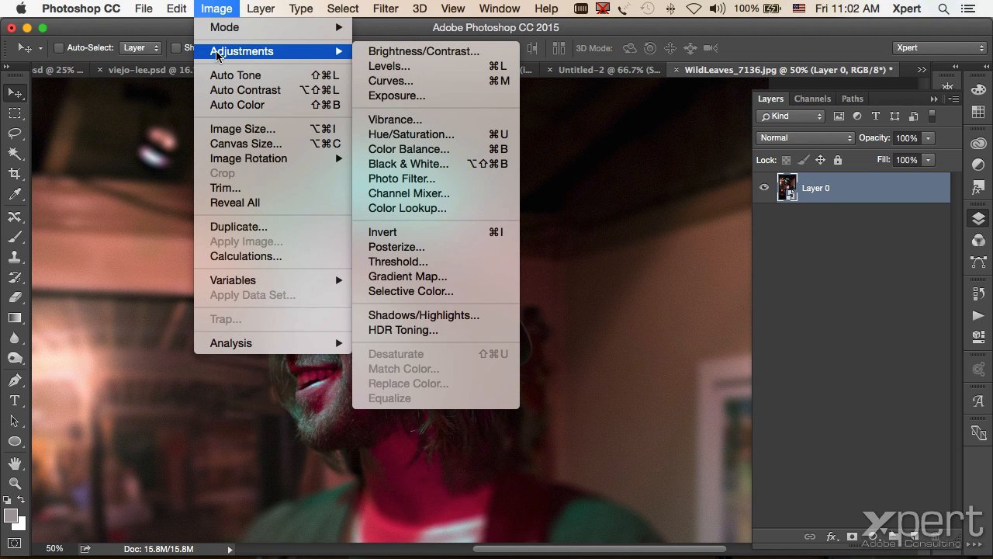
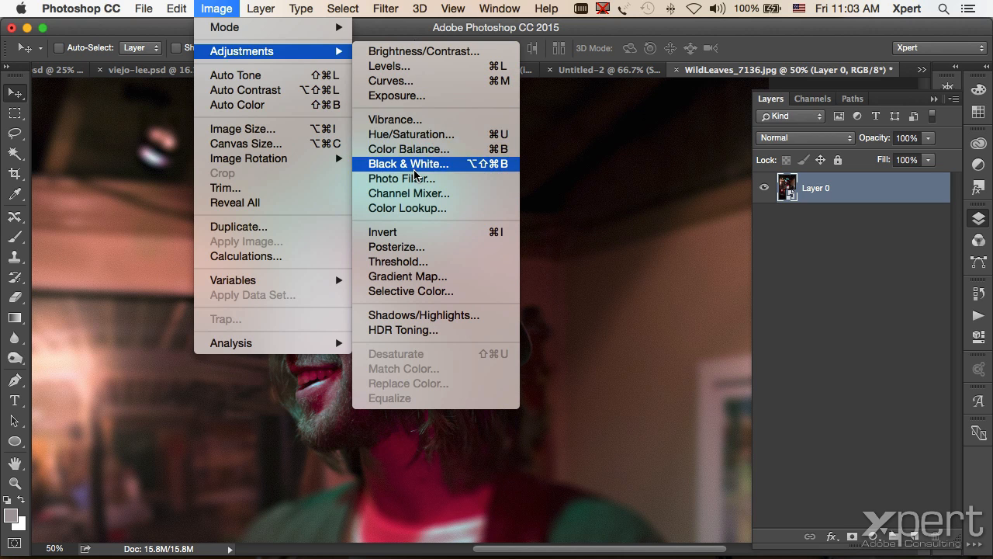
pyautogui.click(416, 135)
pyautogui.moveTo(439, 137); pyautogui.dragTo(768, 222)
pyautogui.moveTo(770, 320); pyautogui.dragTo(734, 321)
pyautogui.moveTo(768, 359); pyautogui.dragTo(784, 361)
pyautogui.moveTo(763, 401); pyautogui.dragTo(759, 400)
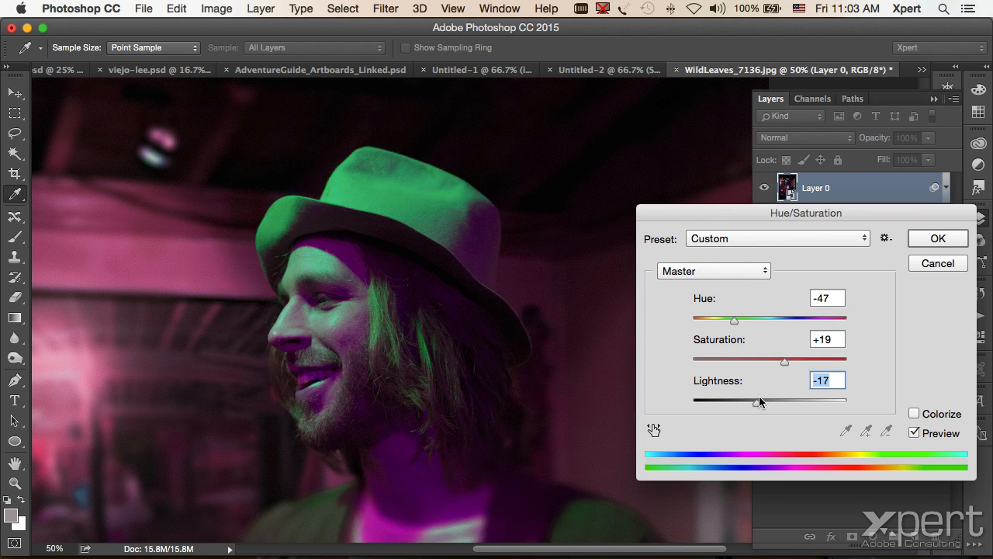
pyautogui.click(937, 236)
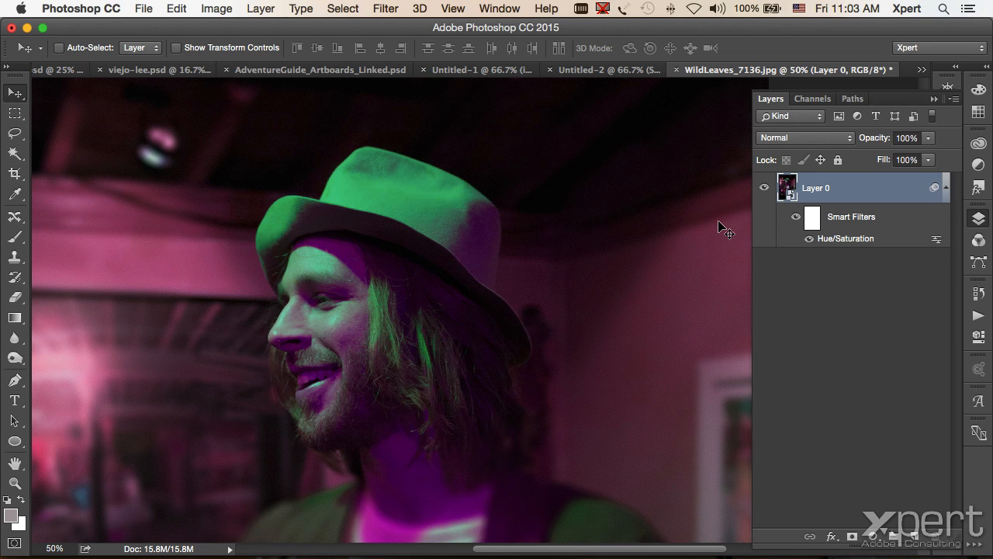
# Compare the photo with and without the Hue/Saturation smart filter by toggling smart filter visibility, and review the adjustments available for it
pyautogui.click(797, 217)
pyautogui.click(798, 219)
pyautogui.click(798, 220)
pyautogui.click(797, 220)
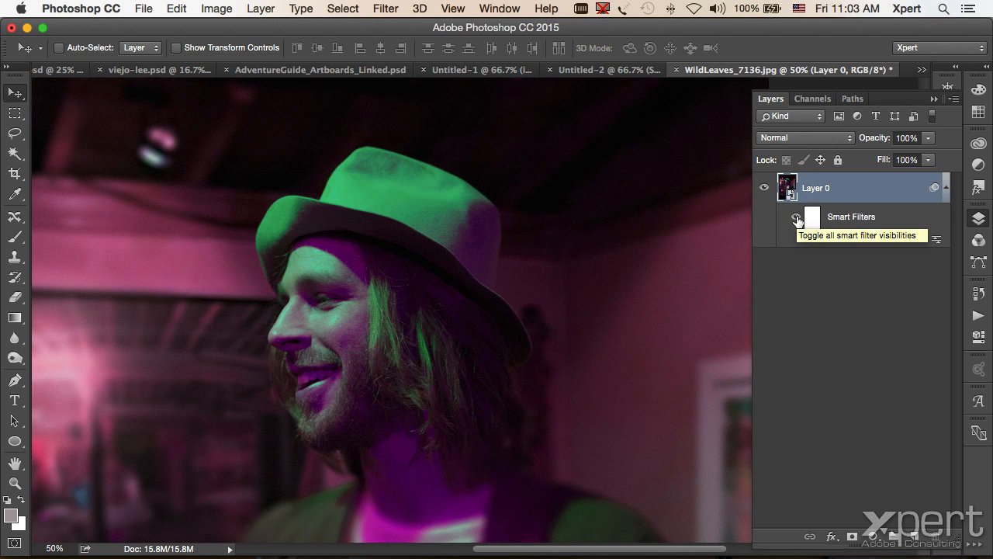
pyautogui.click(217, 8)
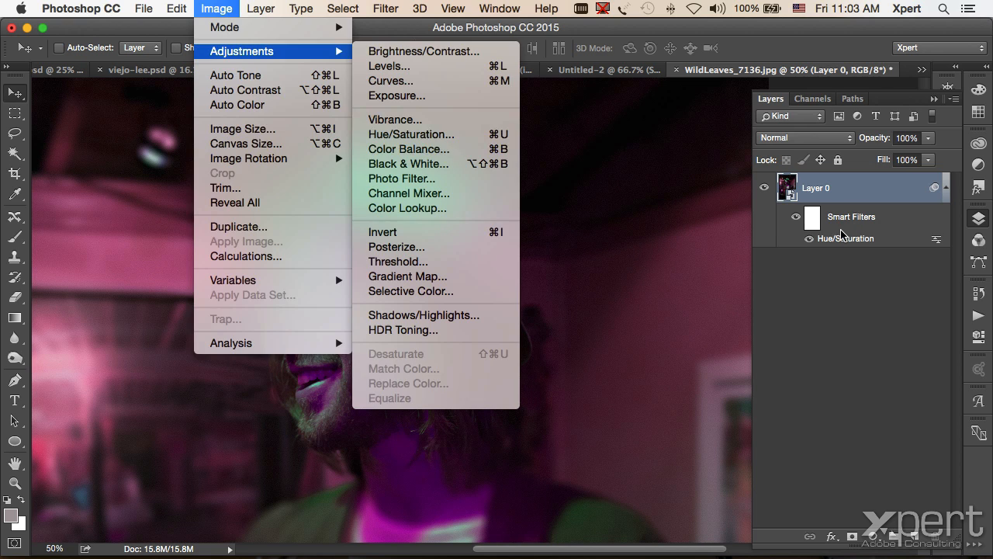
pyautogui.press('Escape')
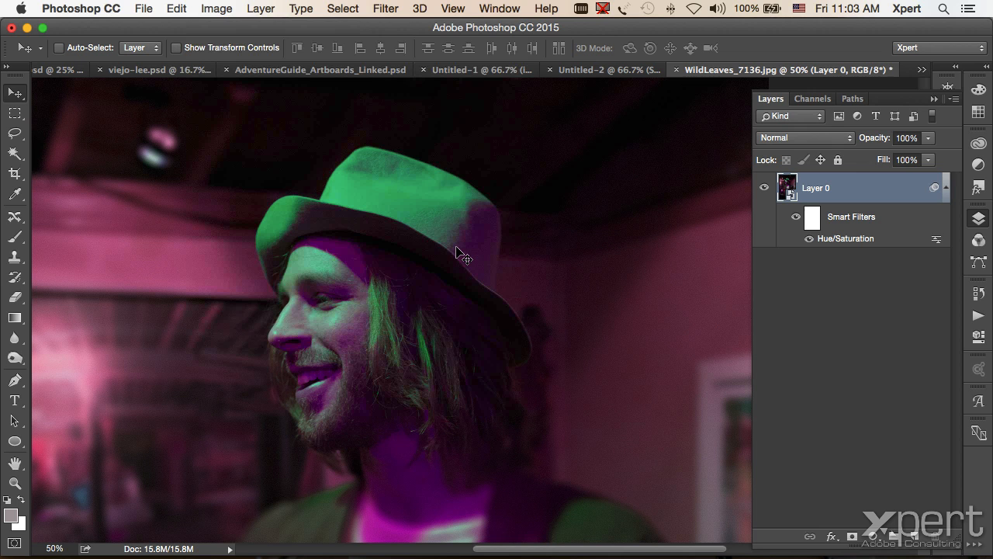
# Dismiss the Open dialog, switch to Finder and reposition its window over the photo
pyautogui.press('super+o')
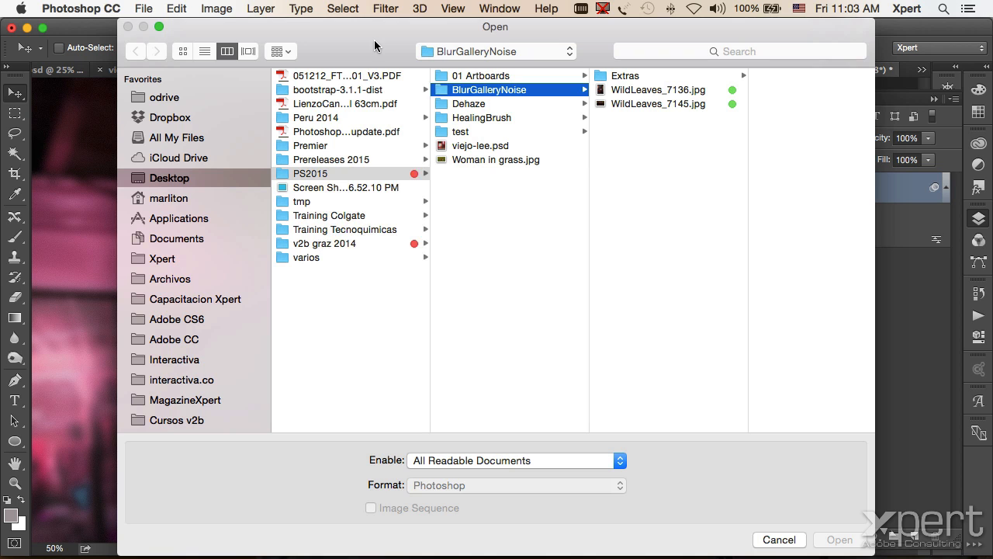
pyautogui.press('Escape')
pyautogui.press('super+Tab')
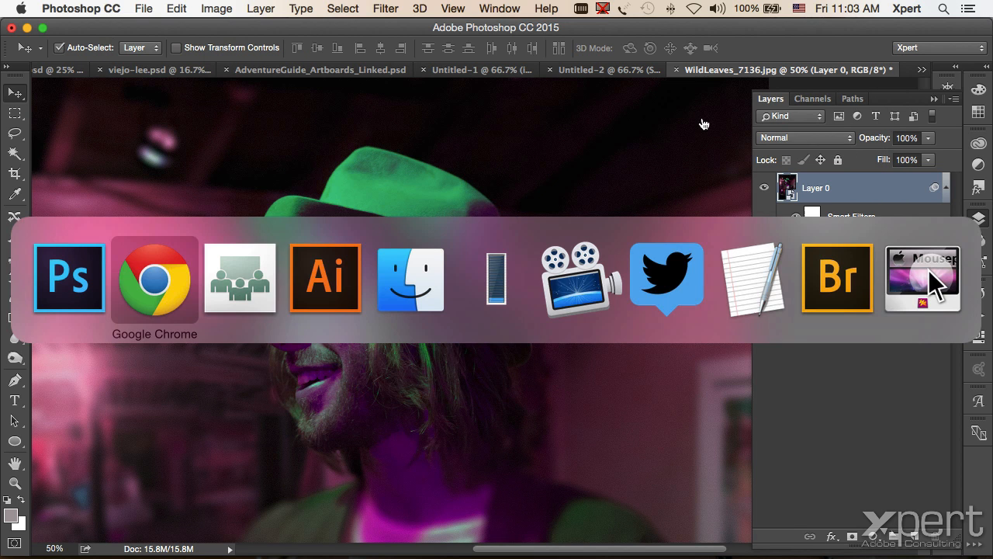
pyautogui.press('super+Tab')
pyautogui.press('super+Tab')
pyautogui.press('super+Tab')
pyautogui.click(167, 136)
pyautogui.moveTo(204, 135); pyautogui.dragTo(565, 132)
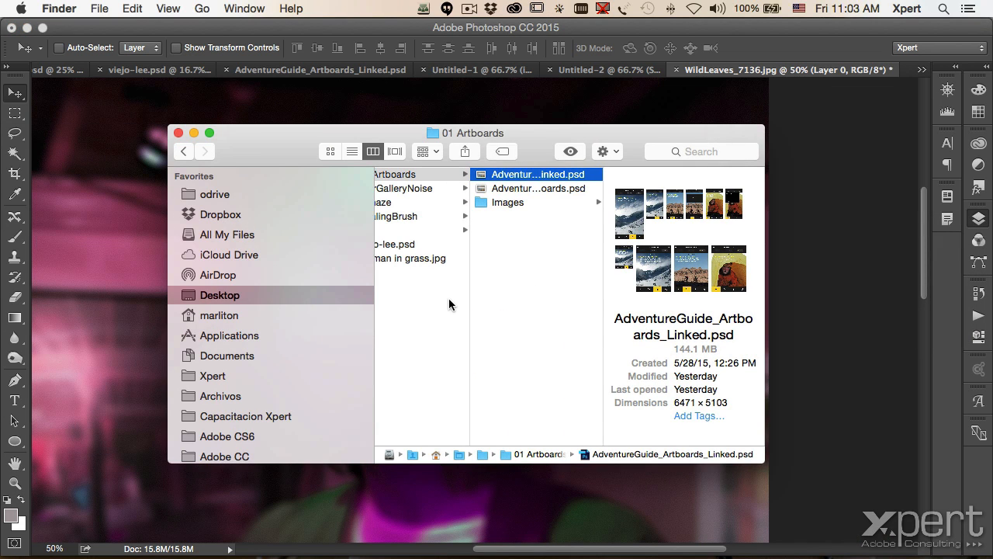
# Open Cypress.dng from the Dehaze folder with Adobe Photoshop CC 2015
pyautogui.hscroll(-3, 440, 254)
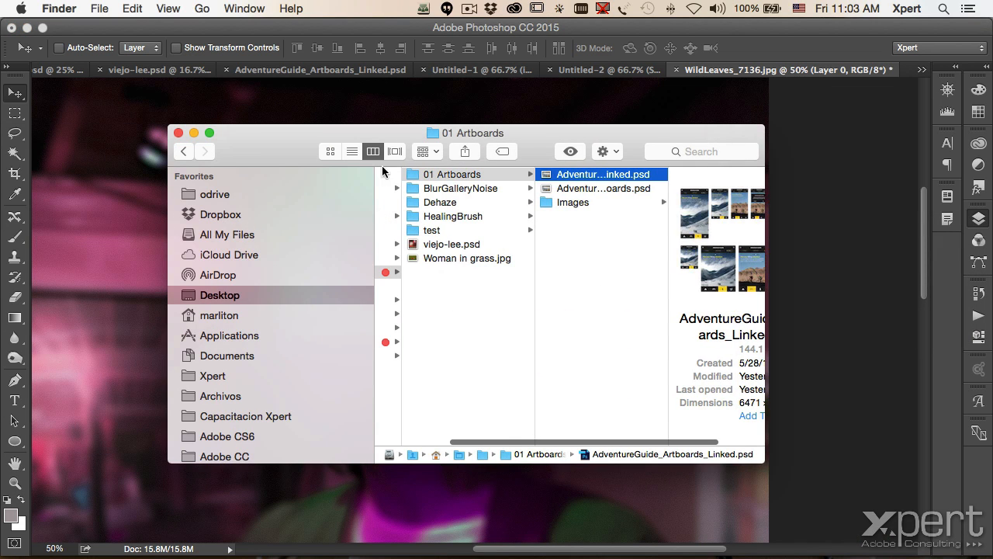
pyautogui.click(448, 203)
pyautogui.click(580, 174)
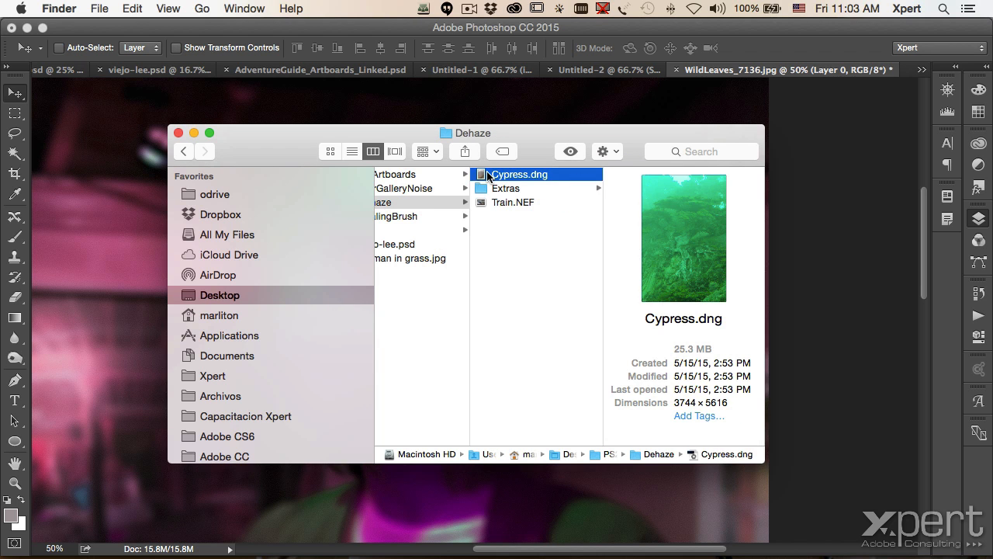
pyautogui.rightClick(490, 174)
pyautogui.click(517, 180)
pyautogui.rightClick(531, 174)
pyautogui.moveTo(613, 196)
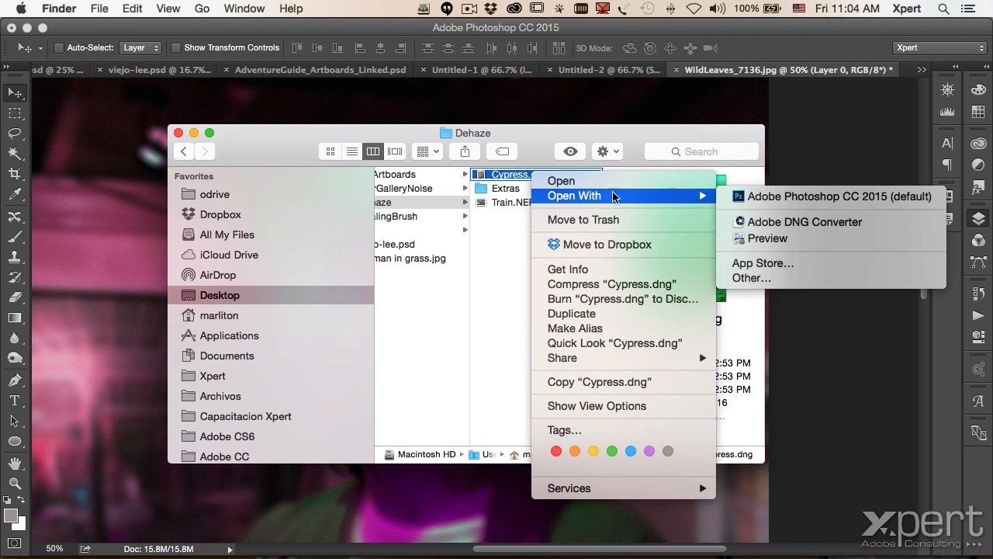
pyautogui.click(766, 198)
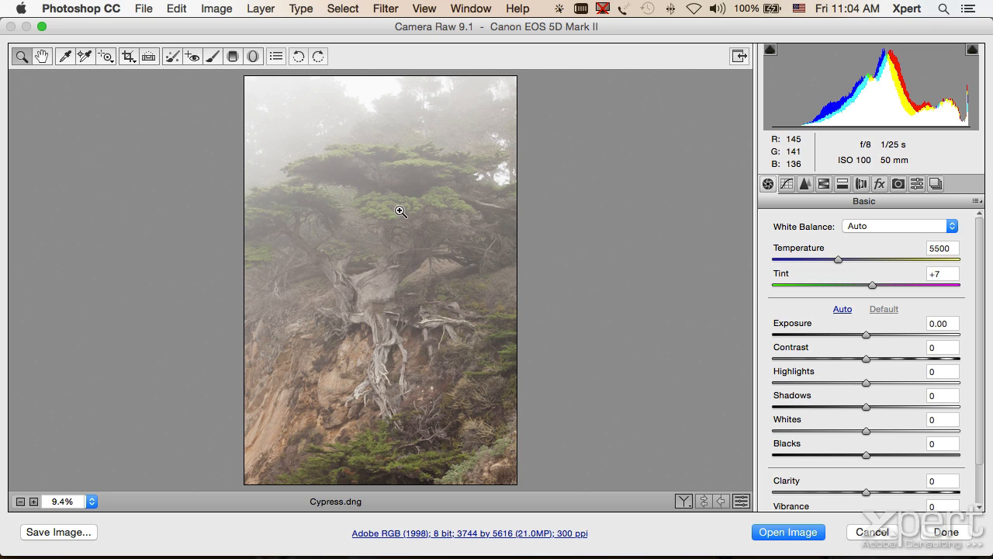
# Set the Dehaze amount of Cypress.dng to +100 in Camera Raw and open the image in Photoshop
pyautogui.click(880, 184)
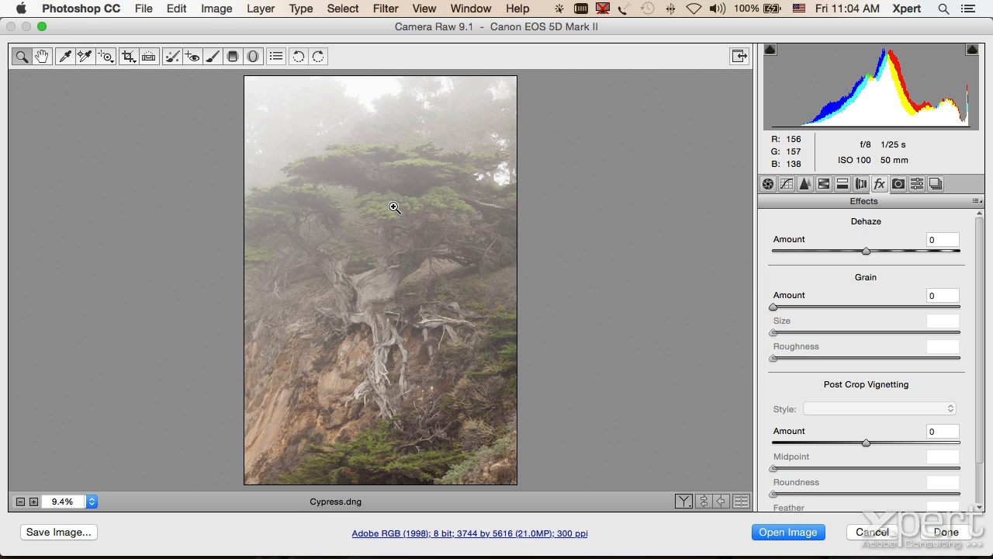
pyautogui.moveTo(867, 251); pyautogui.dragTo(988, 255)
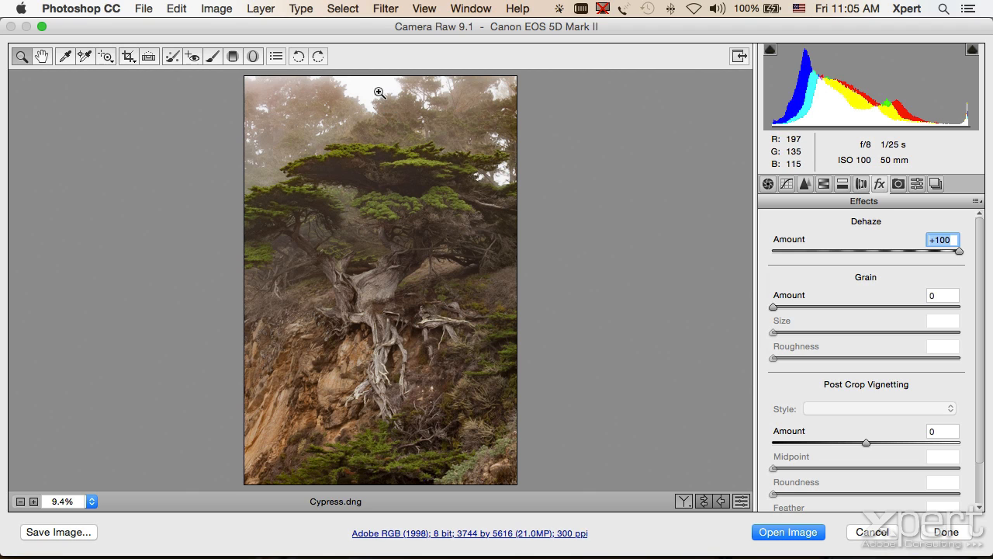
pyautogui.click(788, 533)
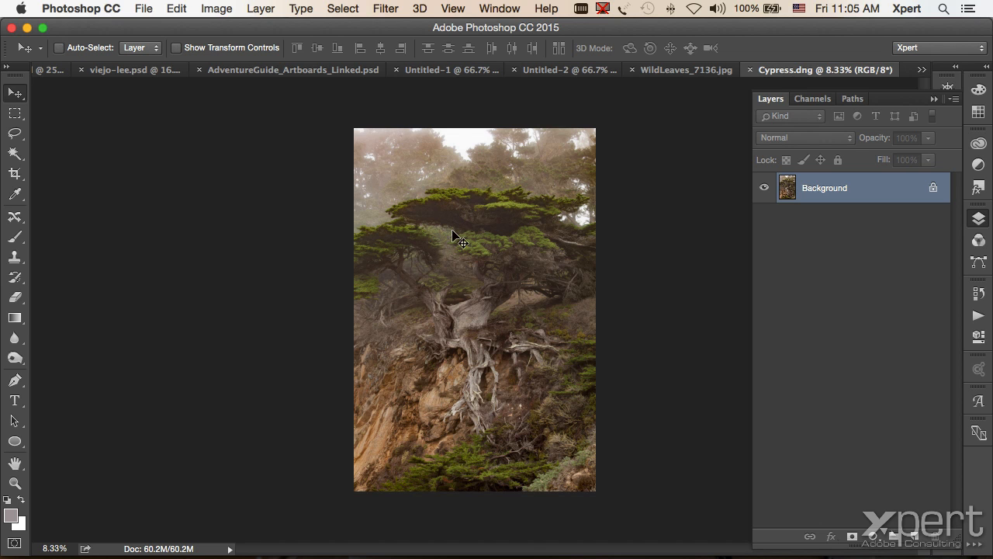
# Switch back to Finder and open Train.NEF from the Dehaze folder with Adobe Photoshop CC 2015
pyautogui.press('super')
pyautogui.press('super+Tab')
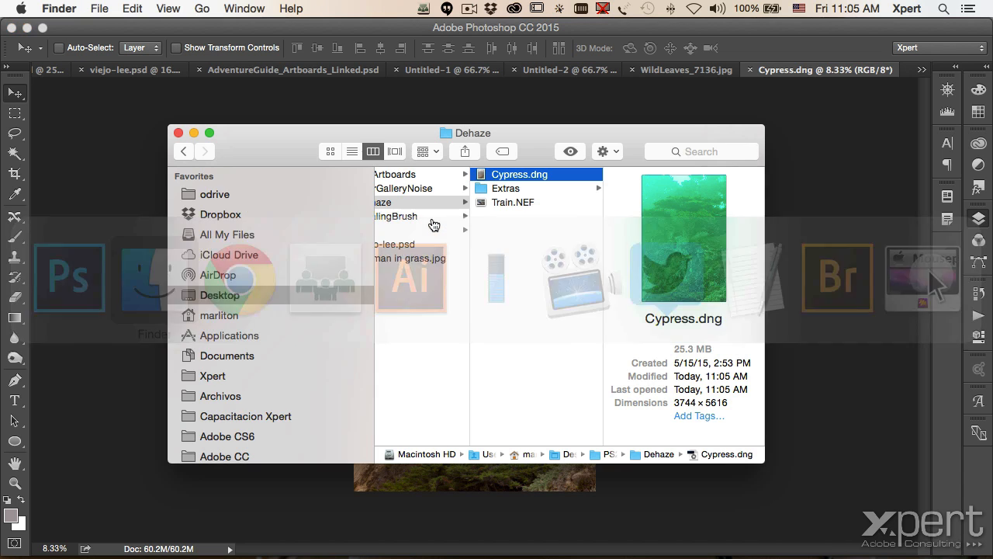
pyautogui.rightClick(516, 204)
pyautogui.moveTo(574, 224)
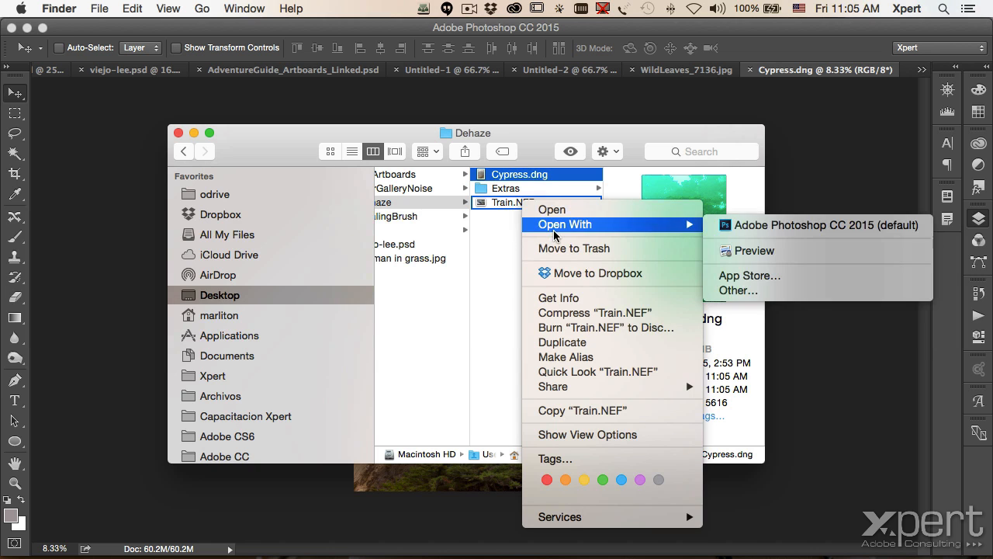
pyautogui.click(773, 231)
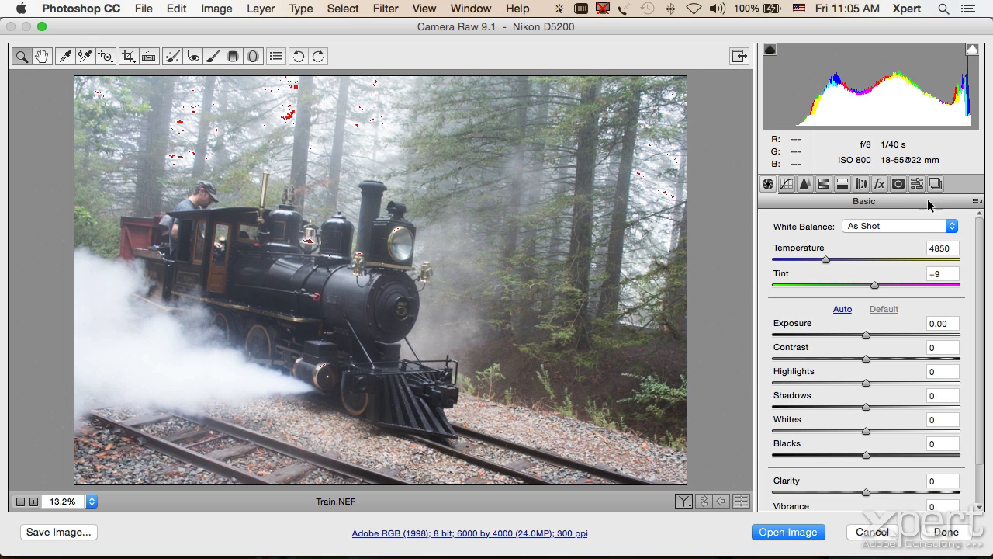
# Set the Dehaze amount of the Train.NEF photo to +100 in the Camera Raw effects
pyautogui.click(879, 185)
pyautogui.moveTo(867, 251); pyautogui.dragTo(954, 257)
pyautogui.moveTo(896, 256); pyautogui.dragTo(980, 259)
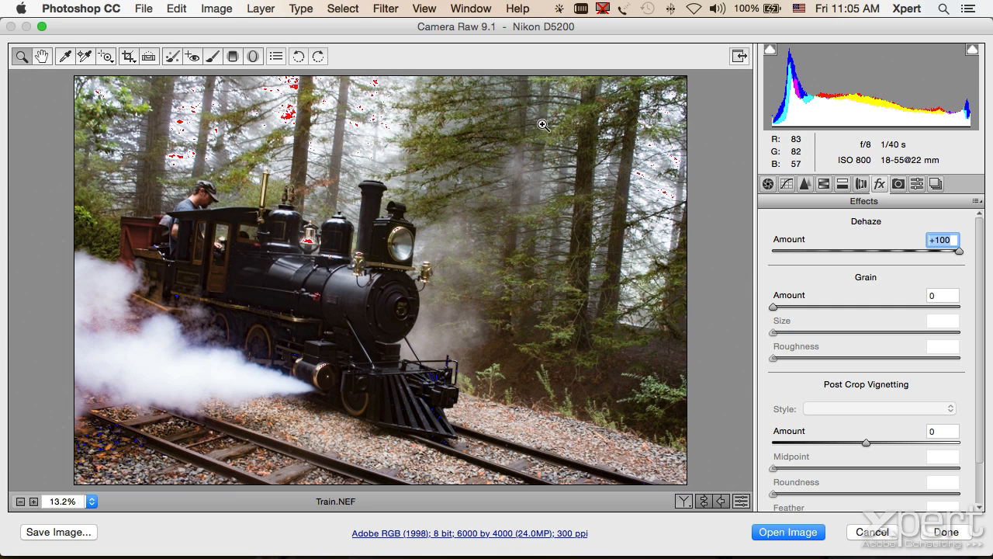
# Open Woman in grass.jpg from the PS2015 folder in Photoshop
pyautogui.click(483, 257)
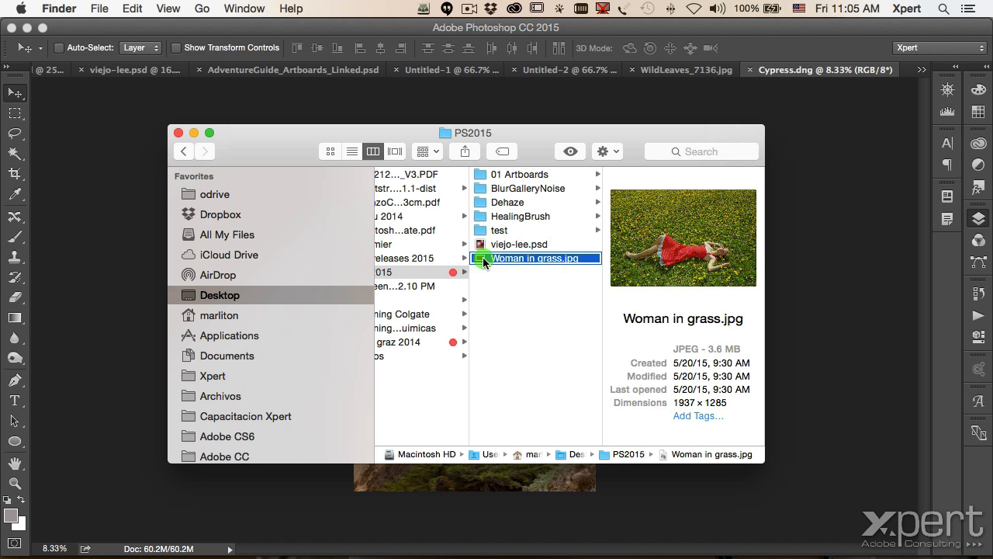
pyautogui.rightClick(483, 257)
pyautogui.moveTo(545, 248)
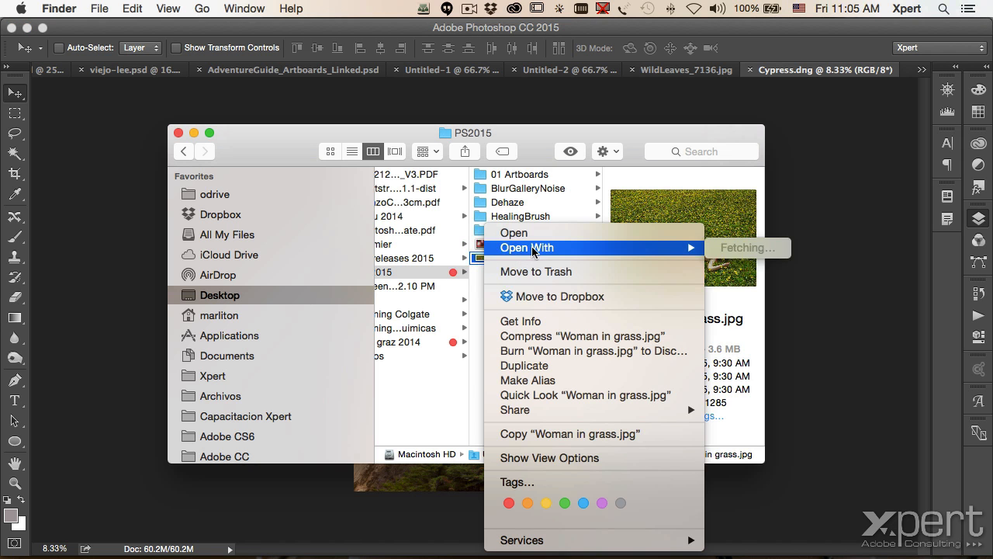
pyautogui.click(776, 291)
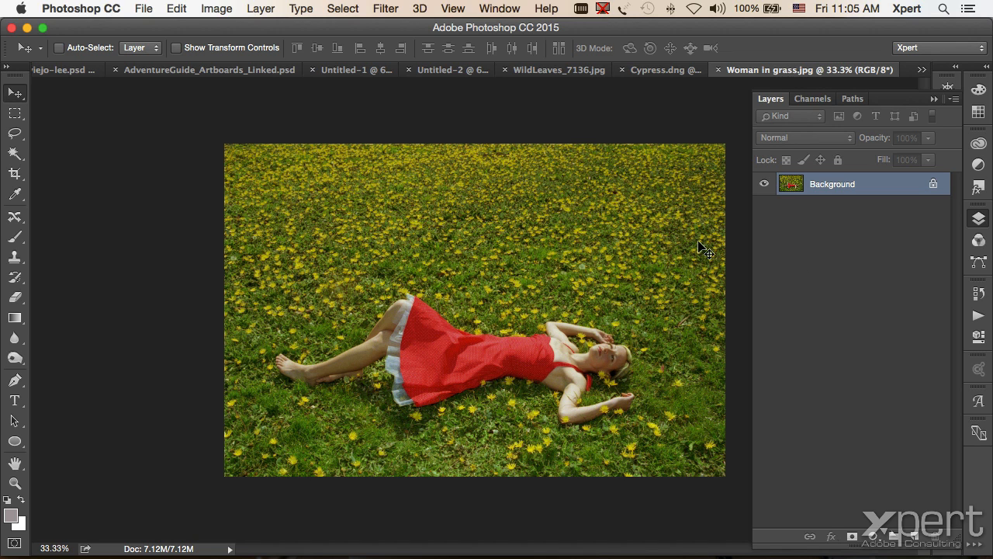
# Draw a loose selection around the woman in the red dress with the Content-Aware Move Tool
pyautogui.click(19, 220)
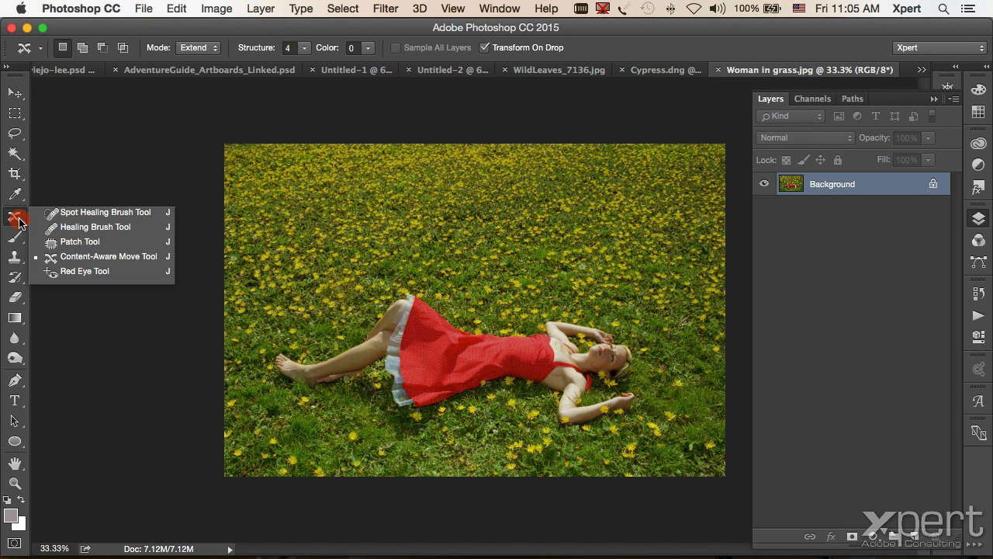
pyautogui.click(85, 259)
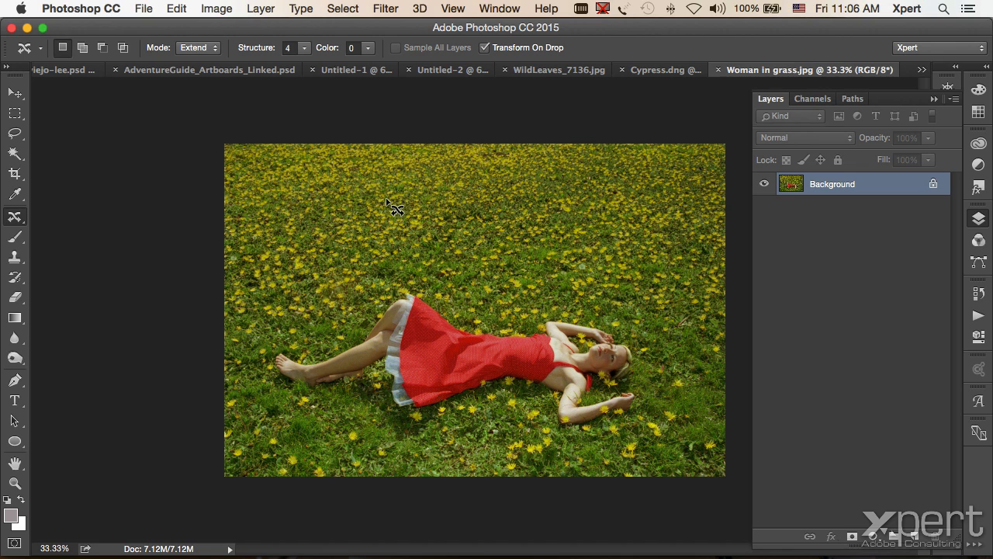
pyautogui.moveTo(643, 341)
pyautogui.mouseDown()
pyautogui.moveTo(573, 313)
pyautogui.moveTo(467, 314)
pyautogui.moveTo(407, 284)
pyautogui.moveTo(345, 331)
pyautogui.moveTo(275, 341)
pyautogui.moveTo(257, 355)
pyautogui.moveTo(256, 378)
pyautogui.moveTo(269, 393)
pyautogui.moveTo(318, 400)
pyautogui.moveTo(356, 389)
pyautogui.moveTo(390, 414)
pyautogui.moveTo(425, 421)
pyautogui.moveTo(465, 418)
pyautogui.moveTo(497, 397)
pyautogui.moveTo(534, 402)
pyautogui.moveTo(566, 430)
pyautogui.moveTo(614, 427)
pyautogui.moveTo(647, 403)
pyautogui.moveTo(648, 351)
pyautogui.moveTo(634, 319)
pyautogui.mouseUp()
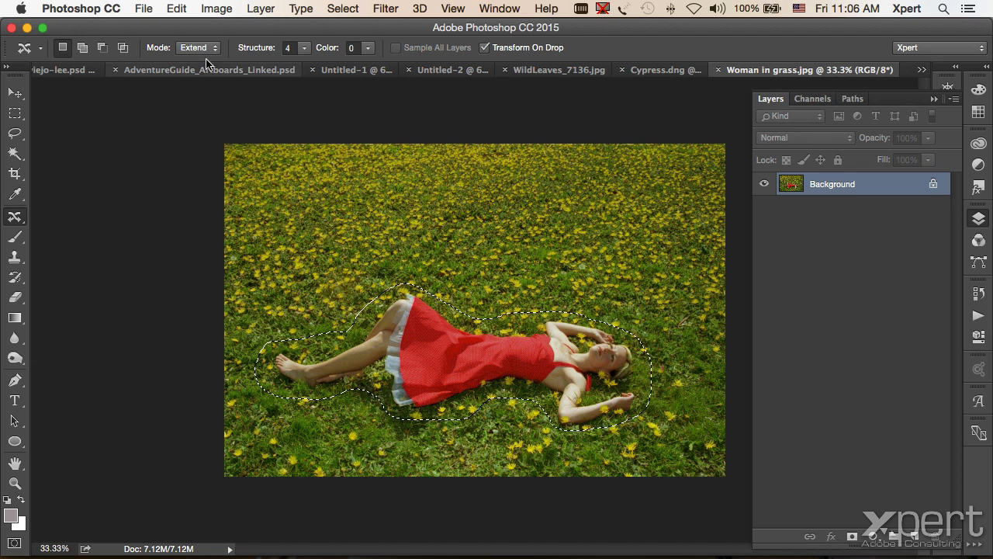
# Move the selected woman slightly lower in the meadow with the Content-Aware Move Tool in Move mode
pyautogui.click(17, 218)
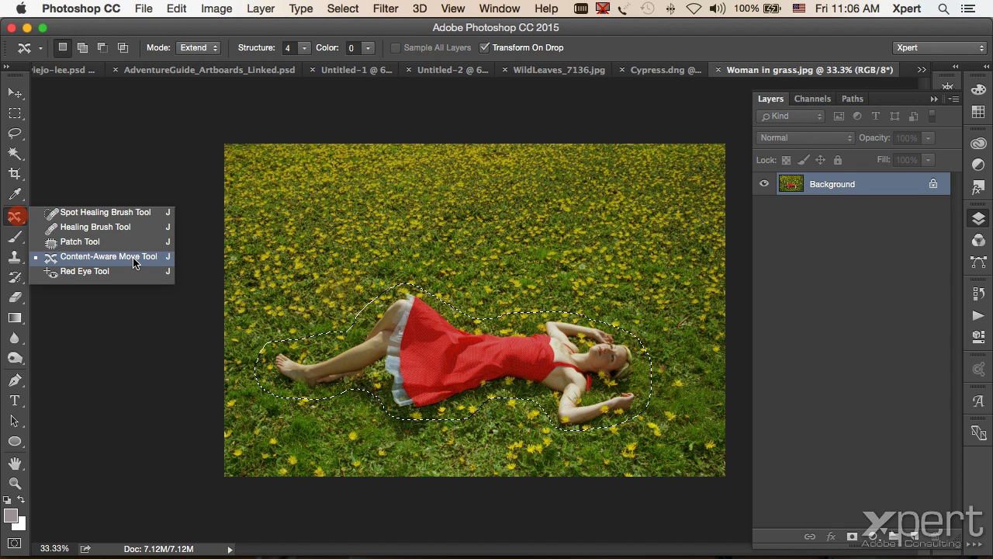
pyautogui.click(85, 262)
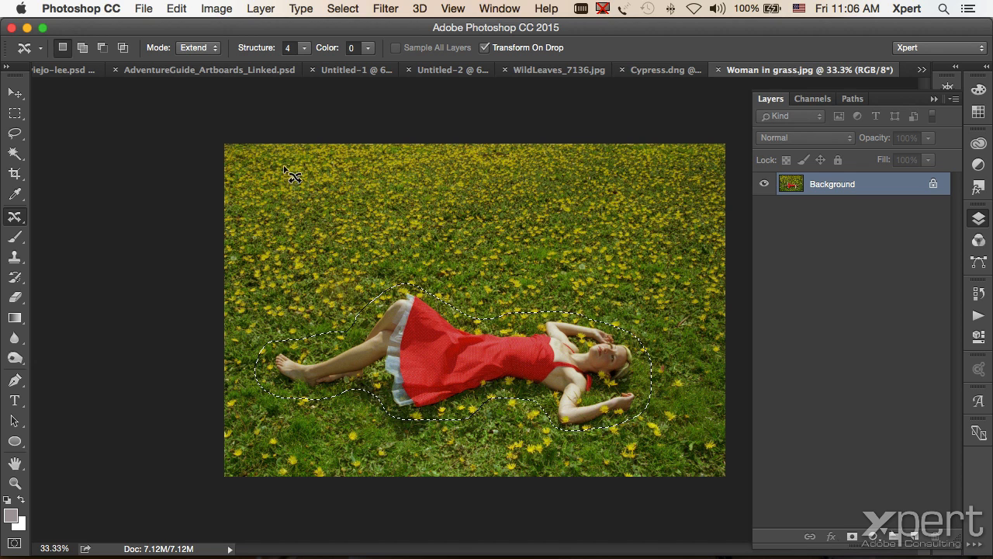
pyautogui.click(199, 47)
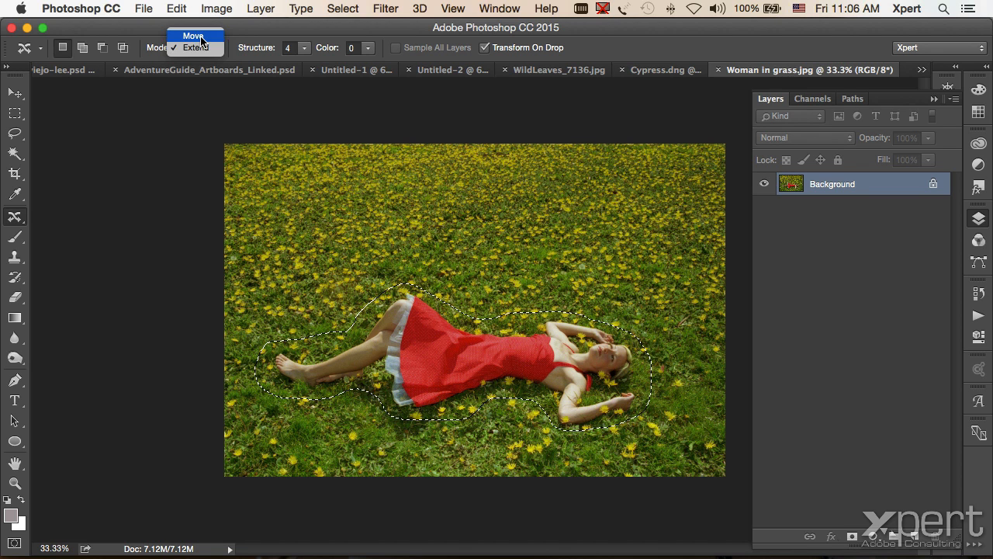
pyautogui.click(200, 36)
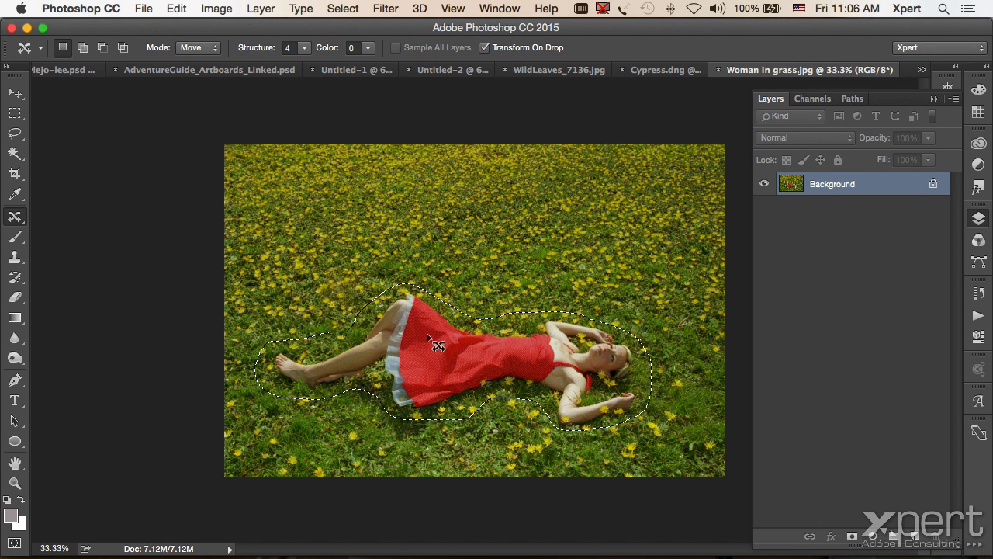
pyautogui.moveTo(473, 363); pyautogui.dragTo(474, 392)
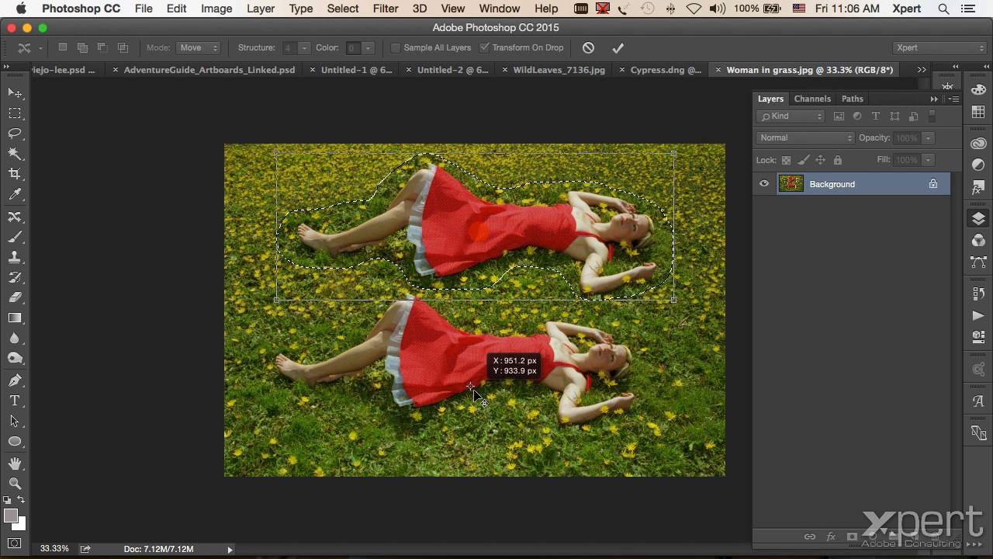
pyautogui.moveTo(516, 257); pyautogui.dragTo(509, 388)
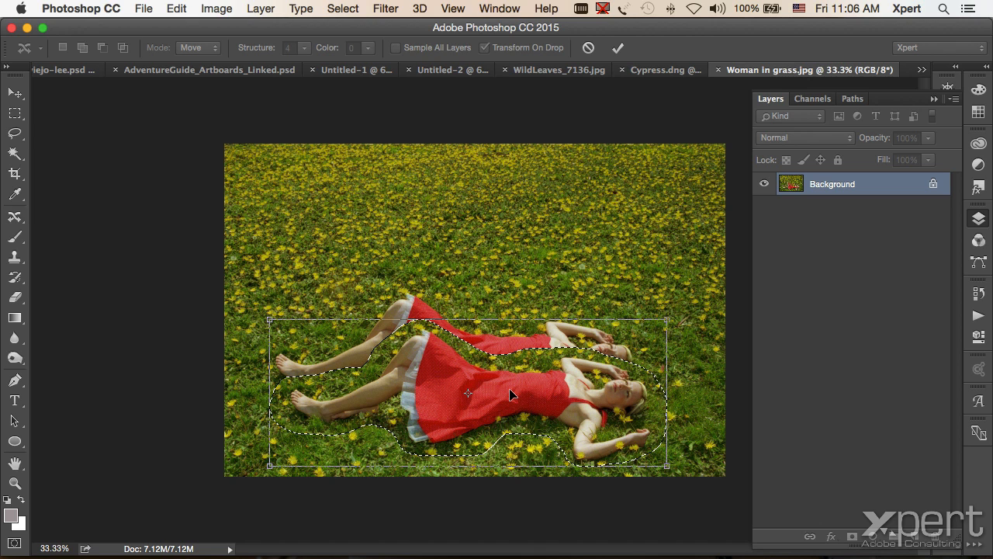
pyautogui.press('Return')
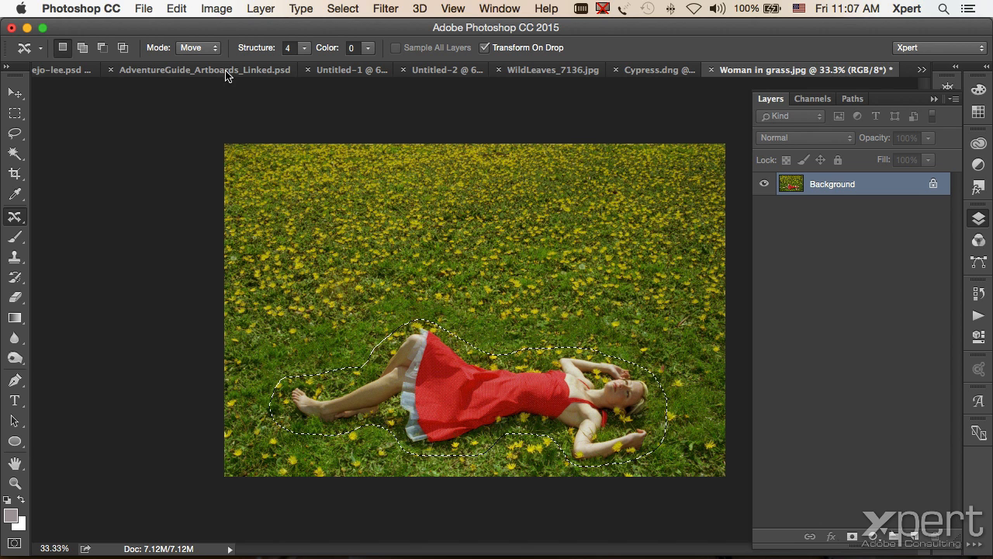
# Set the Content-Aware Move mode to Extend
pyautogui.click(203, 49)
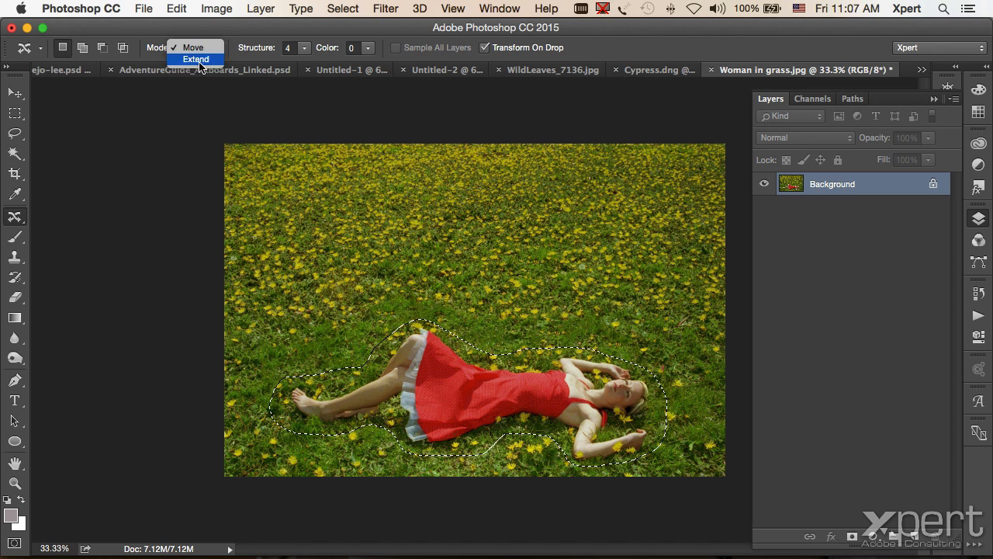
pyautogui.click(196, 60)
# Try a full-size duplicate of the selected woman in the upper part of the meadow, and undo it
pyautogui.moveTo(455, 413); pyautogui.dragTo(461, 267)
pyautogui.press('Return')
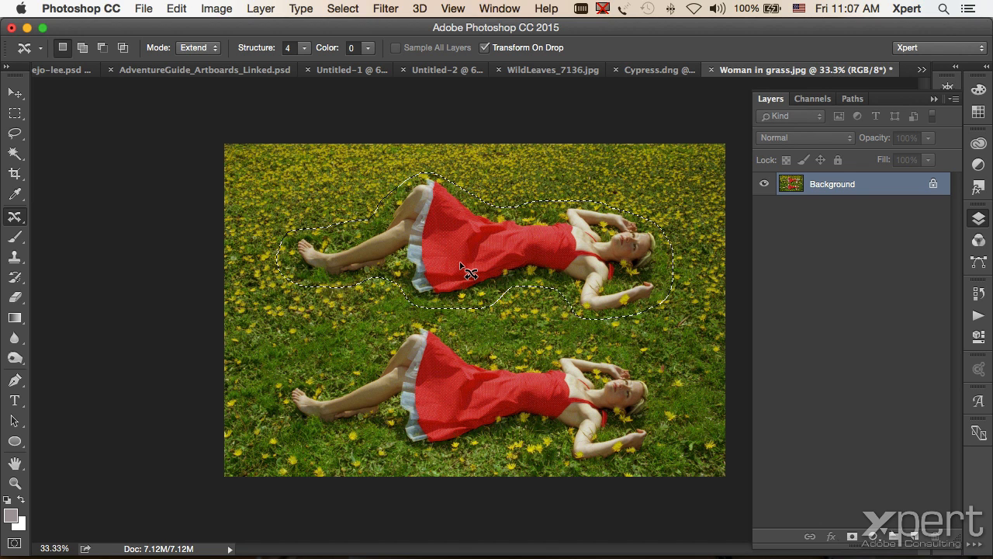
pyautogui.press('super+z')
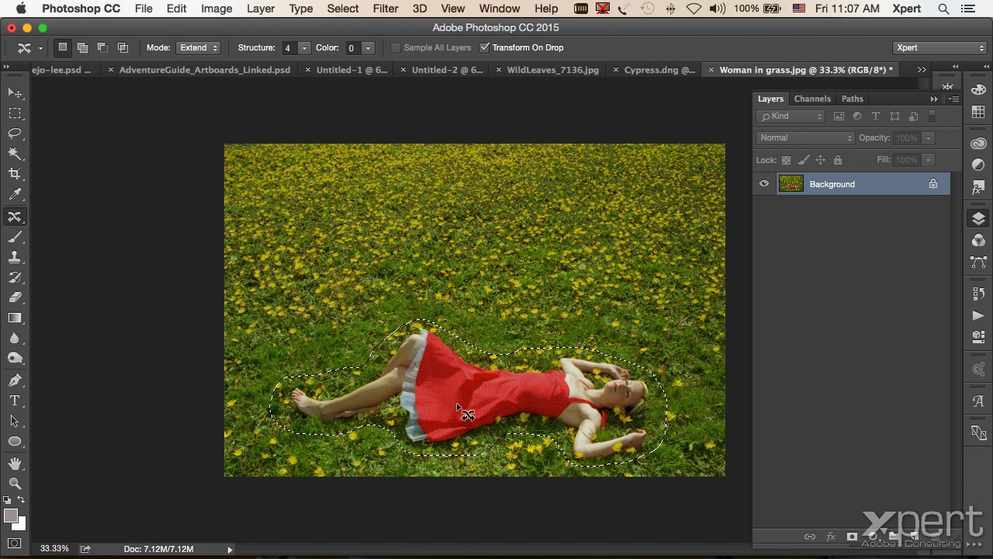
# Place a scaled-down duplicate of the woman, tilted with her head upward, in the meadow's upper right area, and clear the selection
pyautogui.moveTo(461, 412); pyautogui.dragTo(462, 256)
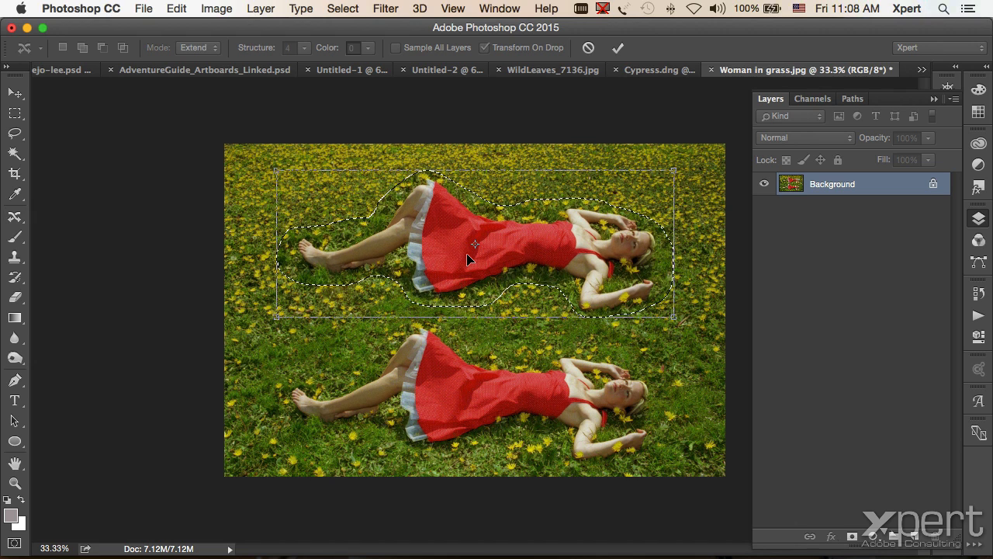
pyautogui.moveTo(275, 169); pyautogui.dragTo(460, 269)
pyautogui.moveTo(688, 236); pyautogui.dragTo(667, 192)
pyautogui.moveTo(615, 254); pyautogui.dragTo(623, 212)
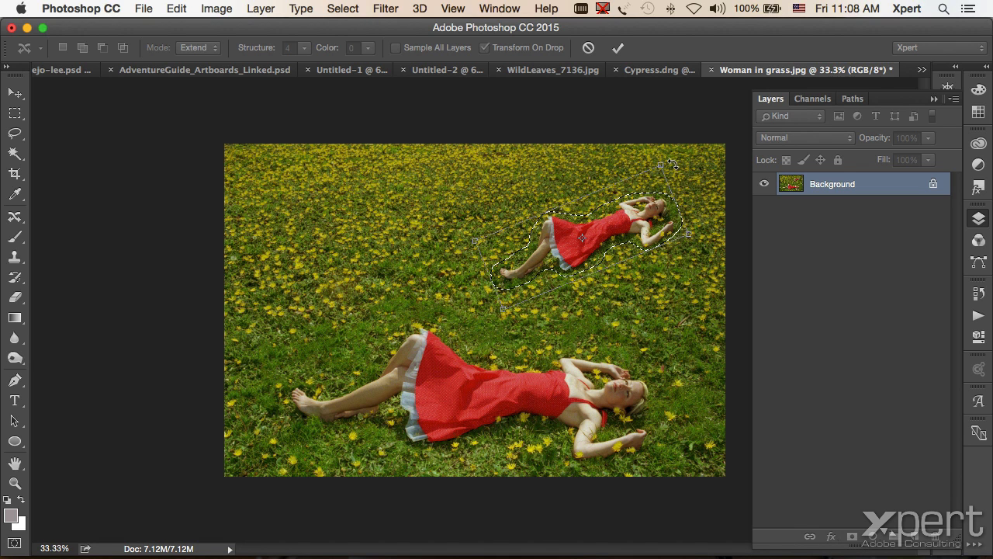
pyautogui.moveTo(662, 166); pyautogui.dragTo(656, 178)
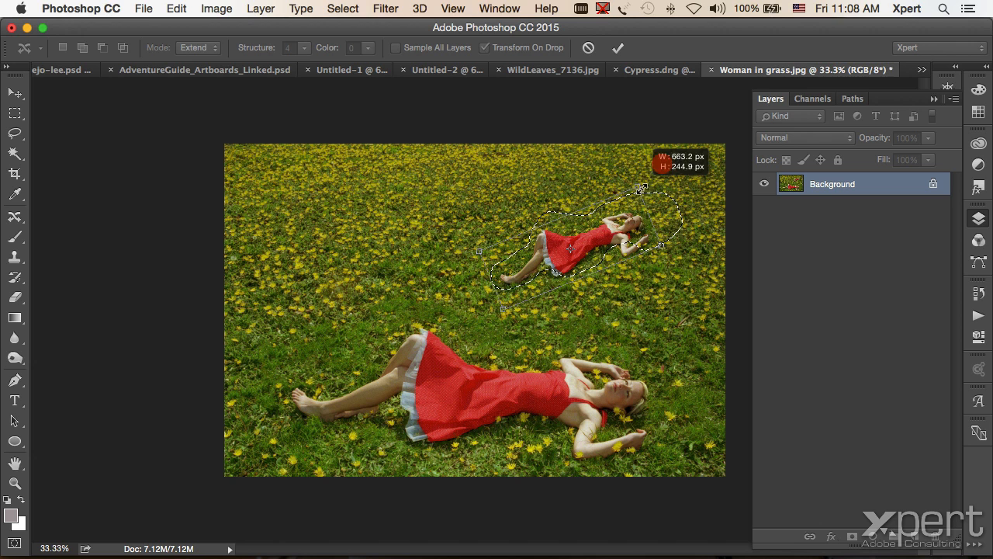
pyautogui.moveTo(597, 236)
pyautogui.mouseDown()
pyautogui.moveTo(613, 229)
pyautogui.moveTo(607, 224)
pyautogui.mouseUp()
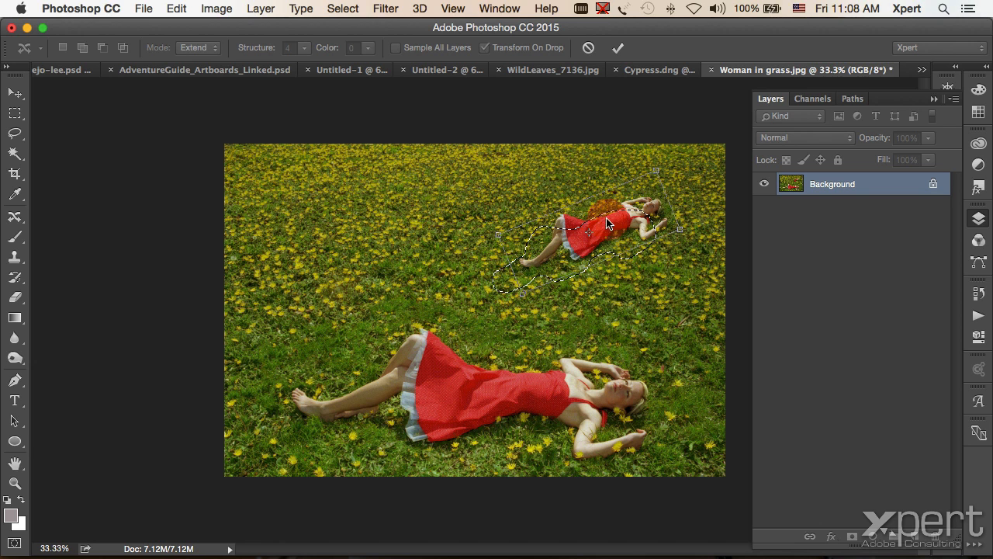
pyautogui.press('Return')
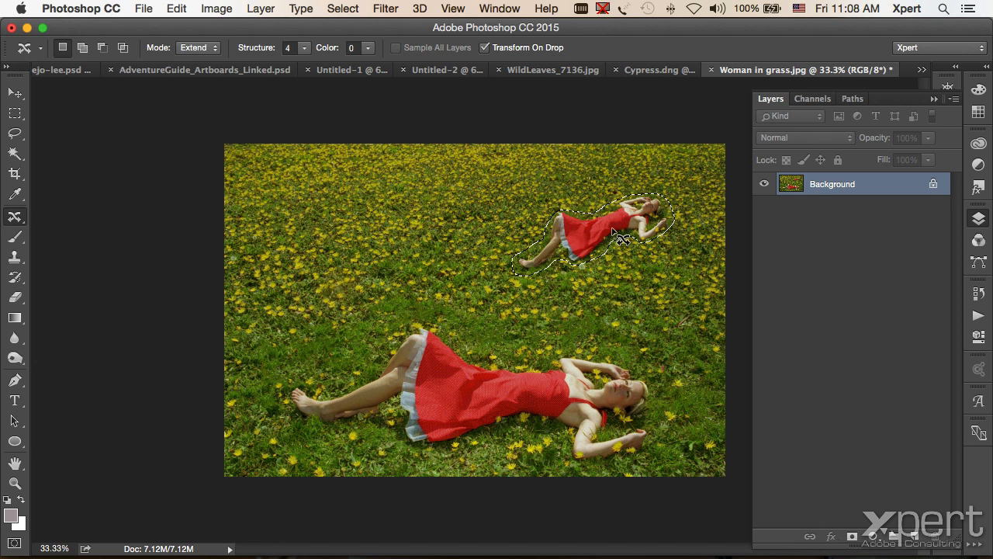
pyautogui.press('super+d')
# Duplicate the Background onto its own layer and add a new empty layer above the copy
pyautogui.press('super+j')
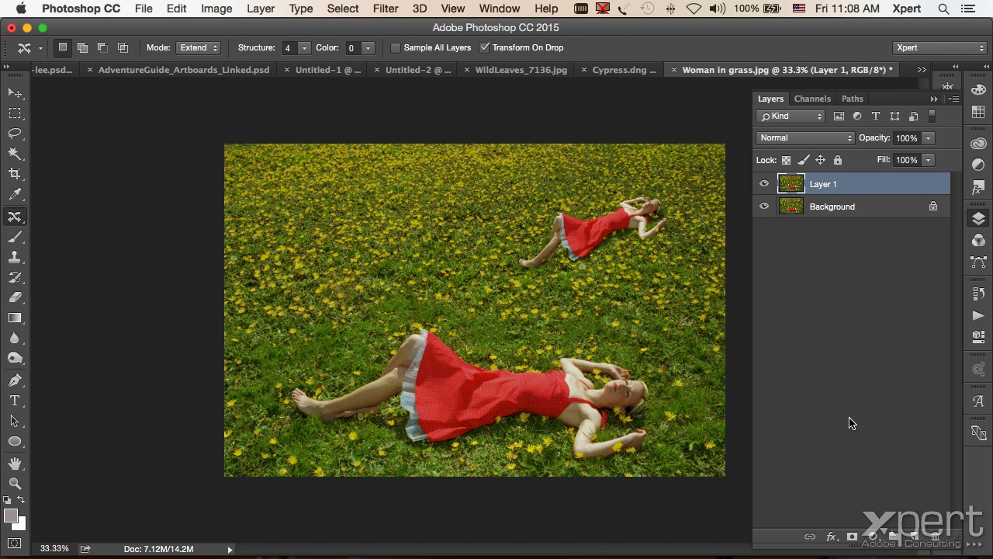
pyautogui.moveTo(15, 113); pyautogui.dragTo(60, 121)
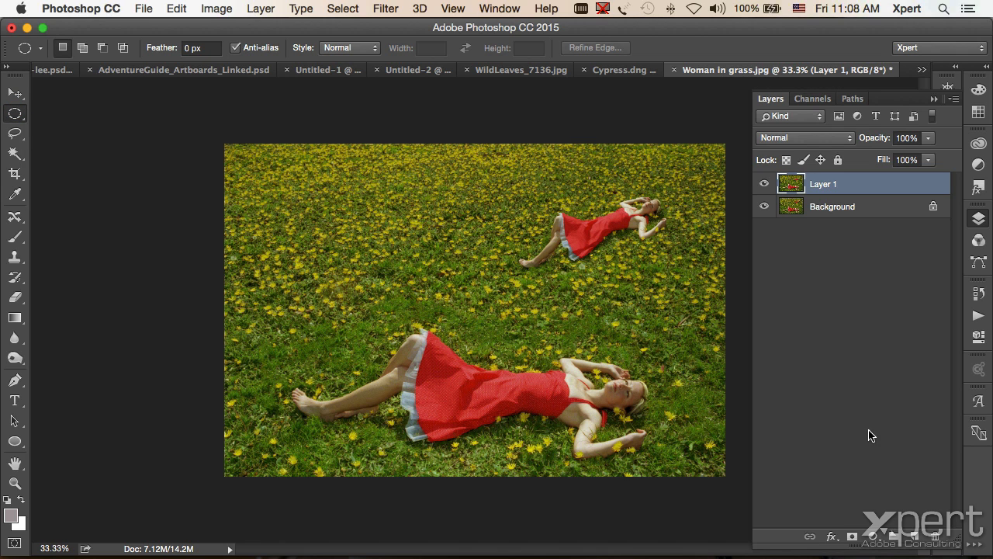
pyautogui.click(915, 535)
# Draw thought-bubble selections: a large ellipse around the small woman and three small ellipses leading down toward the large woman's head
pyautogui.moveTo(505, 169); pyautogui.dragTo(694, 297)
pyautogui.moveTo(633, 318); pyautogui.dragTo(659, 352)
pyautogui.moveTo(658, 366); pyautogui.dragTo(669, 385)
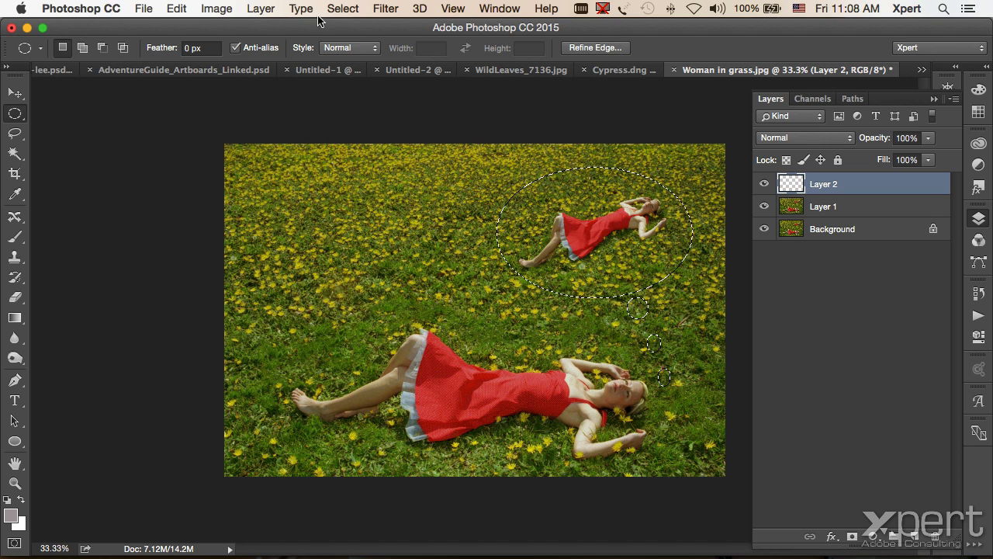
# Stroke the ellipse selections with a centered 5 px white line (saturation 0, brightness 100) and clear the selection
pyautogui.click(179, 9)
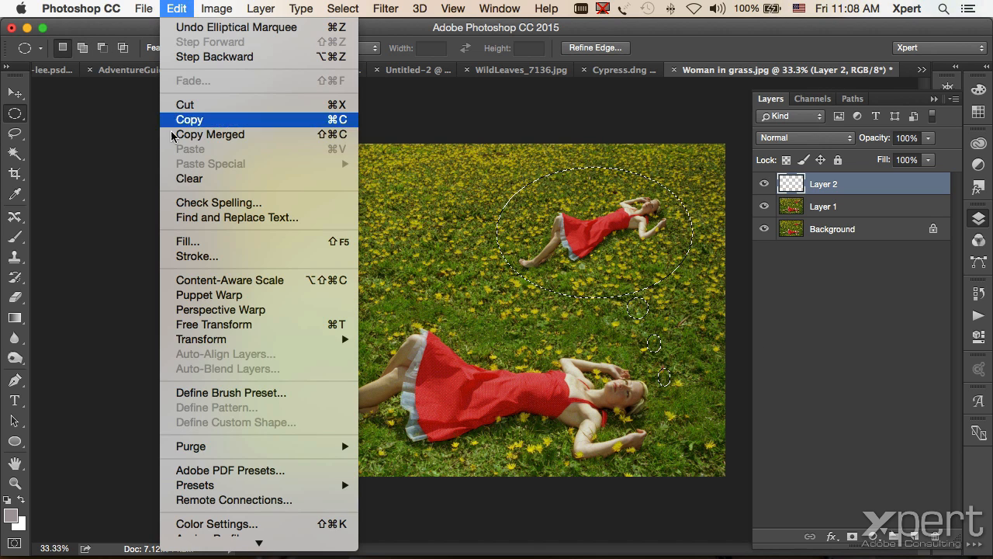
pyautogui.click(183, 256)
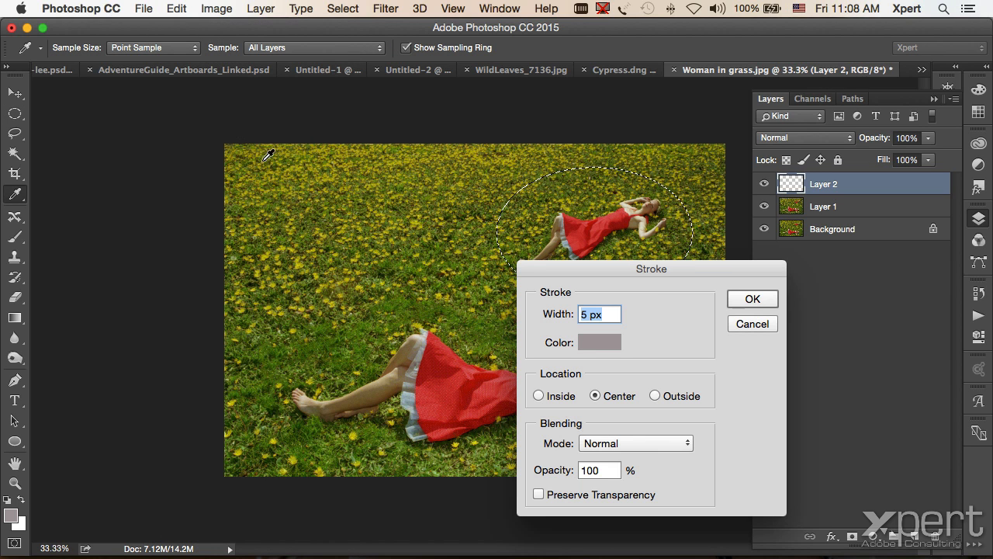
pyautogui.click(589, 343)
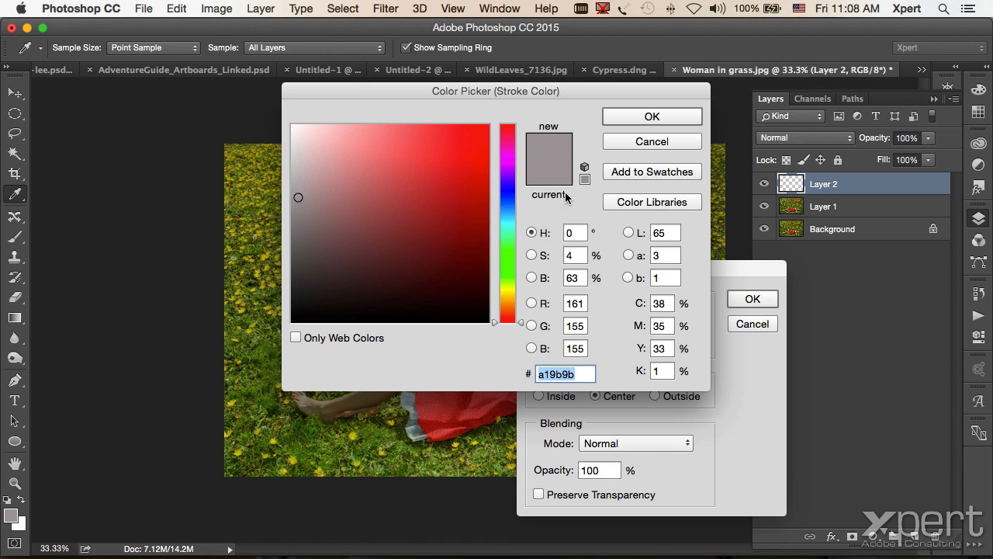
pyautogui.click(572, 261)
pyautogui.write('0')
pyautogui.press('Tab')
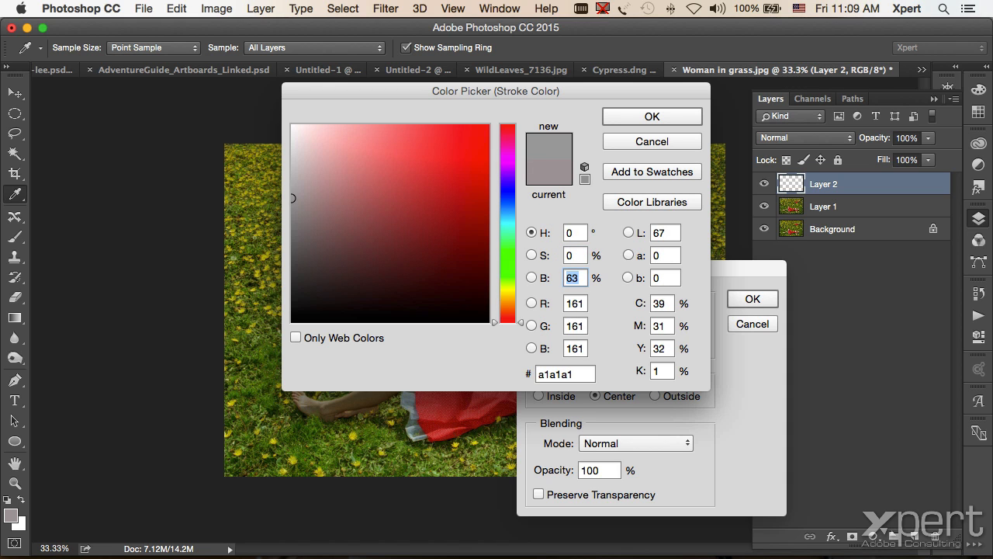
pyautogui.write('100')
pyautogui.press('Return')
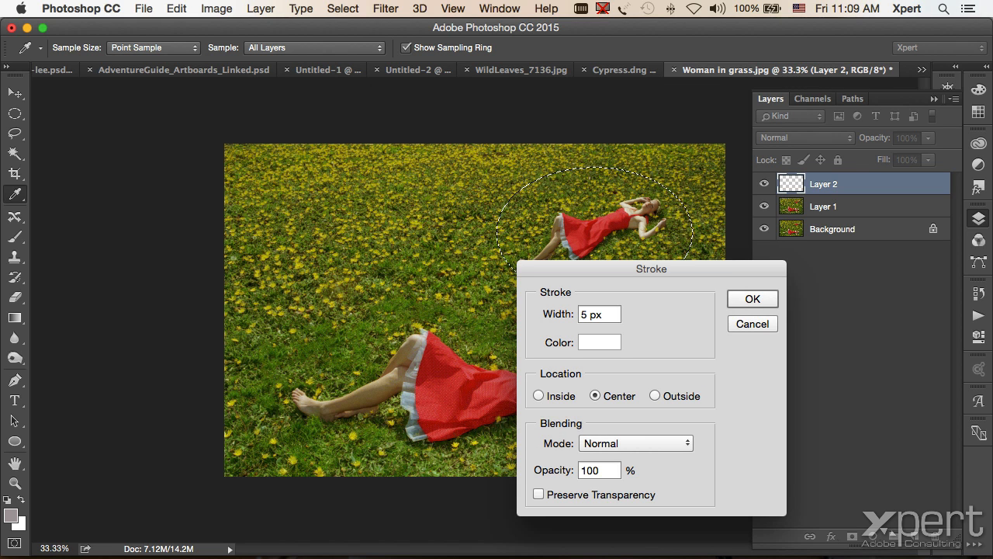
pyautogui.click(749, 294)
pyautogui.press('super+d')
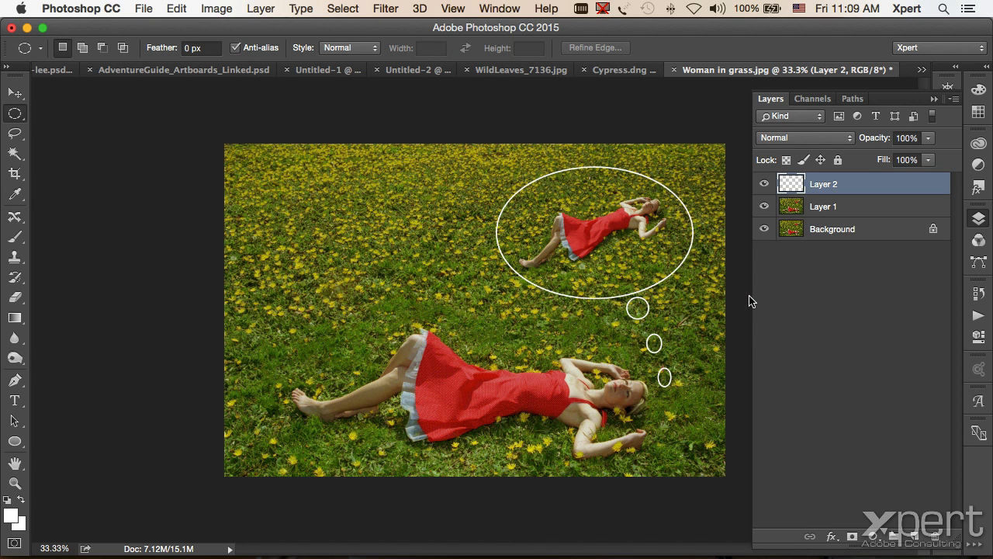
# Select the inside of the large ellipse on Layer 2 with the Magic Wand and mask Layer 1 to that area
pyautogui.click(824, 204)
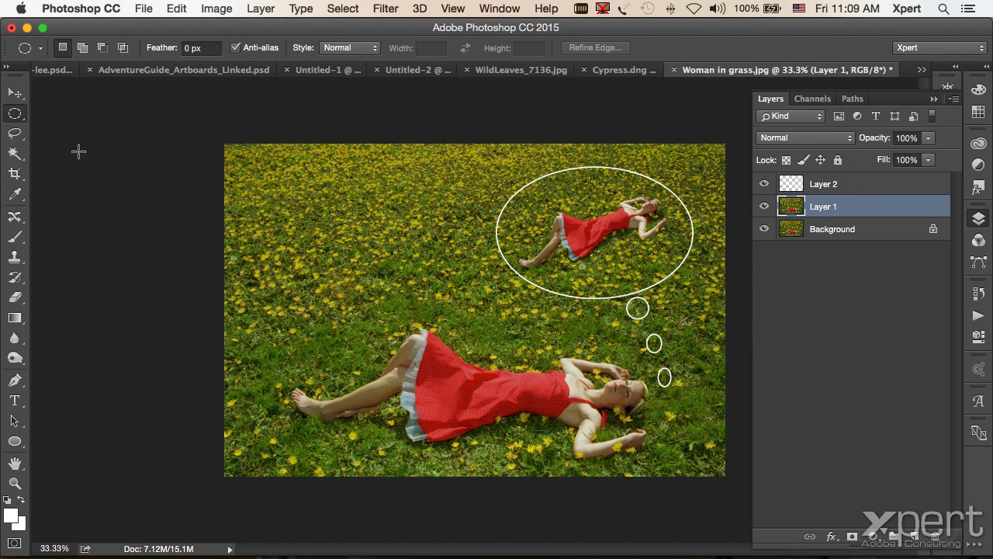
pyautogui.click(20, 154)
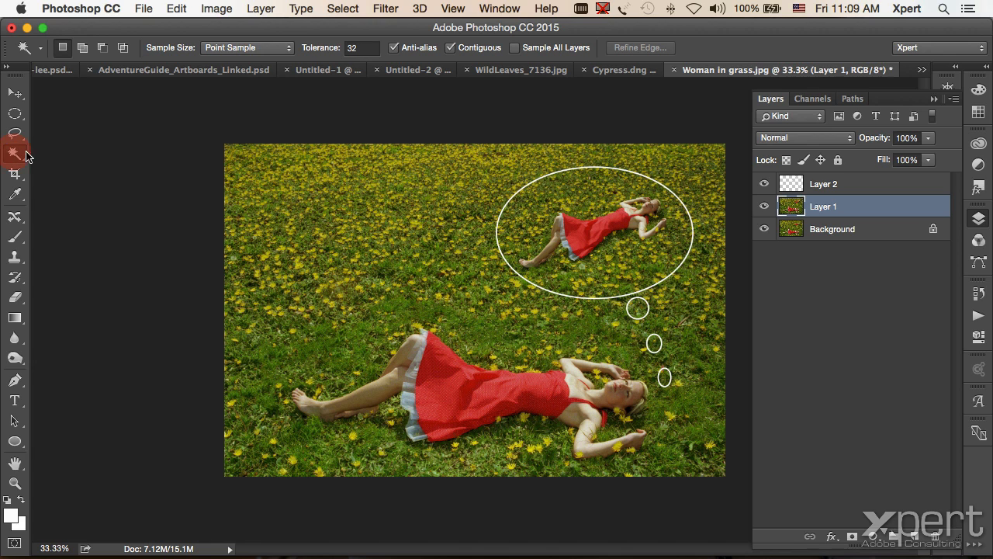
pyautogui.click(860, 184)
pyautogui.click(626, 219)
pyautogui.click(860, 208)
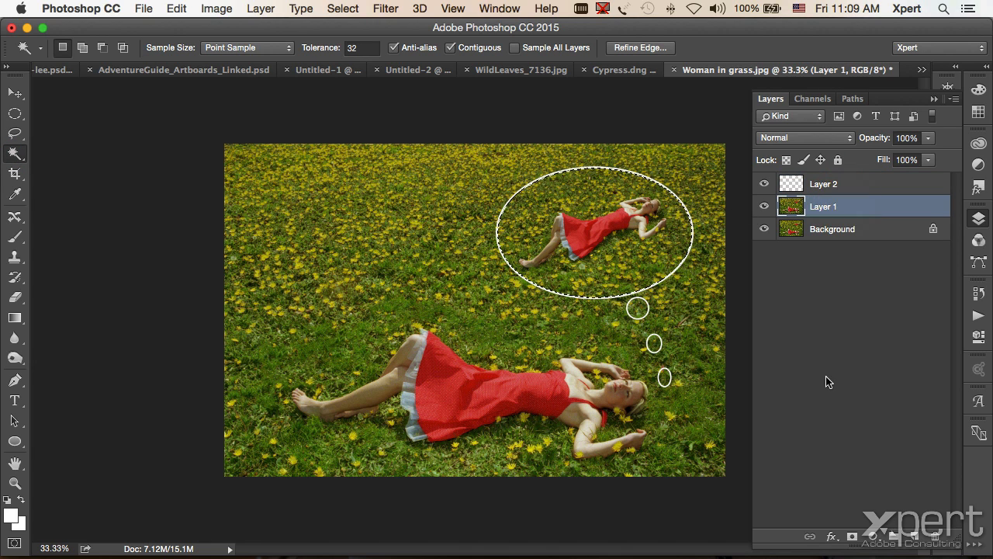
pyautogui.click(851, 536)
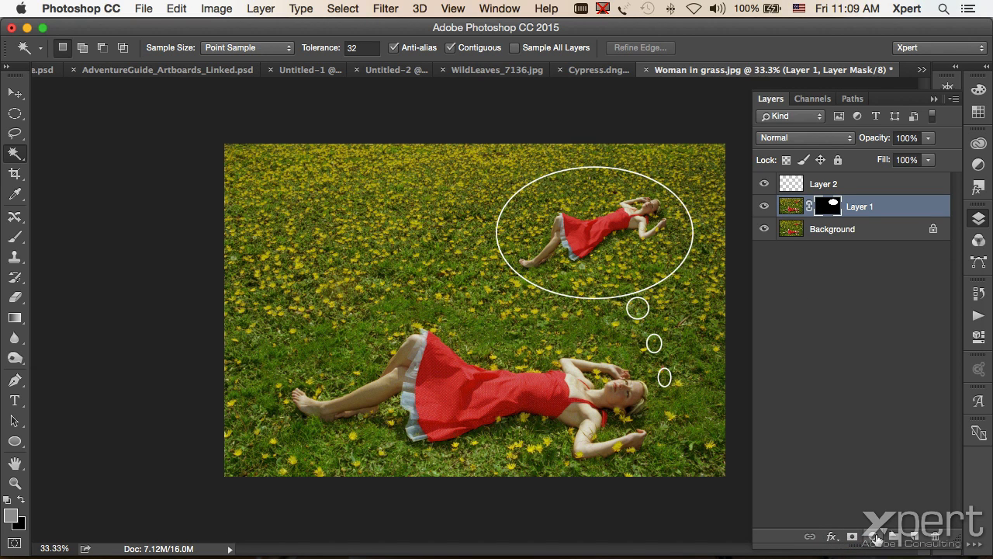
# Add a Hue/Saturation adjustment with saturation -100 above Layer 1 and clip it to that layer
pyautogui.click(873, 537)
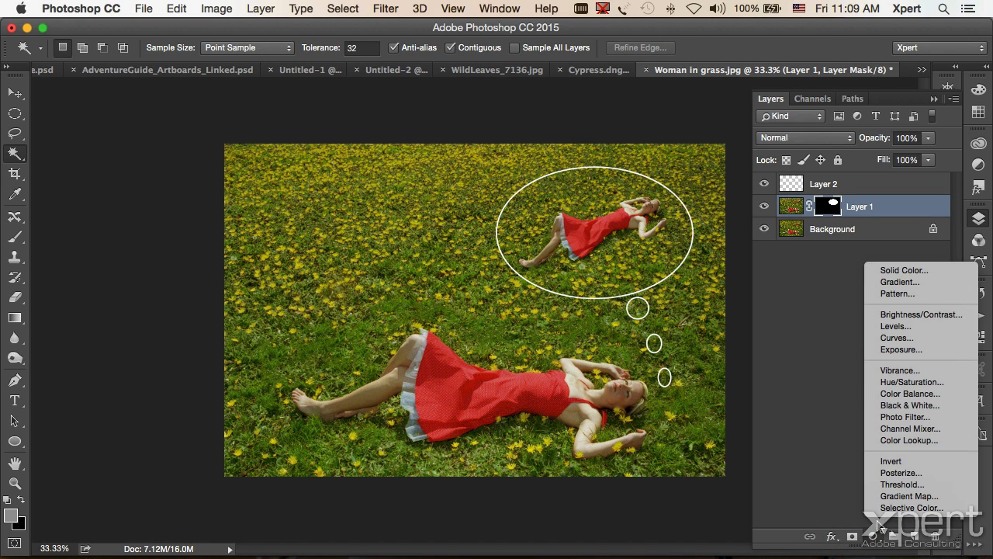
pyautogui.click(901, 382)
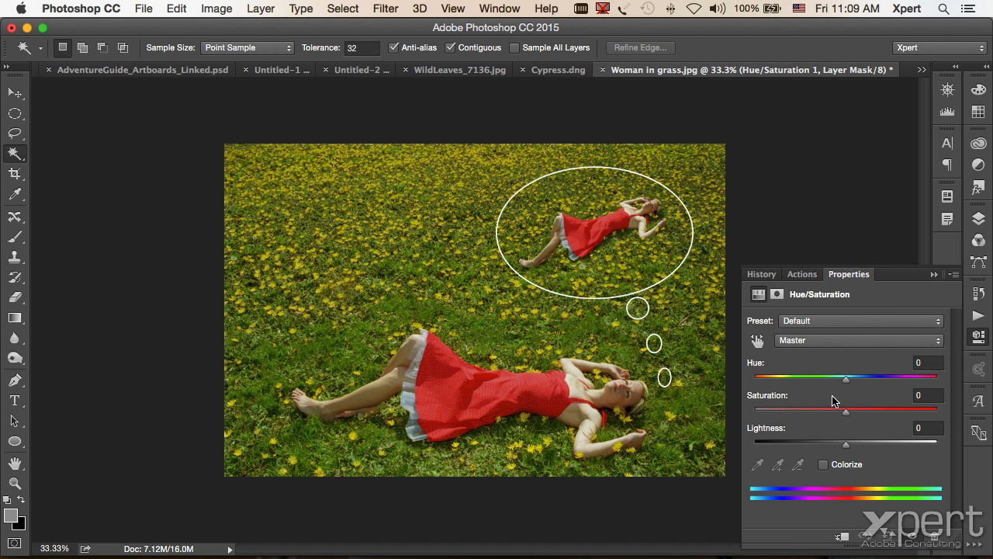
pyautogui.moveTo(845, 411); pyautogui.dragTo(729, 419)
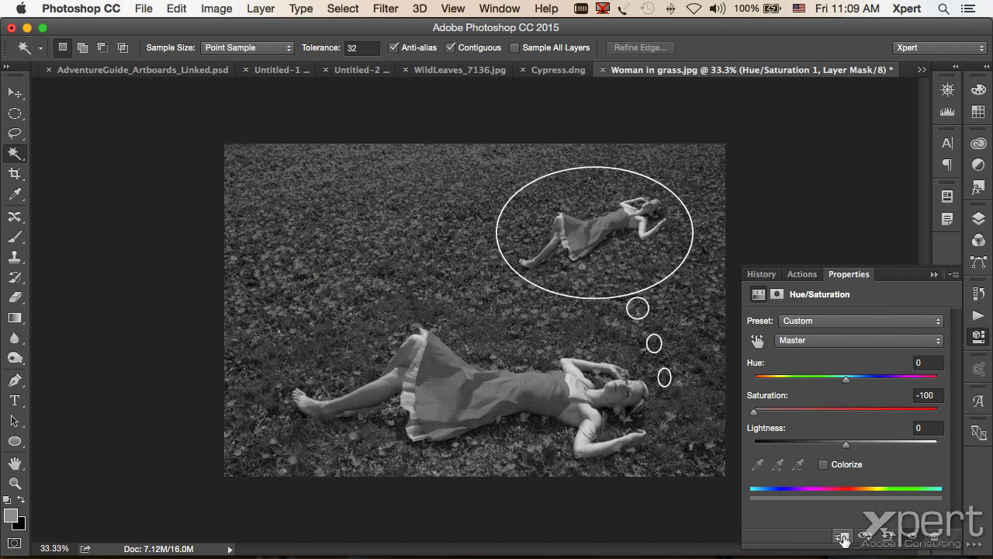
pyautogui.click(842, 537)
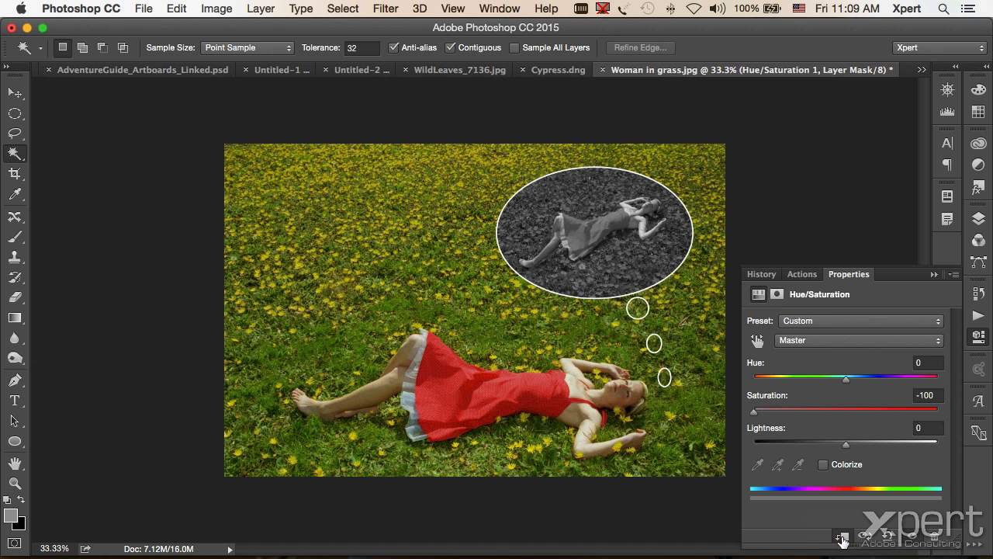
pyautogui.click(977, 332)
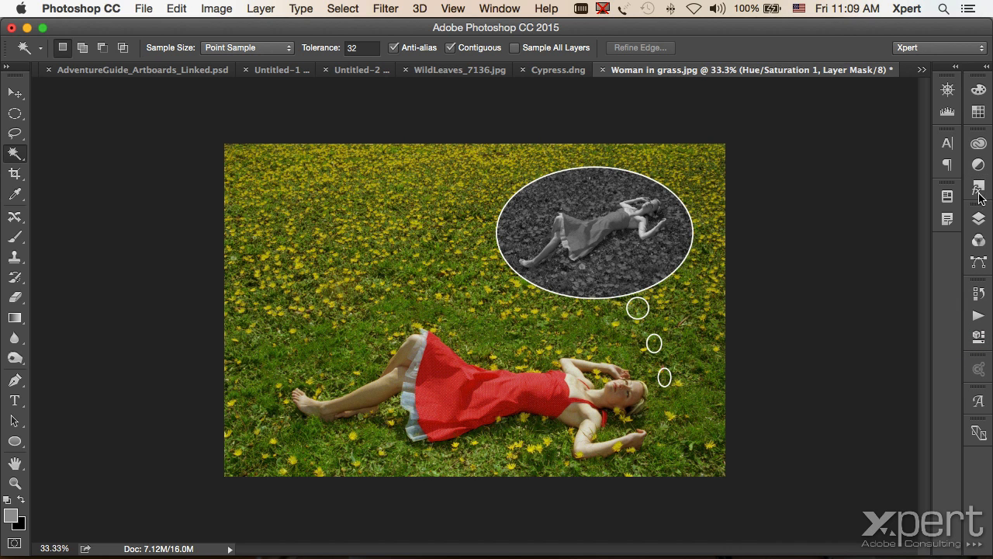
# Make the Background layer active and switch to the Move Tool
pyautogui.click(979, 218)
pyautogui.click(868, 248)
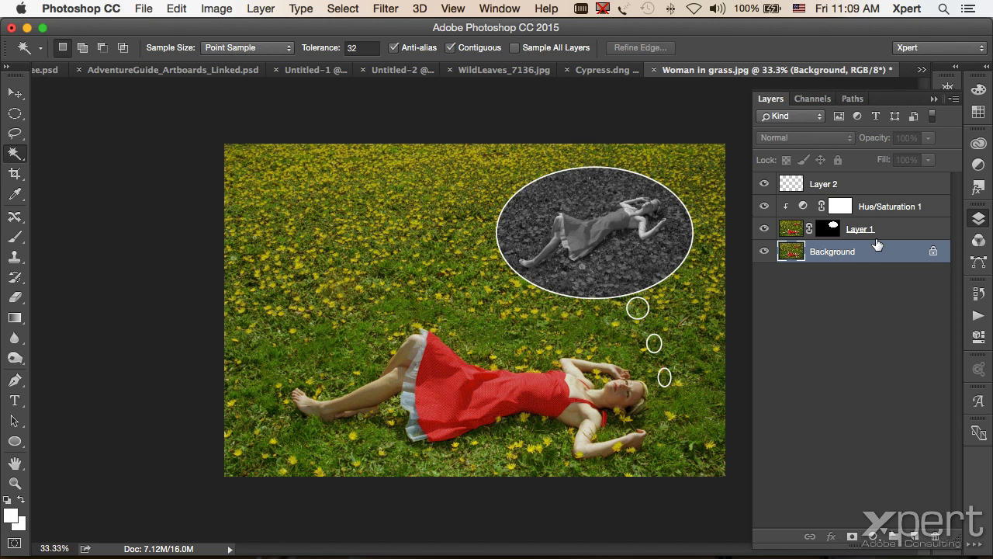
pyautogui.click(16, 92)
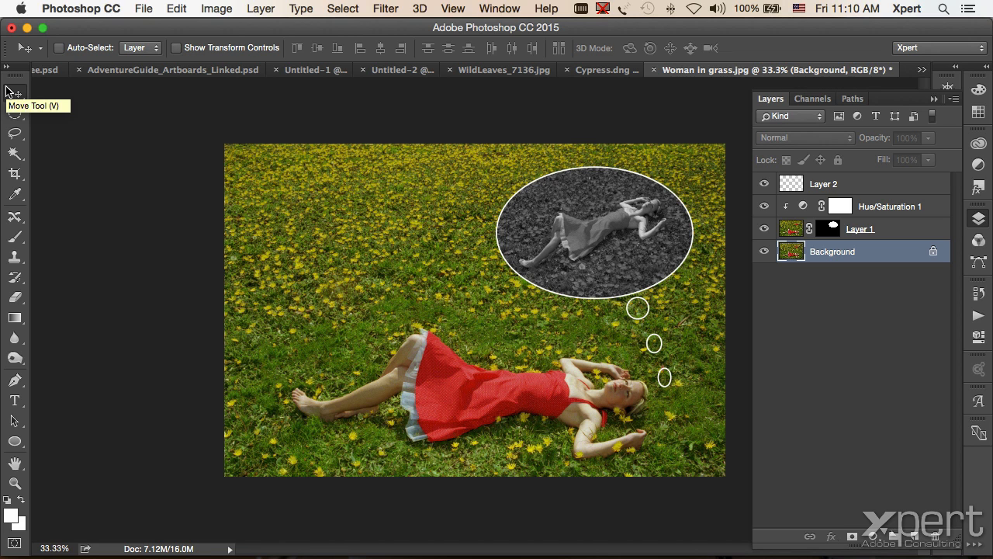
# Enable Design Space (Preview) in the Technology Previews preferences and apply the change
pyautogui.click(67, 11)
pyautogui.moveTo(71, 56)
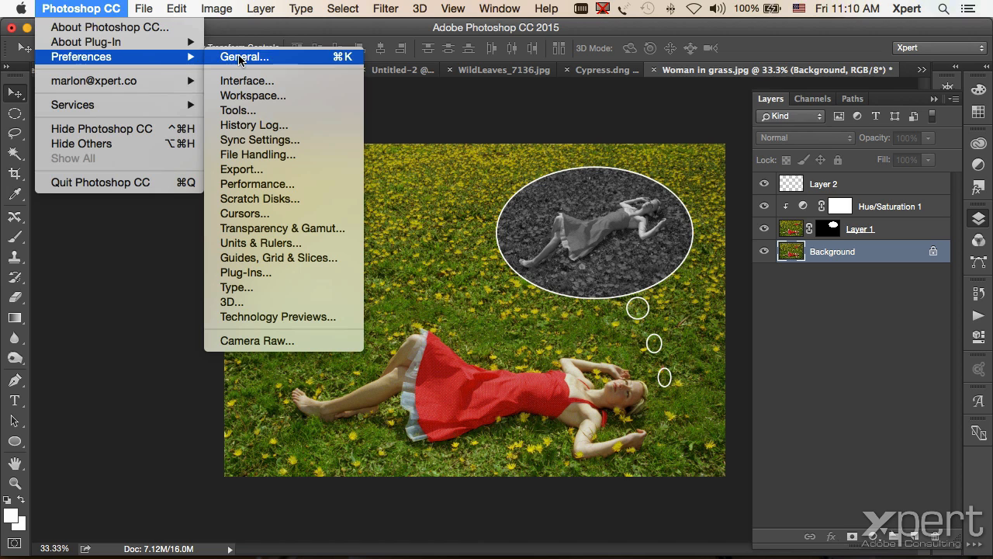
pyautogui.click(274, 318)
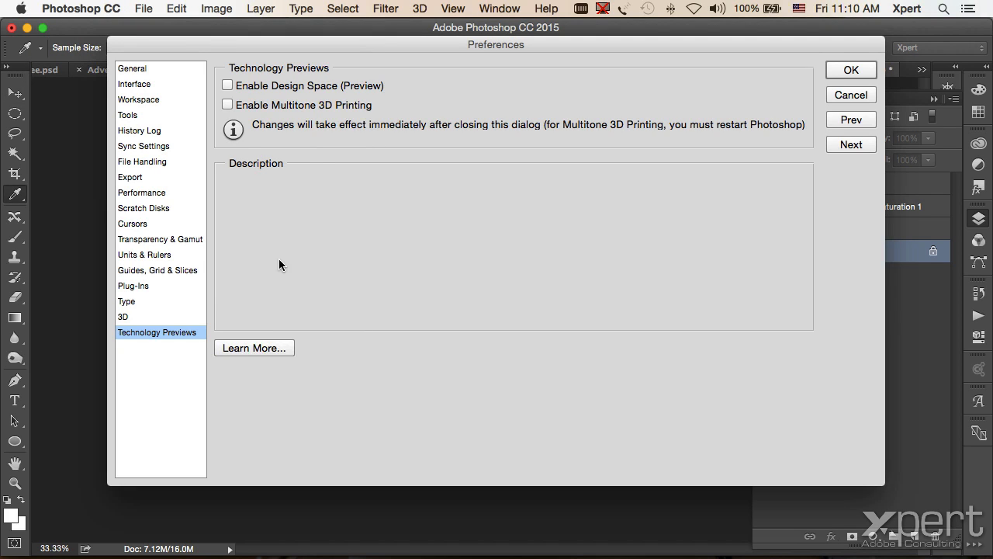
pyautogui.click(228, 85)
pyautogui.click(850, 71)
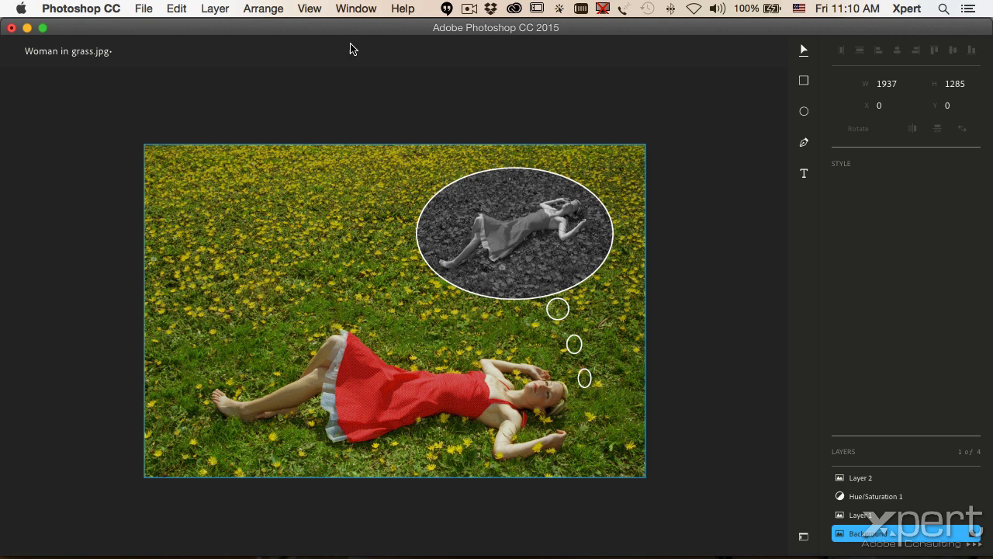
pyautogui.click(260, 9)
pyautogui.moveTo(174, 11)
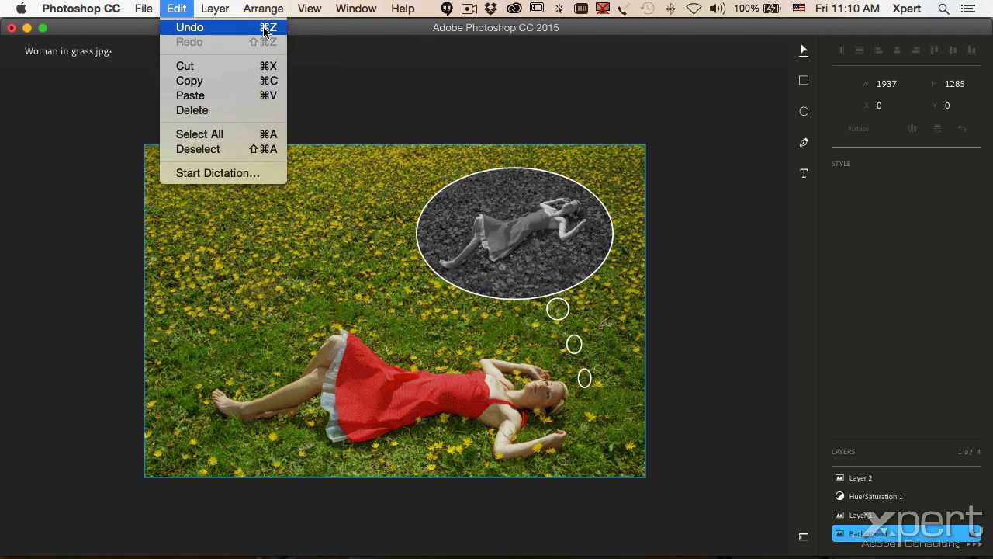
pyautogui.click(347, 31)
# Try moving the grayscale bubble picture out of its white outline toward the middle of the image, and undo the move
pyautogui.click(858, 478)
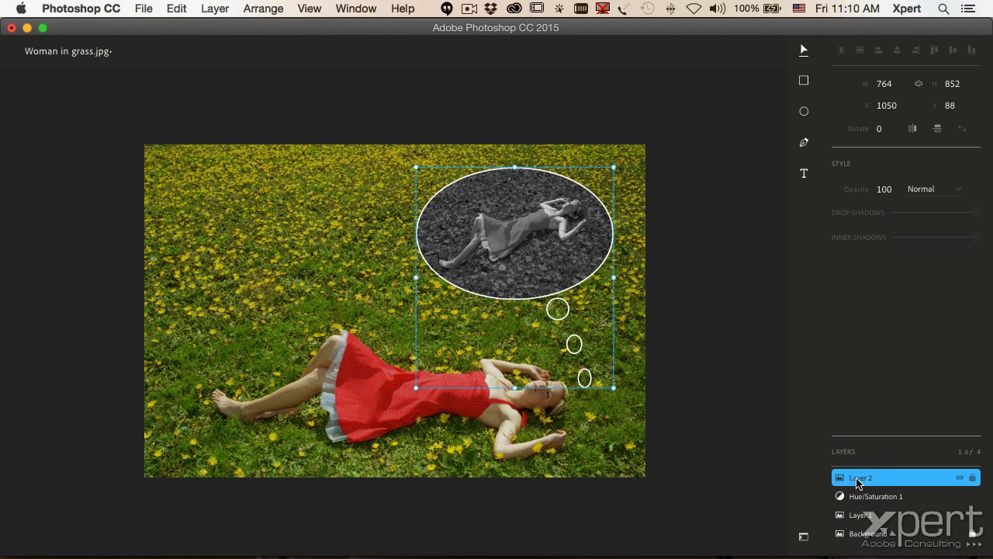
pyautogui.moveTo(557, 188); pyautogui.dragTo(409, 227)
pyautogui.press('super+z')
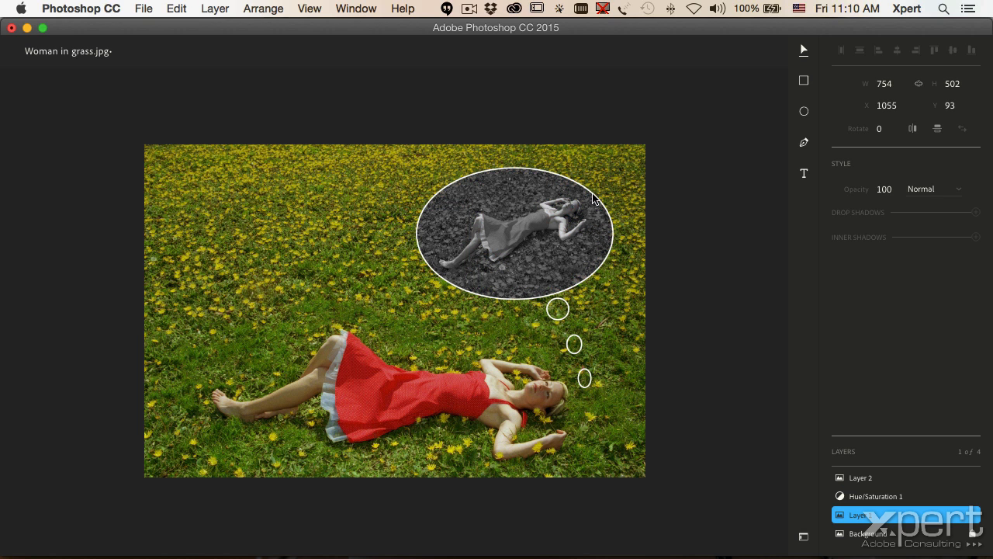
# Select Layer 2, Background, Layer 1 and Hue/Saturation 1 in turn to examine their properties, choosing the rectangle tool along the way
pyautogui.click(867, 481)
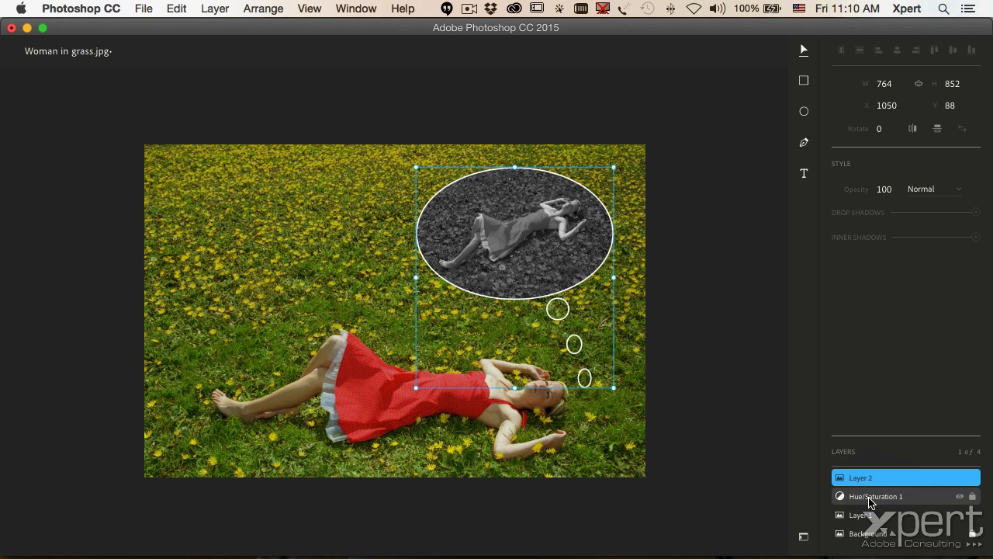
pyautogui.click(868, 536)
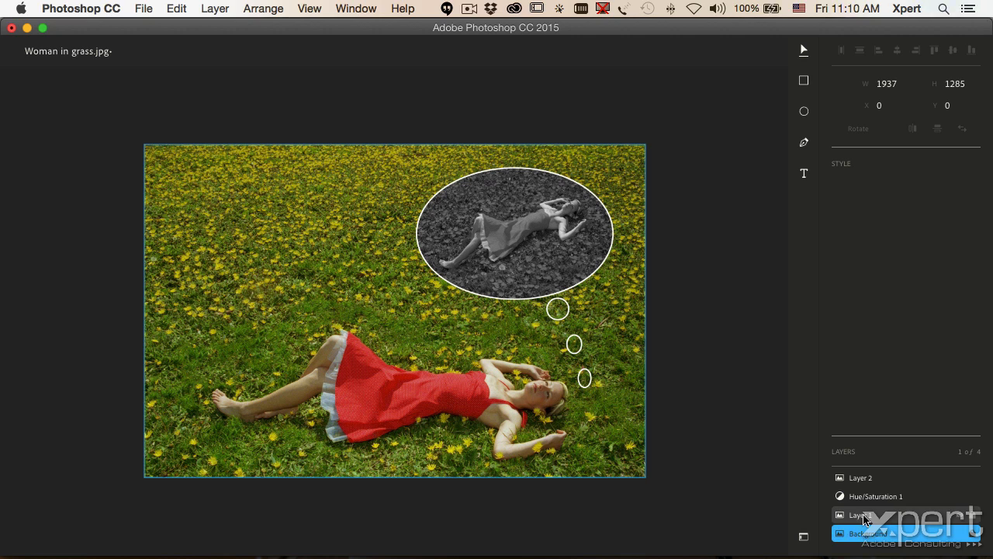
pyautogui.click(859, 516)
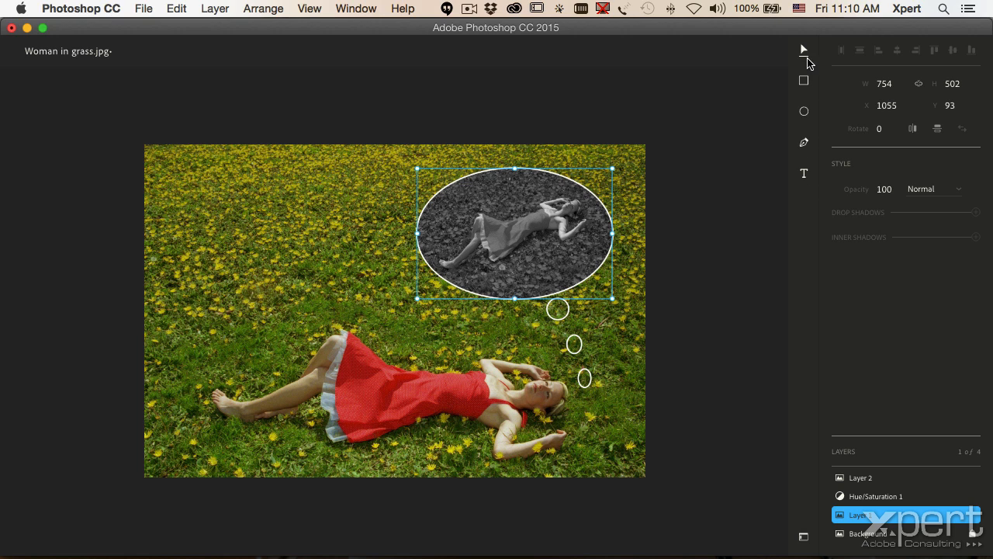
pyautogui.click(805, 83)
pyautogui.click(865, 496)
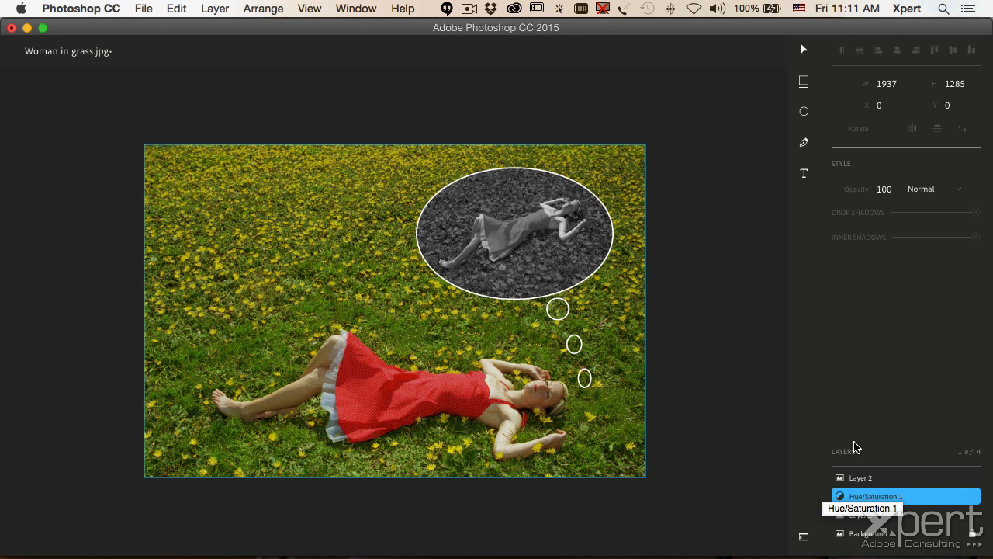
# Preview blend modes such as Lighten on Layer 2, and leave the layer at Normal
pyautogui.click(861, 476)
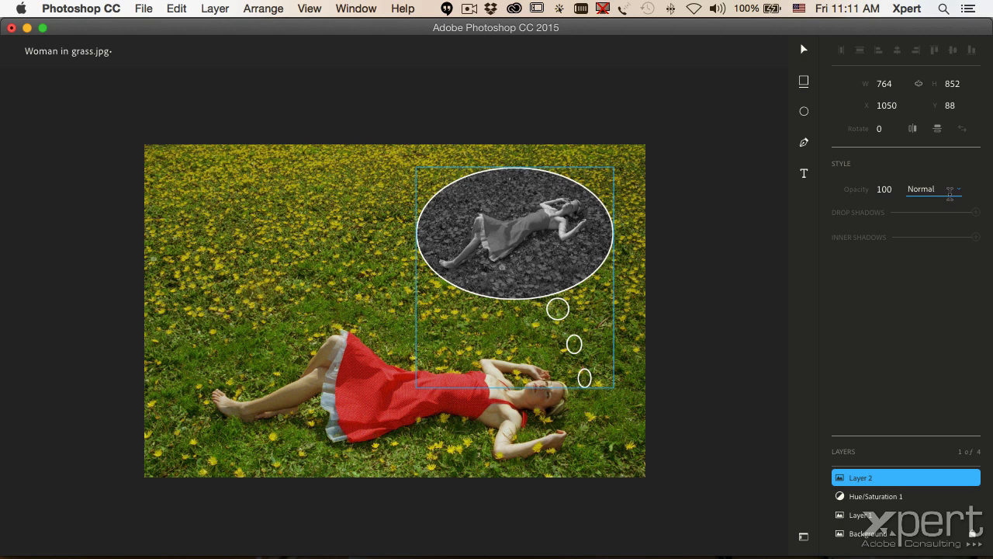
pyautogui.click(956, 190)
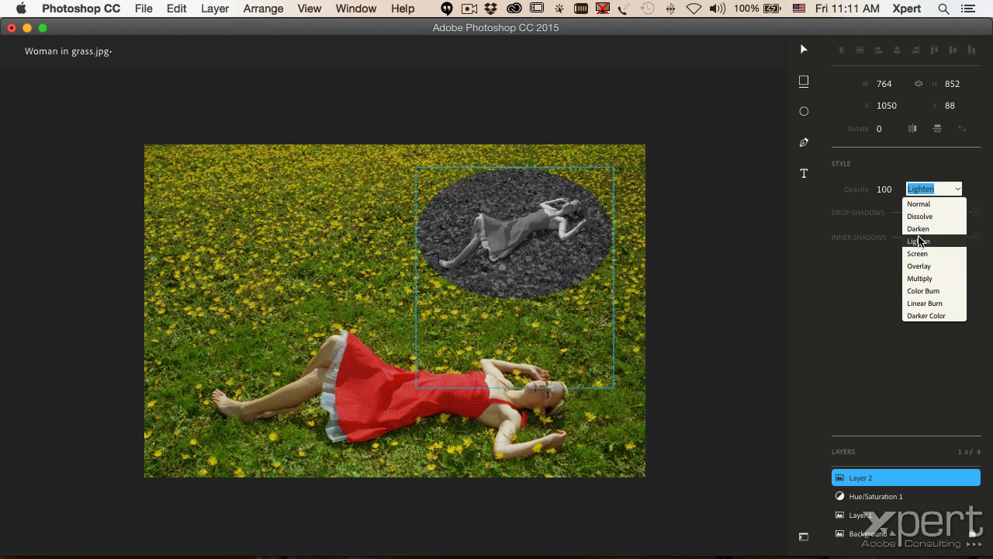
pyautogui.click(926, 178)
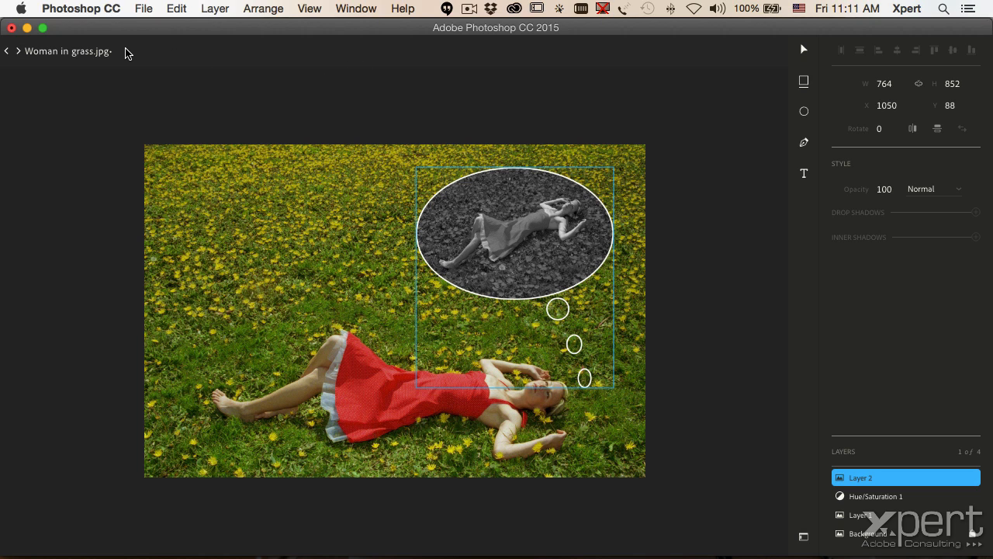
# Return to the standard workspace with the tools in two columns, switching to Design Space and back once more
pyautogui.click(804, 535)
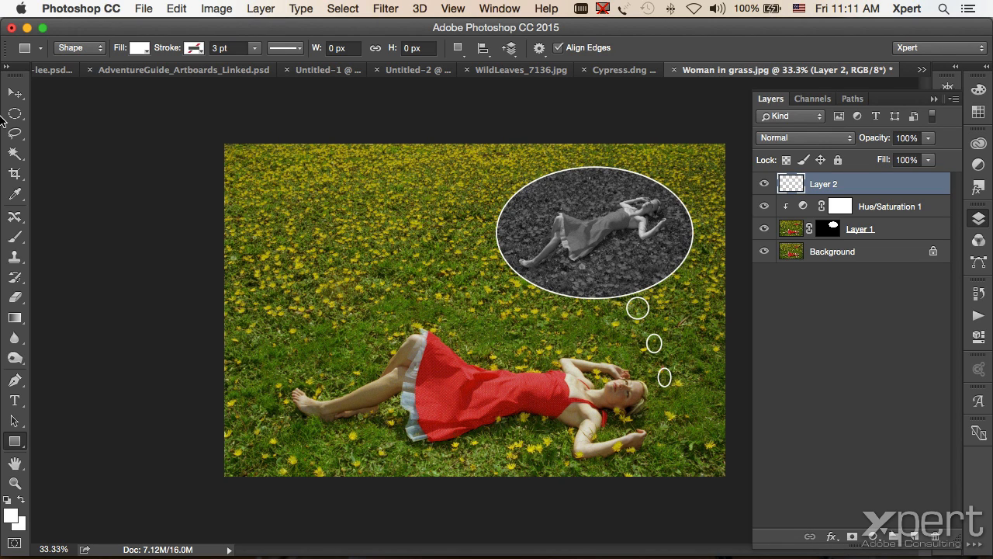
pyautogui.click(7, 70)
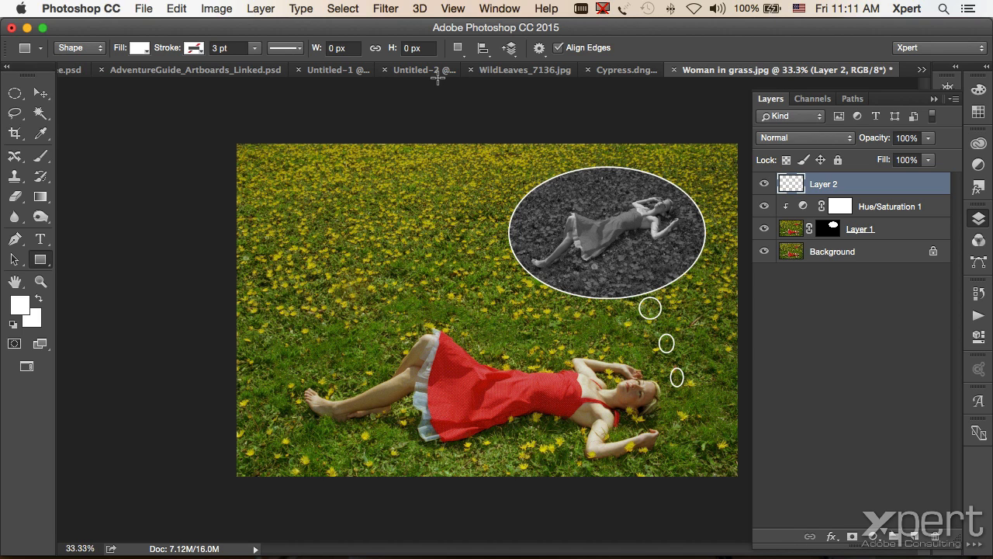
pyautogui.click(24, 368)
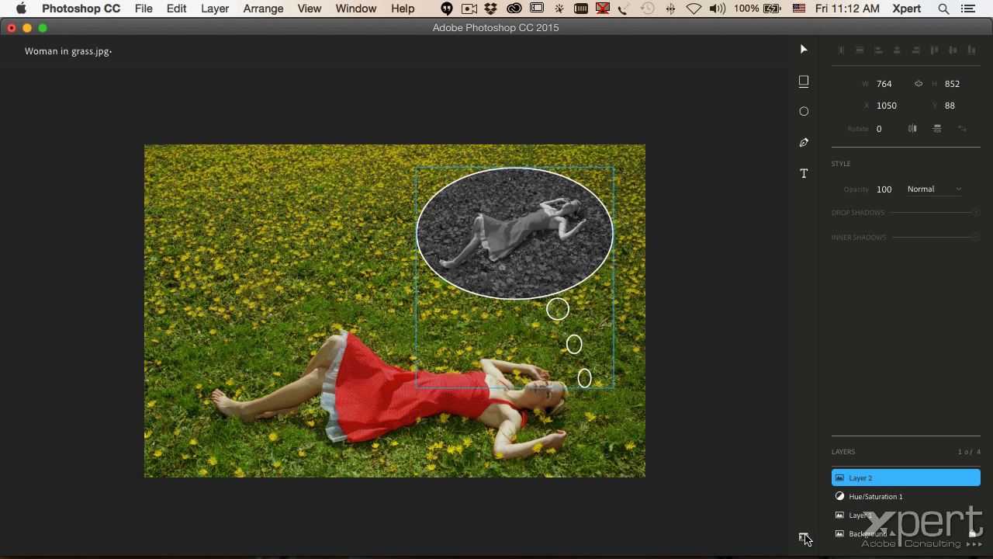
pyautogui.click(804, 537)
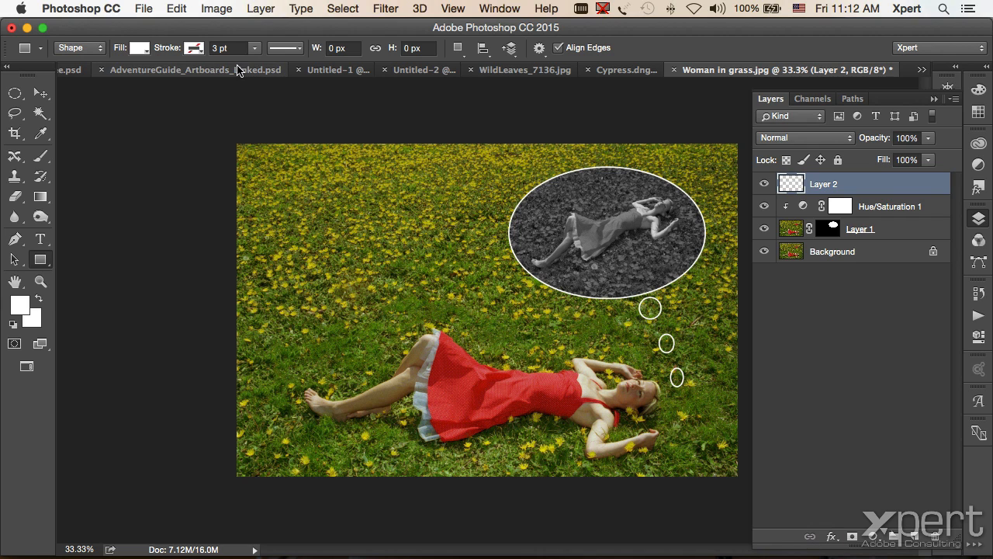
# Disable Design Space (Preview) in the Technology Previews preferences and apply the change
pyautogui.press('super+k')
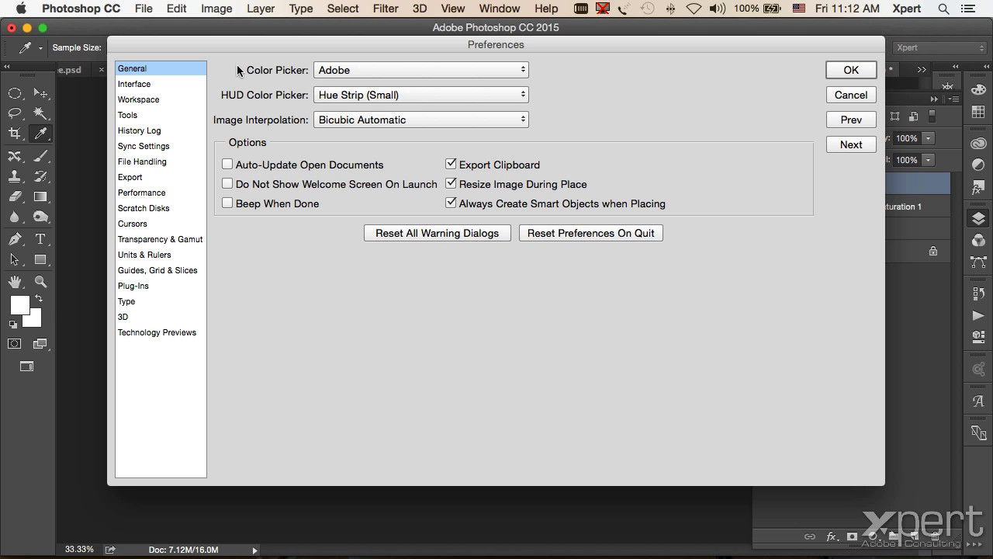
pyautogui.click(158, 332)
pyautogui.click(261, 87)
pyautogui.click(848, 71)
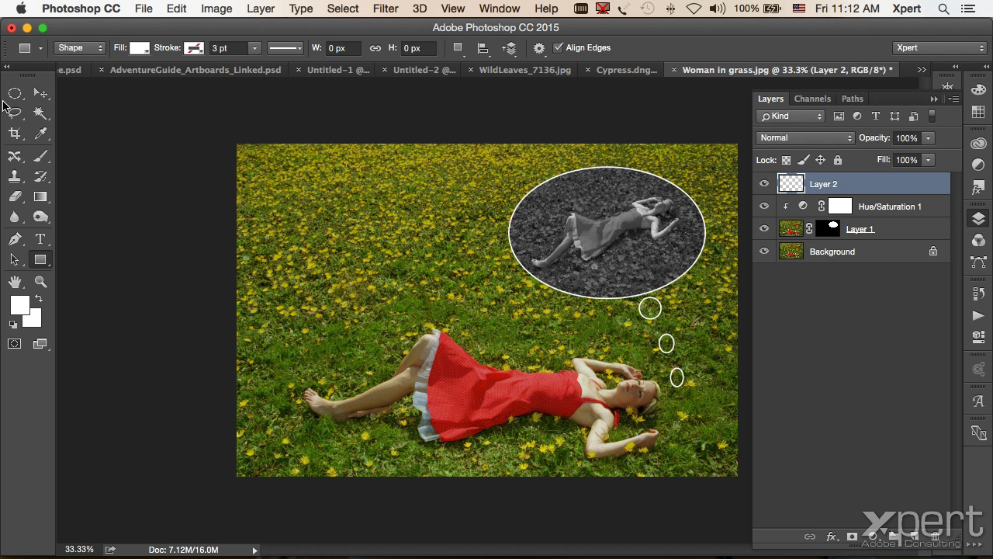
# Switch to the Move Tool and collapse the tools back to a single column
pyautogui.click(42, 95)
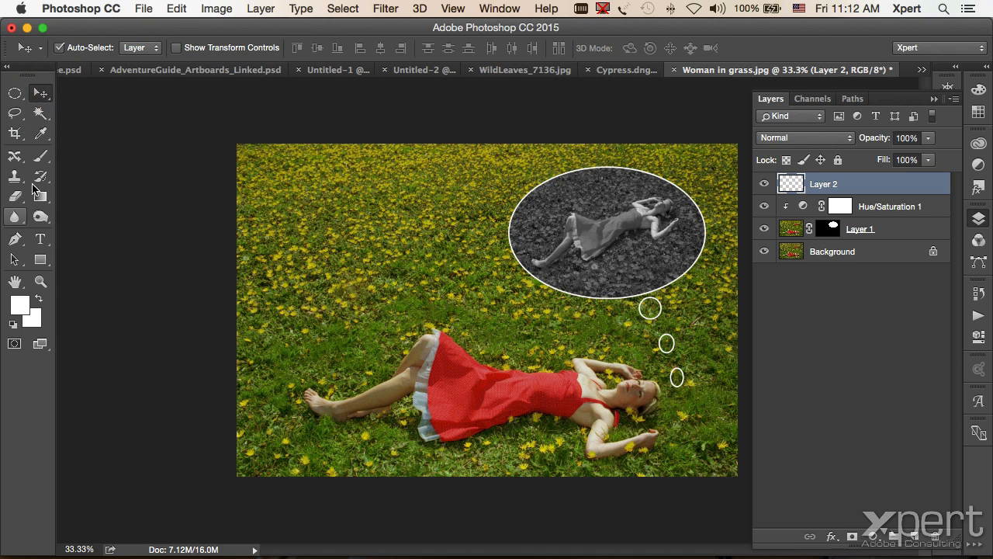
pyautogui.click(7, 66)
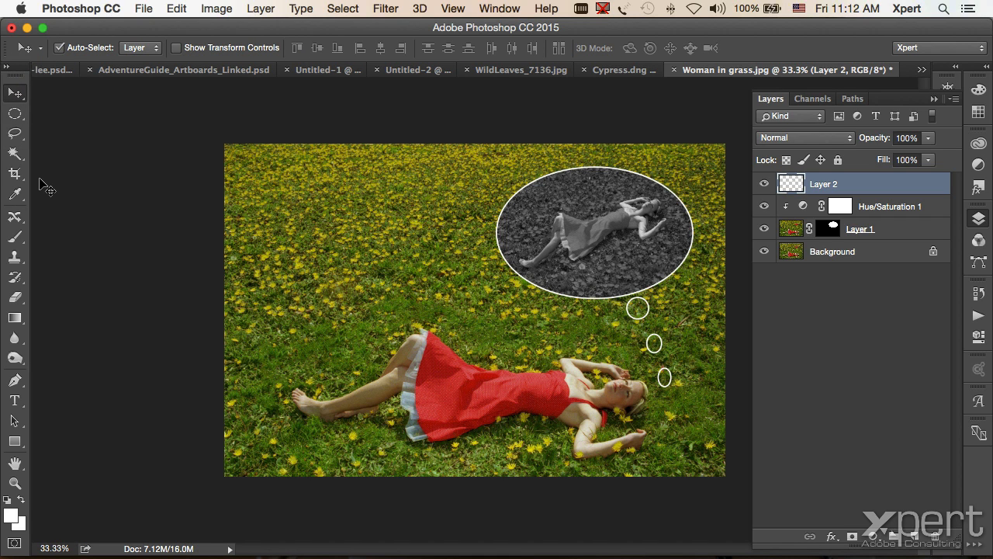